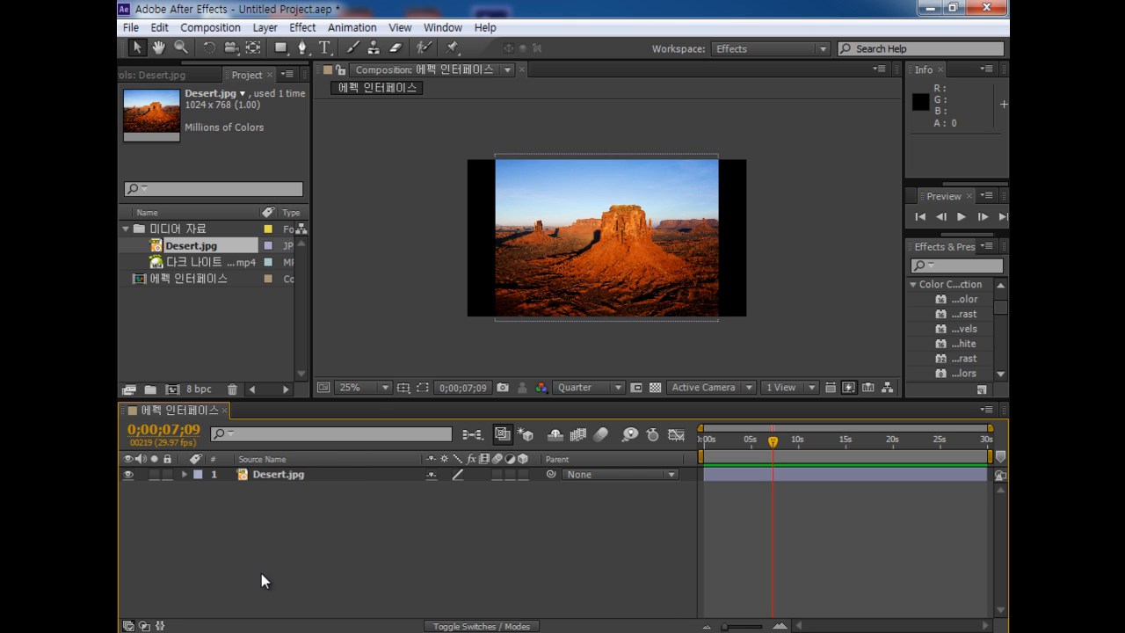
Move the current time to 0;00;09;27 and switch the time display back and forth between frame numbers and timecode, ending on timecode
drag(191, 437, 272, 451)
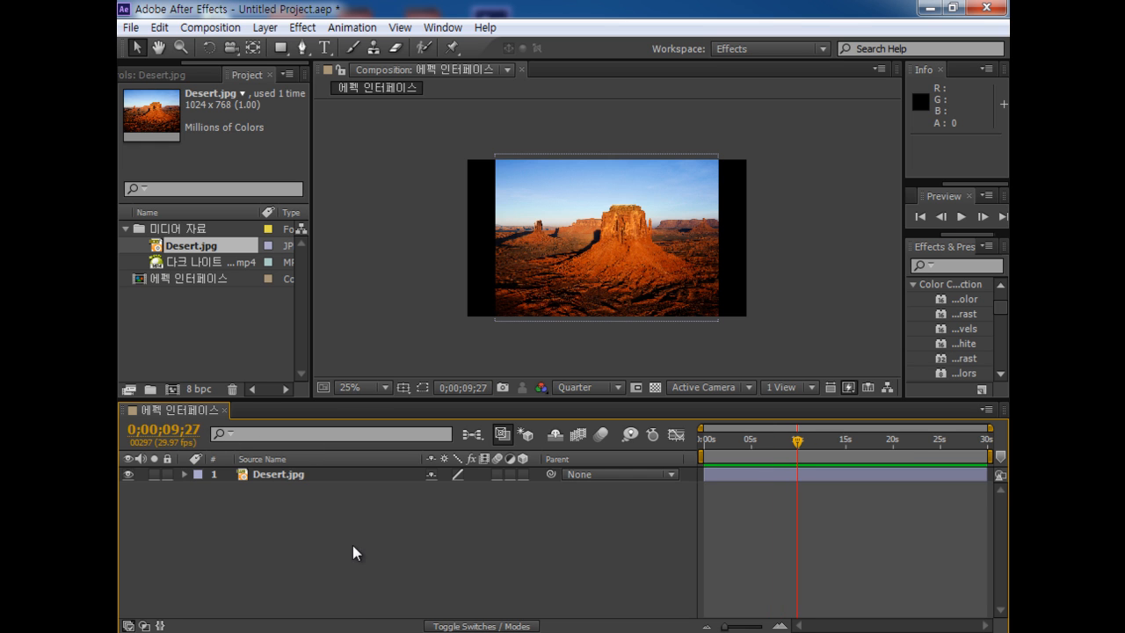
ctrl+click(166, 433)
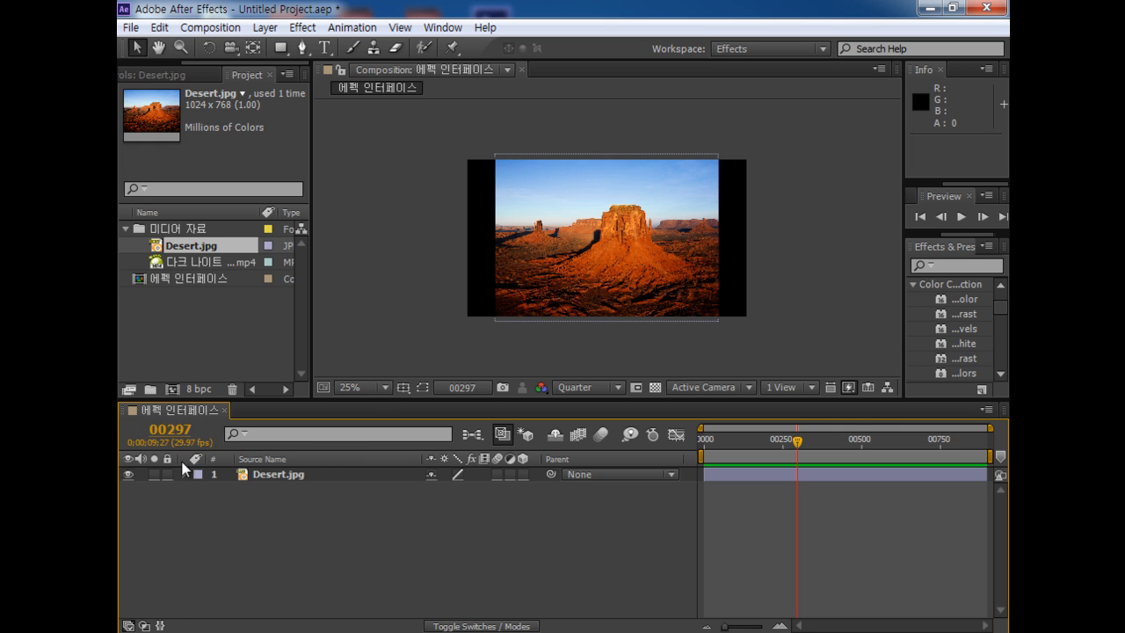
ctrl+click(195, 433)
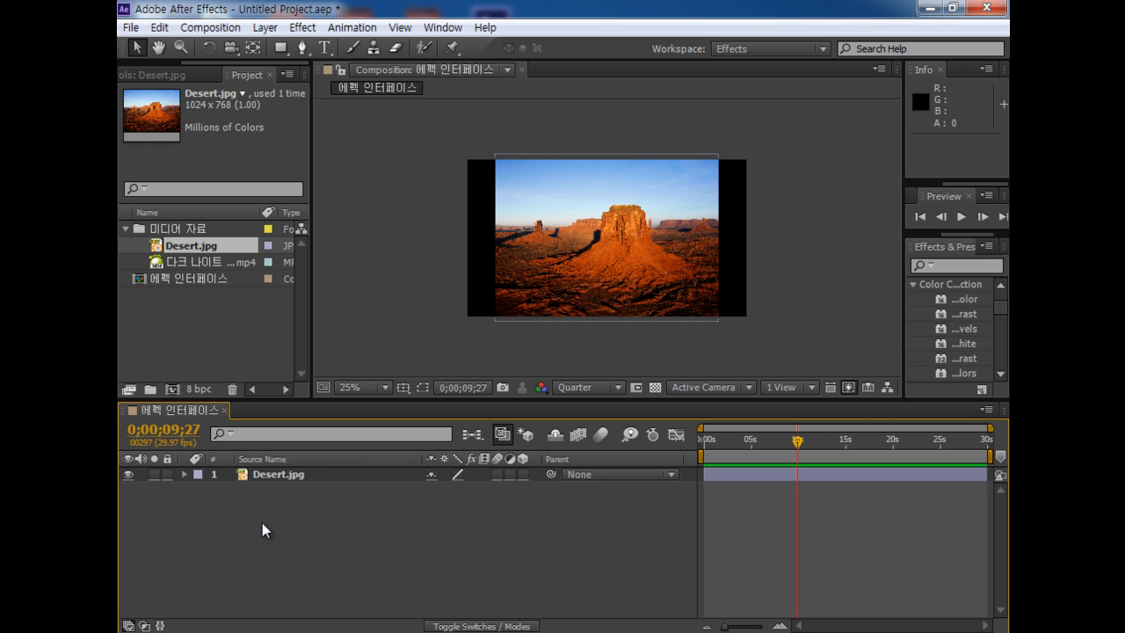
ctrl+click(186, 429)
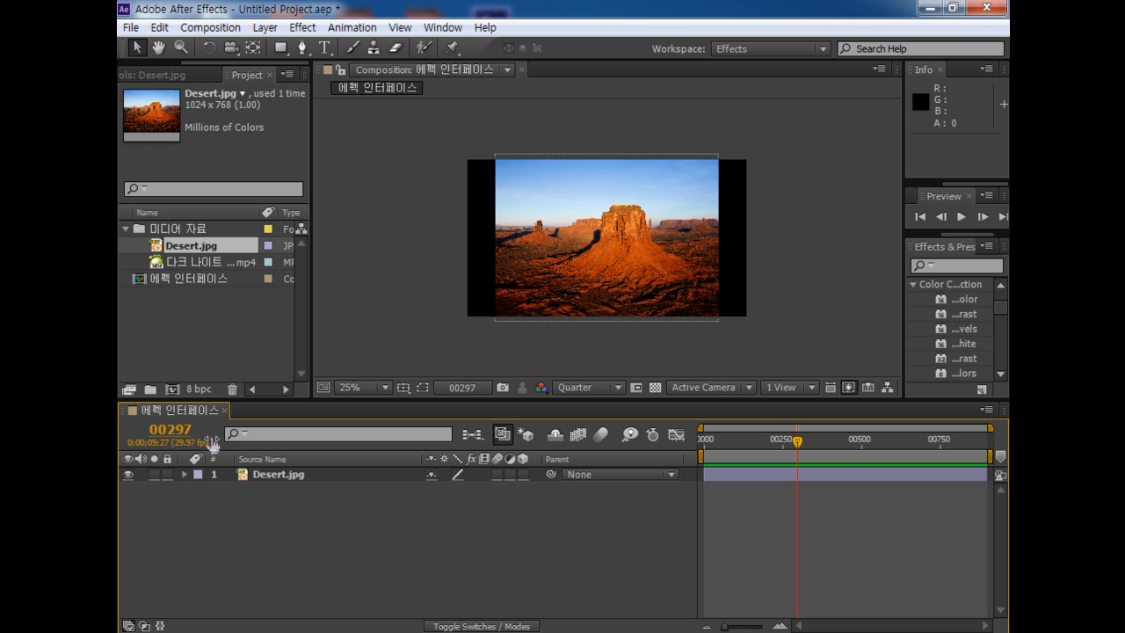
ctrl+click(188, 428)
ctrl+click(166, 434)
ctrl+click(183, 442)
ctrl+click(183, 442)
ctrl+click(183, 431)
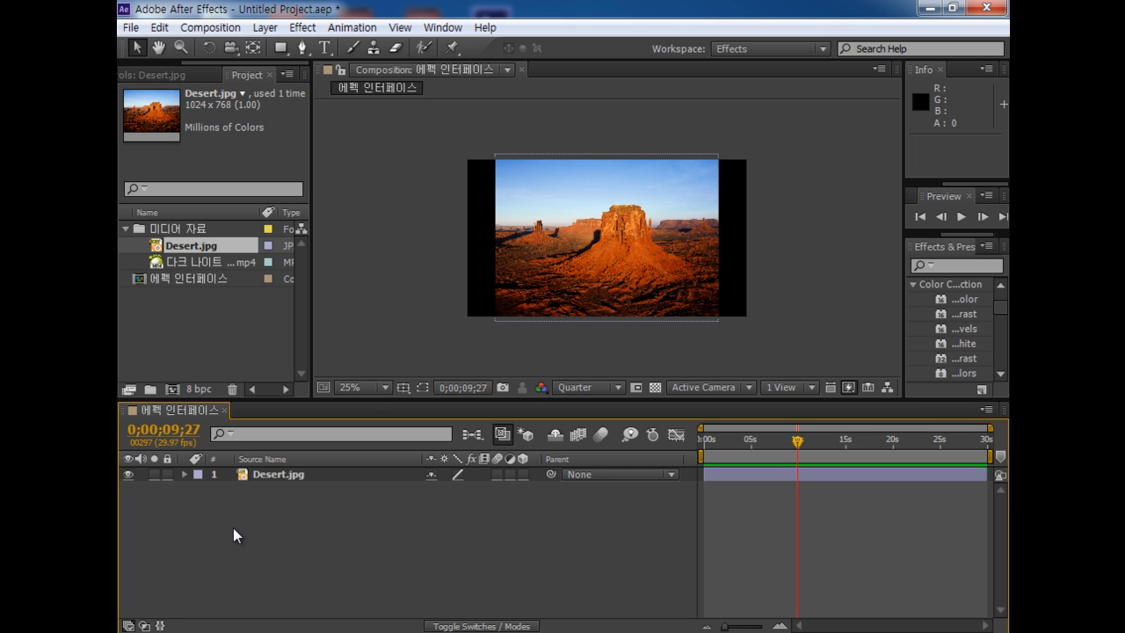
ctrl+click(184, 432)
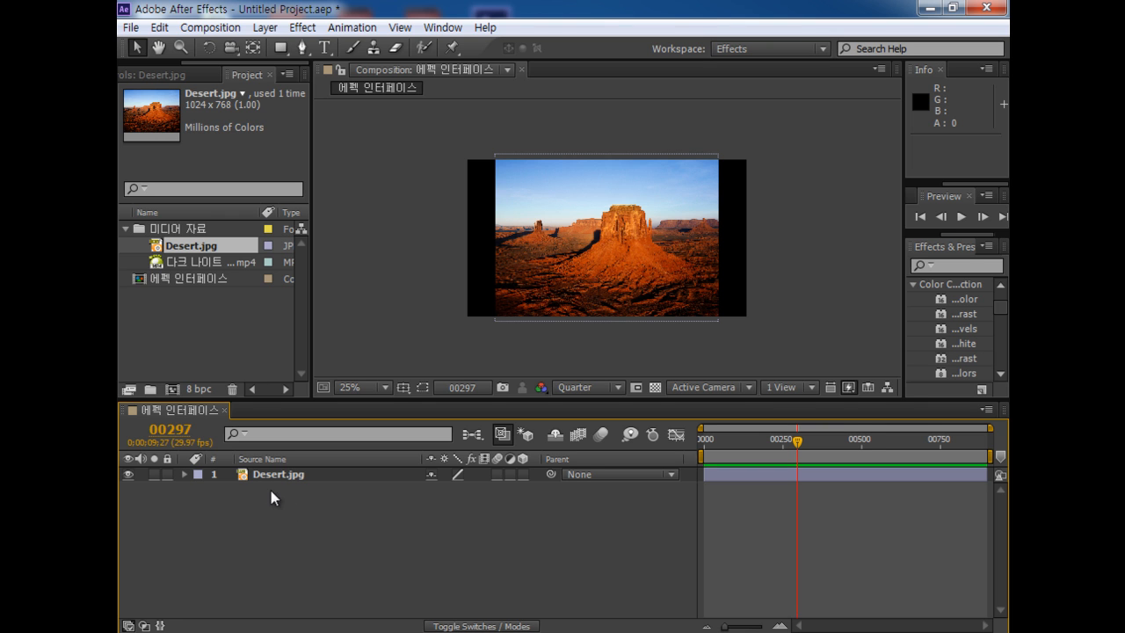
ctrl+click(176, 431)
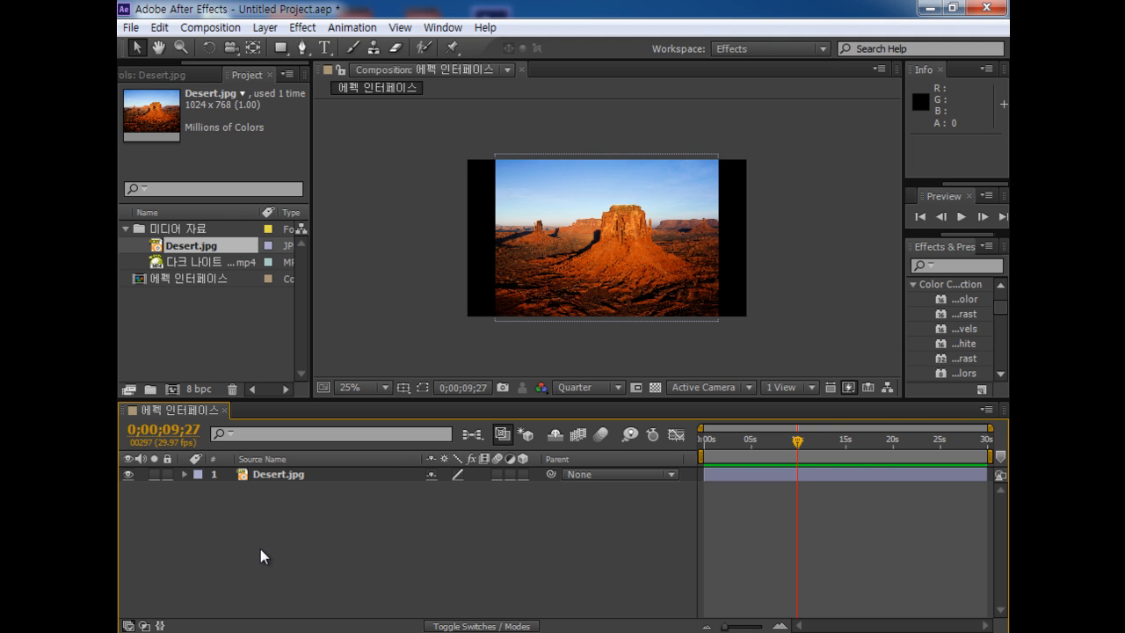
ctrl+click(189, 440)
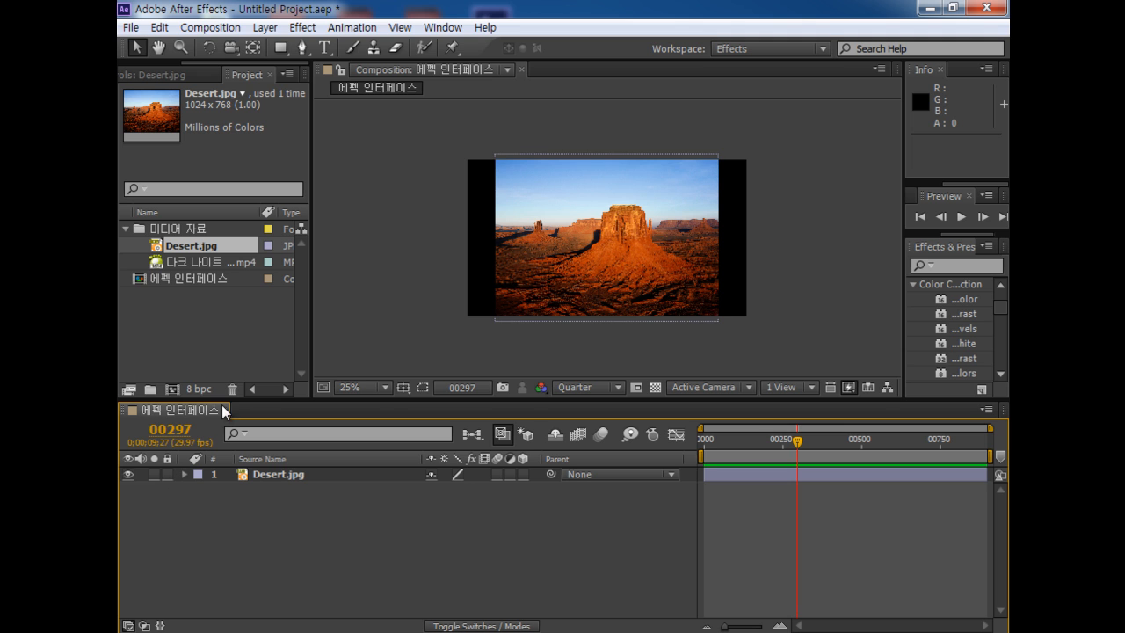
ctrl+click(180, 430)
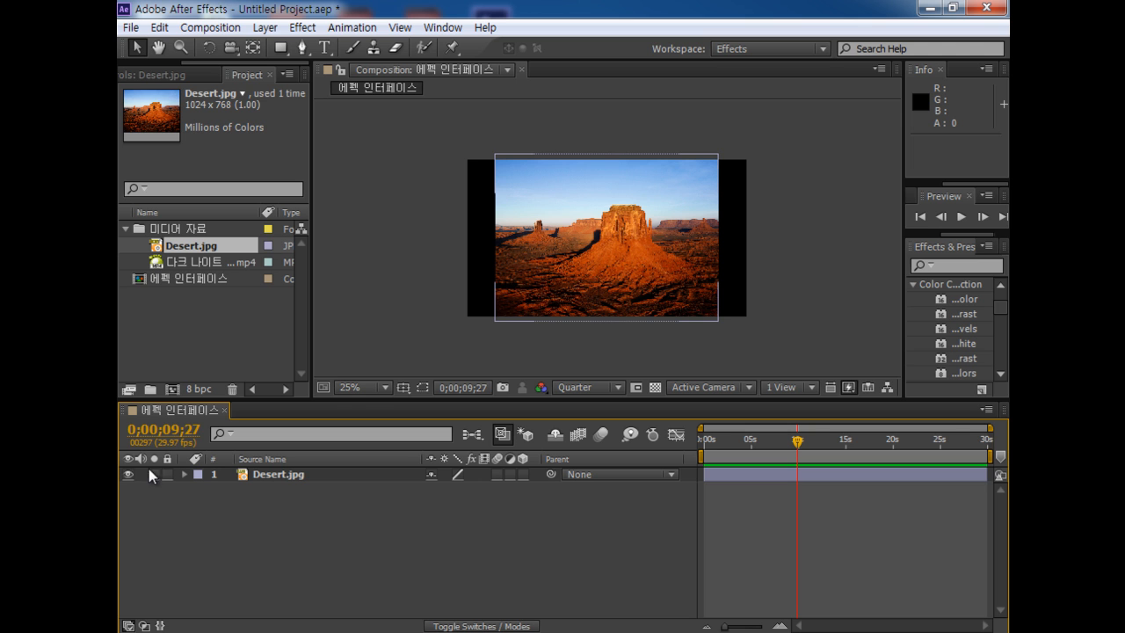
Add the 다크 나이트 mp4 video above the Desert.jpg layer, and turn Desert.jpg's solo switch on and off
drag(200, 261, 254, 470)
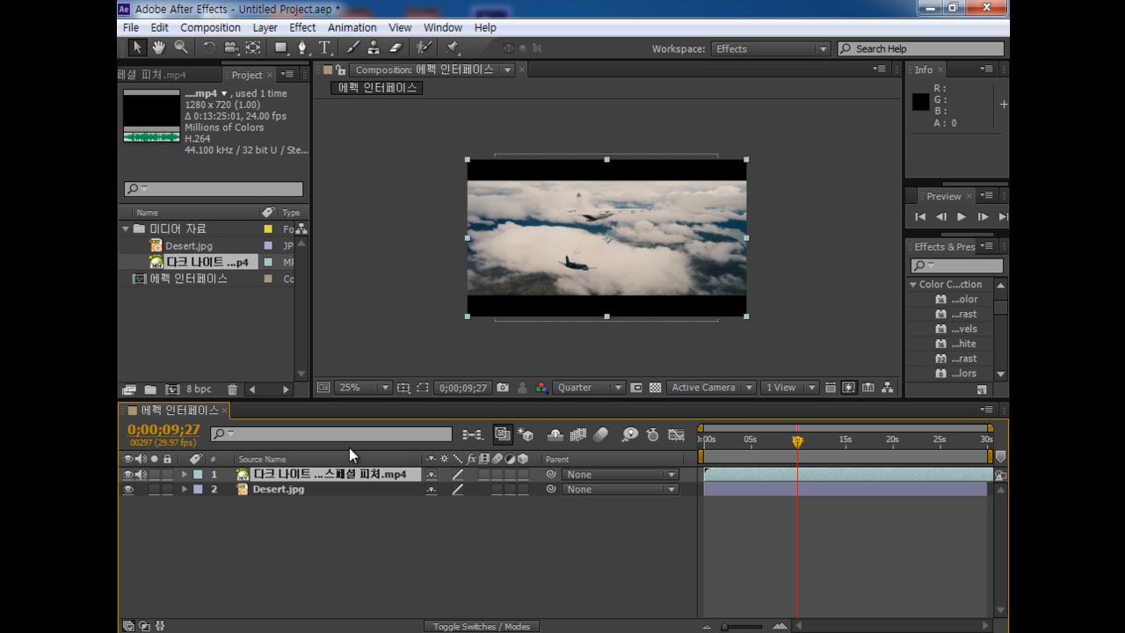
click(245, 533)
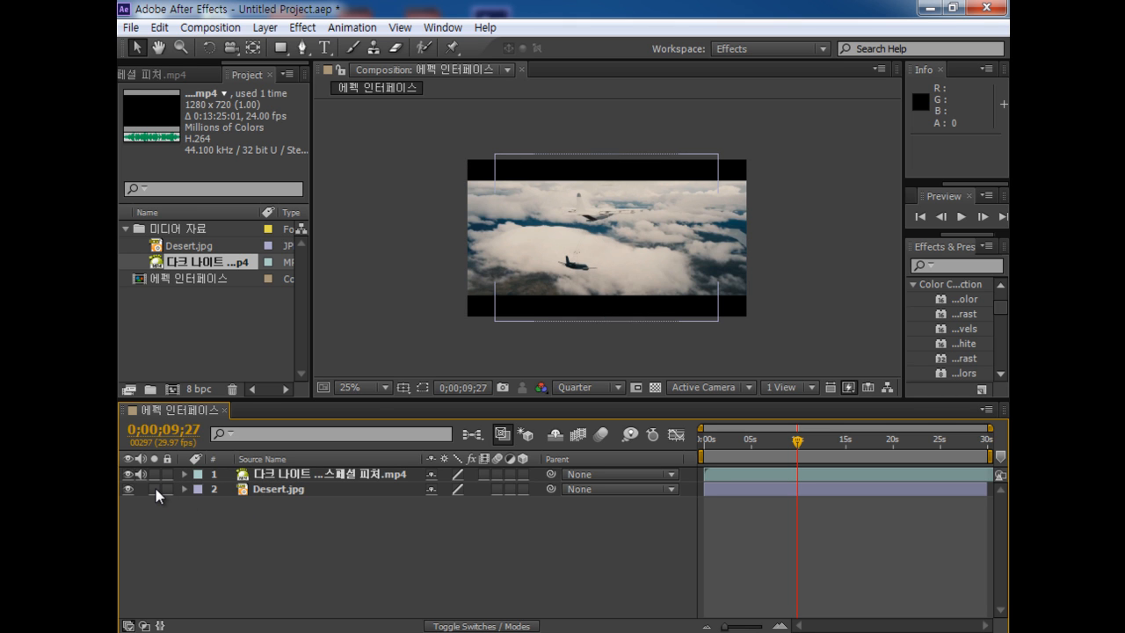
click(152, 489)
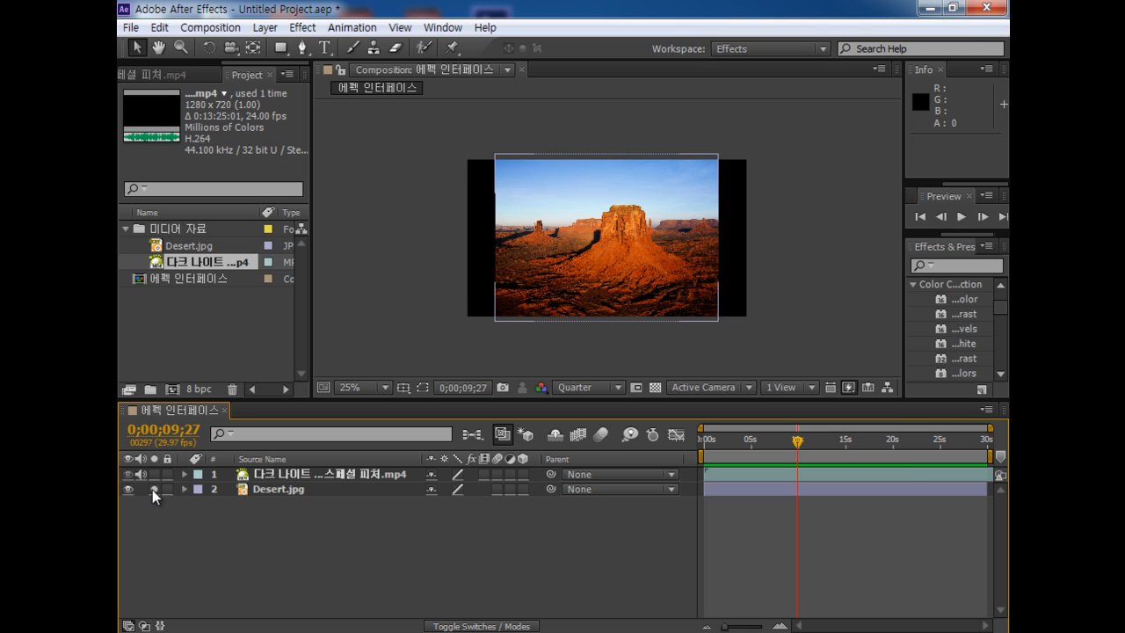
click(152, 489)
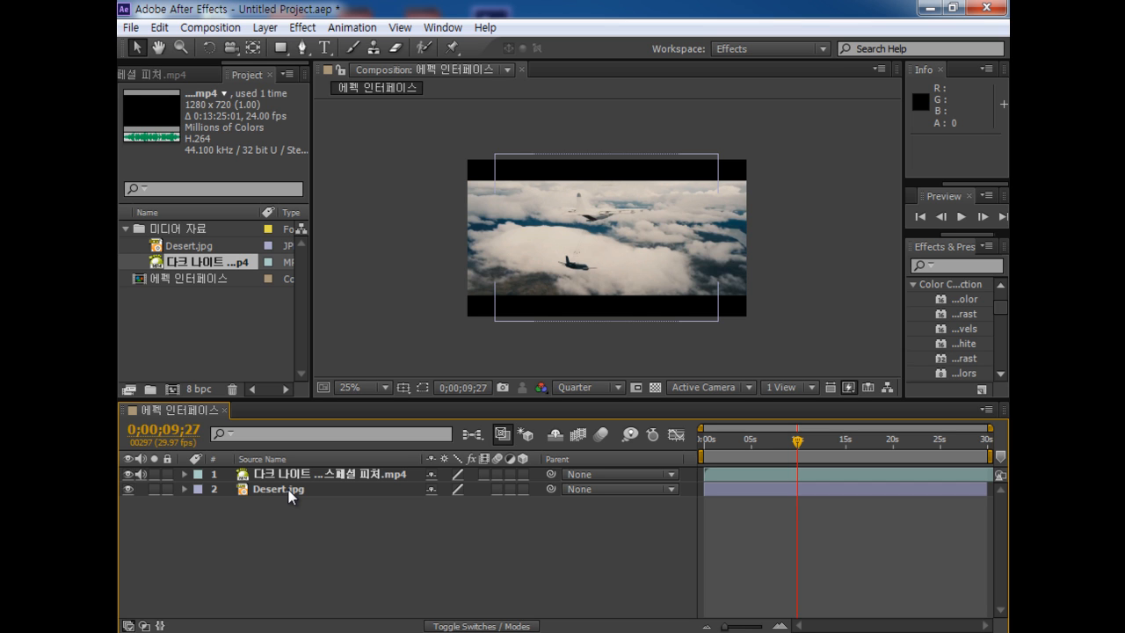
Create a 1280 × 720 px dark gray solid as the top layer, keeping the default name
key(ctrl+y)
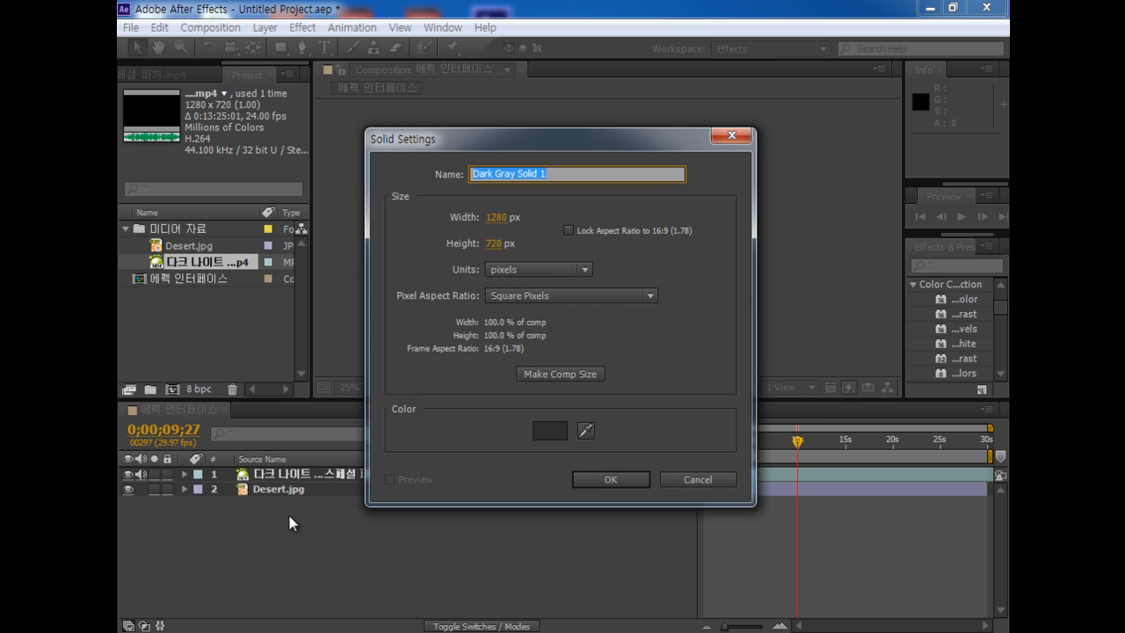
click(603, 471)
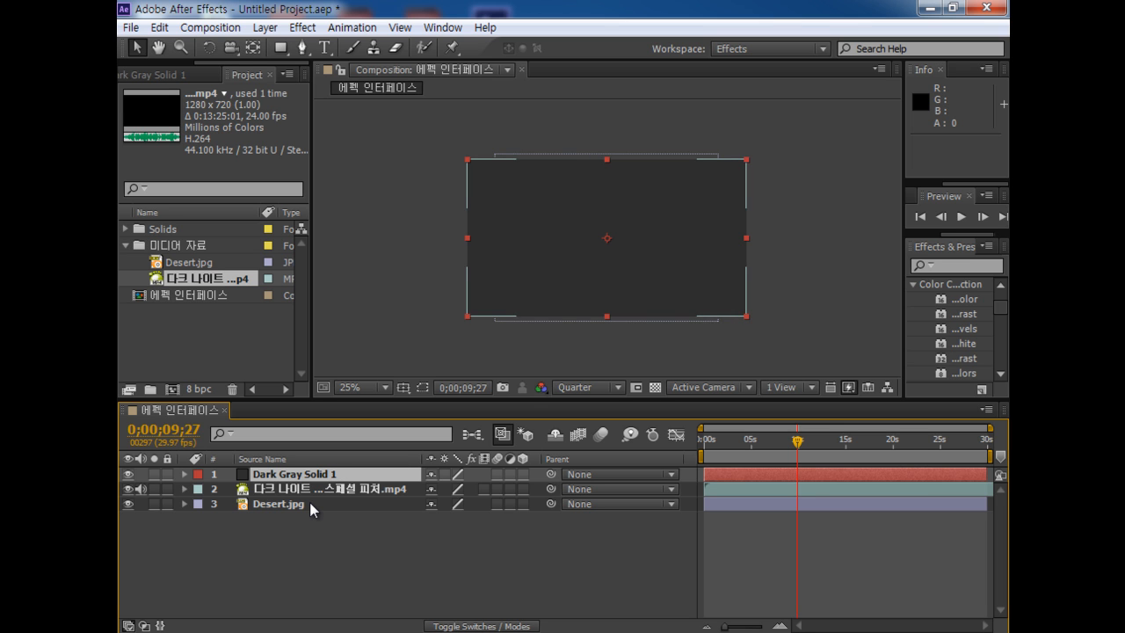
Solo the 다크 나이트 video layer, and turn Desert.jpg's solo on and off alongside it
click(156, 489)
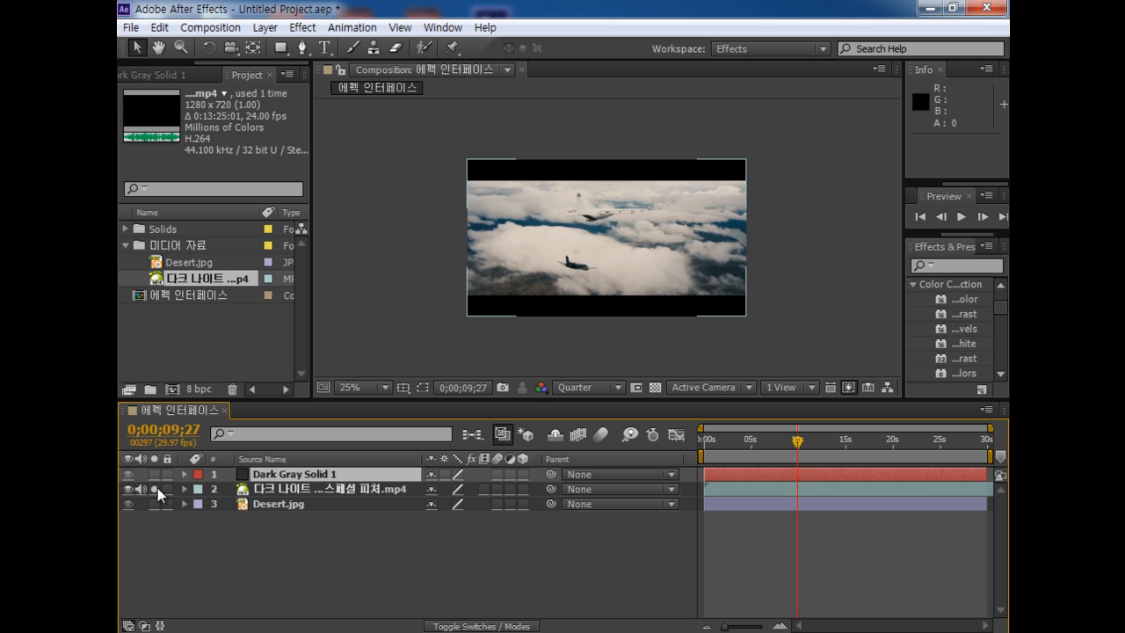
click(157, 488)
click(157, 489)
click(155, 504)
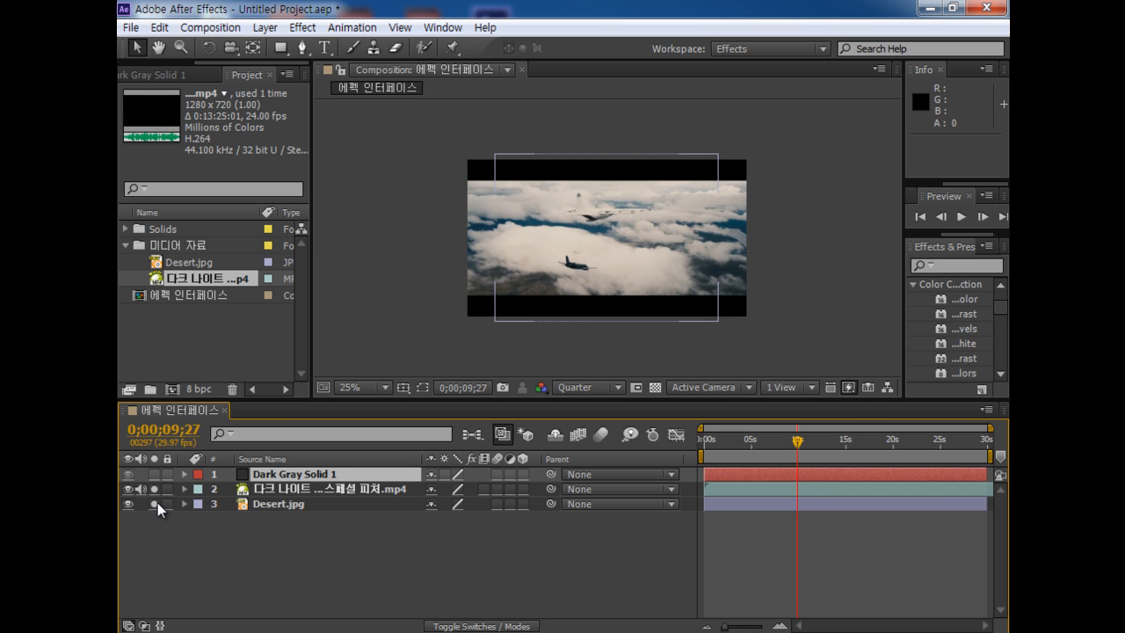
click(155, 503)
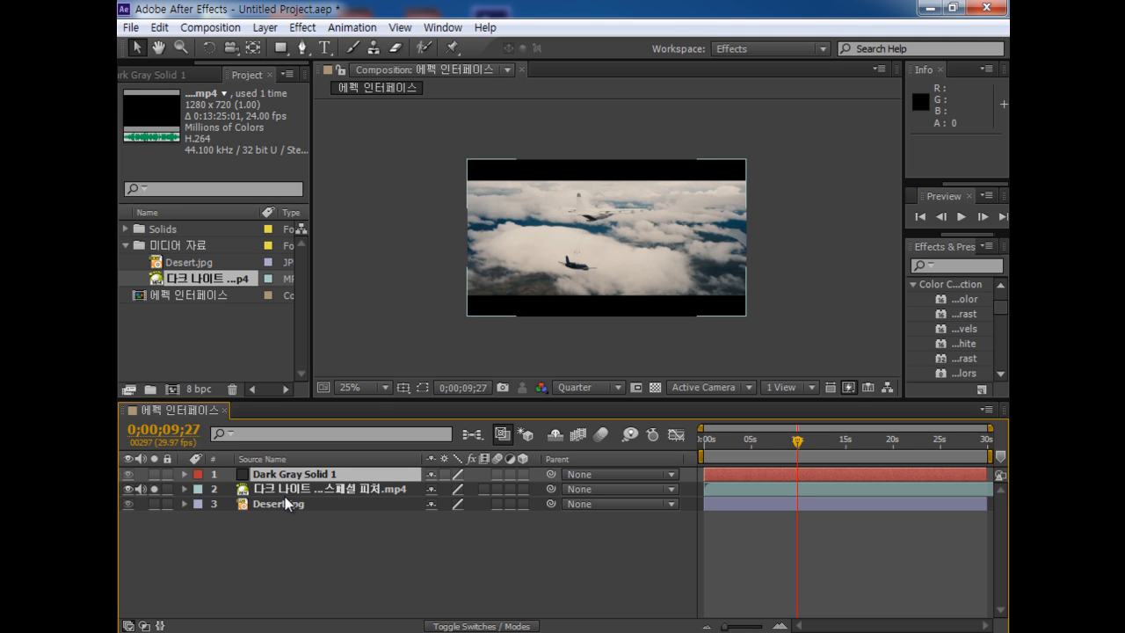
Scale the 다크 나이트 video layer down to 43% in the composition view
click(570, 296)
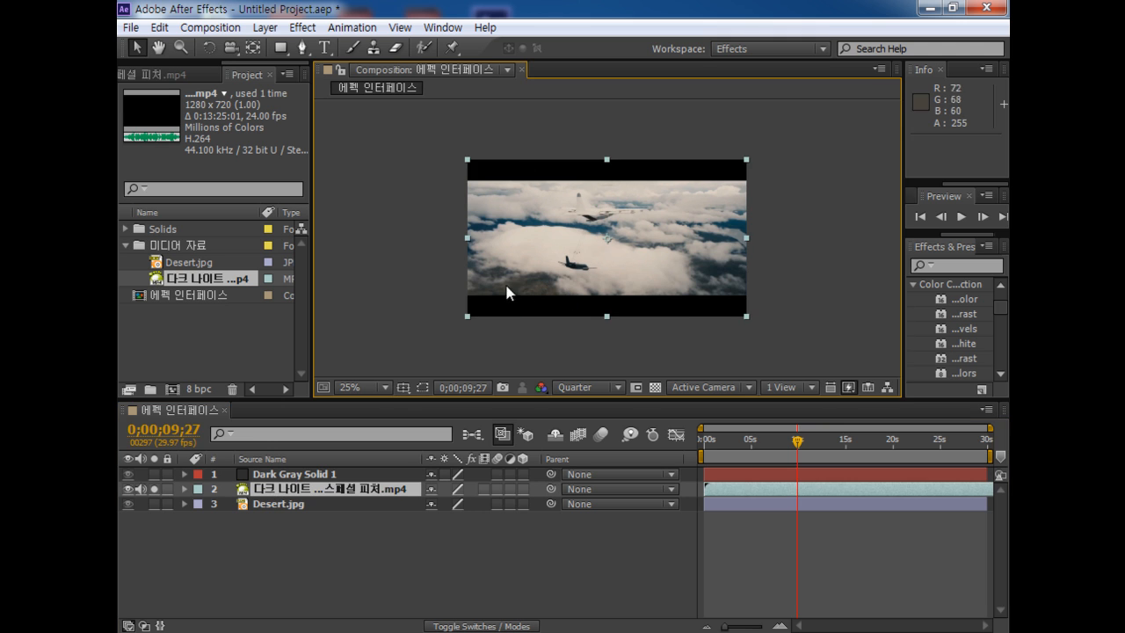
drag(471, 309, 547, 272)
Toggle Desert.jpg's solo to compare it behind the scaled video, and turn off solo on both layers
click(158, 502)
click(157, 503)
click(157, 502)
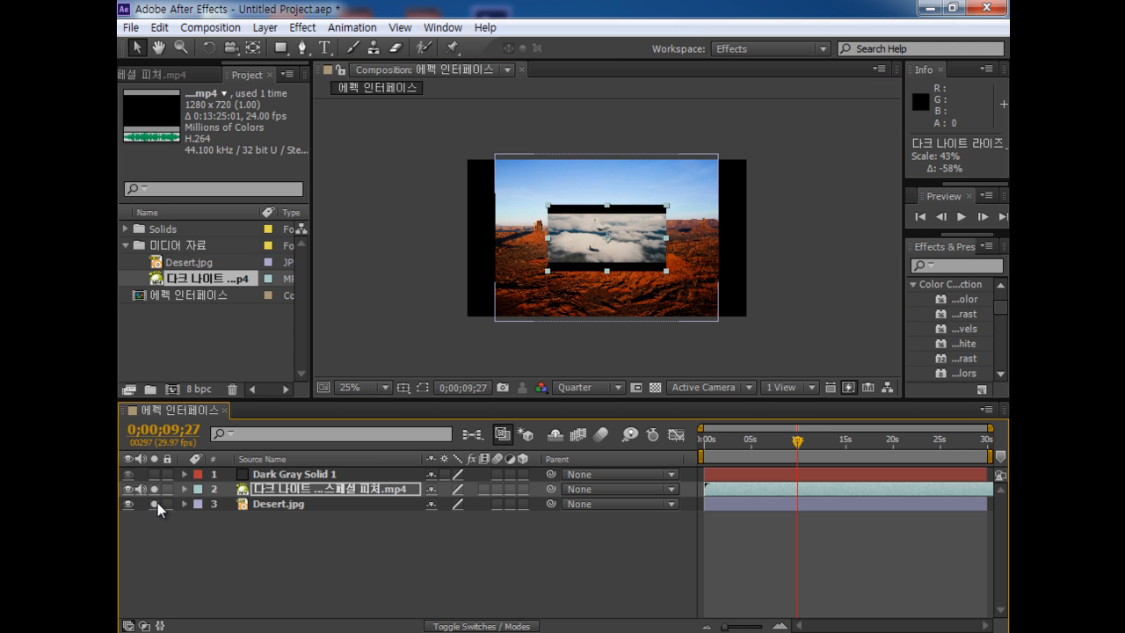
click(158, 502)
click(153, 488)
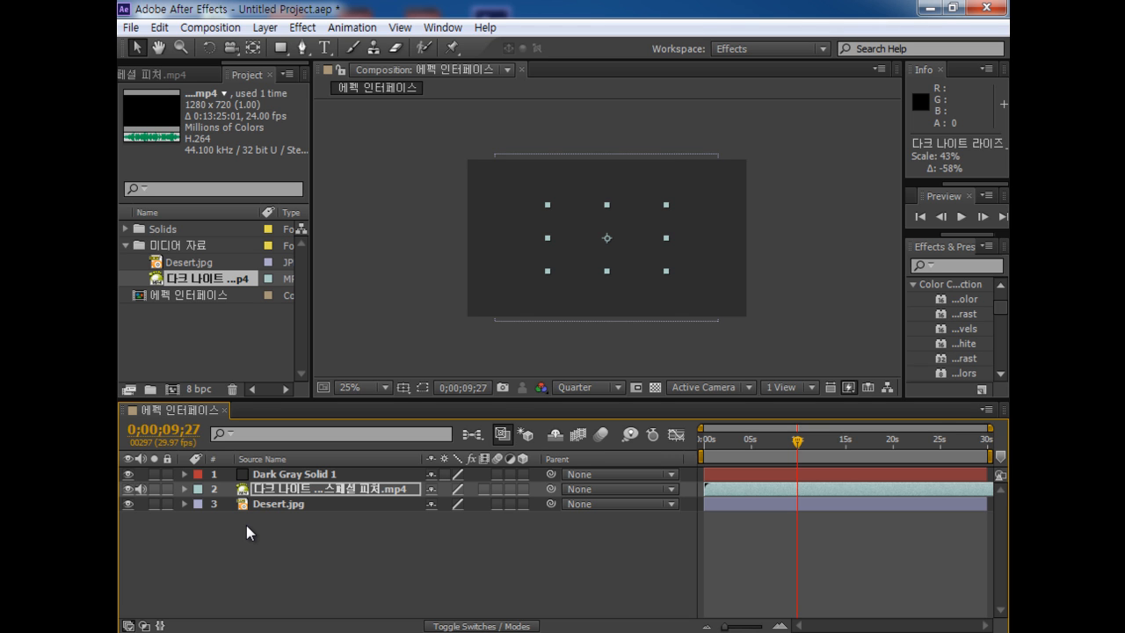
Solo the video layer, scrub through its footage to a current time of 0;00;08;06, and turn the solo off
click(155, 489)
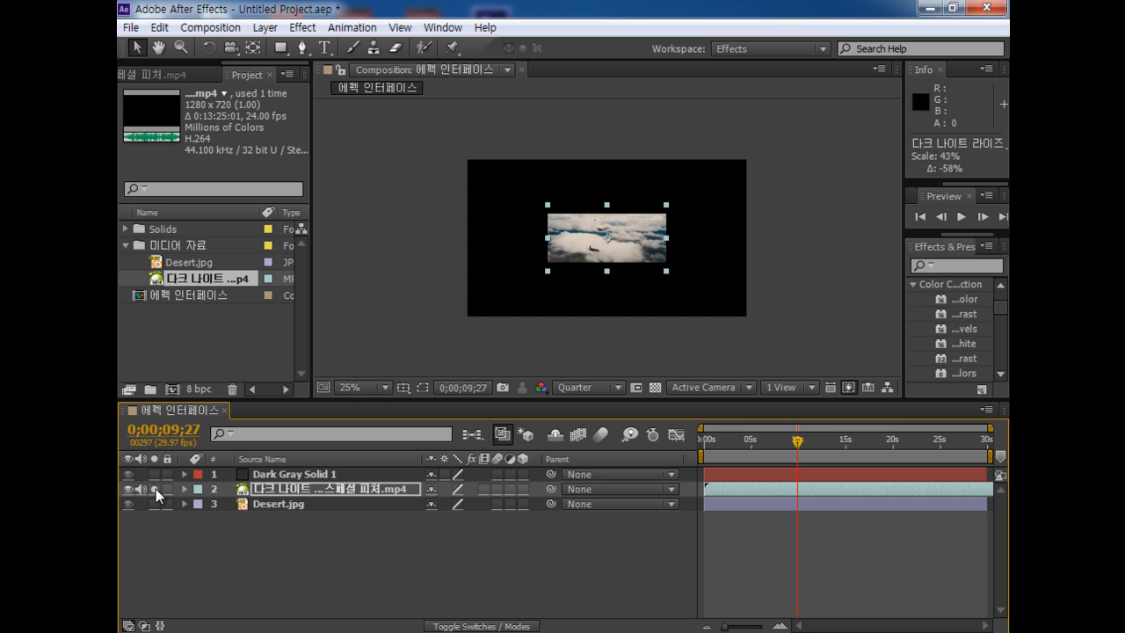
drag(796, 438, 826, 431)
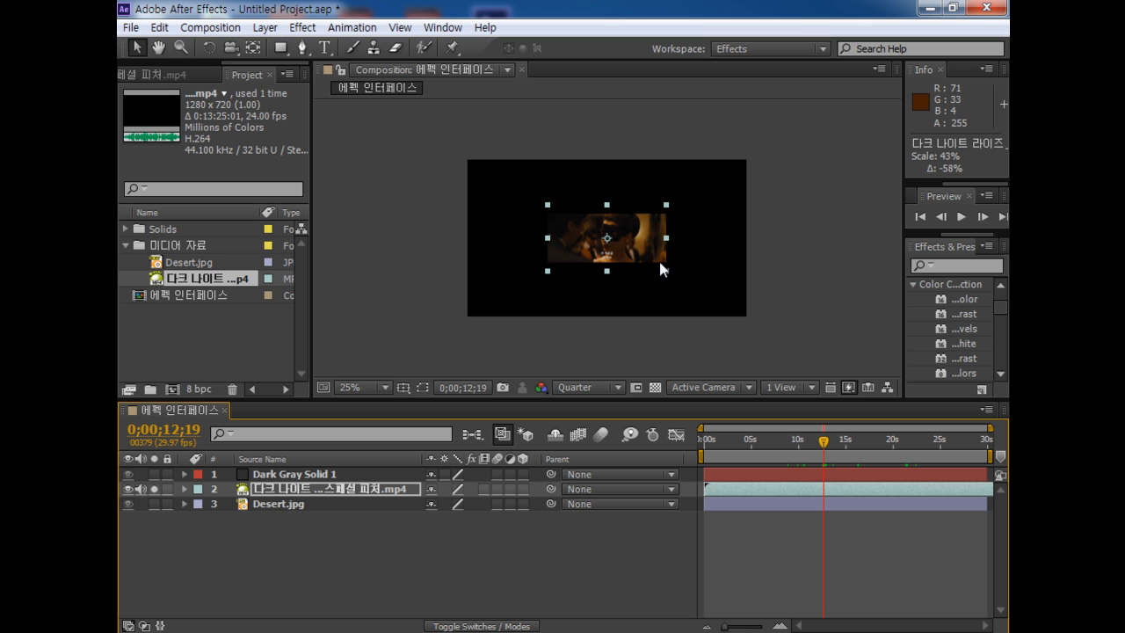
drag(832, 441, 767, 442)
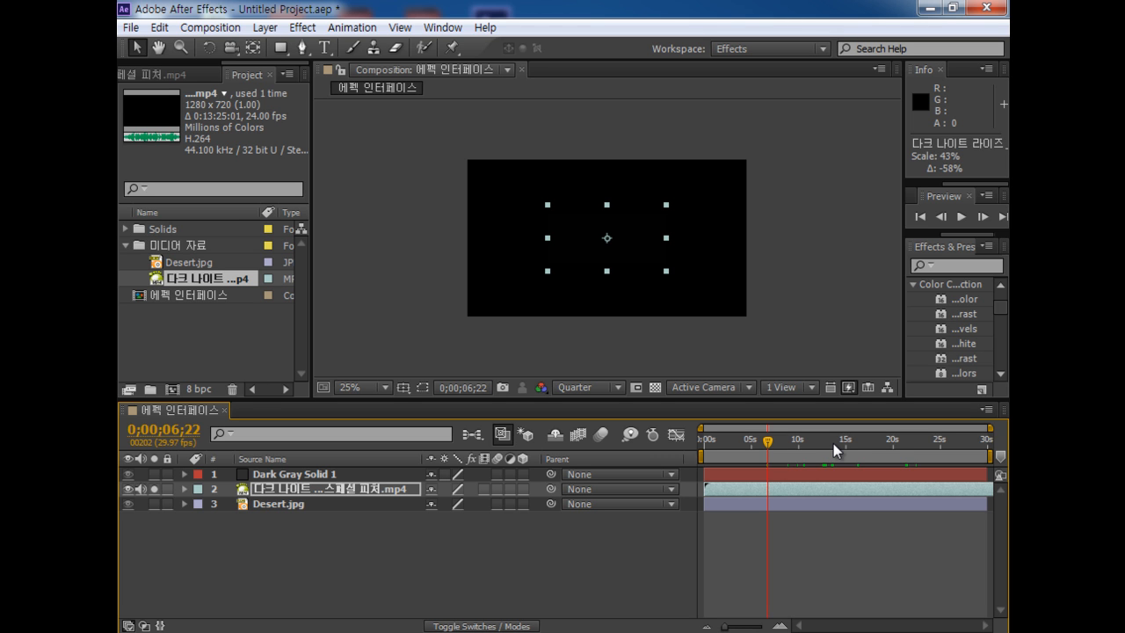
drag(824, 439, 757, 467)
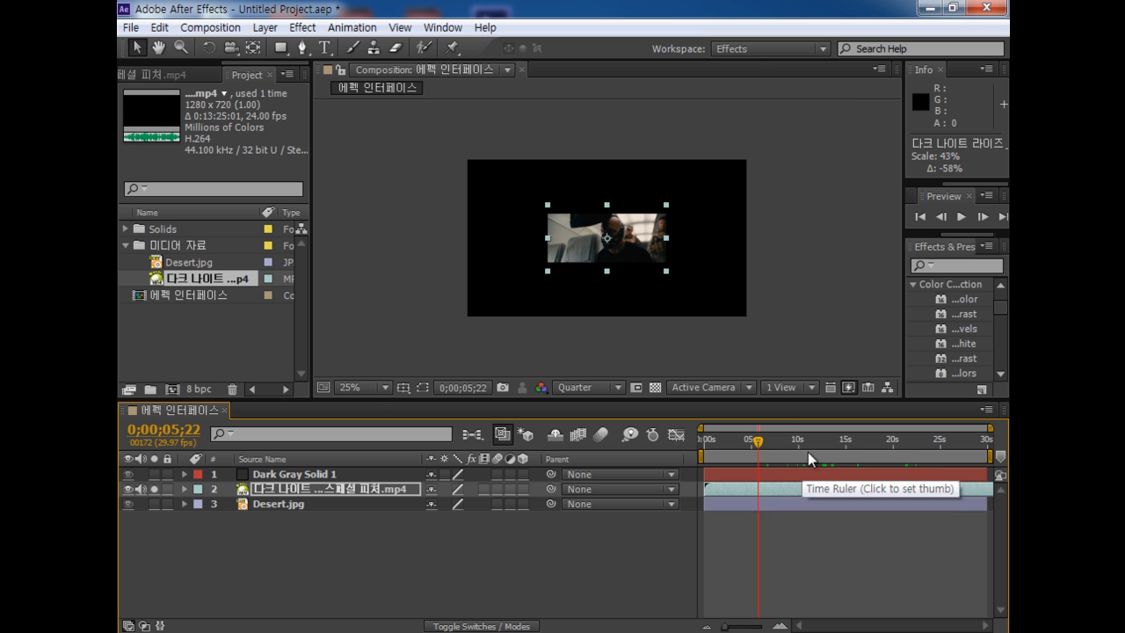
drag(761, 440, 762, 463)
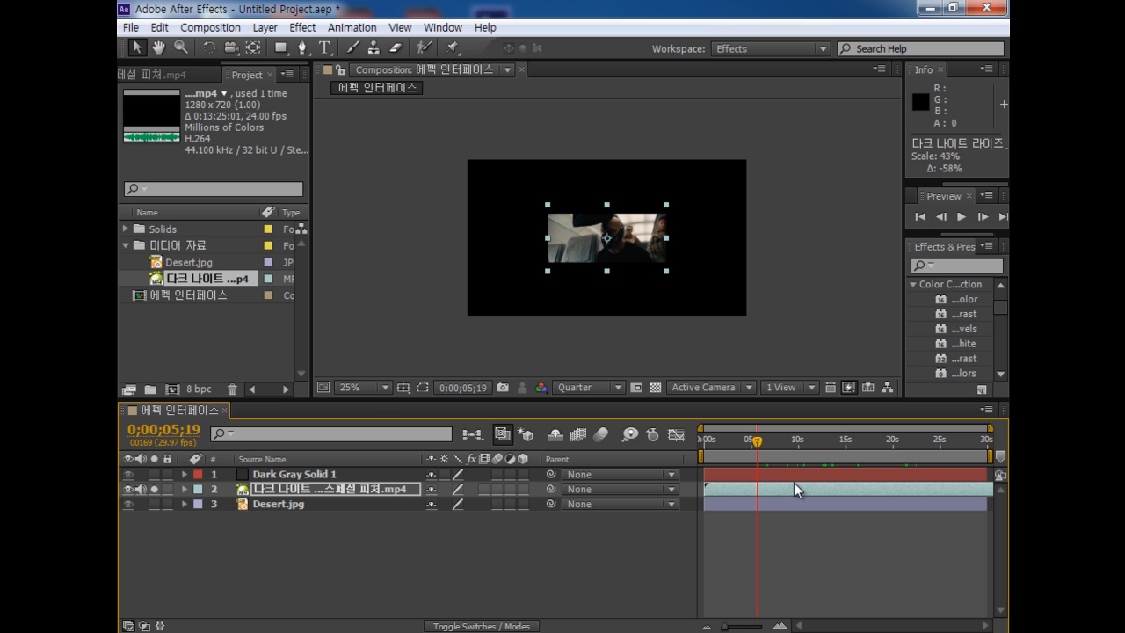
drag(759, 439, 781, 445)
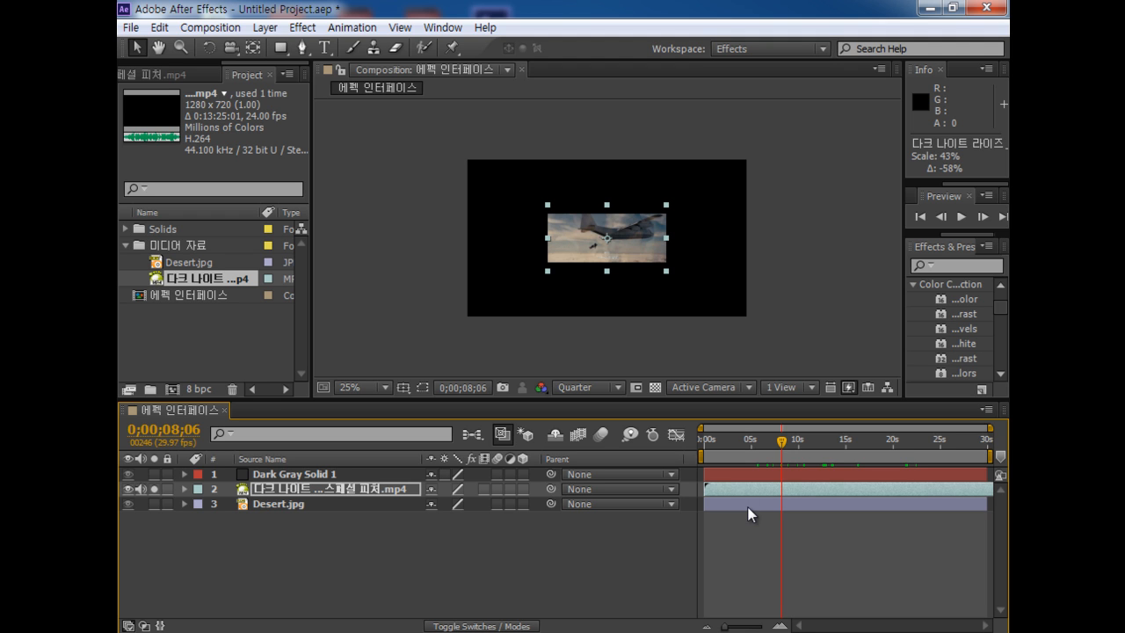
click(153, 490)
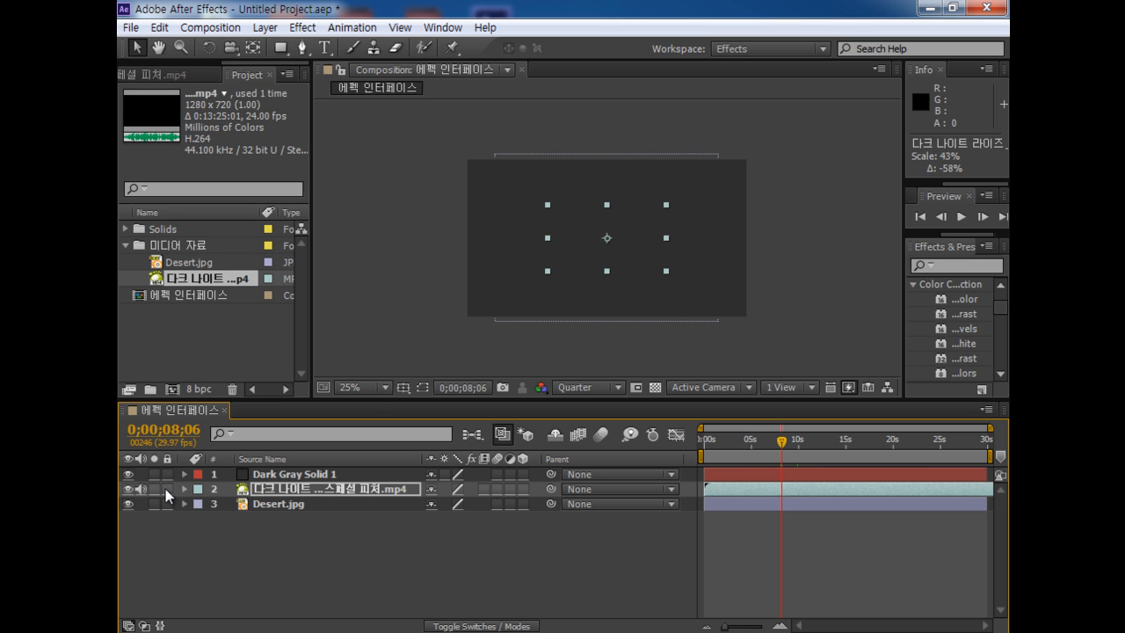
Lock the 다크 나이트 video layer, try to select it, and unlock it again
click(165, 488)
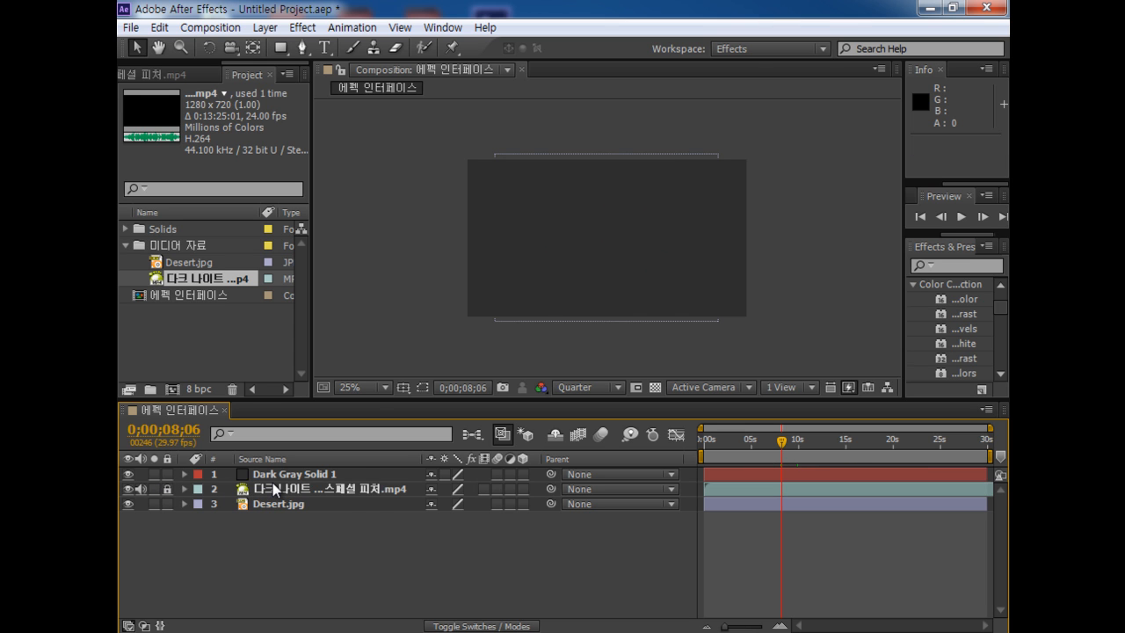
click(273, 484)
click(166, 489)
Rename the Dark Gray Solid 1 layer to BG and move it to the bottom of the layer stack
click(304, 474)
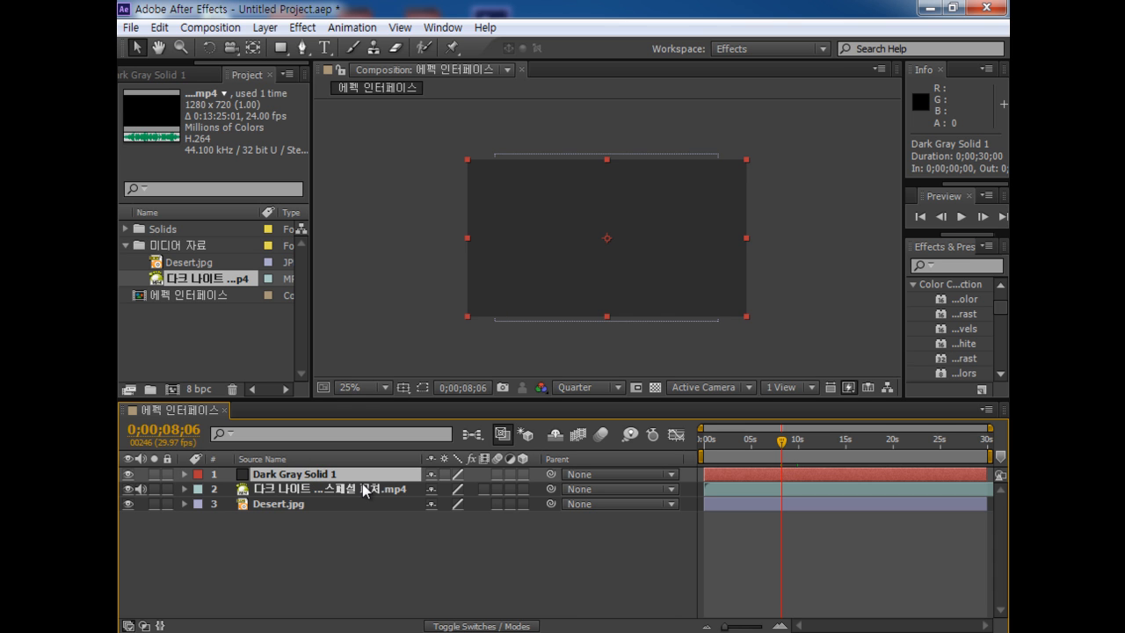
key(Return)
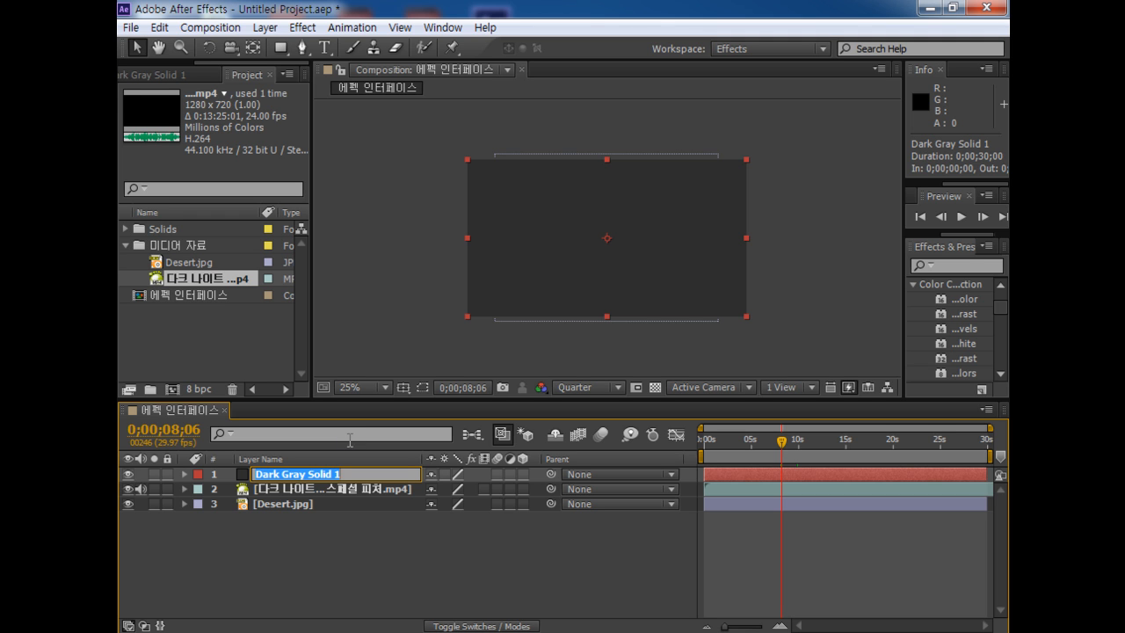
text(BG)
key(Return)
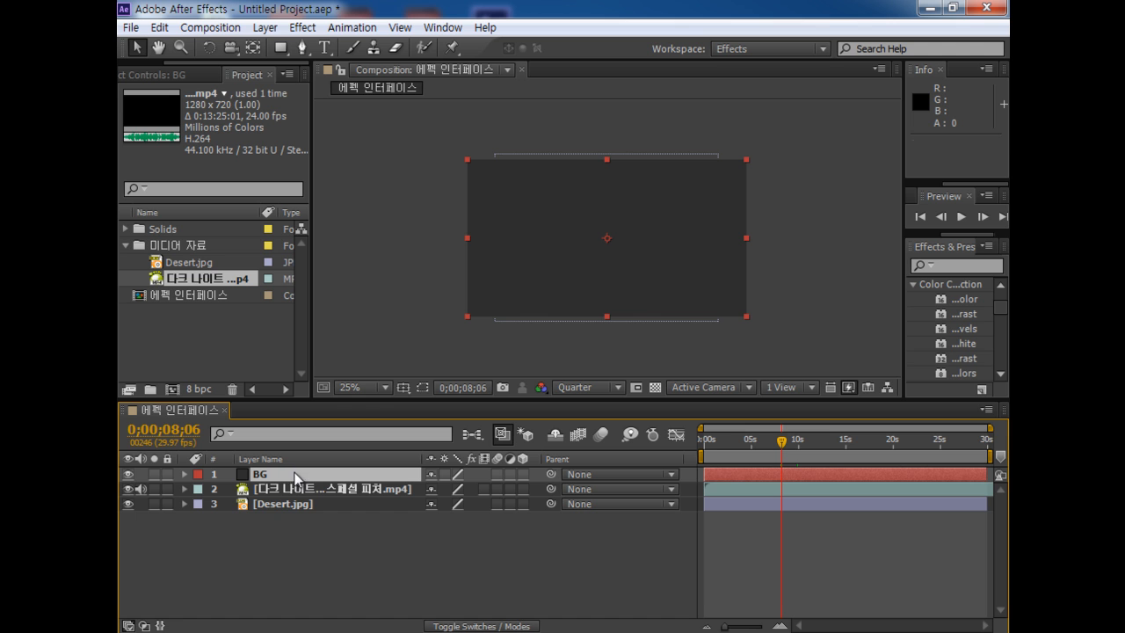
drag(296, 477, 295, 520)
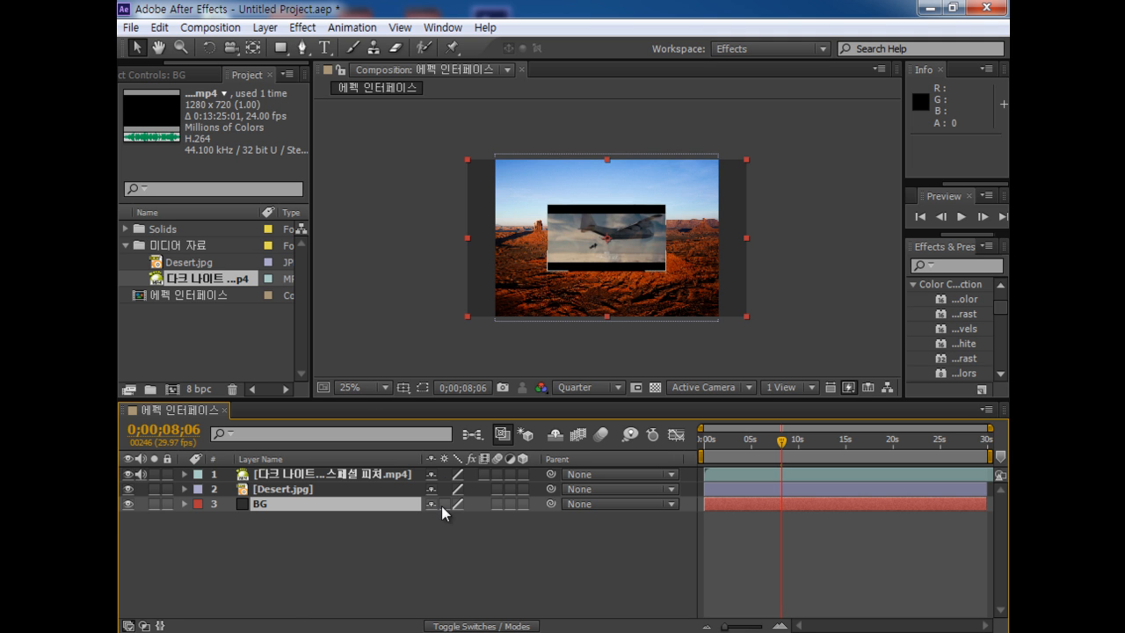
click(437, 542)
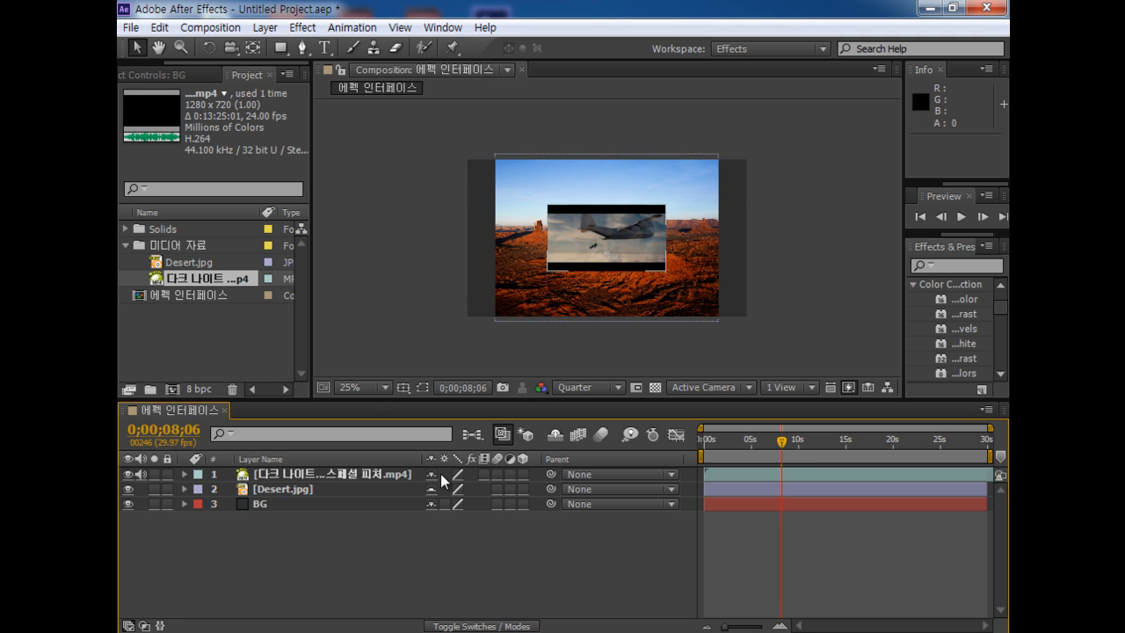
Toggle the hiding of shy layers several times and leave it on, hiding Desert.jpg from the timeline
click(553, 439)
click(553, 439)
click(552, 439)
click(553, 438)
click(552, 438)
click(552, 439)
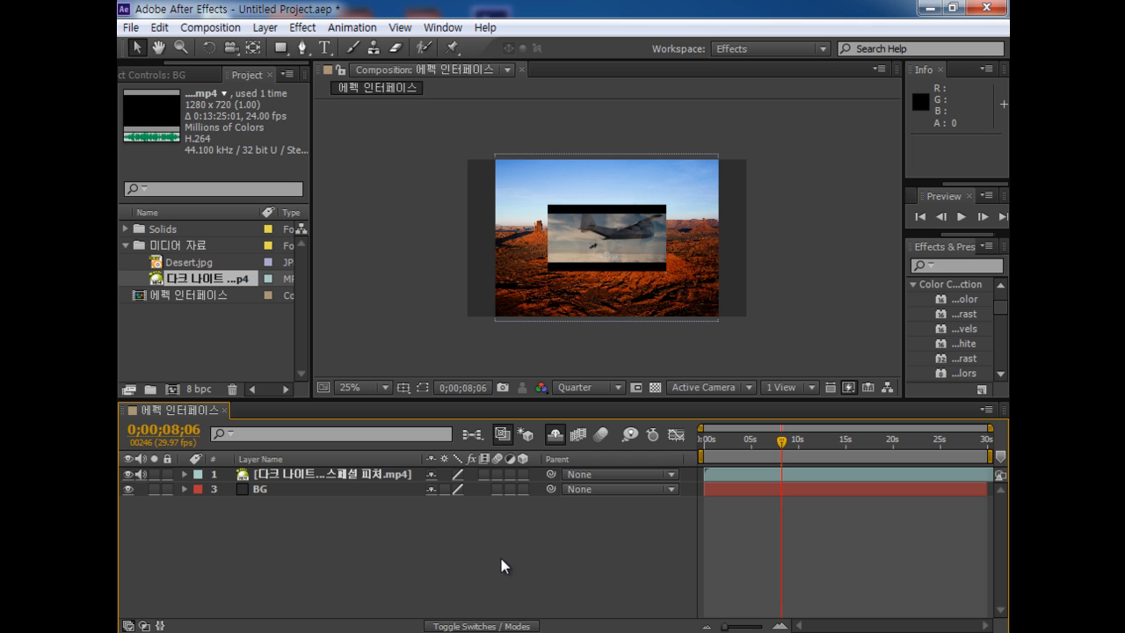
Toggle the hiding of shy layers repeatedly and leave it off
click(560, 430)
click(557, 436)
click(556, 436)
click(556, 436)
click(556, 436)
click(439, 504)
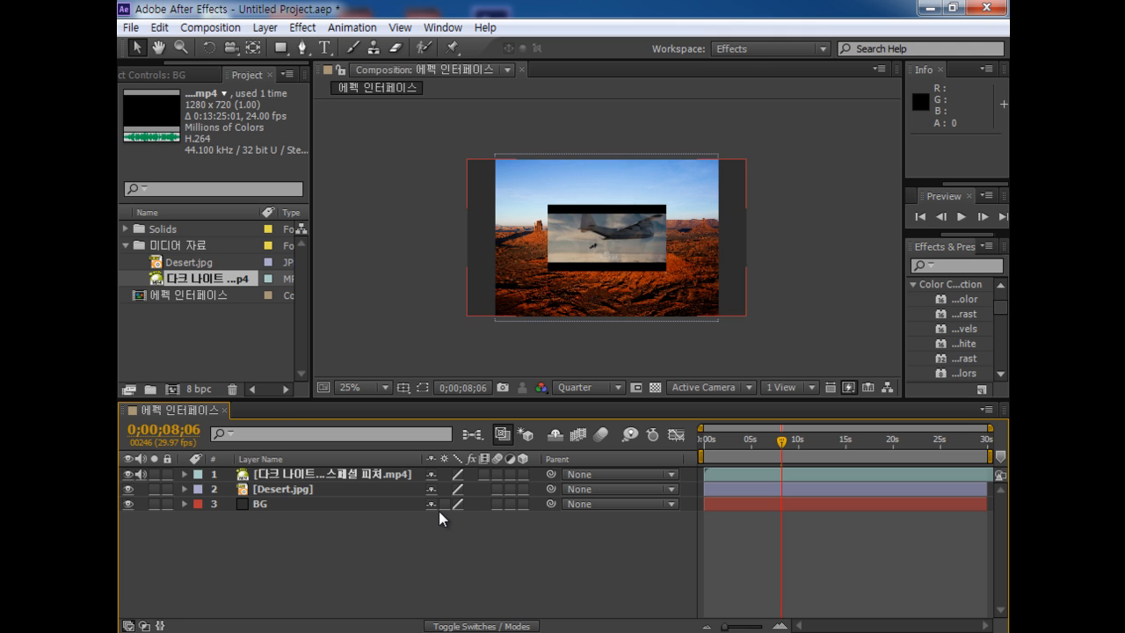
Scrub through the composition to a current time of 0;00;18;14
click(873, 214)
drag(773, 449, 850, 448)
drag(863, 443, 877, 445)
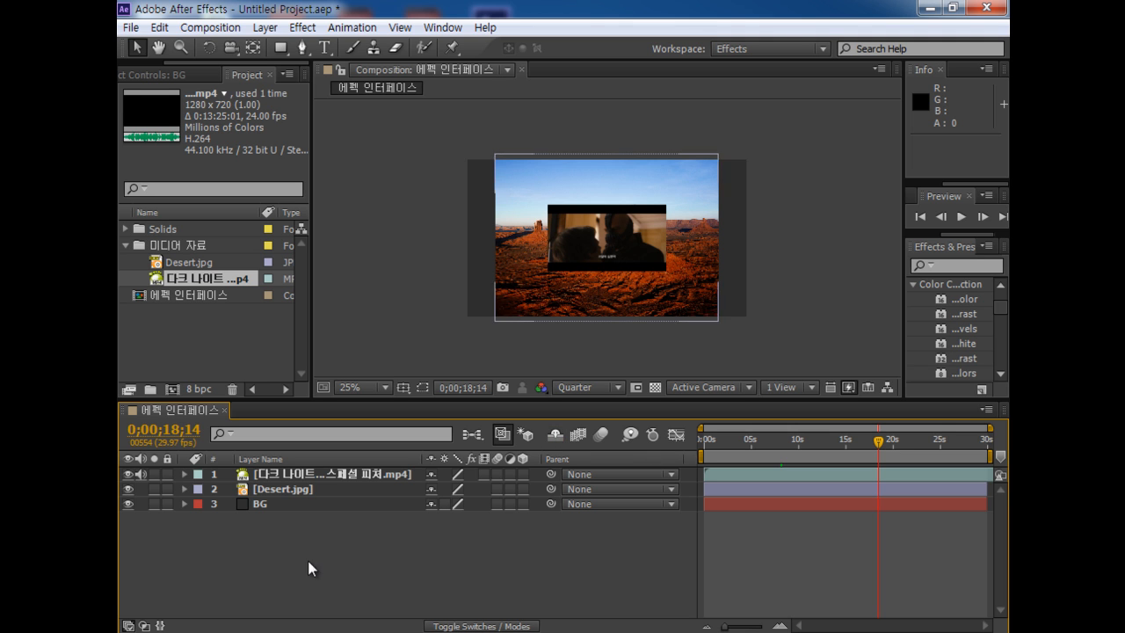
Mark the Desert.jpg layer as shy, toggle the hiding of shy layers, and clear its shy switch again
click(431, 489)
click(557, 432)
click(557, 433)
click(431, 490)
Mark the BG layer as shy, then hide and show the shy layers in the timeline
click(430, 505)
click(554, 435)
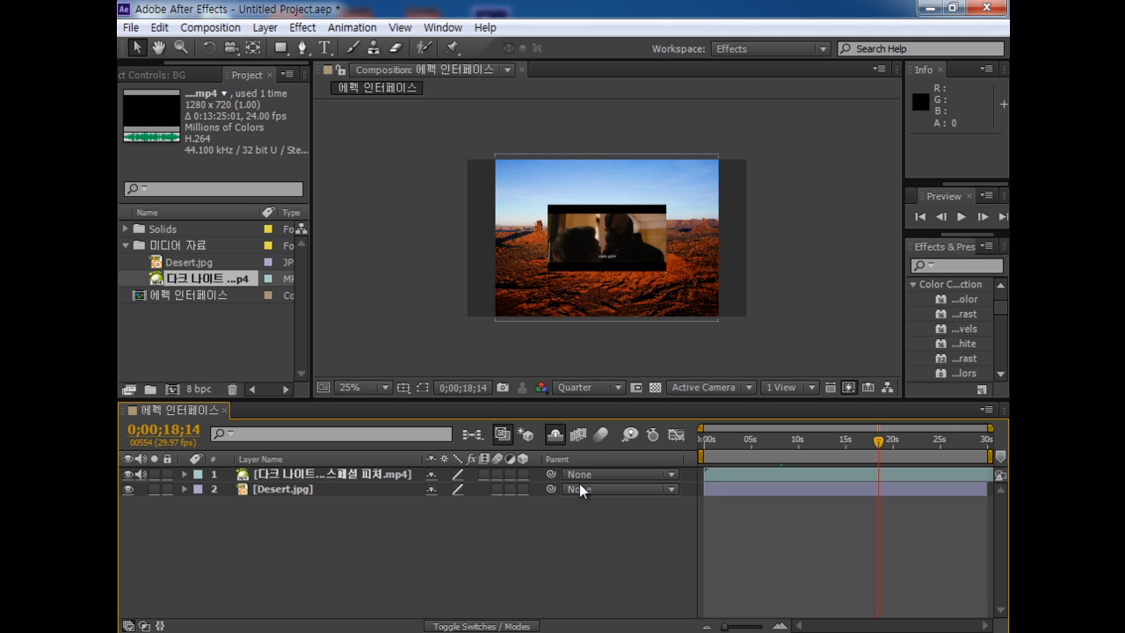
click(553, 435)
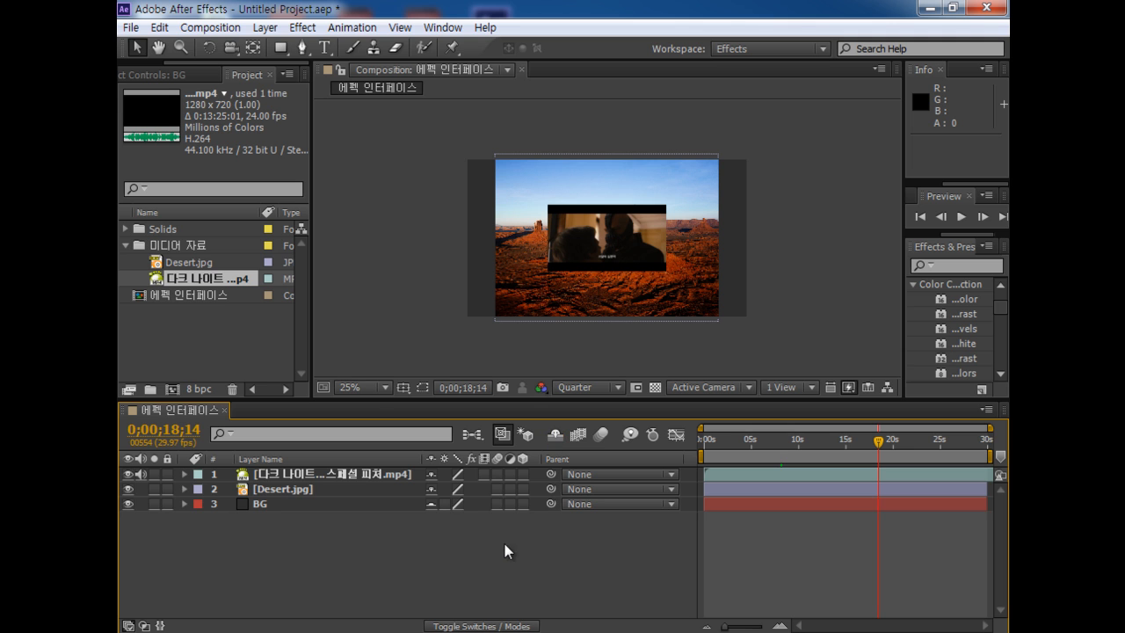
click(457, 503)
click(449, 504)
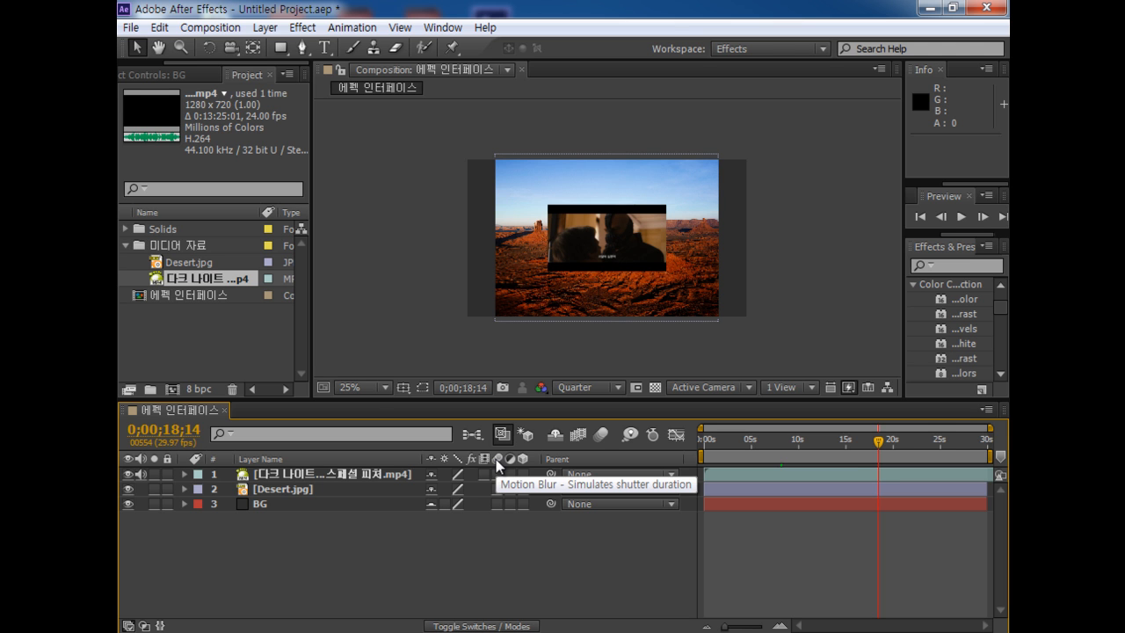
Delete the 다크 나이트 video layer and the Desert.jpg layer from the composition
click(596, 241)
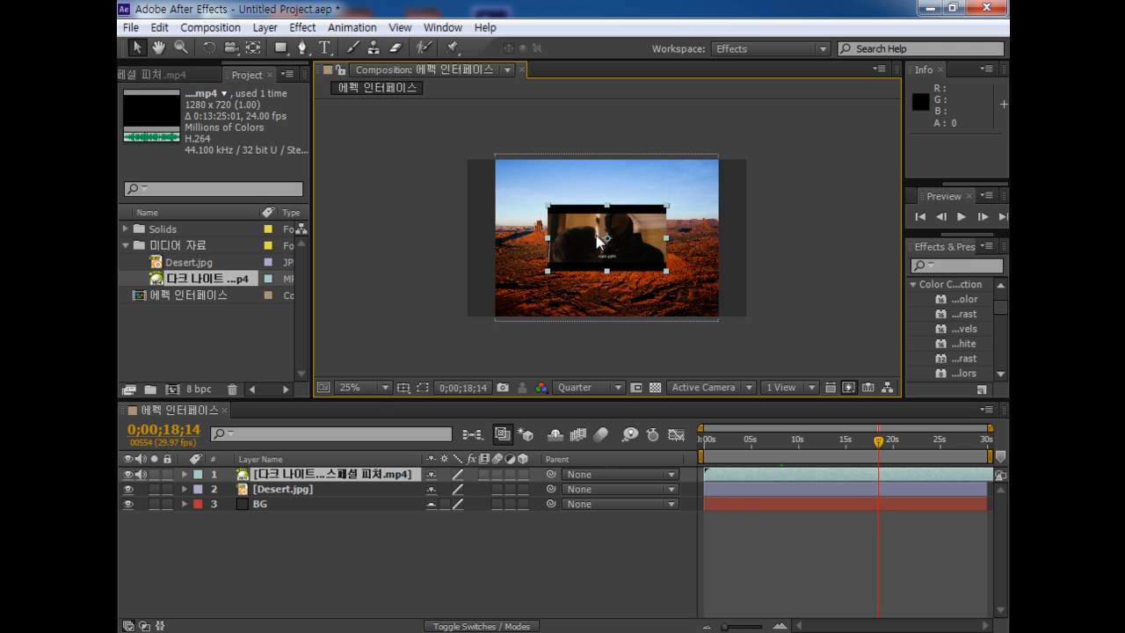
key(Delete)
click(582, 258)
key(Delete)
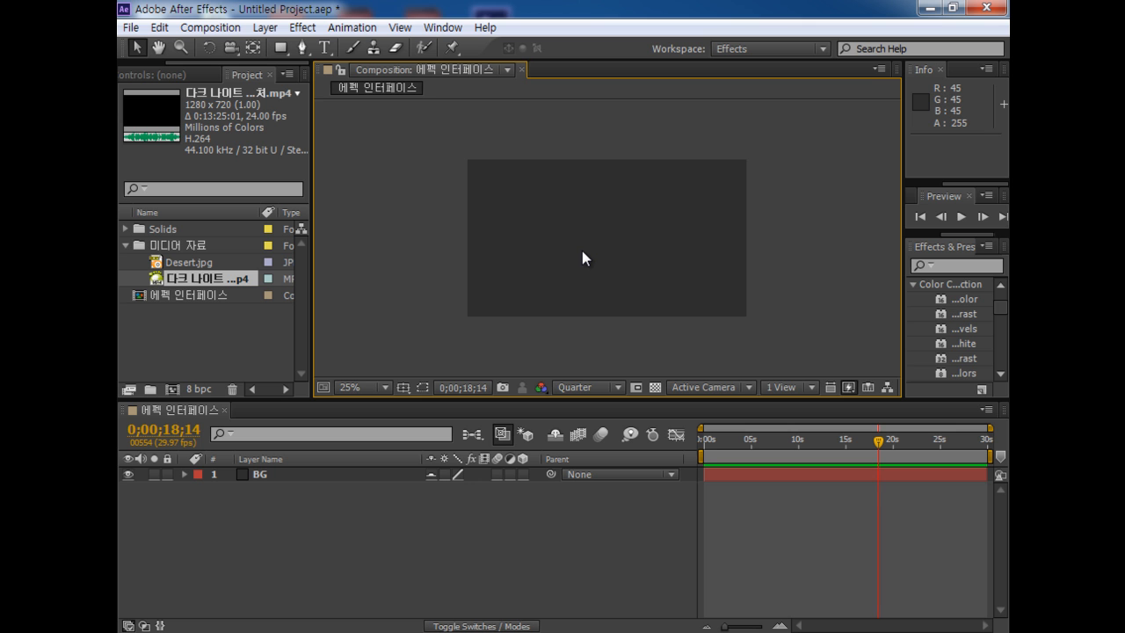
Cancel creating a new solid and lock the BG layer
key(ctrl+y)
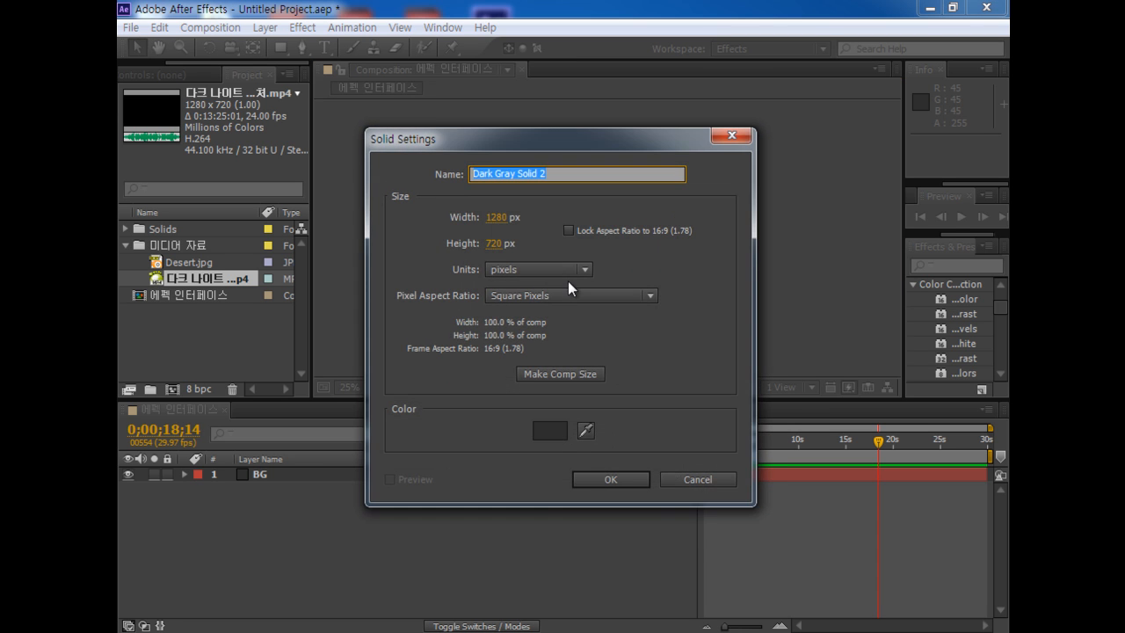
key(Escape)
click(166, 474)
Create a text layer in the composition reading "motion"
click(325, 47)
click(534, 235)
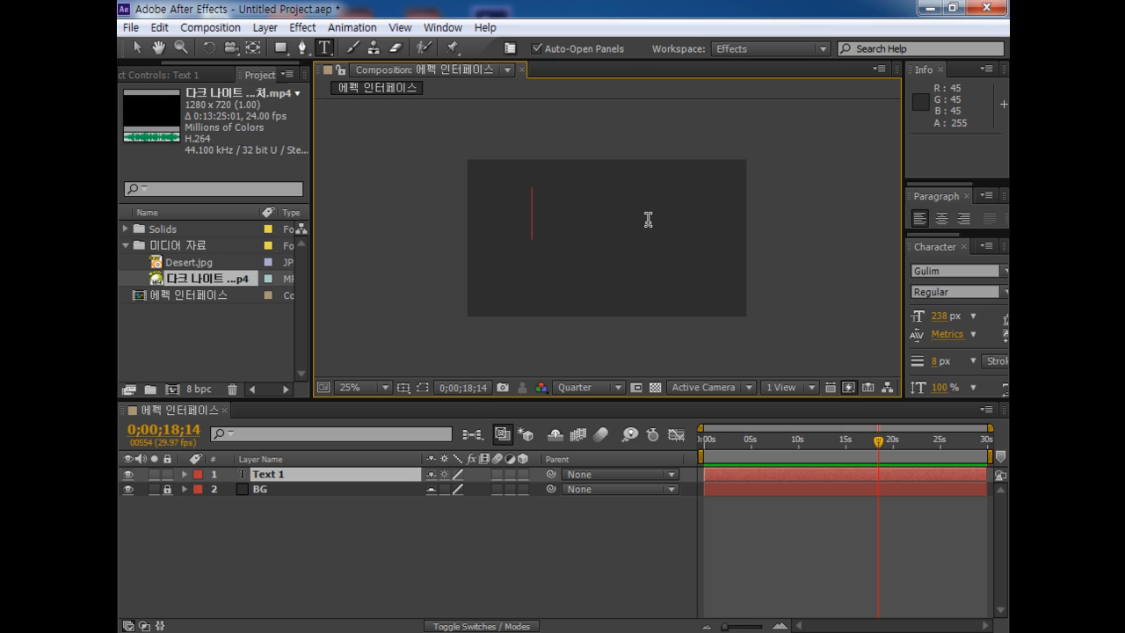
text(oyion)
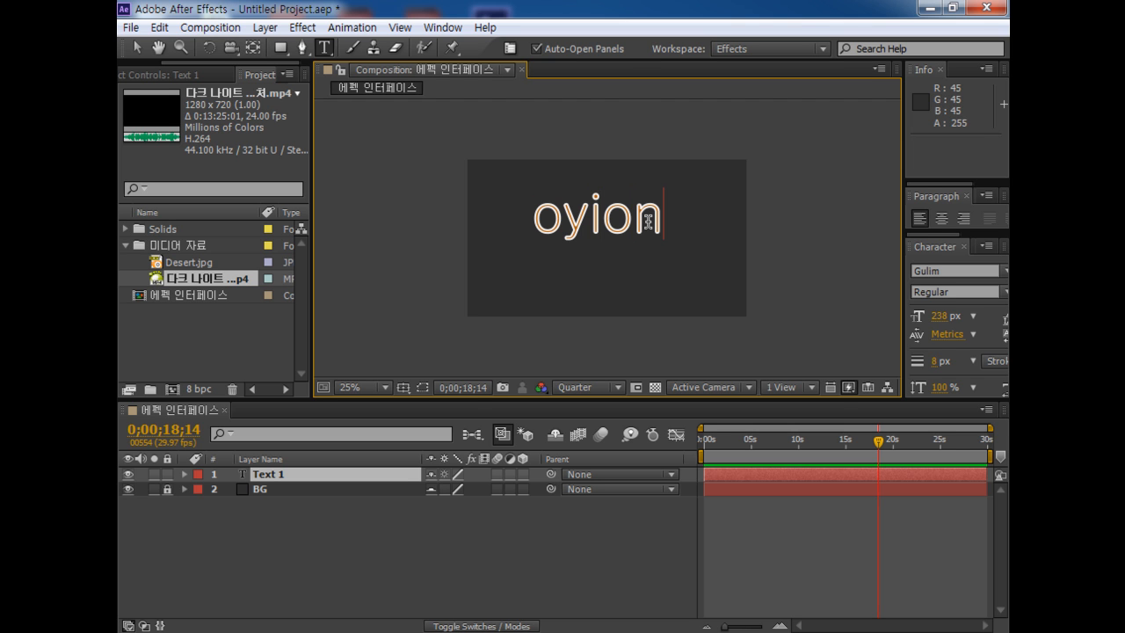
key(BackSpace)
key(BackSpace)
key(BackSpace)
key(BackSpace)
key(BackSpace)
text(moyion)
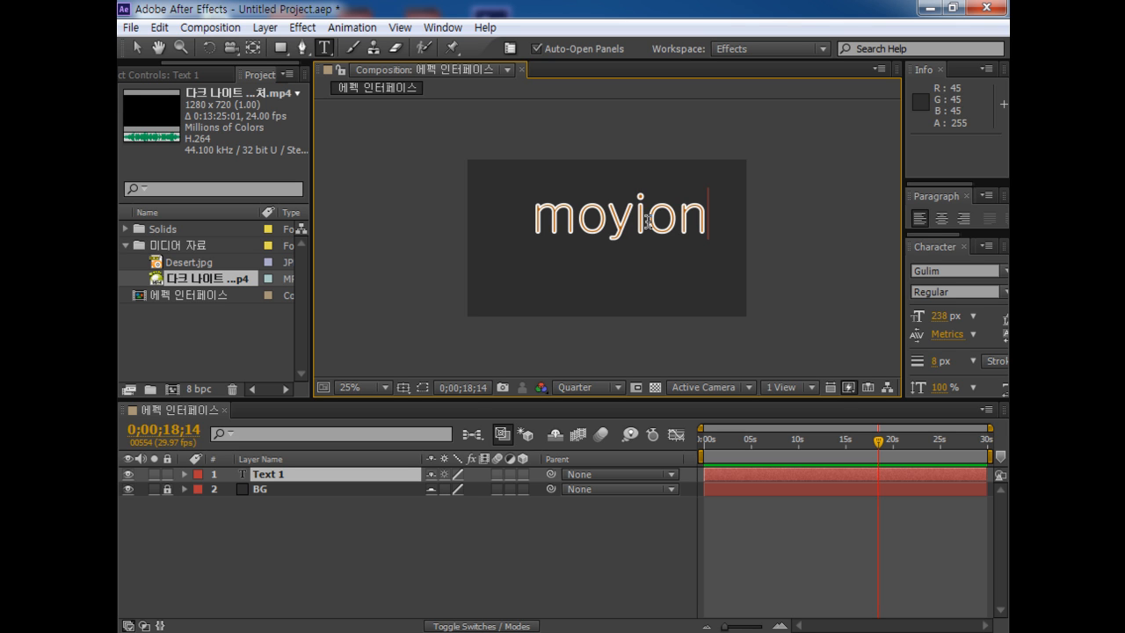
key(BackSpace)
key(BackSpace)
key(BackSpace)
key(BackSpace)
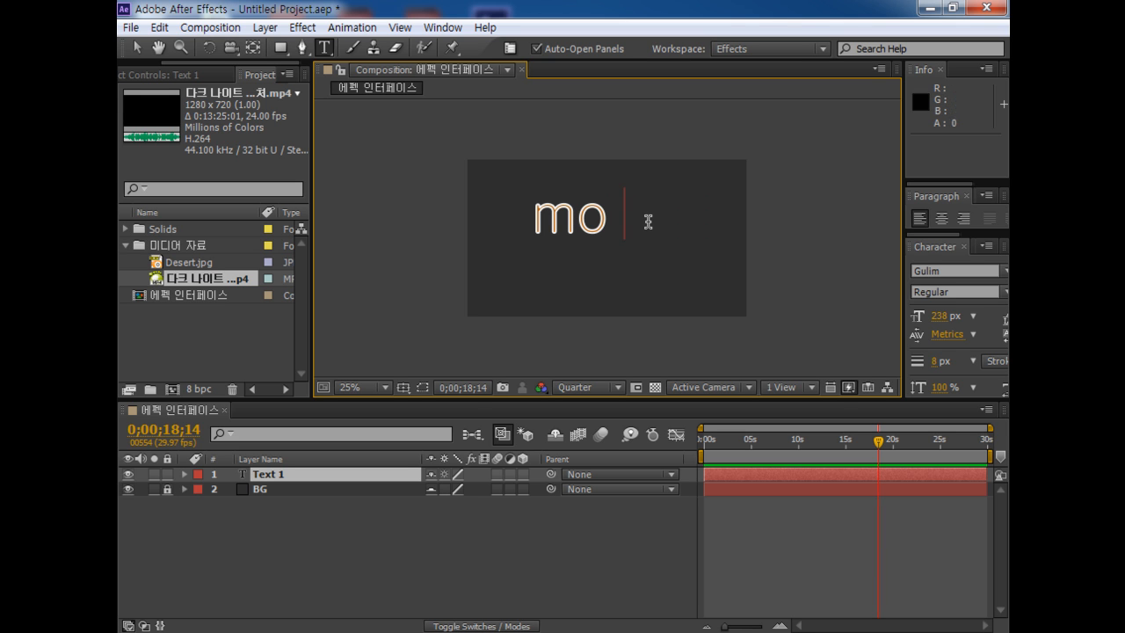
text(tion)
Move the motion text to about 252, 492 near the middle of the frame and make it a 3D layer
click(136, 48)
drag(610, 242, 600, 277)
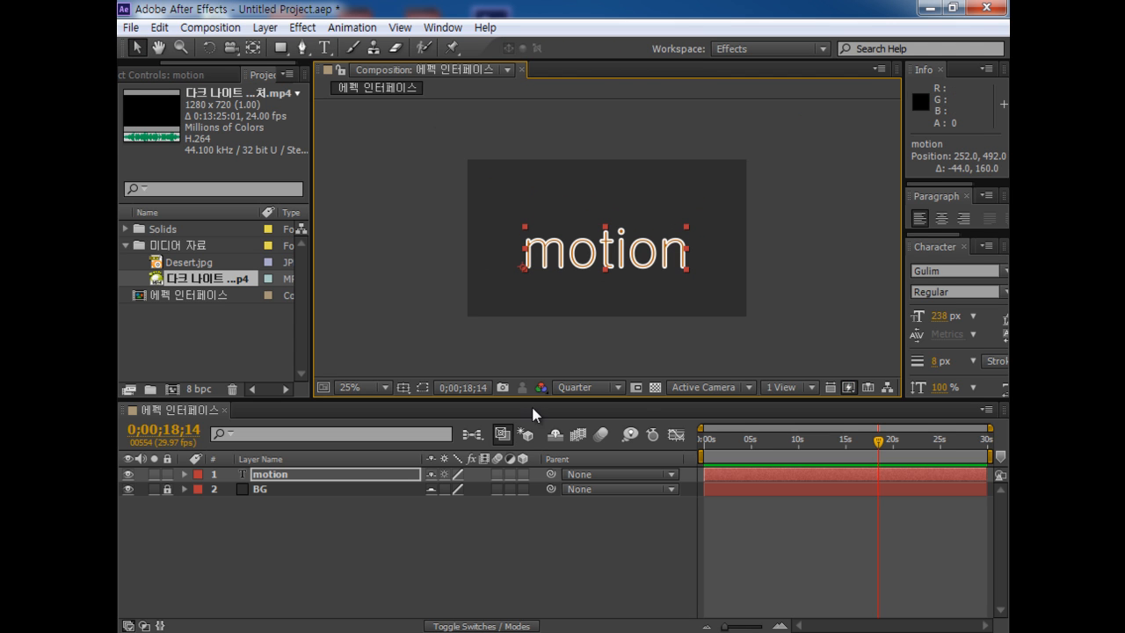
click(522, 474)
Set a Position keyframe on the motion layer at 0;00;02;15
key(p)
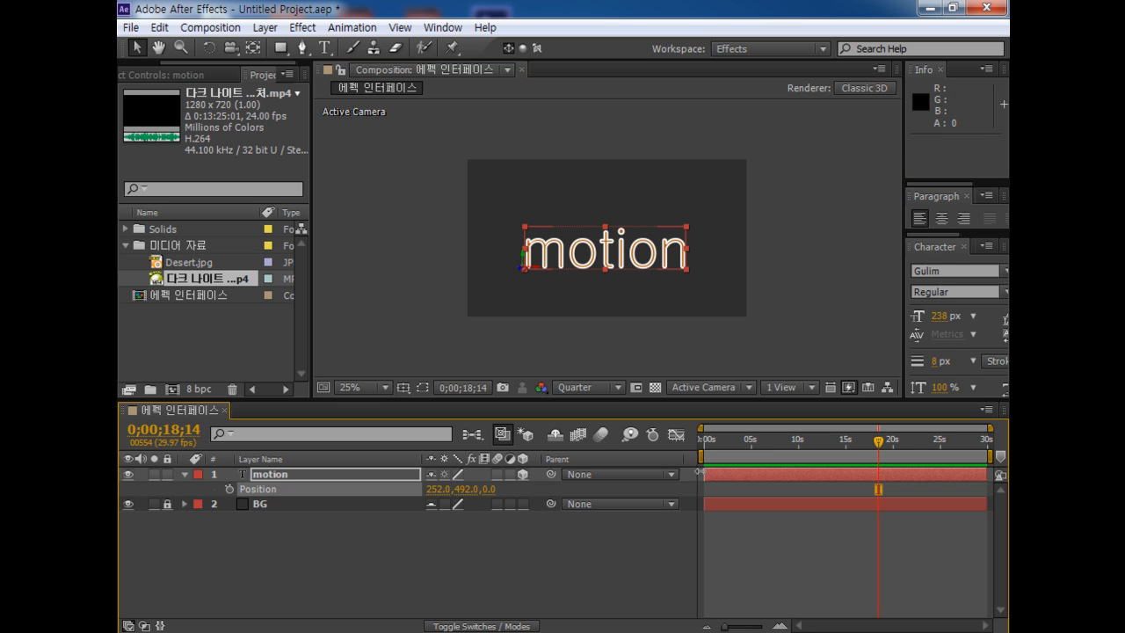
click(728, 449)
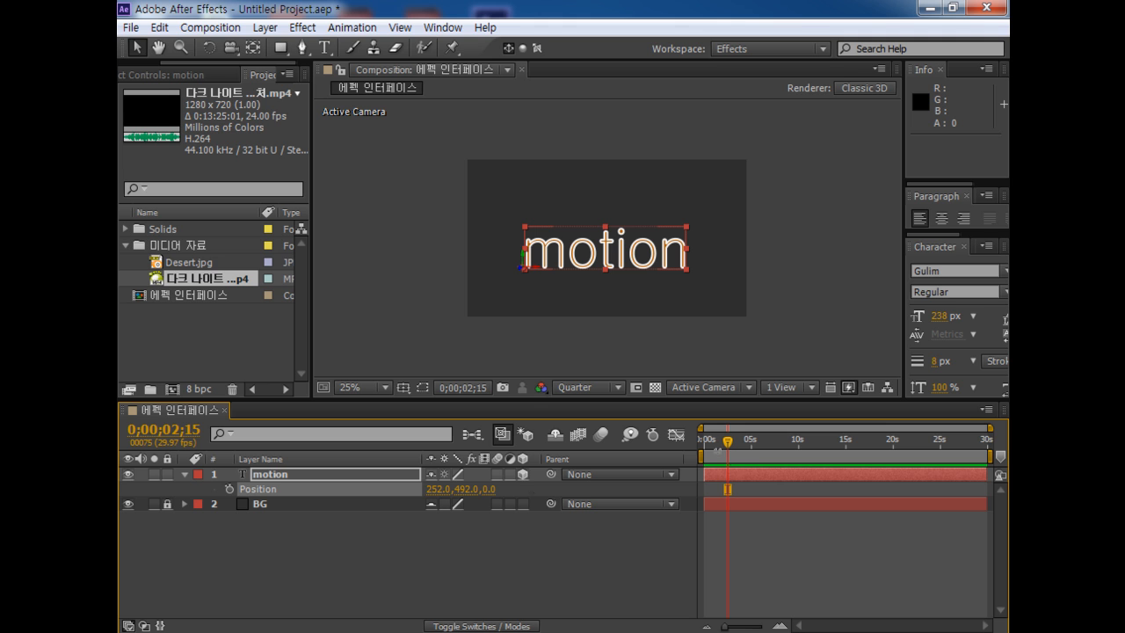
click(229, 488)
Keyframe the motion layer's Z position at -2000 at 0;00;03;24 and move that keyframe close to the start of the timeline
drag(759, 452, 740, 454)
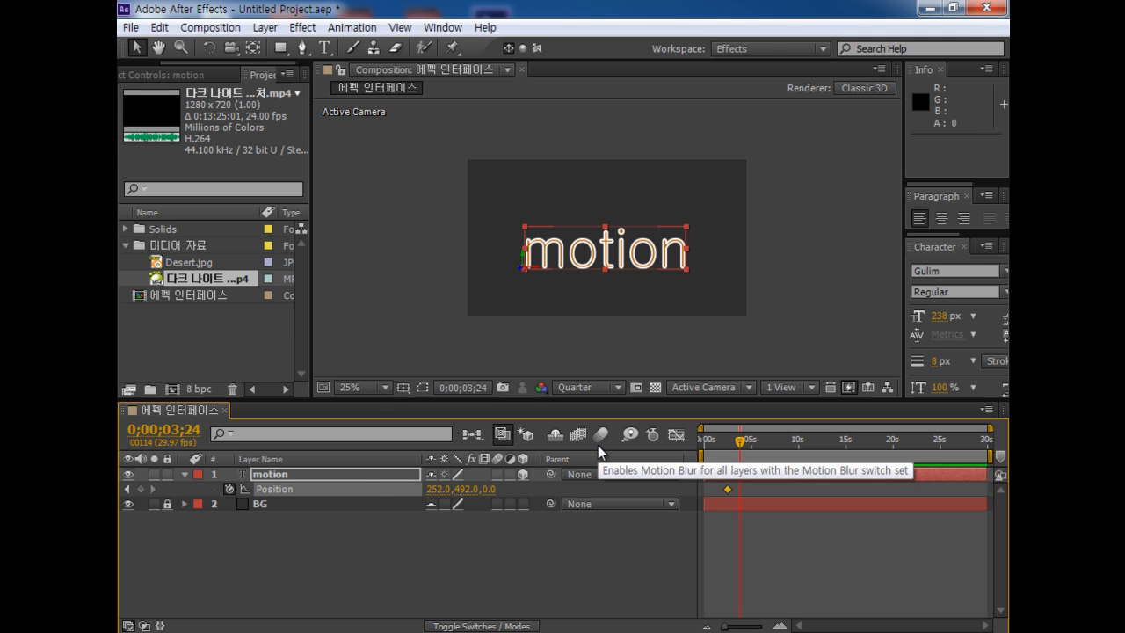
click(489, 488)
text(-2000)
key(Return)
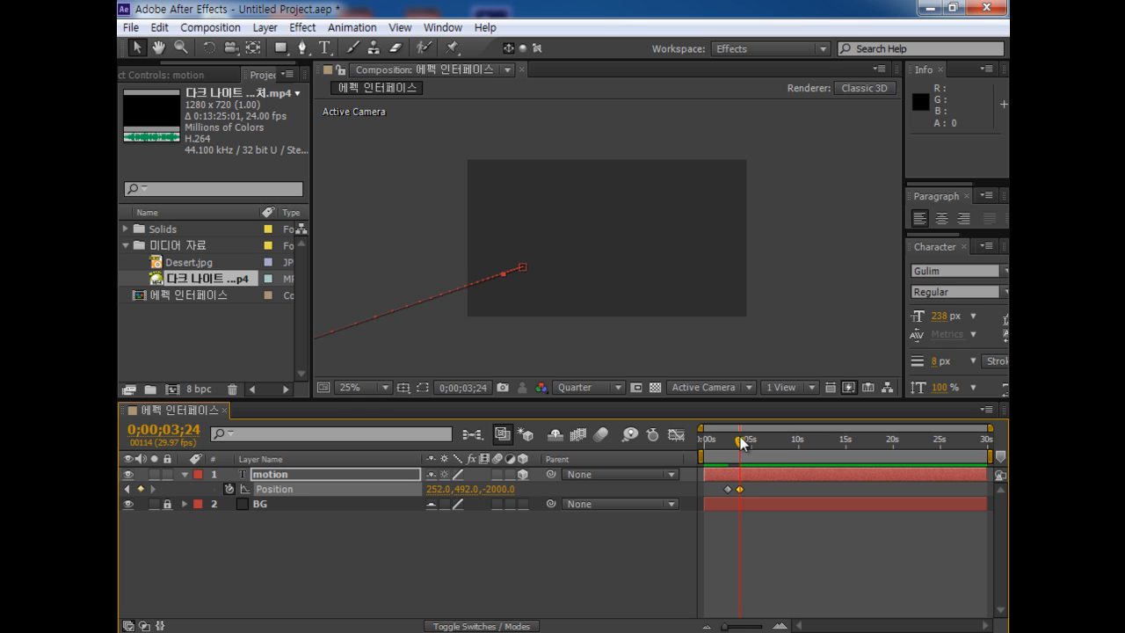
drag(739, 489, 705, 490)
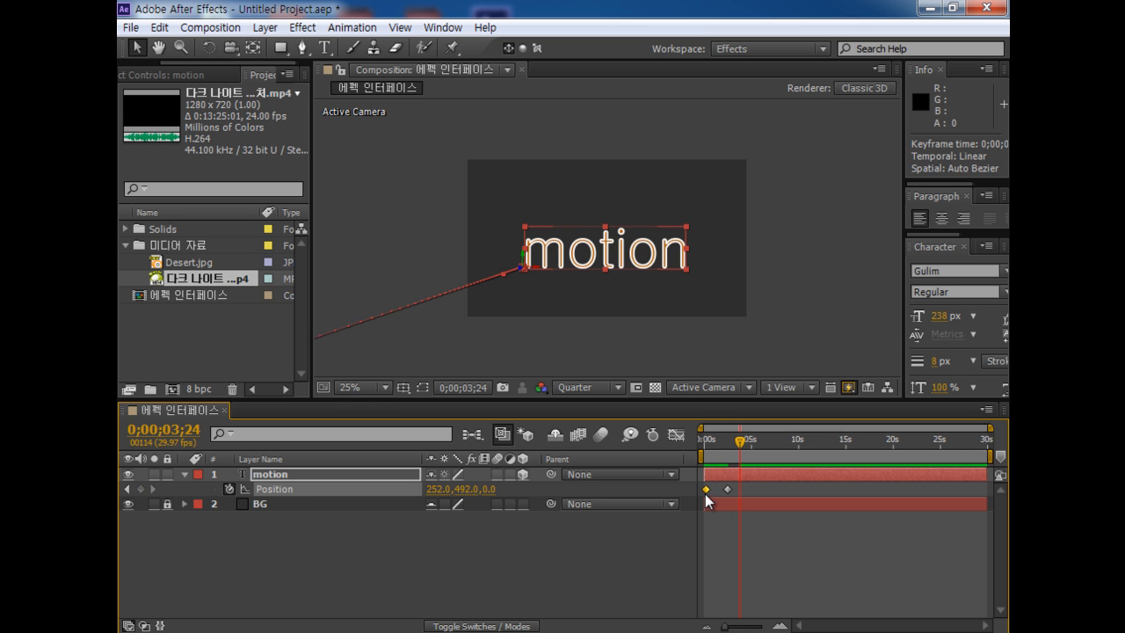
Play the text animation from the beginning and scrub to 0;00;00;26 in a magnified timeline
drag(720, 440, 696, 452)
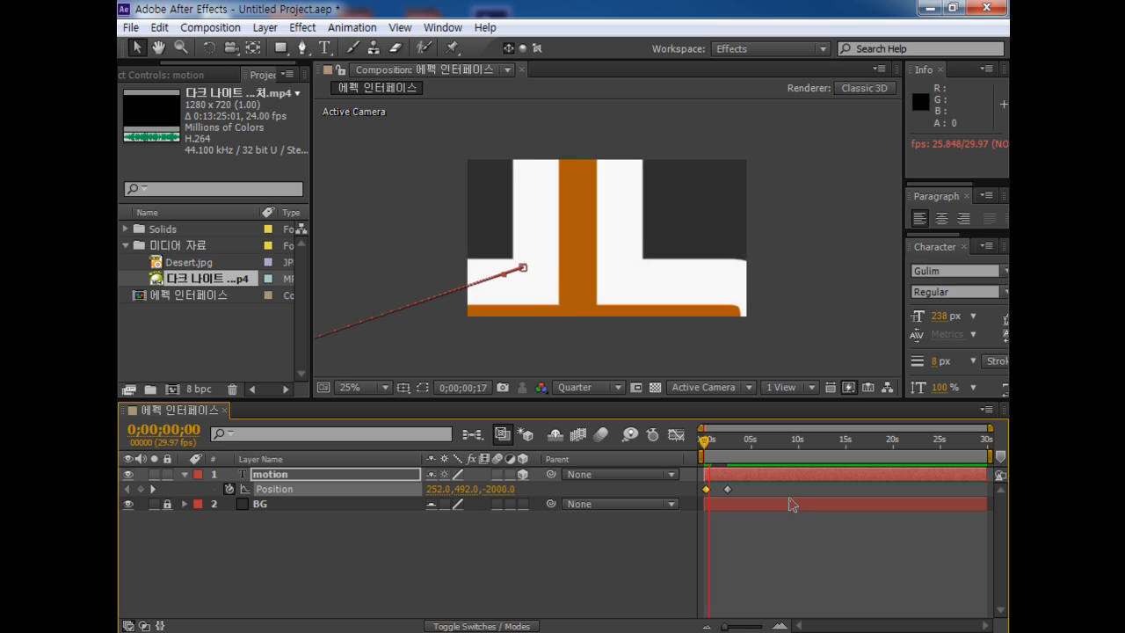
key(space)
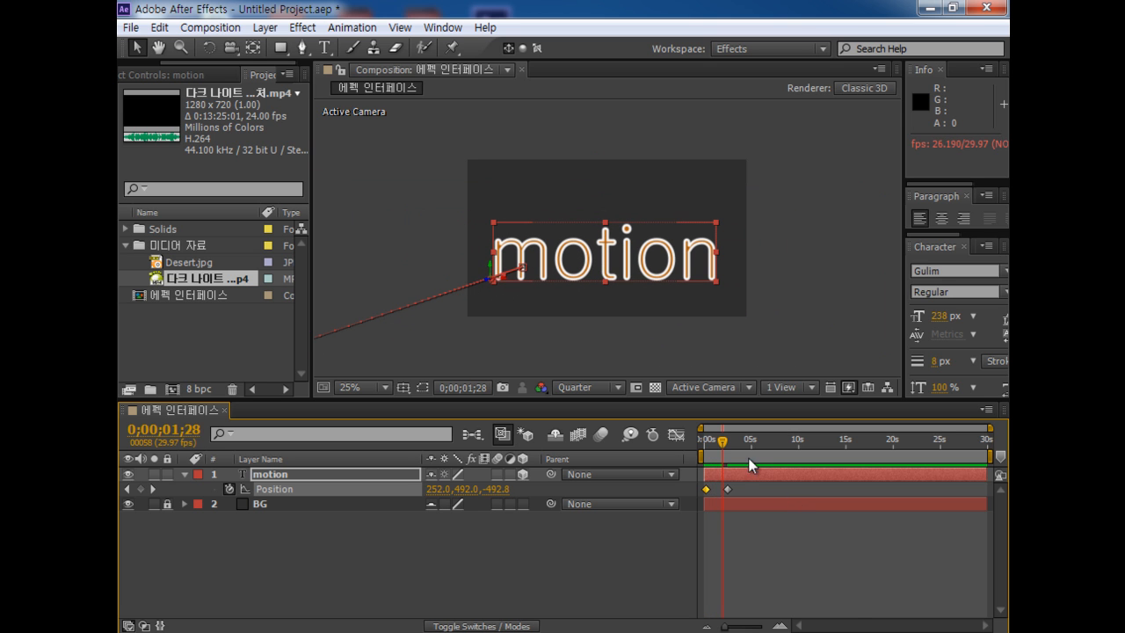
key(equal)
key(equal)
mouse_move(723, 445)
mouse_down()
mouse_move(601, 454)
mouse_move(736, 450)
mouse_up()
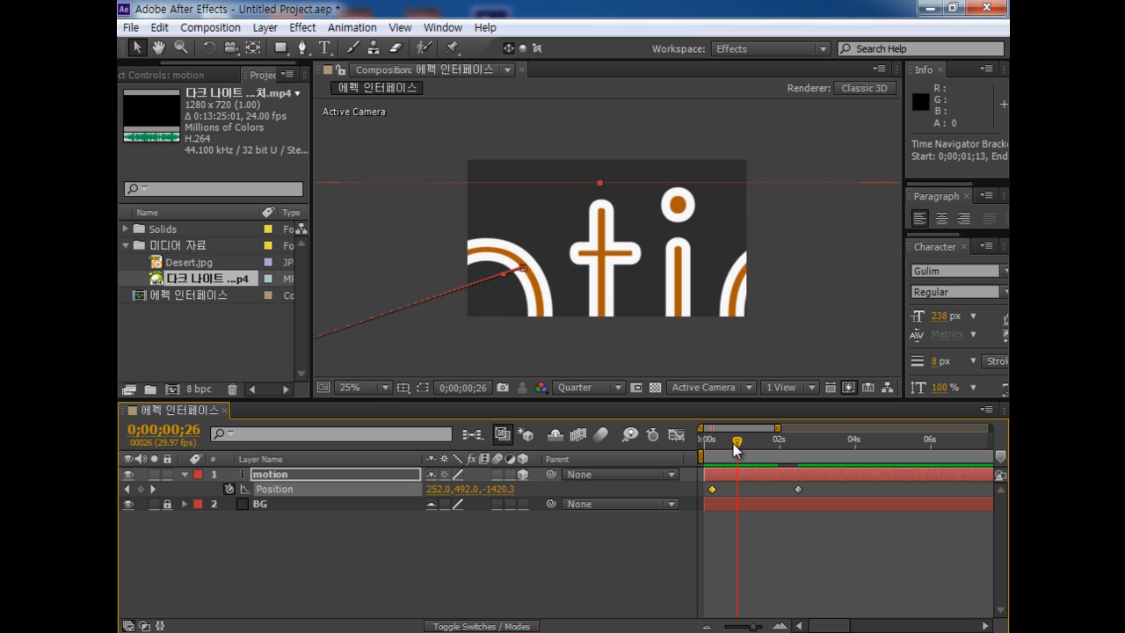
Turn on motion blur for the motion layer and the composition, and scrub to 0;00;00;17
click(497, 473)
click(602, 434)
mouse_move(742, 454)
mouse_down()
mouse_move(754, 456)
mouse_move(720, 458)
mouse_up()
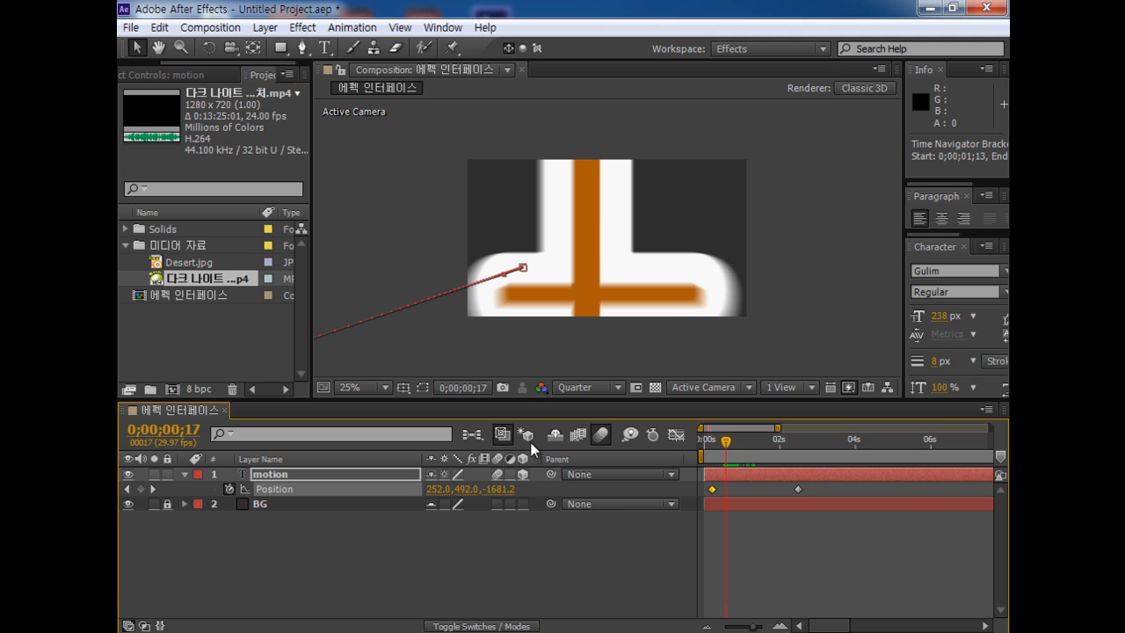
Toggle the motion layer's motion blur switch repeatedly to compare the text edges, leaving it on
click(497, 473)
click(497, 473)
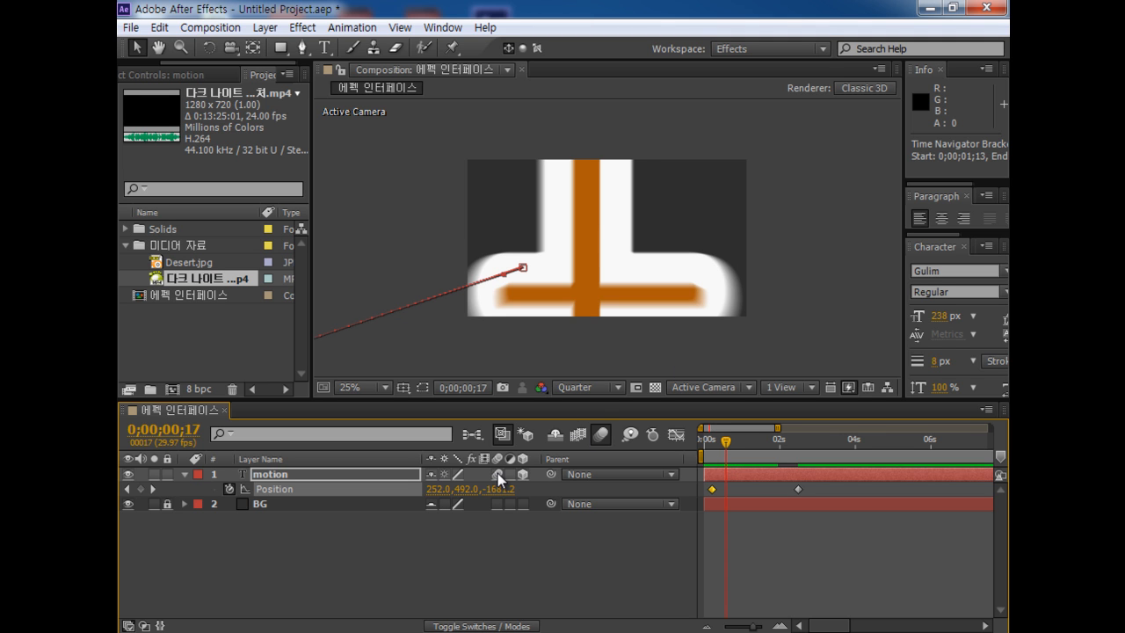
click(497, 473)
click(497, 474)
click(497, 473)
click(497, 474)
click(497, 474)
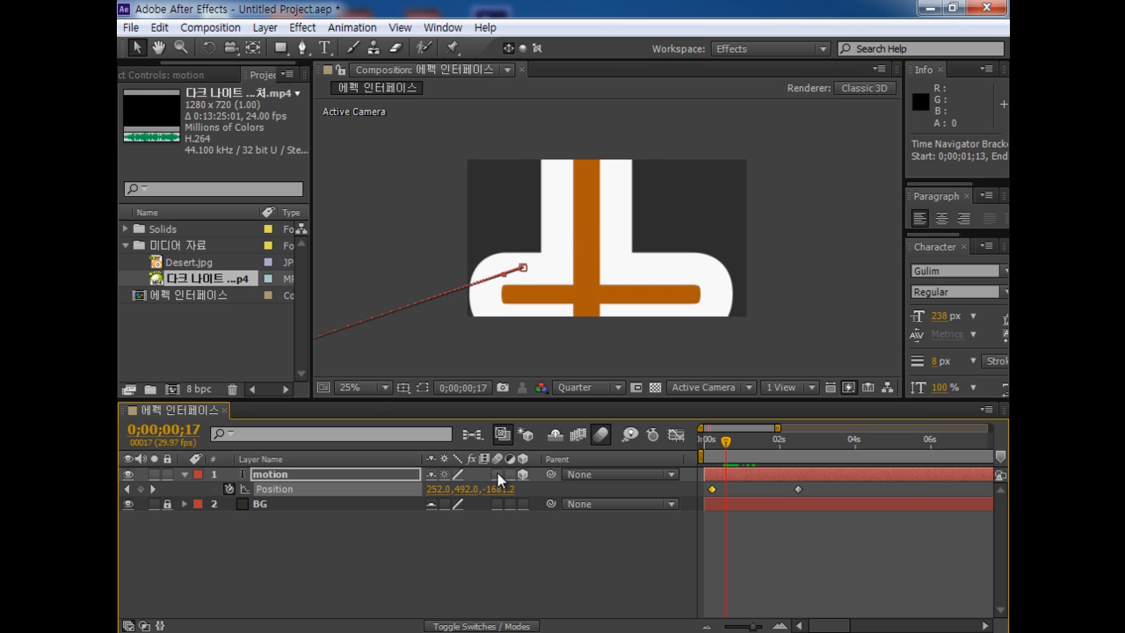
click(498, 474)
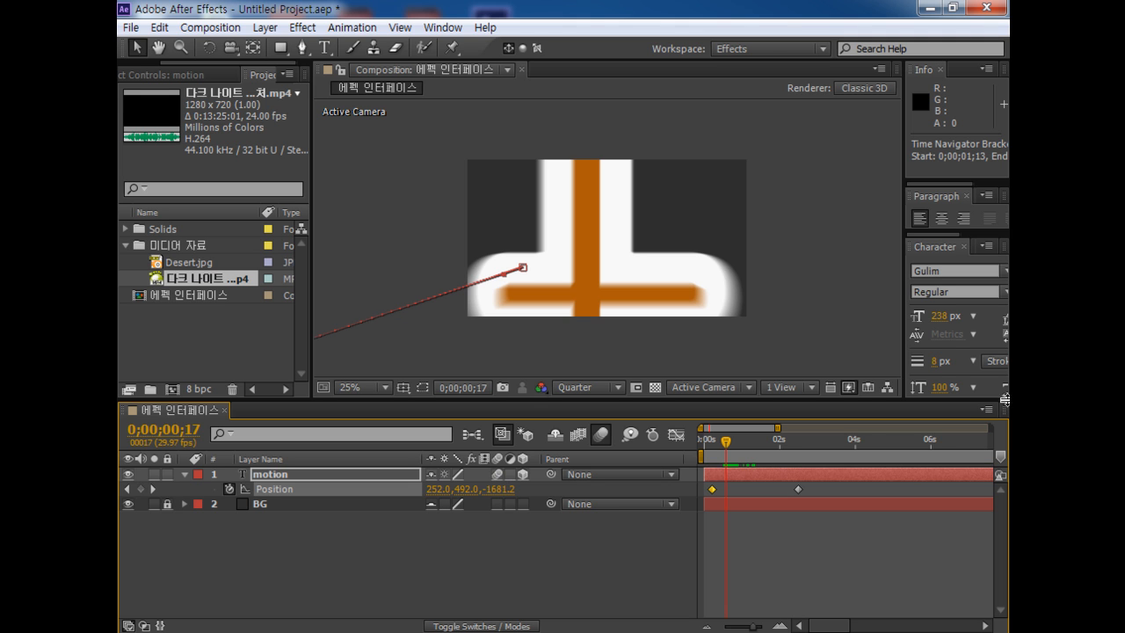
Play the blurred text animation from the start, then scrub back and replay it
drag(720, 456, 693, 455)
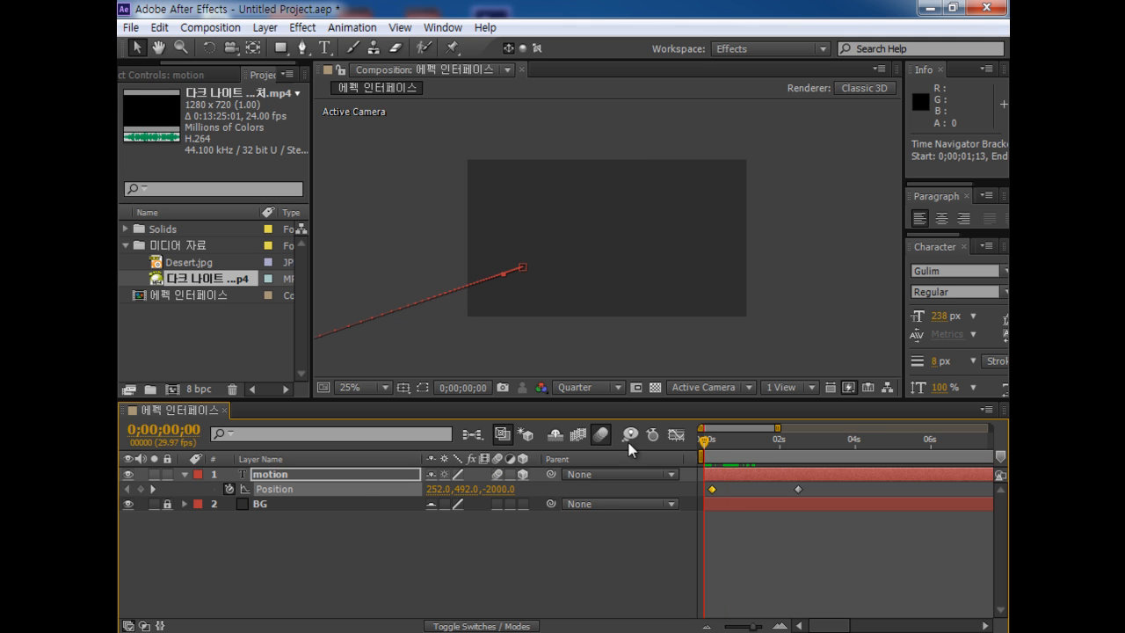
key(space)
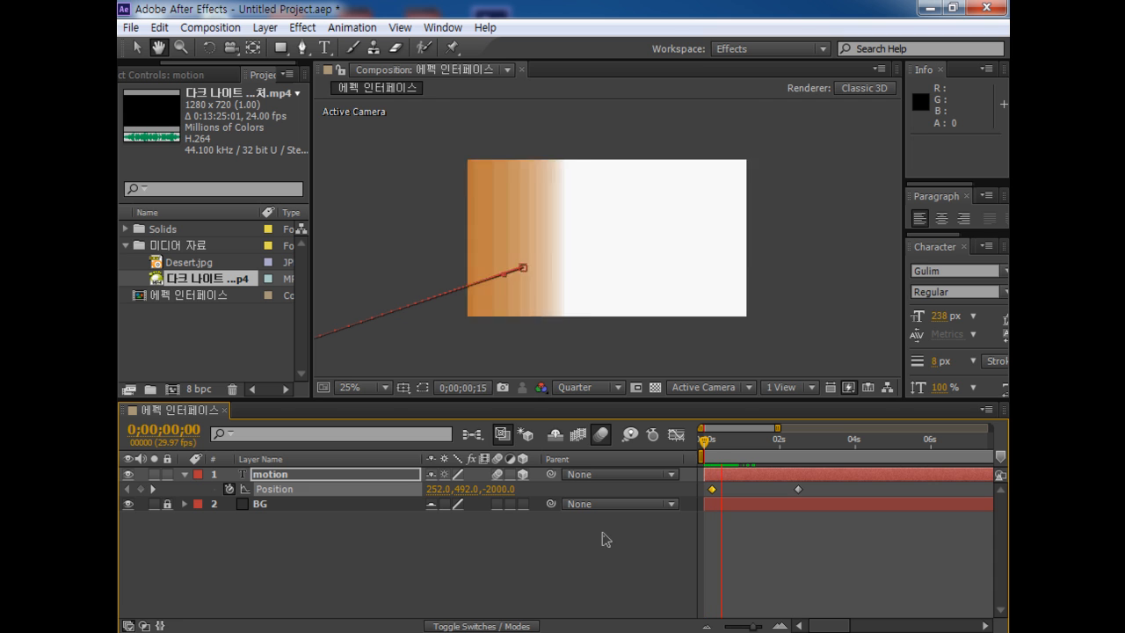
key(space)
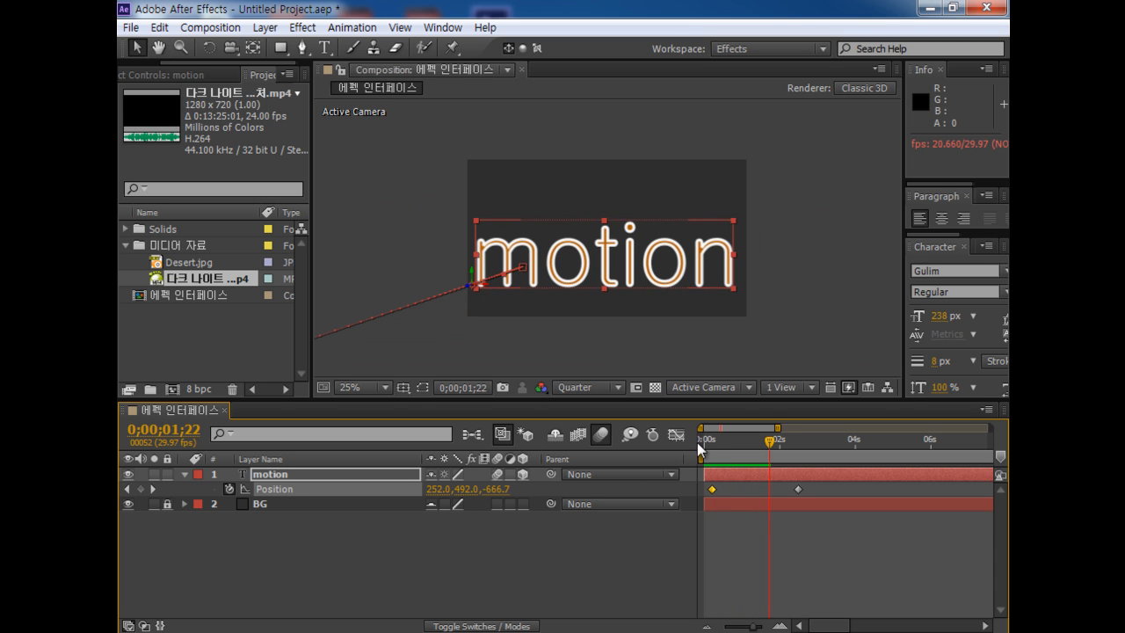
drag(766, 442, 724, 455)
key(space)
key(space)
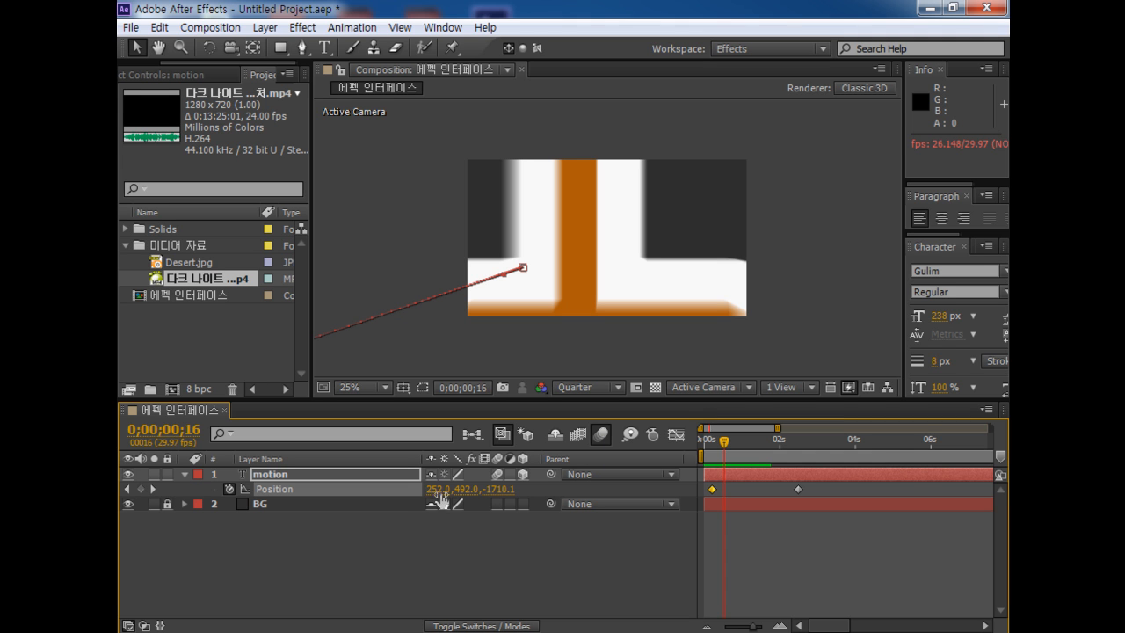
Switch the motion blur of the motion layer and of the whole composition off and back on
click(499, 470)
click(500, 470)
click(601, 435)
click(600, 435)
Scrub past the last Position keyframe and zoom the timeline out to the full 30-second duration
click(727, 443)
drag(728, 443, 767, 439)
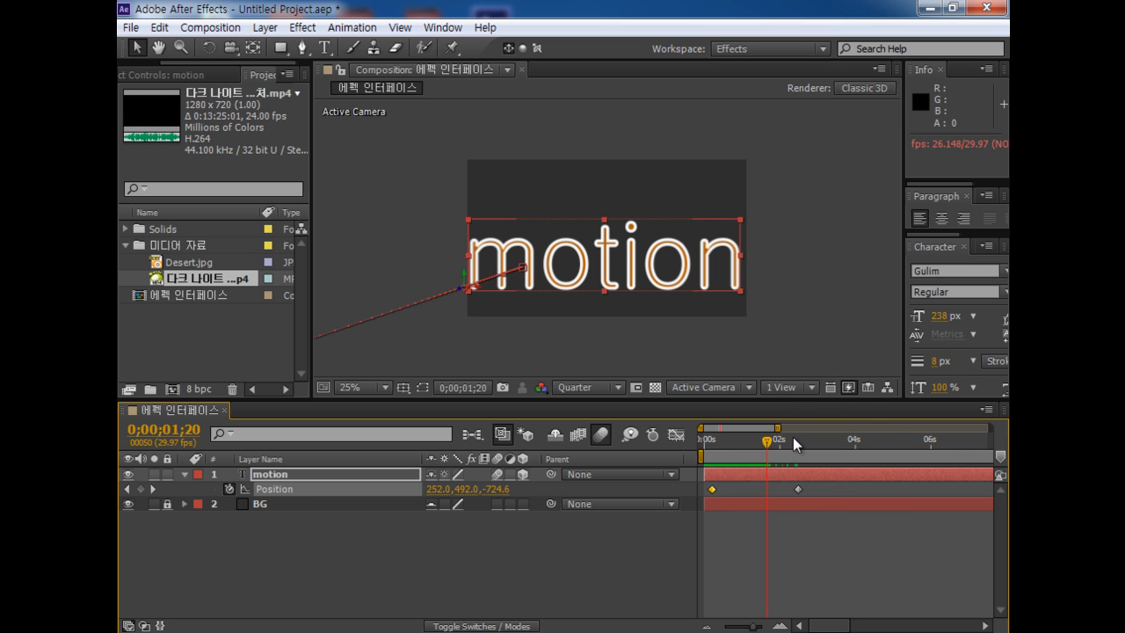
drag(763, 445, 807, 446)
key(minus)
key(minus)
key(minus)
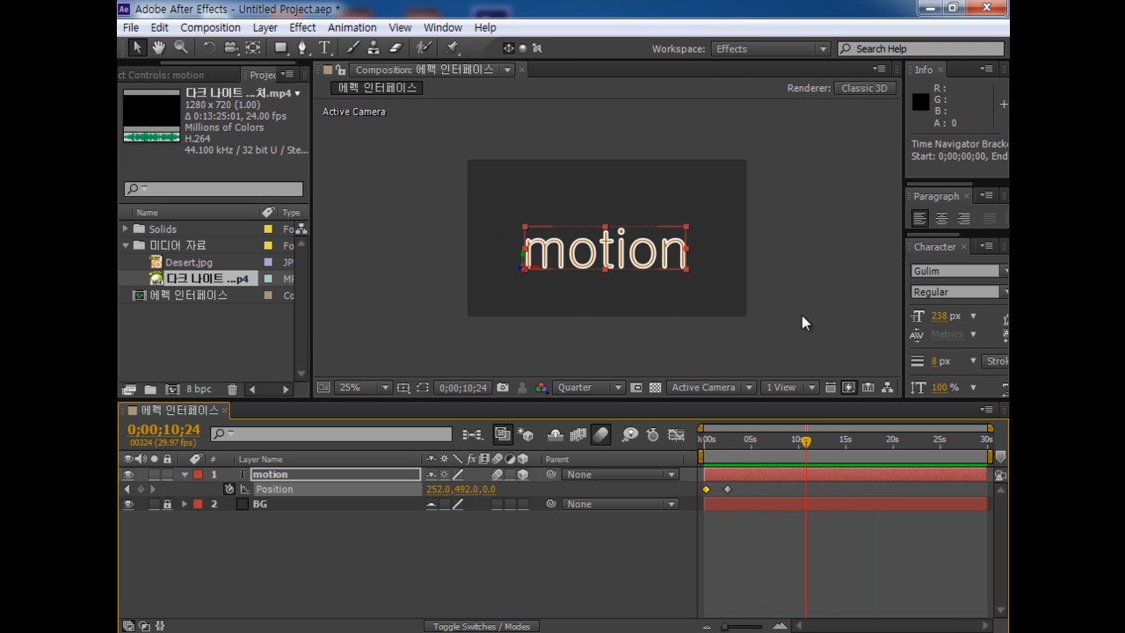
Deselect the text layer and zoom the composition view out to 12.5%
click(801, 316)
scroll(801, 316, down, 4)
scroll(801, 316, up, 3)
scroll(801, 316, down, 1)
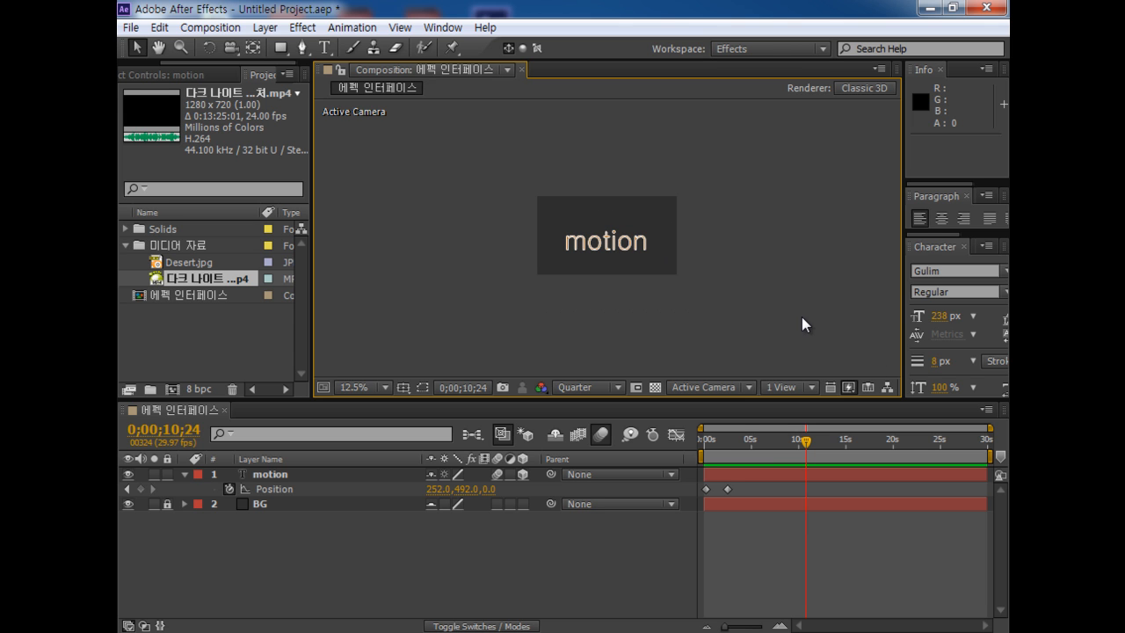
Set the current time to 0;00;09;12 and zoom the timeline in and out, ending at single-frame level
click(793, 441)
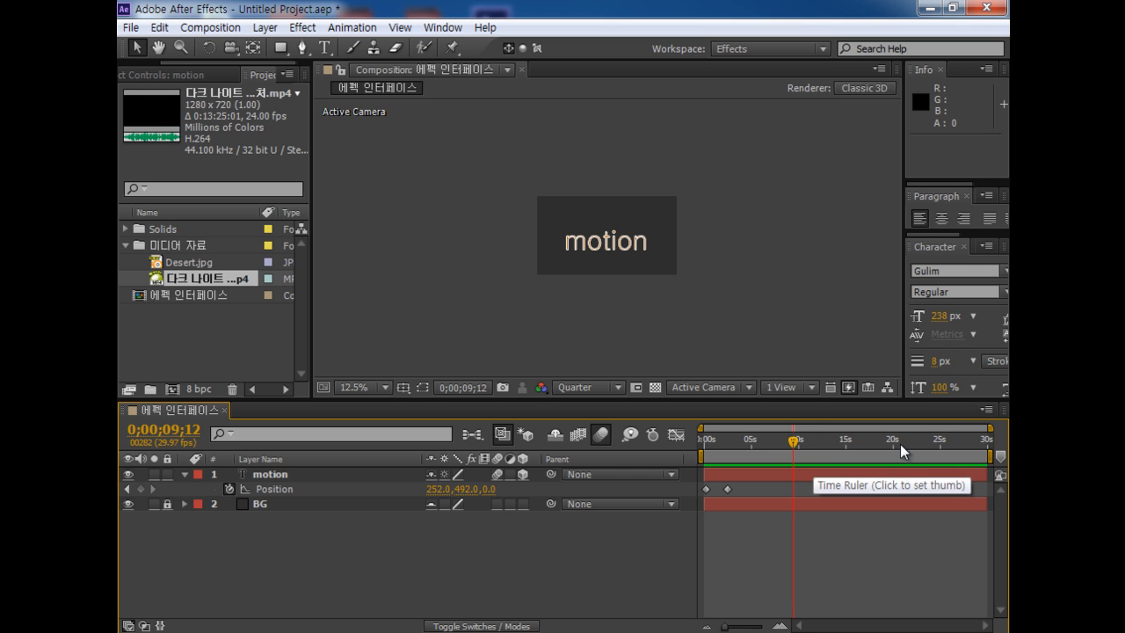
key(equal)
key(equal)
key(equal)
key(equal)
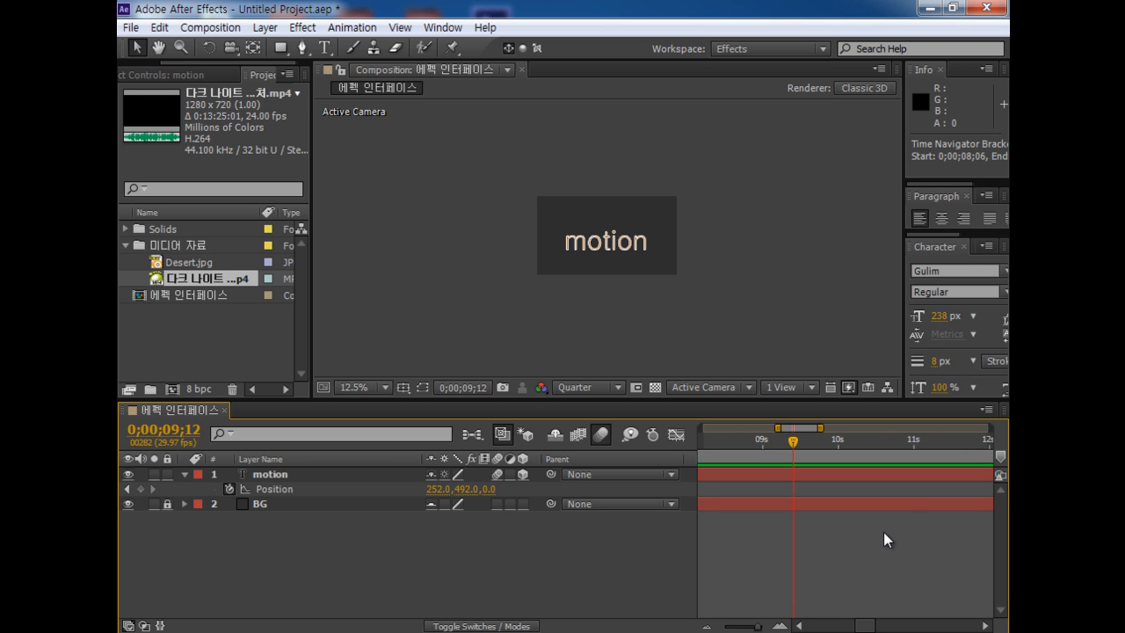
key(minus)
key(minus)
key(minus)
key(minus)
key(equal)
key(equal)
key(equal)
key(equal)
key(equal)
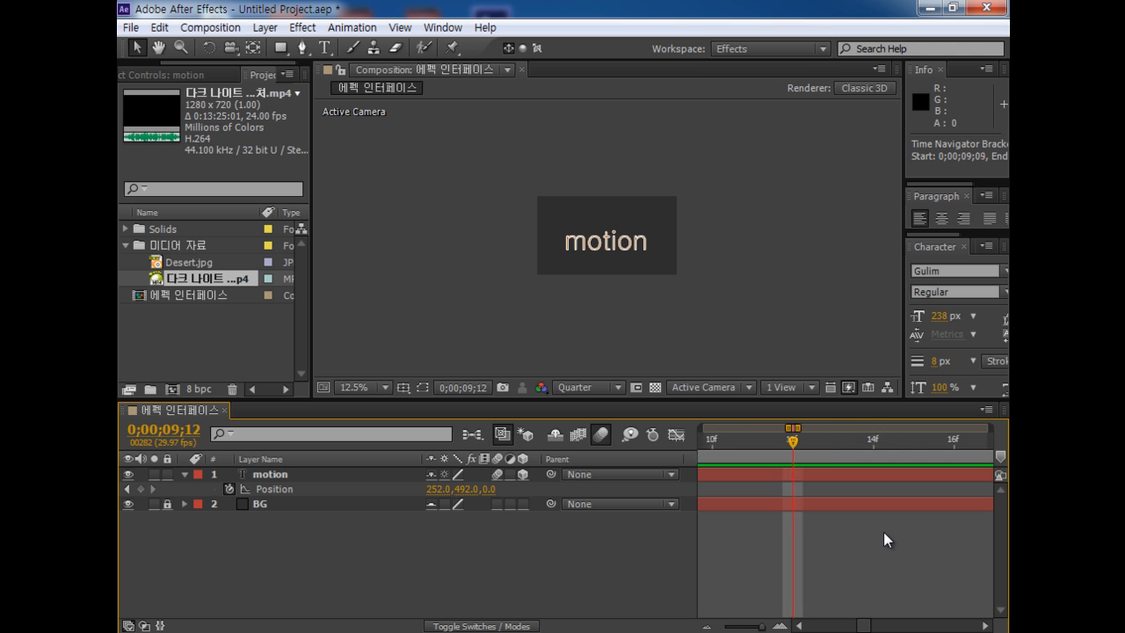
Zoom the timeline in and out around the current time, ending with the full 30-second duration displayed
key(minus)
key(minus)
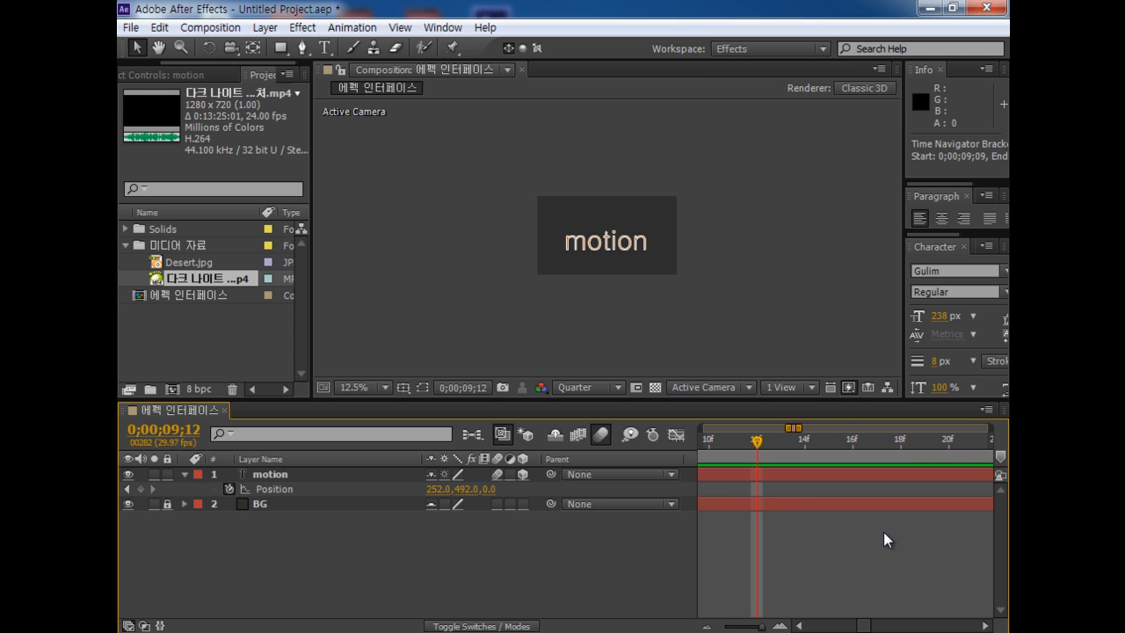
key(equal)
key(equal)
key(minus)
key(minus)
key(minus)
key(minus)
key(minus)
key(minus)
key(minus)
key(minus)
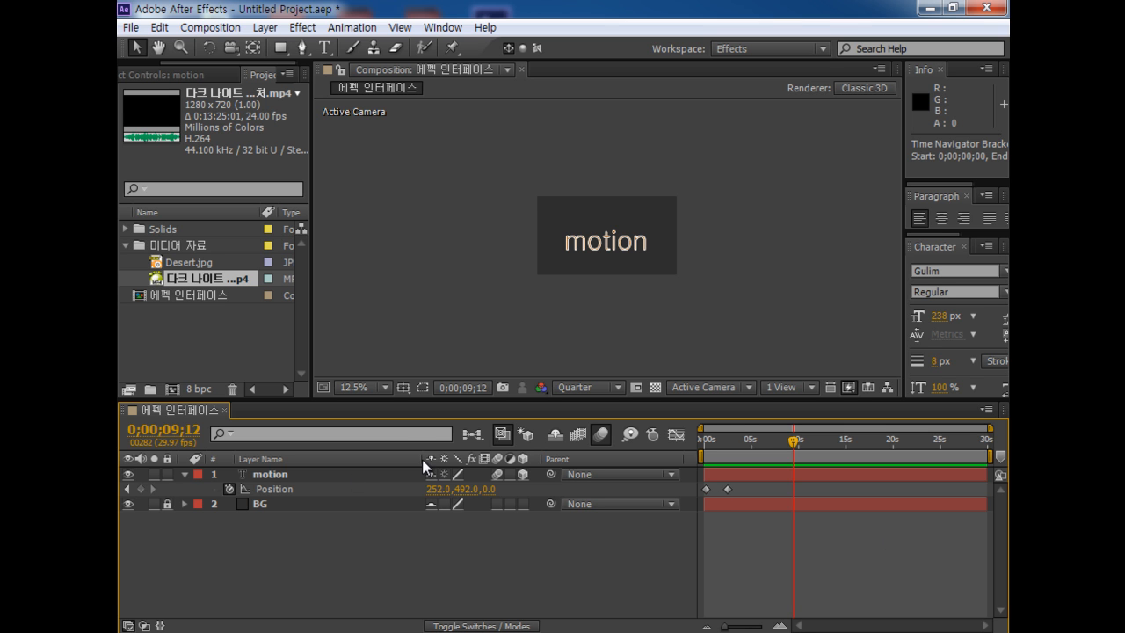
Narrow the timeline's Layer Name column and hide the motion text layer
drag(418, 458, 318, 459)
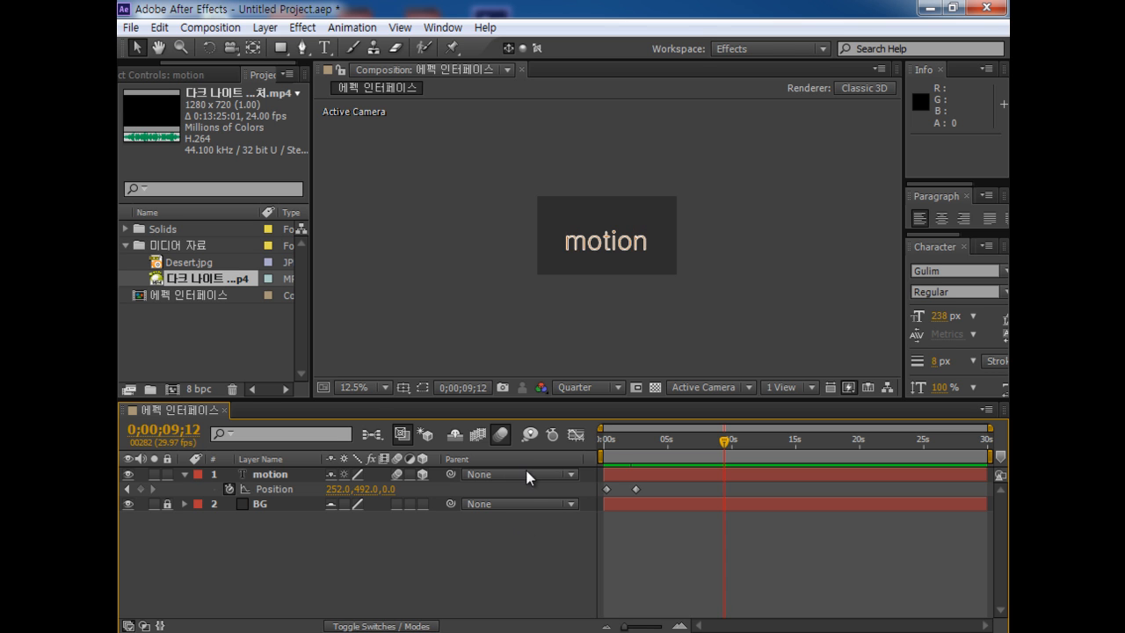
click(638, 244)
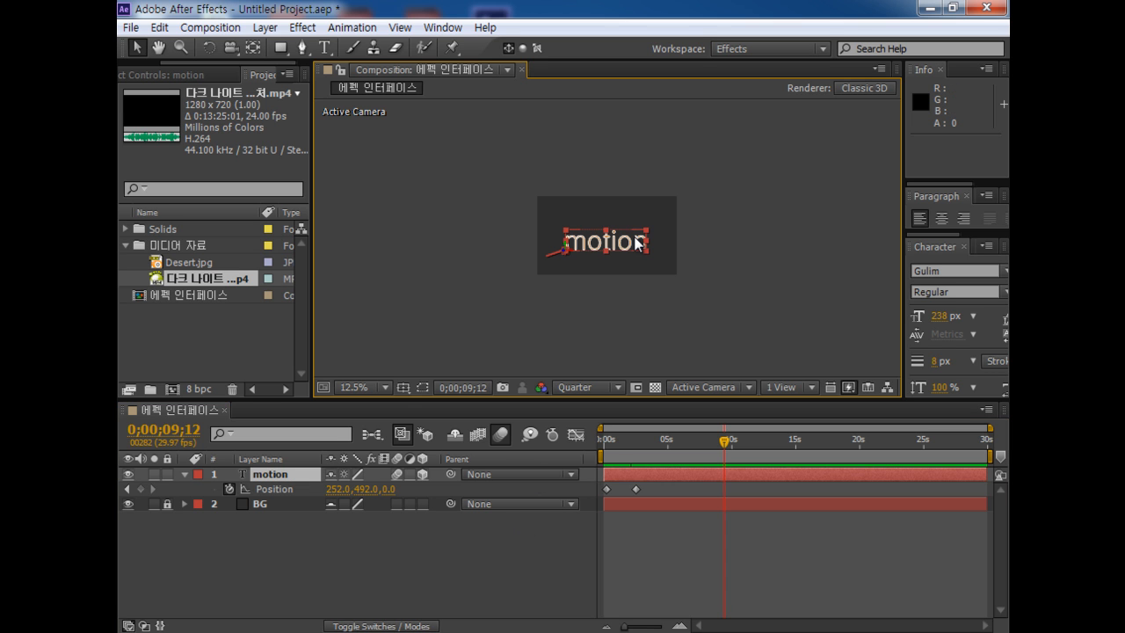
click(271, 475)
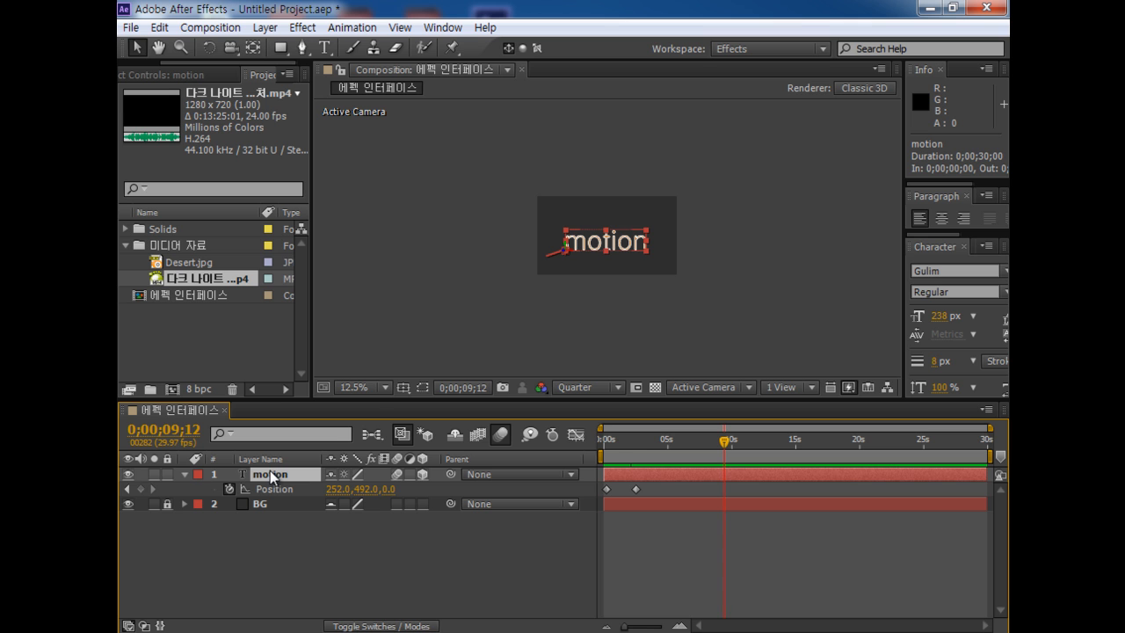
click(132, 475)
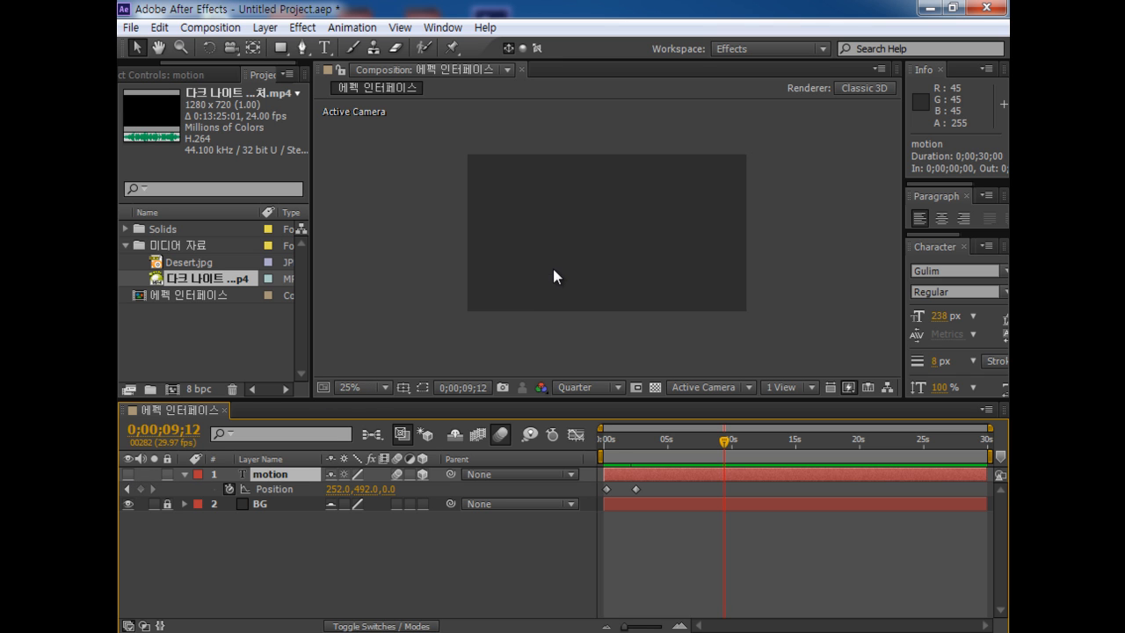
Draw an ellipse as a new shape layer near the composition's centre and fill it with red F41010
drag(280, 48, 353, 85)
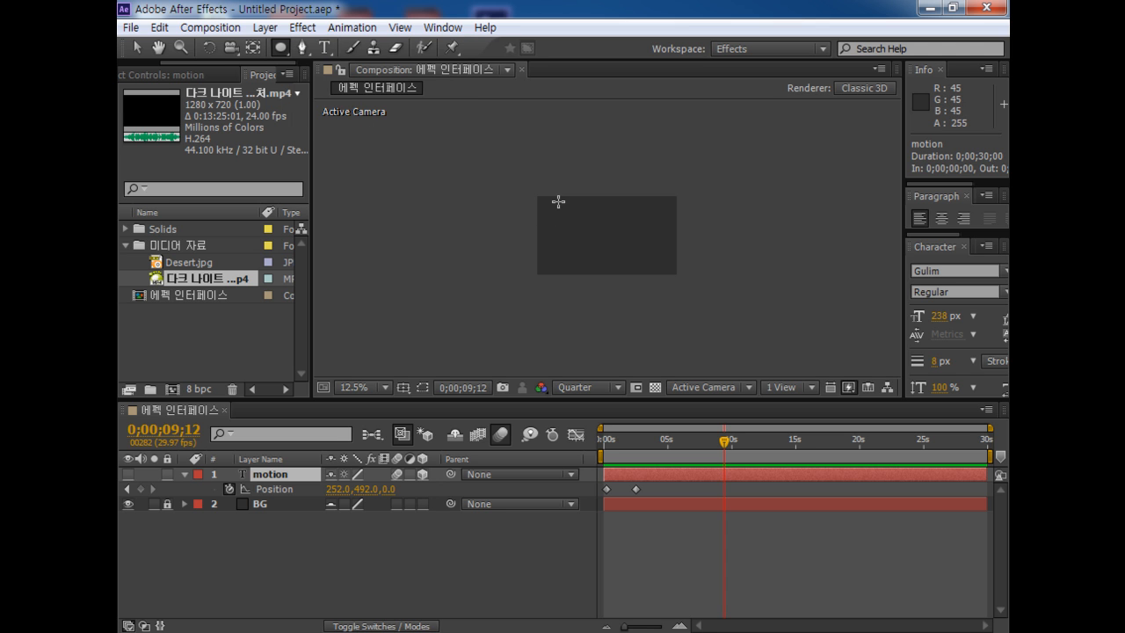
drag(540, 212, 587, 253)
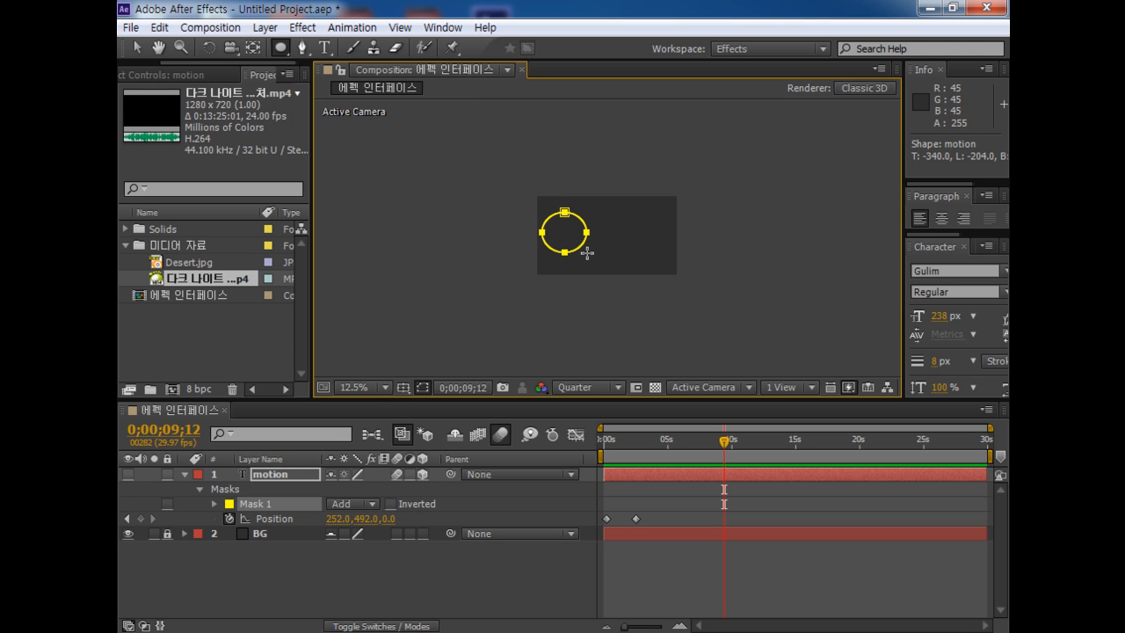
key(ctrl+z)
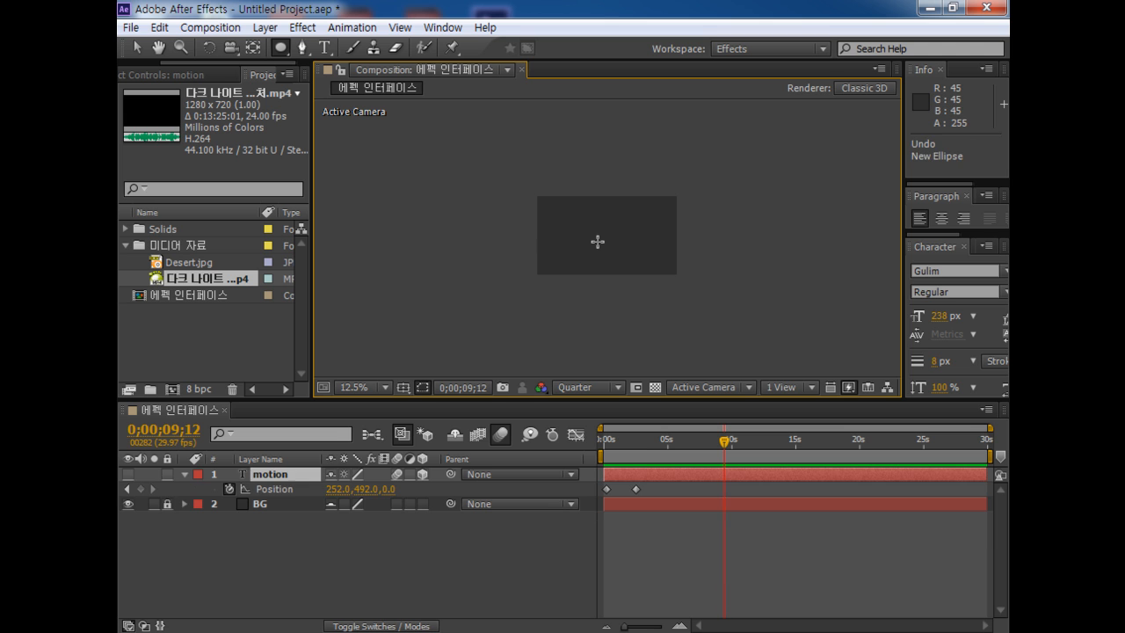
click(334, 553)
drag(572, 210, 623, 256)
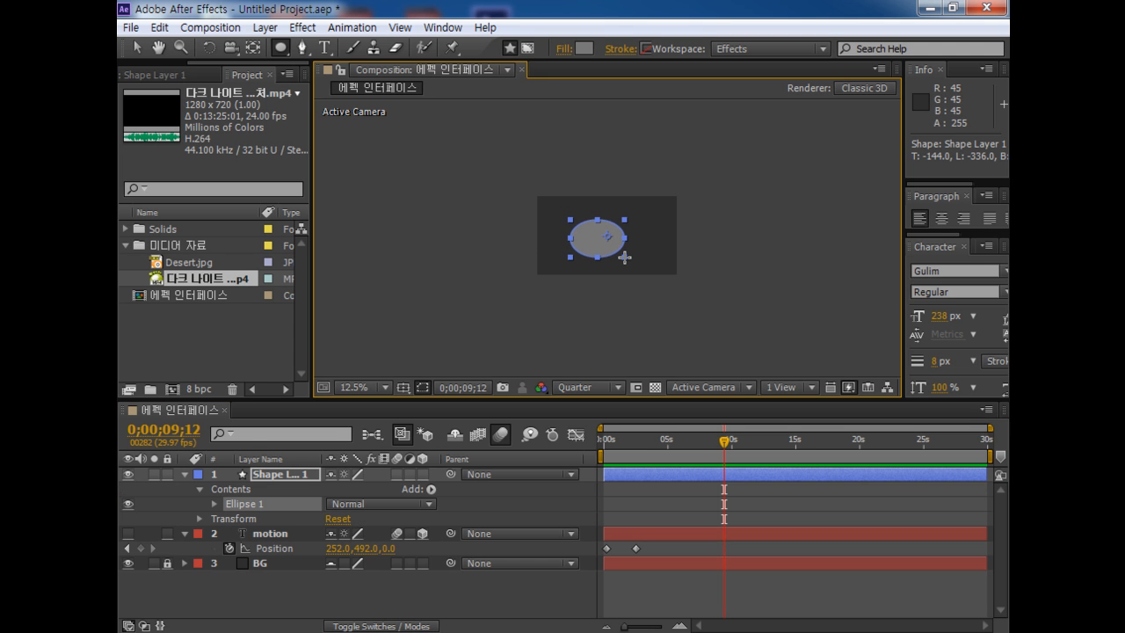
click(580, 45)
click(560, 228)
click(705, 222)
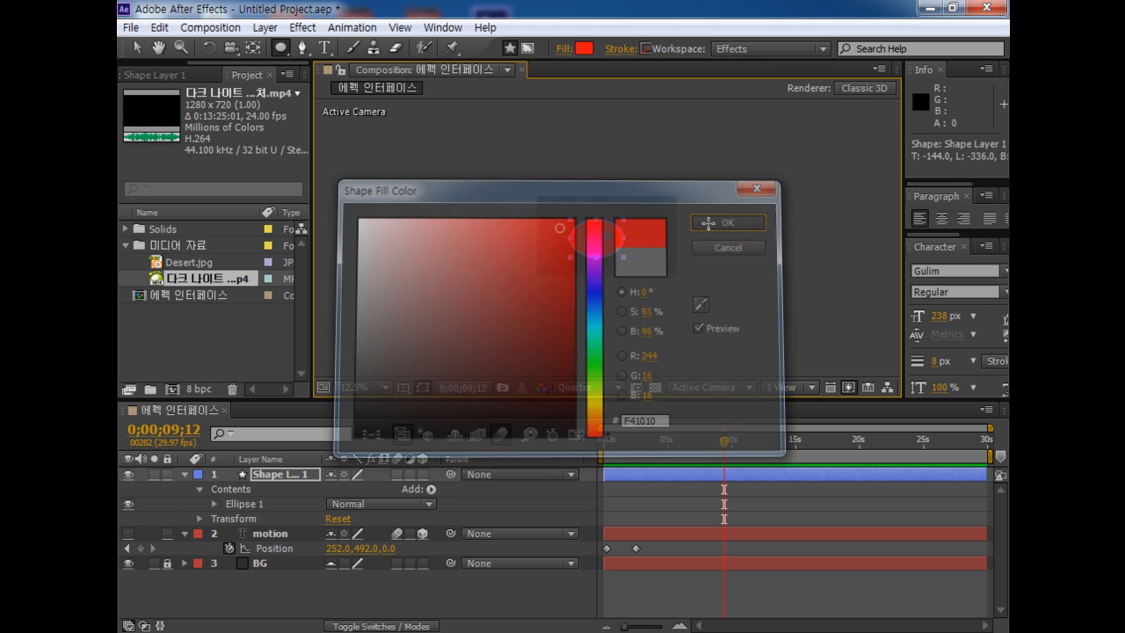
Move the red ellipse to the upper-left area of the composition frame
scroll(611, 246, up, 1)
key(v)
drag(593, 260, 538, 229)
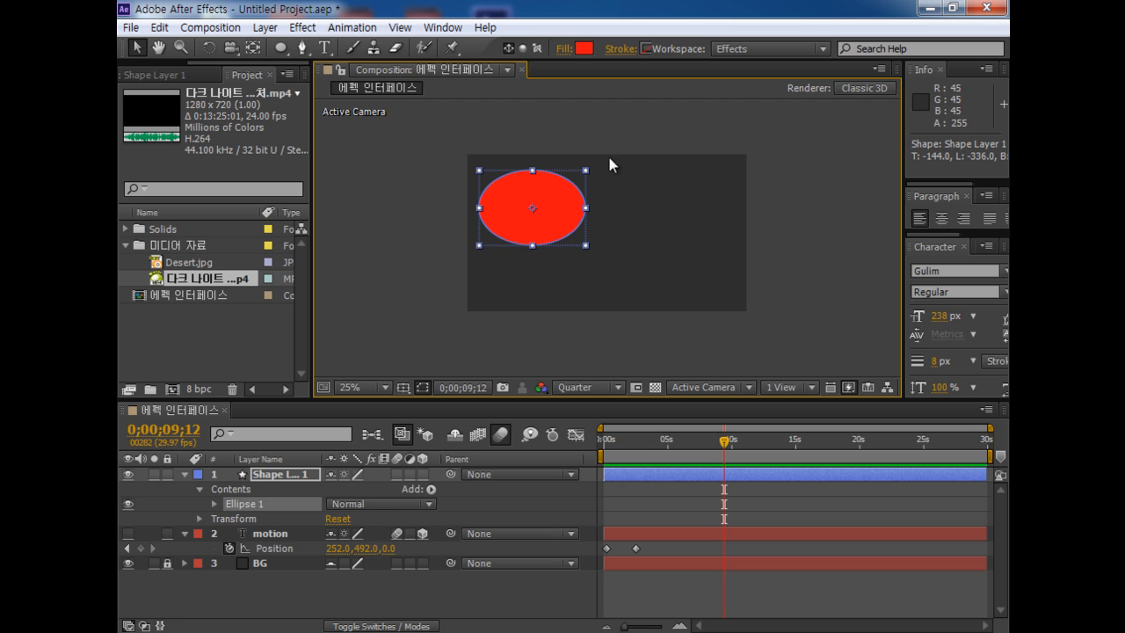
Draw a pentagon as a separate shape layer beside the ellipse and fill it with blue 1076F4
click(346, 115)
drag(281, 47, 345, 96)
mouse_move(654, 200)
mouse_down()
mouse_move(726, 251)
mouse_move(685, 224)
mouse_up()
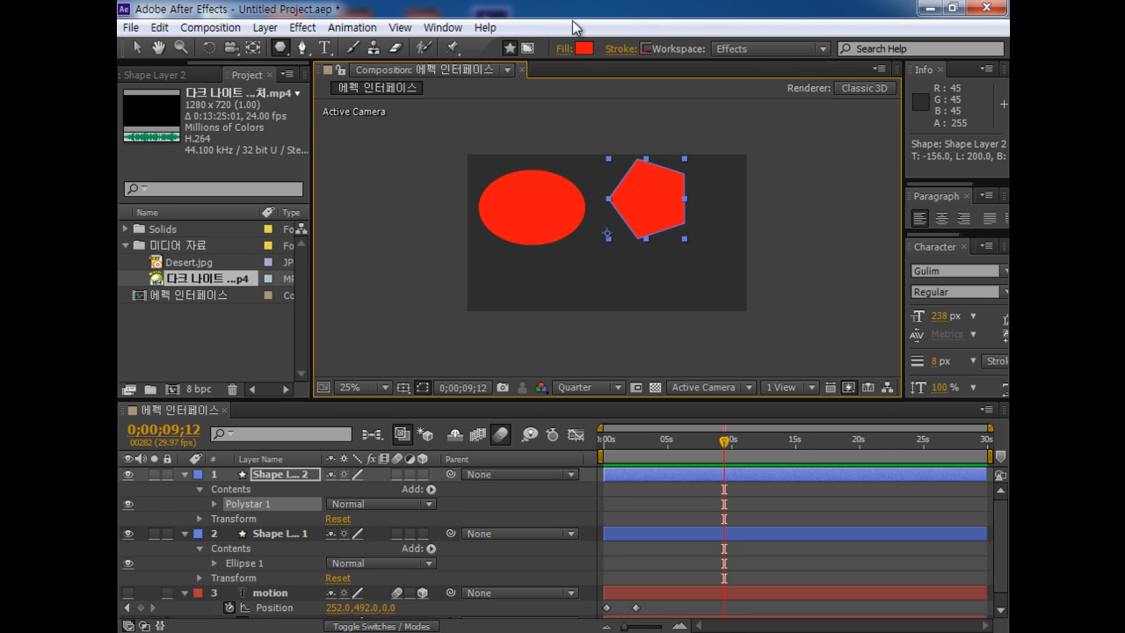
click(583, 49)
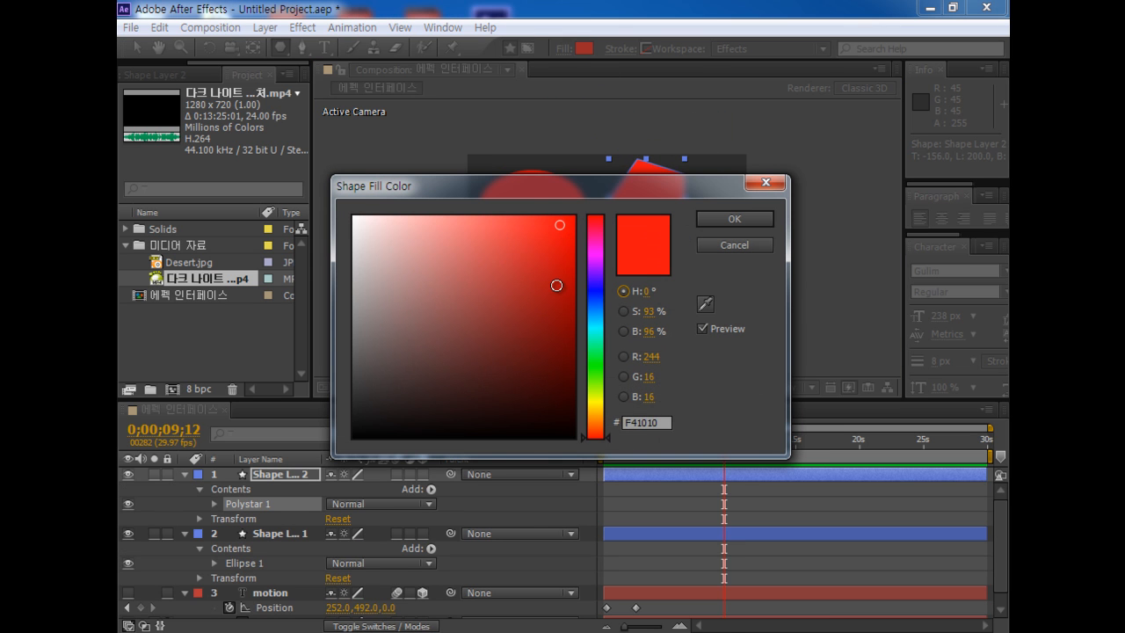
click(605, 307)
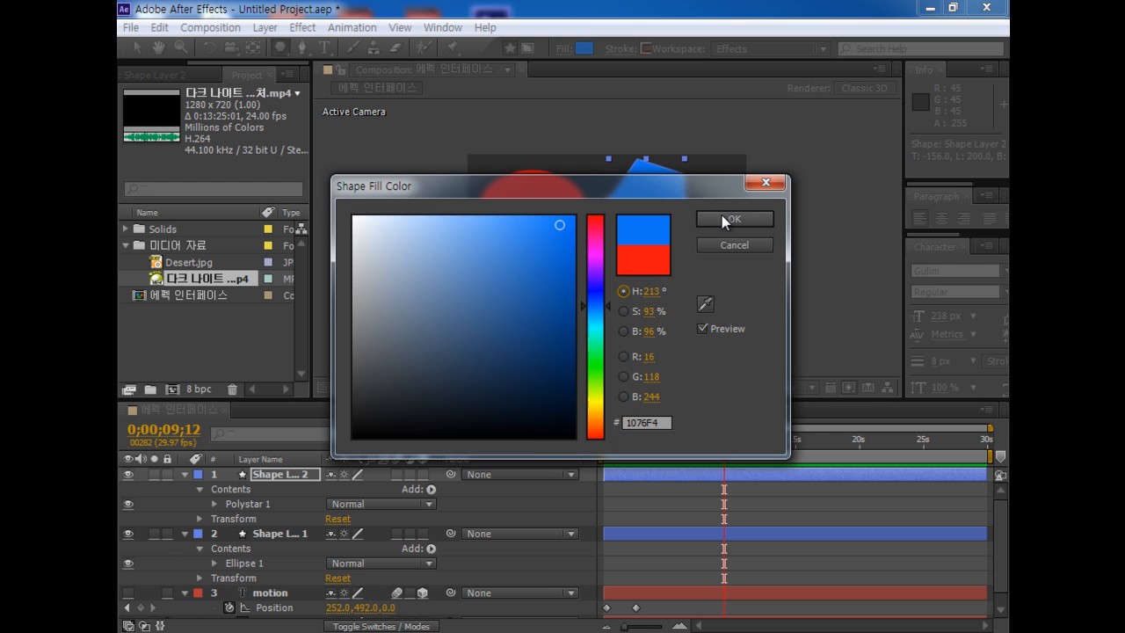
click(722, 219)
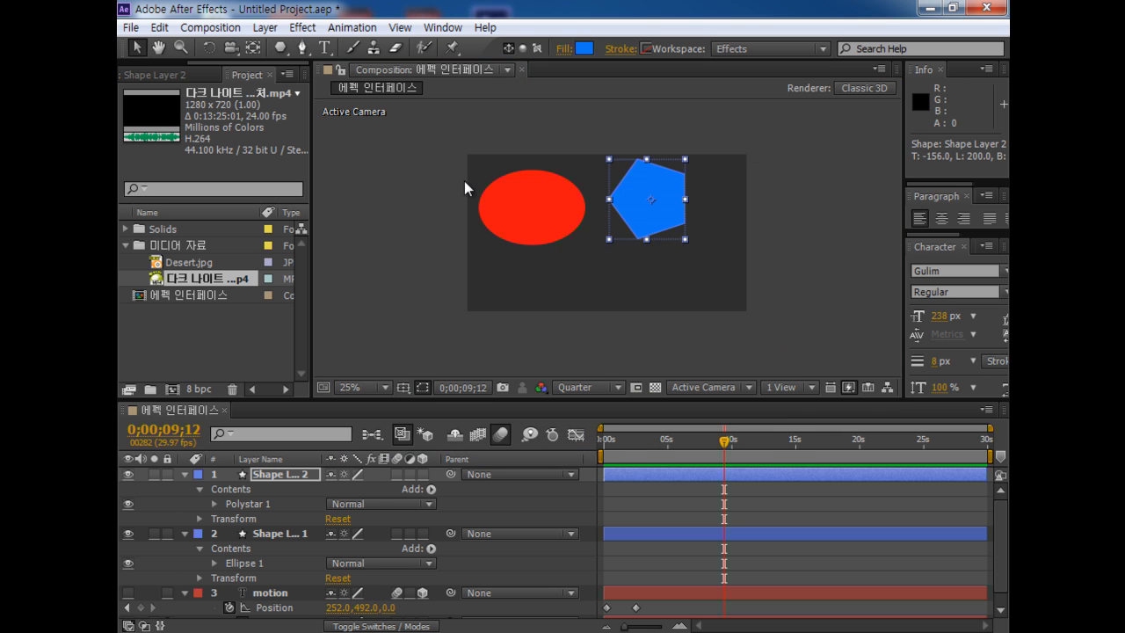
Shrink the red ellipse and move the blue pentagon layer to position about 748, 588
click(536, 236)
drag(586, 246, 656, 273)
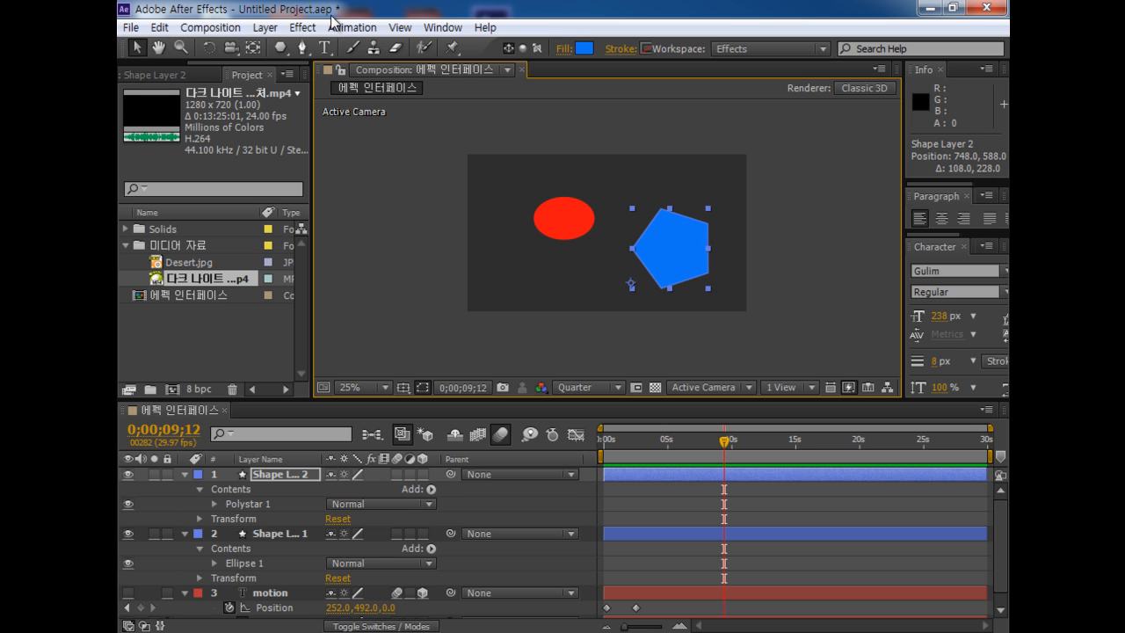
Centre the anchor points of the blue pentagon and the red ellipse on their shapes with the Pan Behind tool
click(253, 47)
drag(631, 285, 673, 249)
key(v)
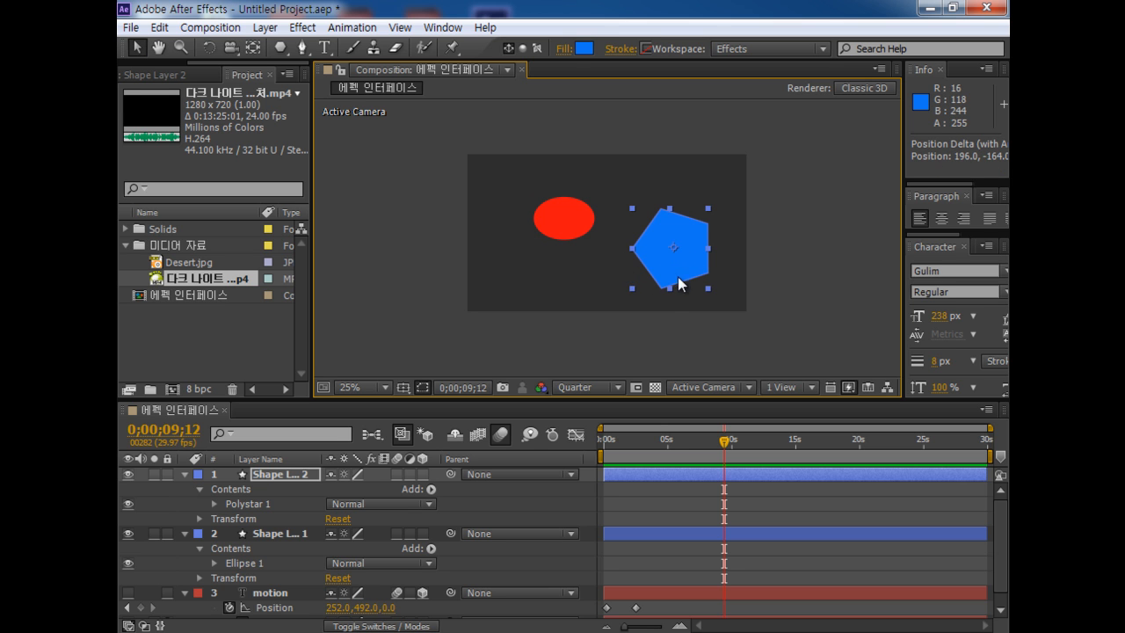
click(570, 225)
click(253, 47)
mouse_move(606, 233)
mouse_down()
mouse_move(546, 218)
mouse_move(563, 221)
mouse_up()
key(v)
Move the blue pentagon slightly up and scale it down to about 43%
click(749, 180)
drag(700, 242, 702, 194)
click(700, 207)
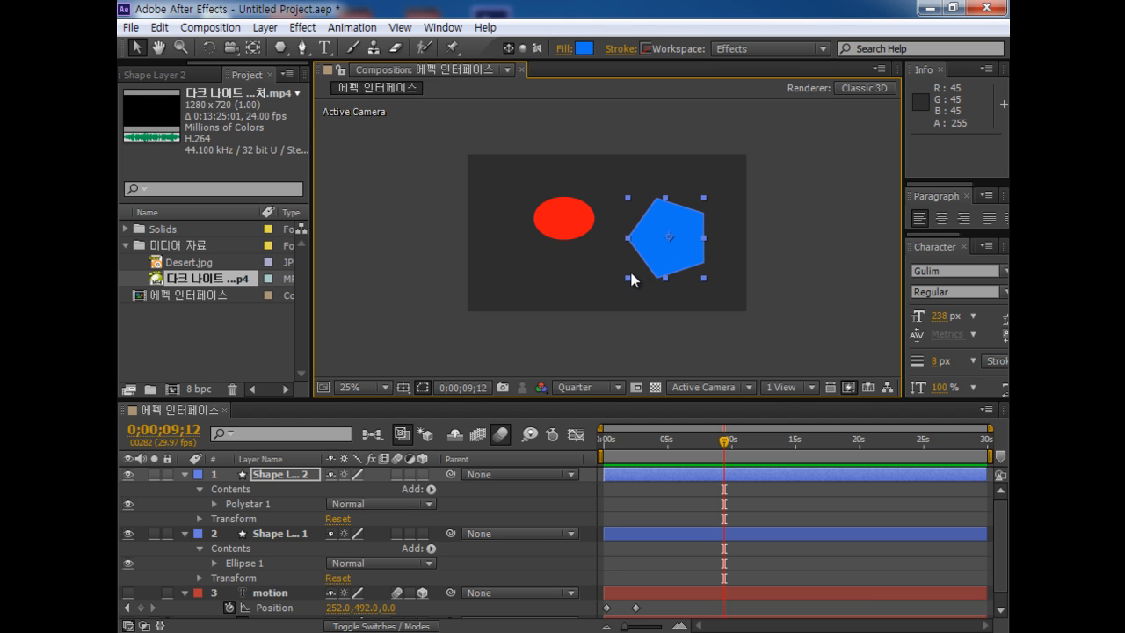
drag(629, 282, 650, 257)
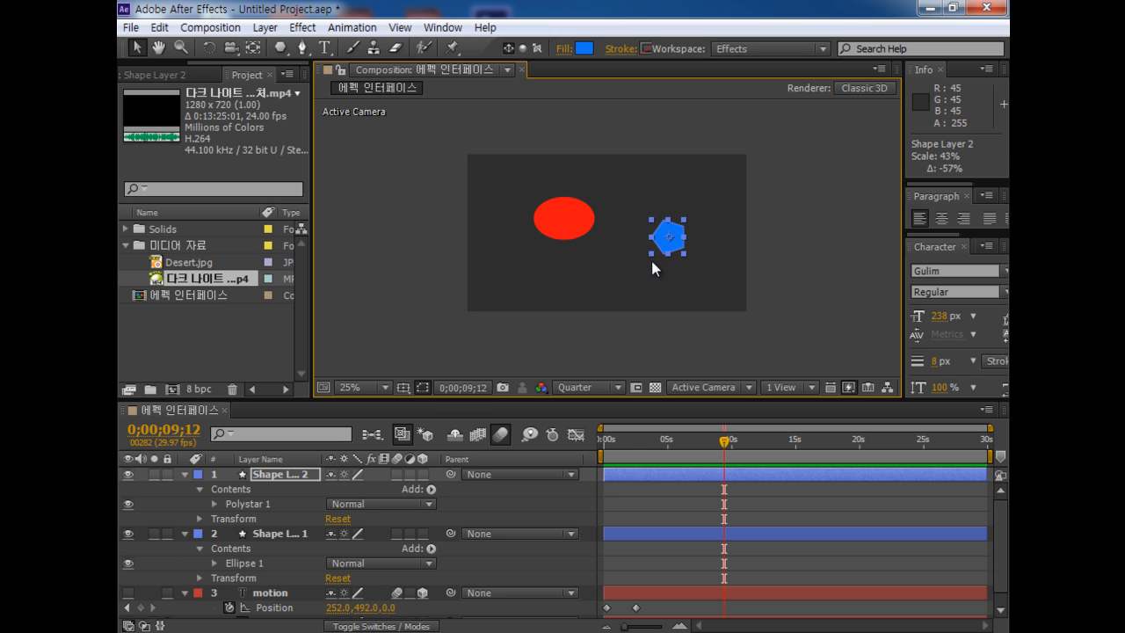
Move the red ellipse to position about 584, 368 and collapse the properties of both shape layers
drag(564, 208, 598, 221)
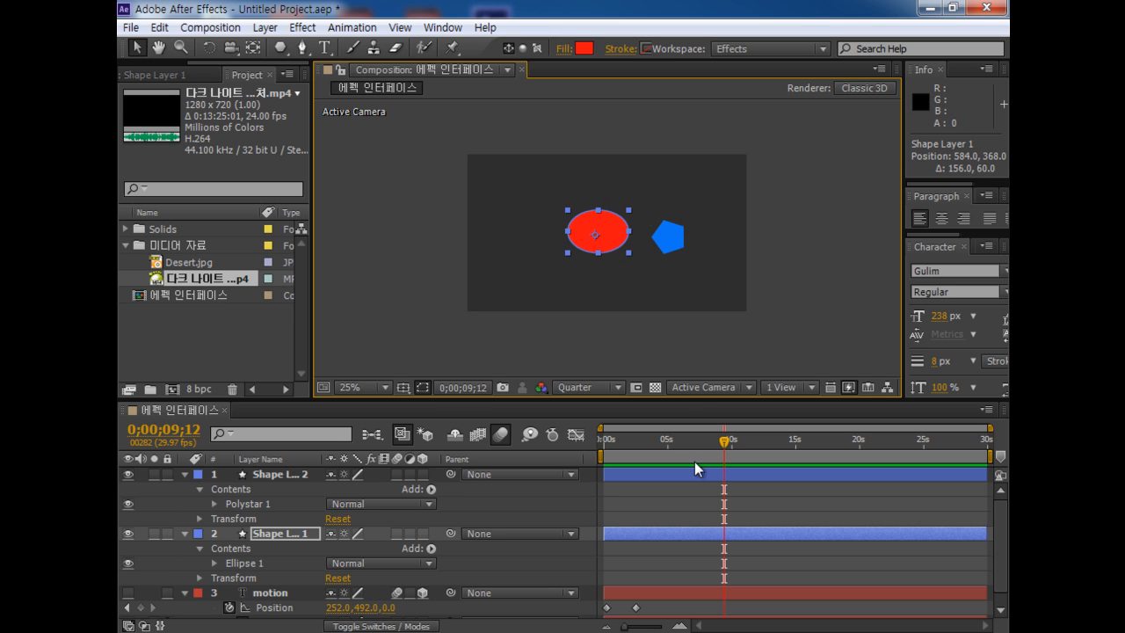
click(195, 479)
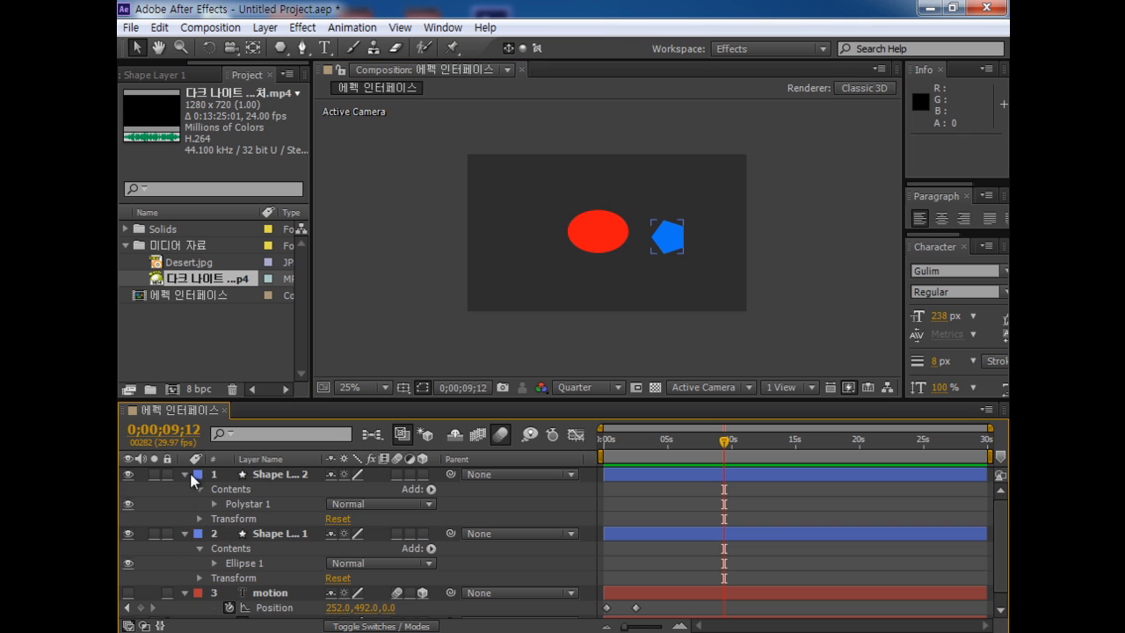
click(184, 475)
click(196, 504)
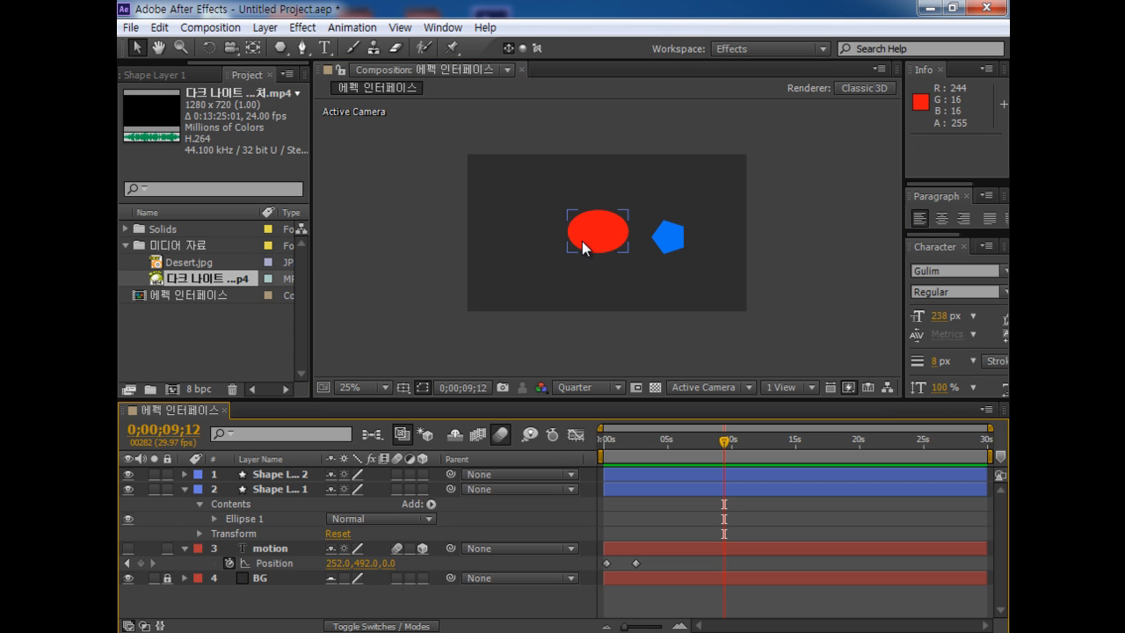
click(184, 490)
Set the current time to 0;00;01;07 and try parenting the ellipse layer to the pentagon layer
click(670, 250)
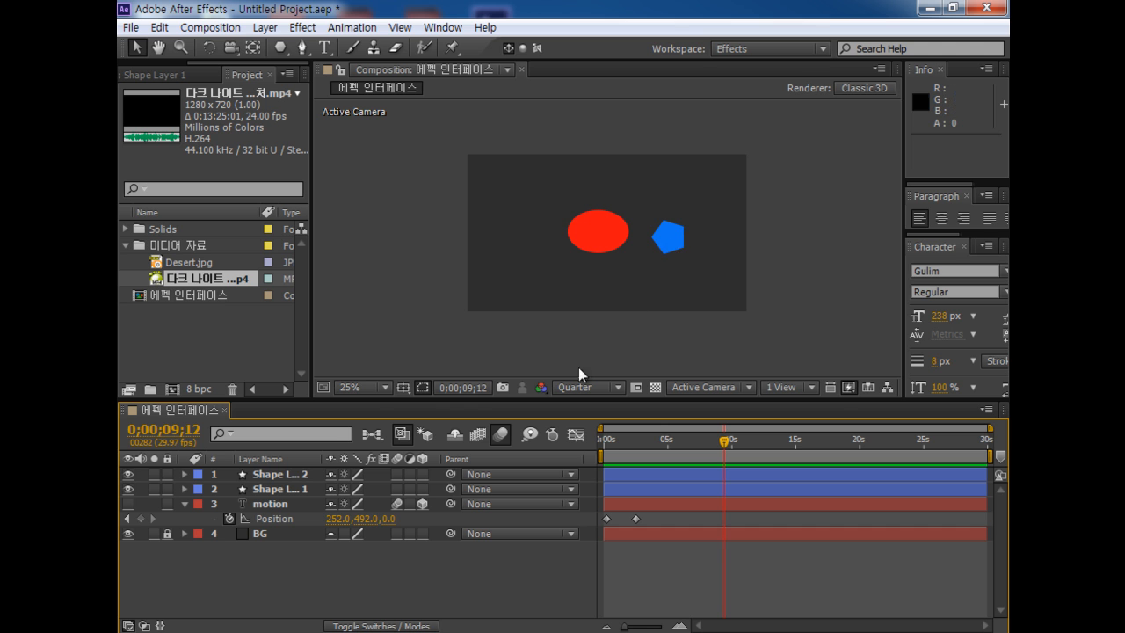
click(670, 231)
drag(724, 445, 619, 445)
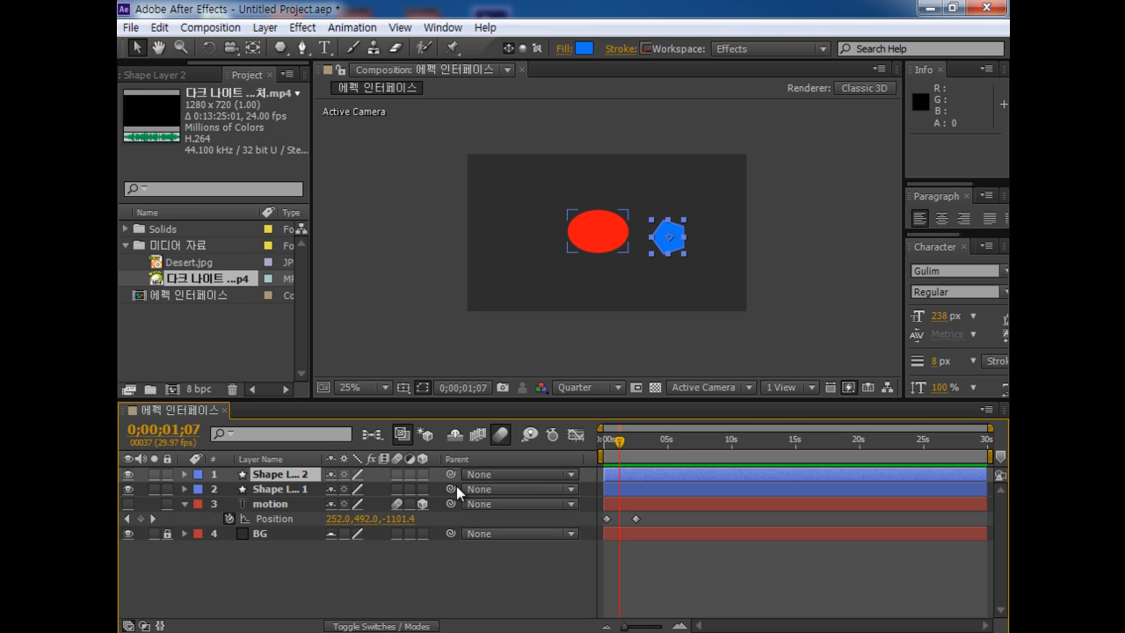
drag(450, 489, 279, 477)
key(ctrl+z)
Rename the red ellipse's shape layer to 부모
click(618, 228)
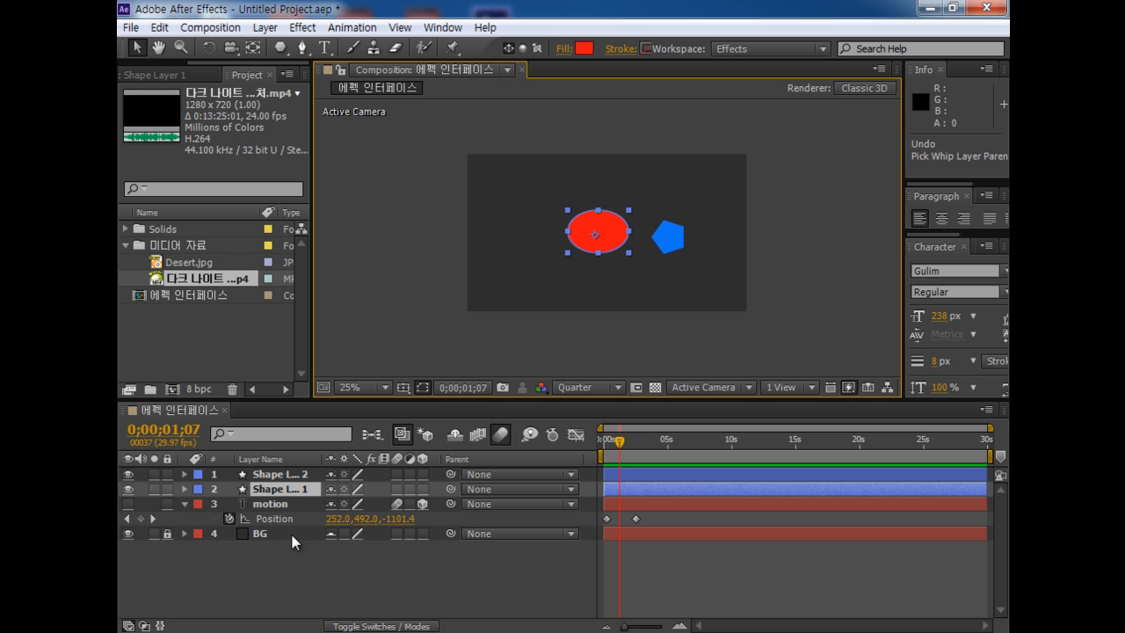
click(269, 488)
key(Return)
text(q)
text(부모)
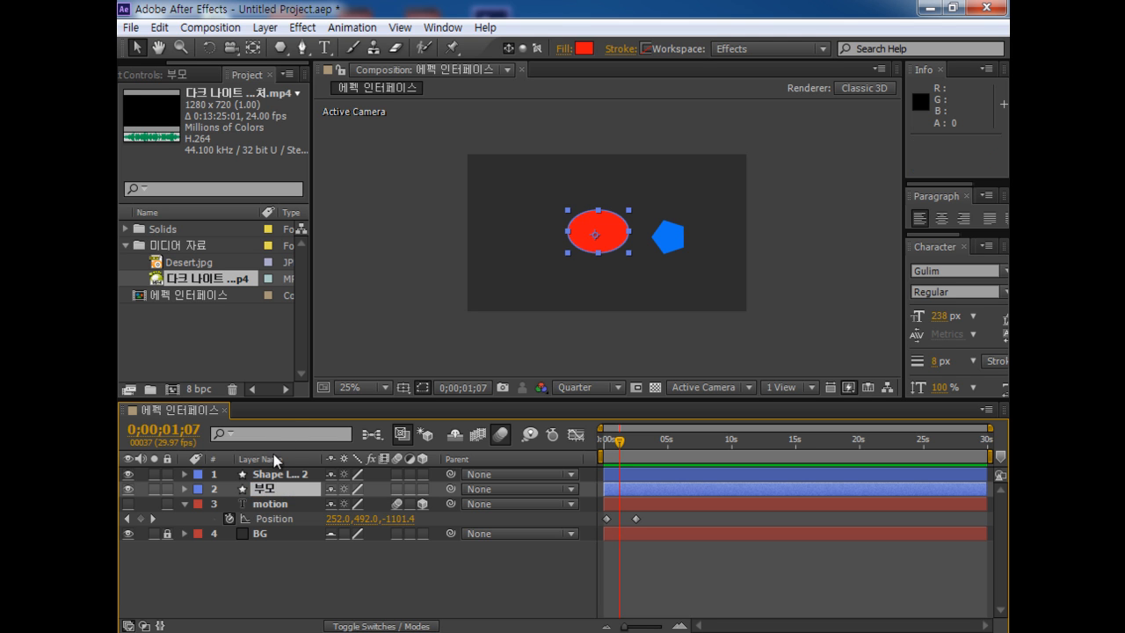
key(Return)
Rename the blue pentagon's shape layer to 아이
click(278, 475)
key(Return)
text(아이)
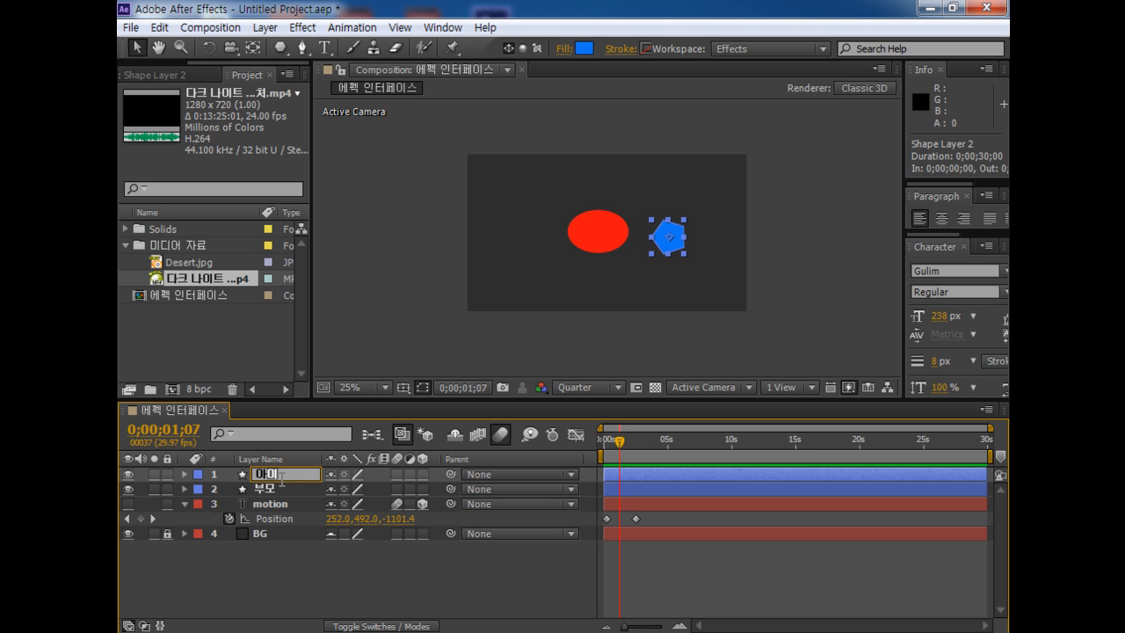
key(Return)
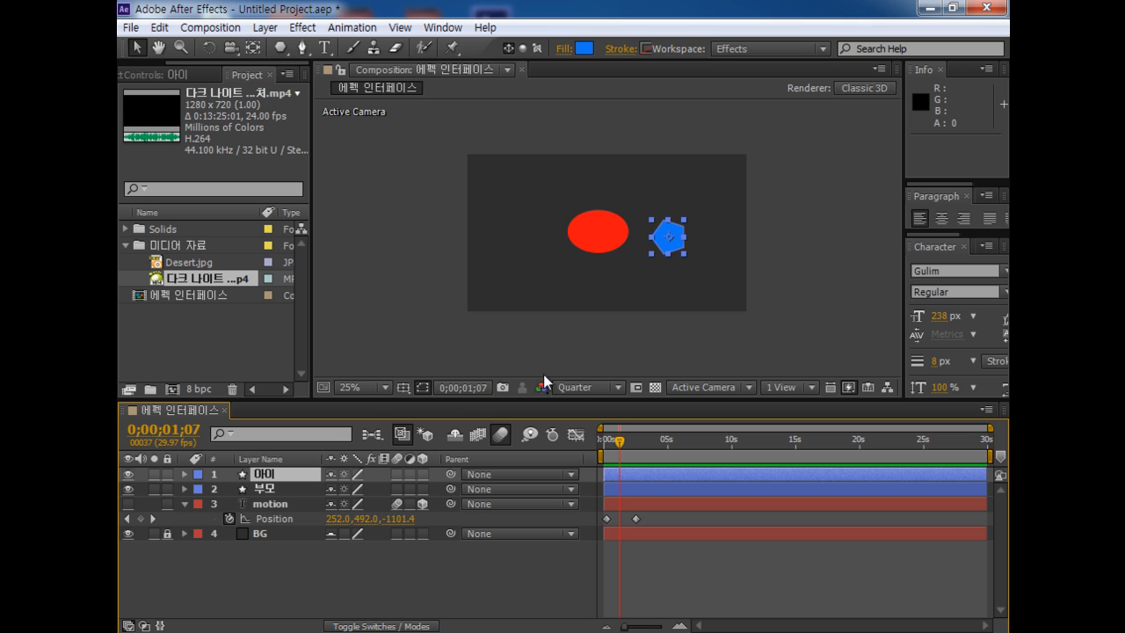
Parent the 아이 layer to the 부모 layer and test the link by scrubbing the 부모 layer's Position
drag(451, 475, 289, 490)
click(703, 306)
click(263, 489)
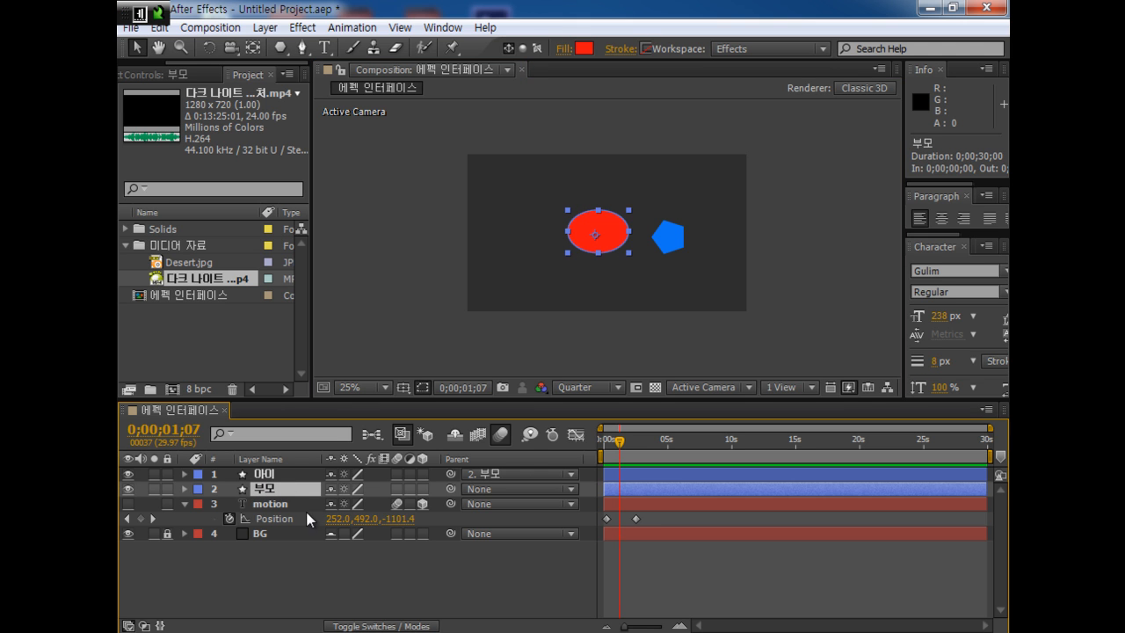
key(p)
drag(367, 504, 418, 503)
click(819, 332)
Move the 아이 pentagon on its own, ending at position about 252, 126, and shift the 부모 ellipse slightly right and down
click(671, 242)
drag(672, 242, 741, 300)
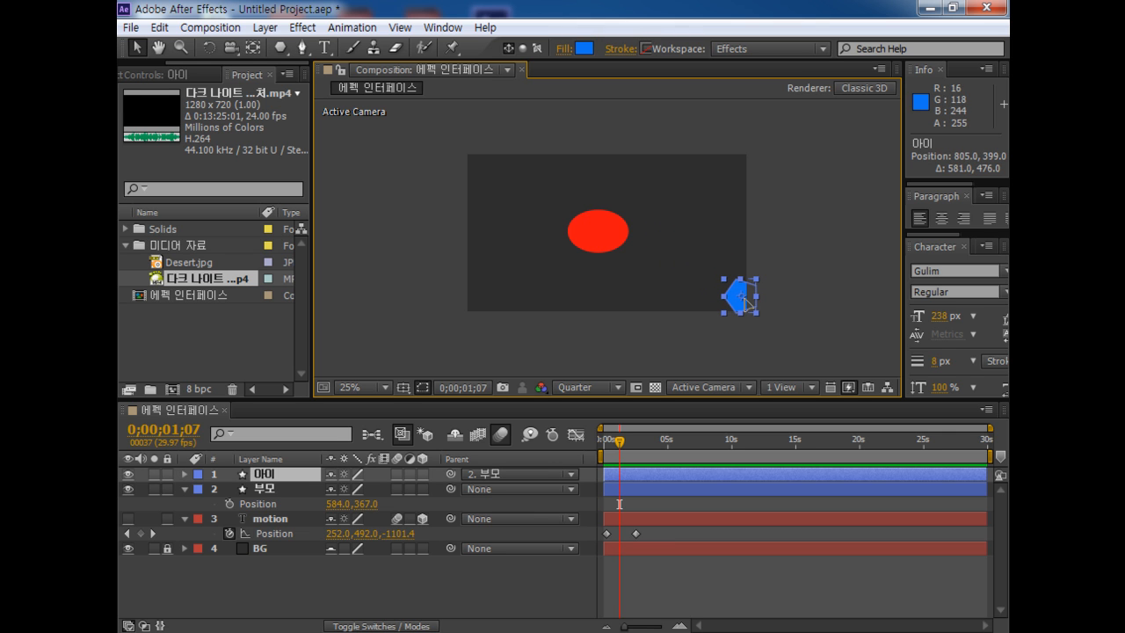
drag(364, 504, 411, 450)
drag(740, 298, 677, 266)
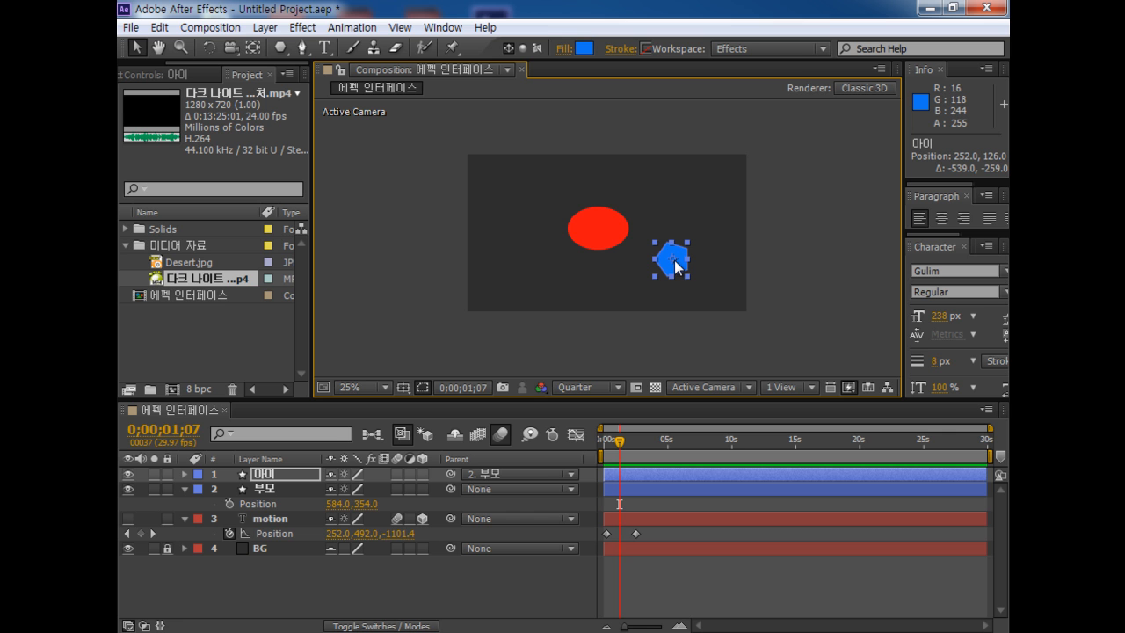
drag(603, 235, 634, 244)
Keyframe the 부모 layer's Rotation near the start of the timeline and set it to 1x+221° at 0;00;02;22
drag(620, 448, 606, 460)
click(281, 489)
key(r)
click(229, 503)
drag(630, 442, 639, 441)
drag(350, 504, 844, 457)
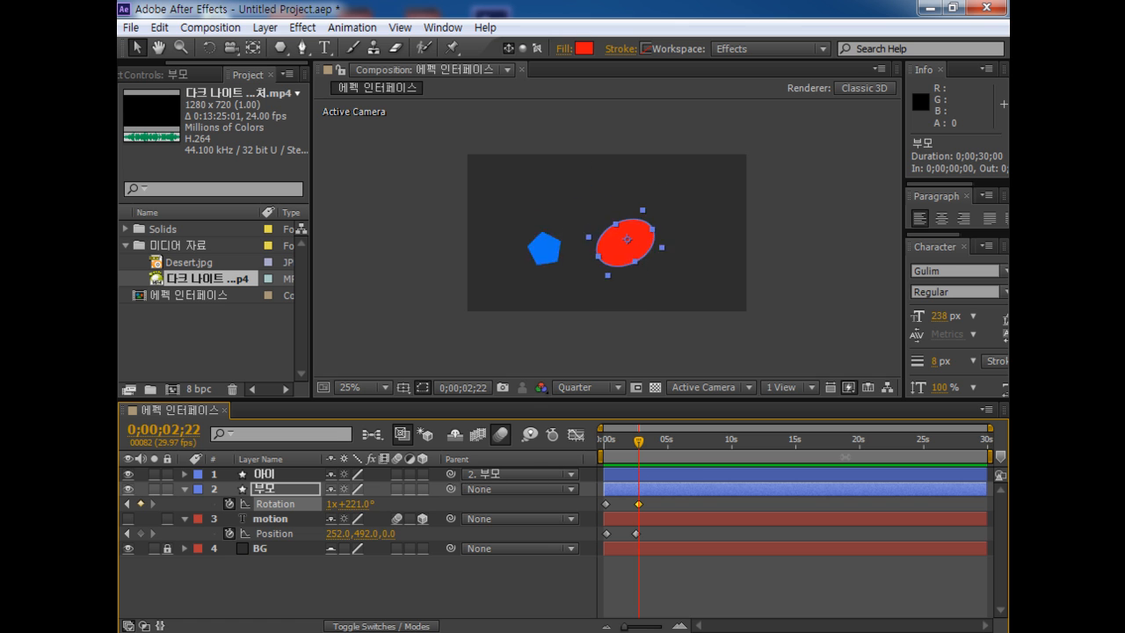
Return to the first frame, deselect the layers and preview the parented rotation
key(Home)
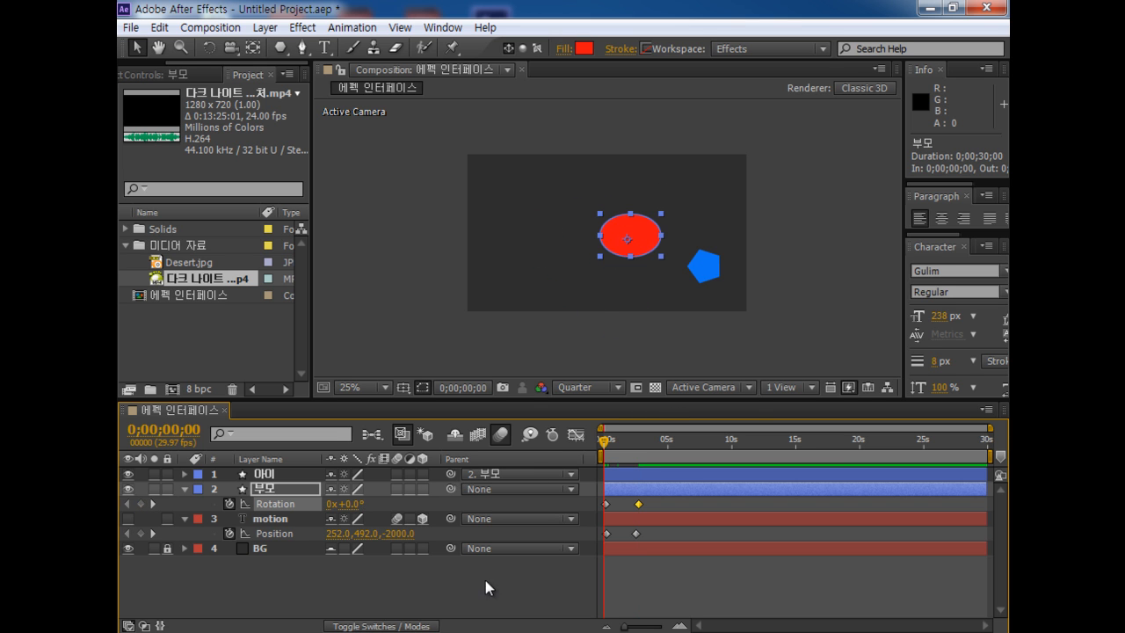
click(462, 588)
key(space)
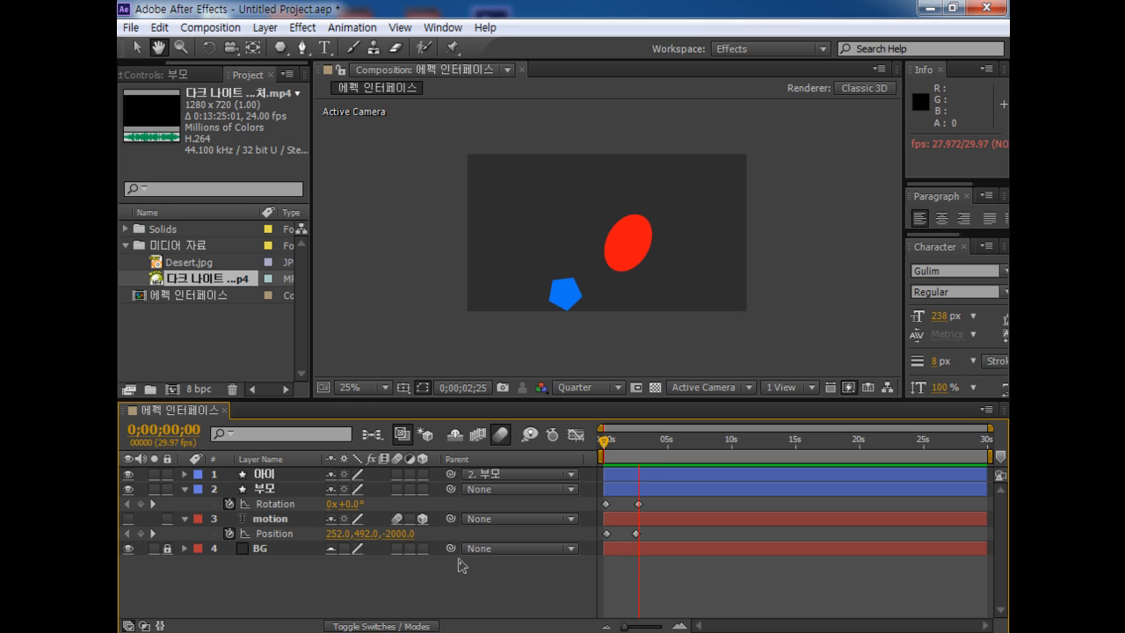
Keyframe the 아이 layer's Rotation at 0° on the first frame and set it to 87° at 0;00;09;29
key(space)
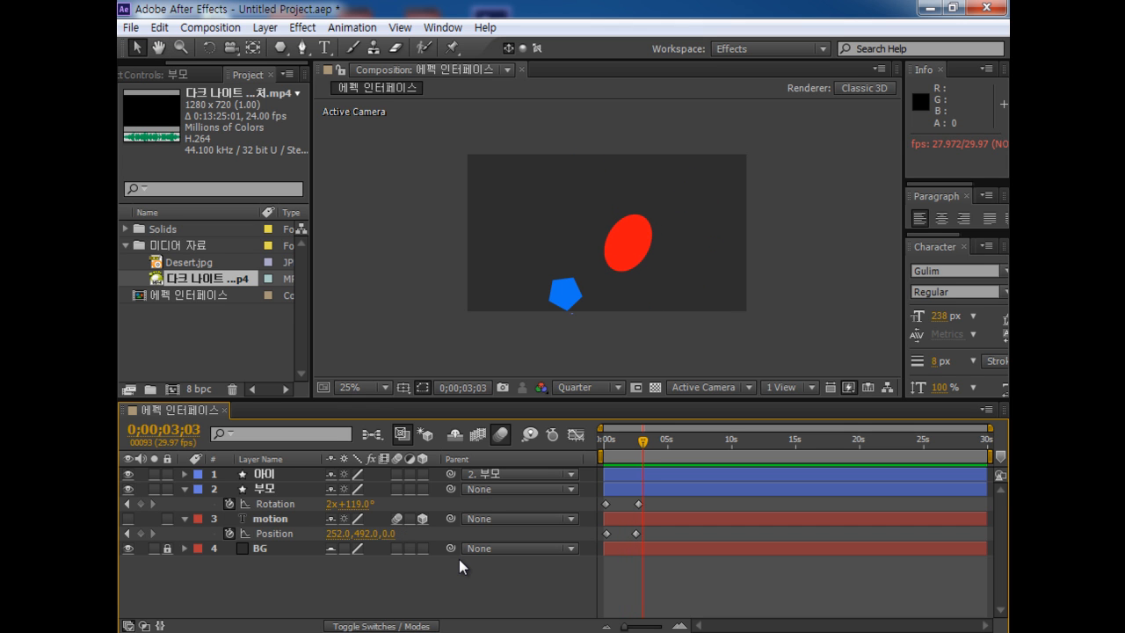
click(268, 475)
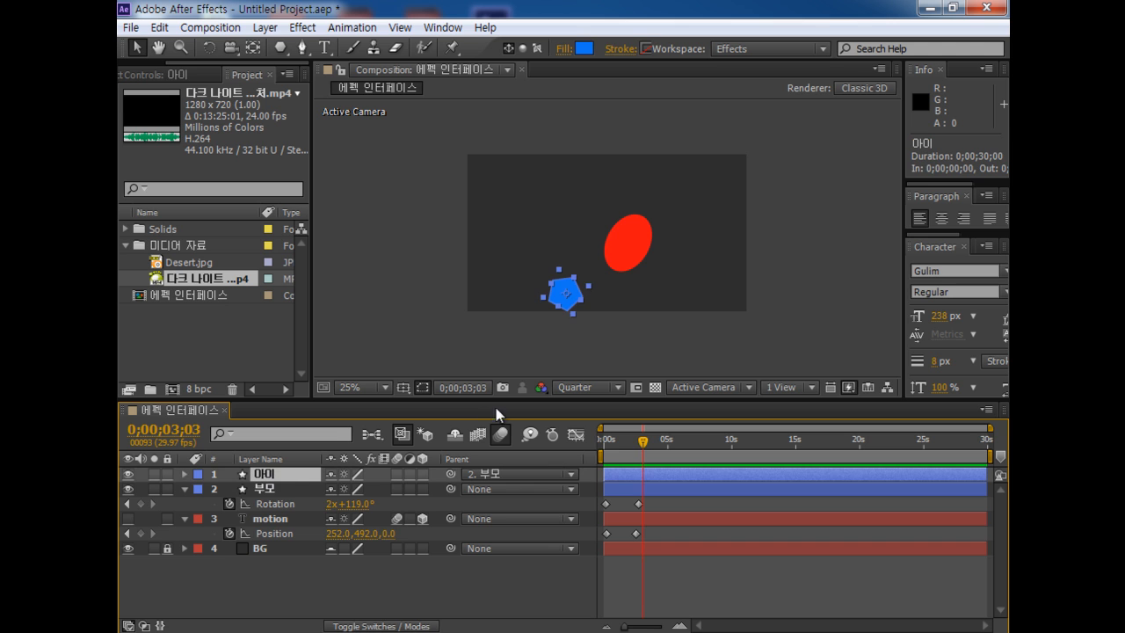
drag(642, 441, 603, 444)
key(r)
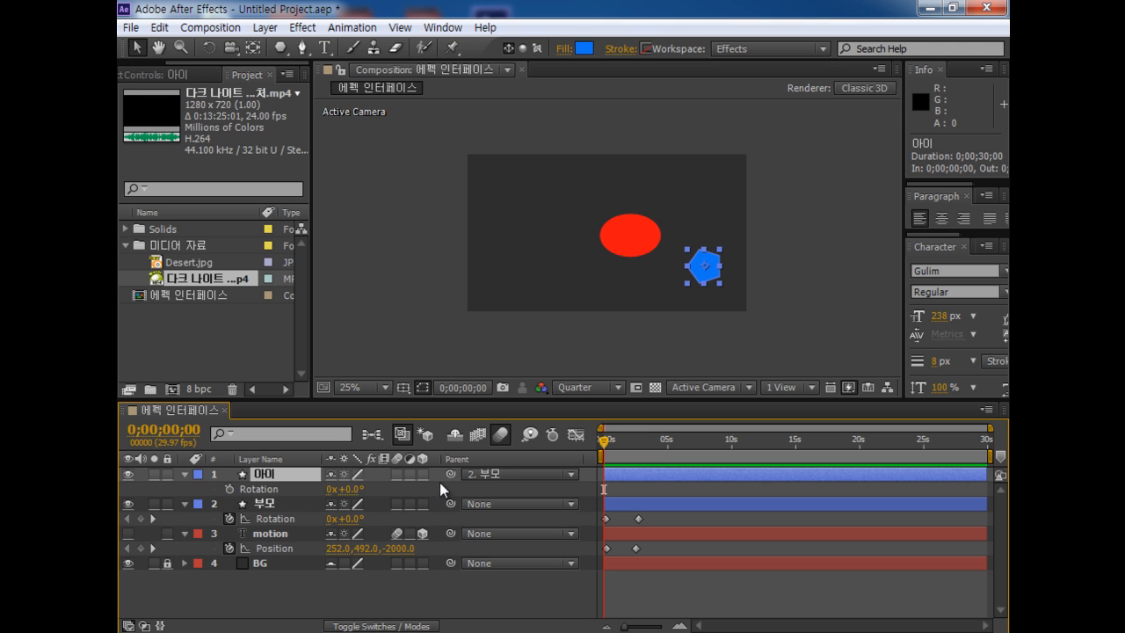
click(229, 489)
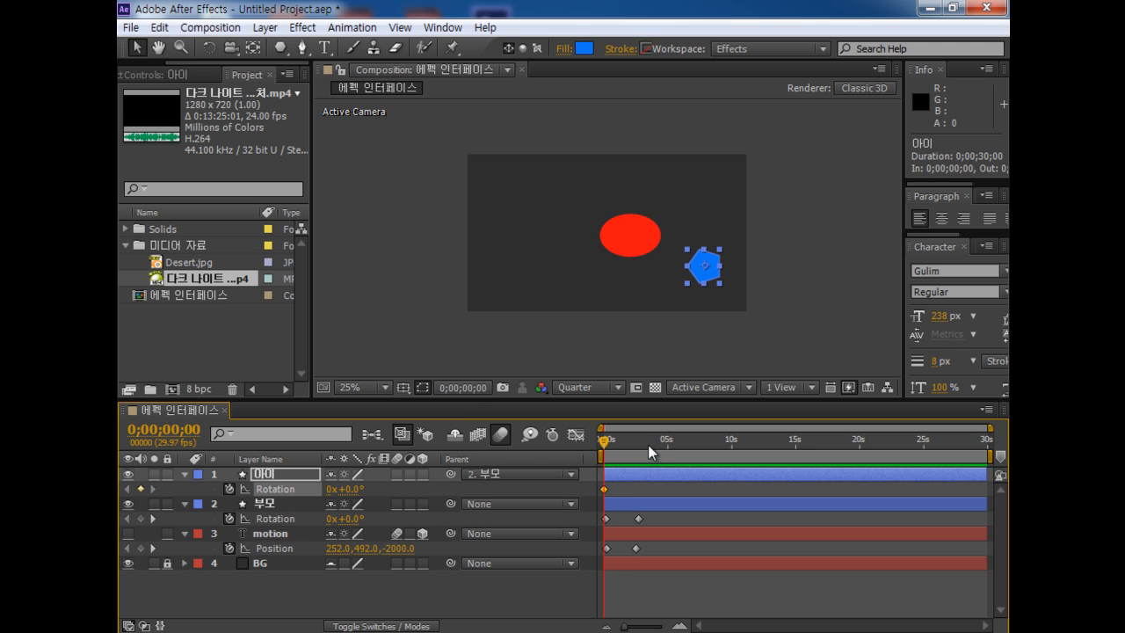
drag(647, 445, 731, 444)
drag(351, 489, 430, 485)
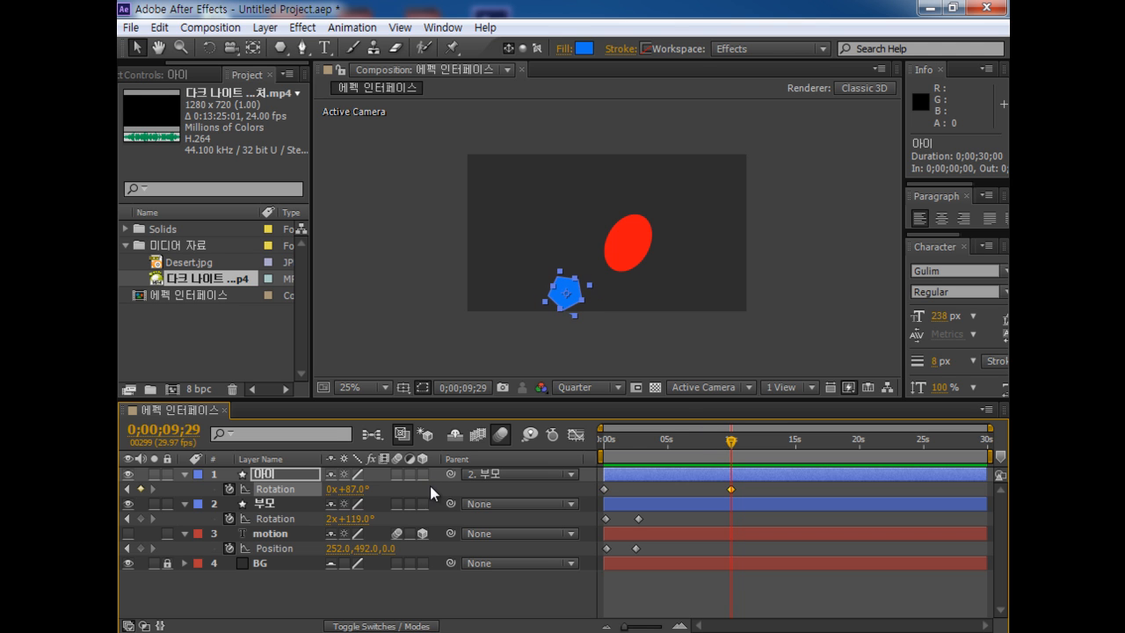
Preview the pentagon's own rotation combined with the parented rotation from the first frame, with all layers deselected
key(Home)
click(821, 320)
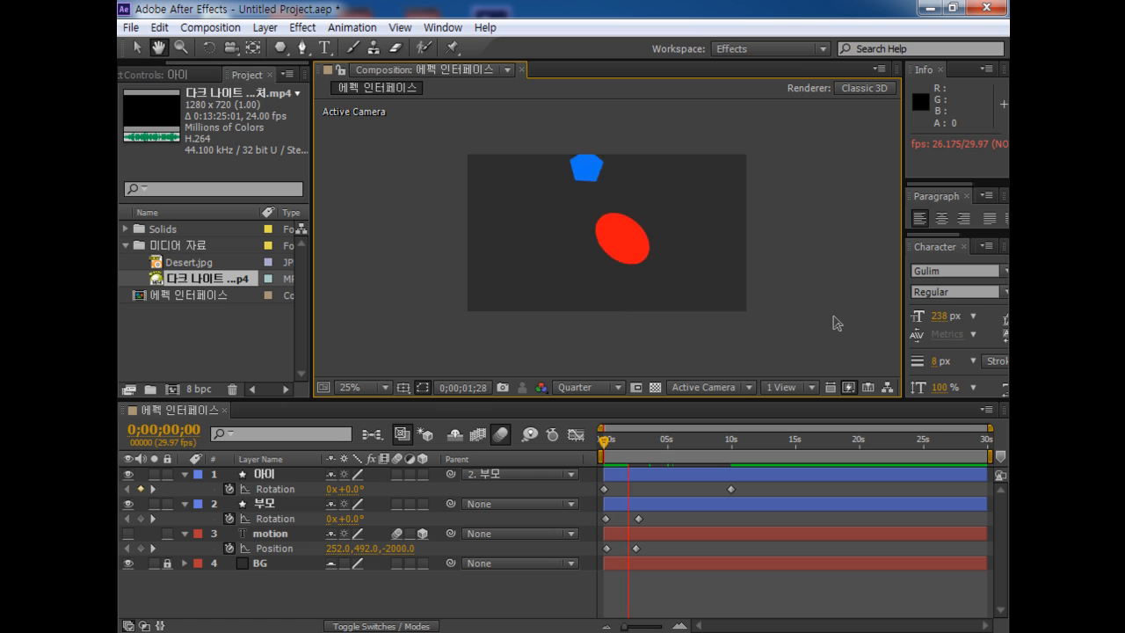
key(space)
Move the 부모 layer's last Rotation keyframe to about 28 seconds and preview the slower rotation from the first frame
drag(637, 520, 963, 518)
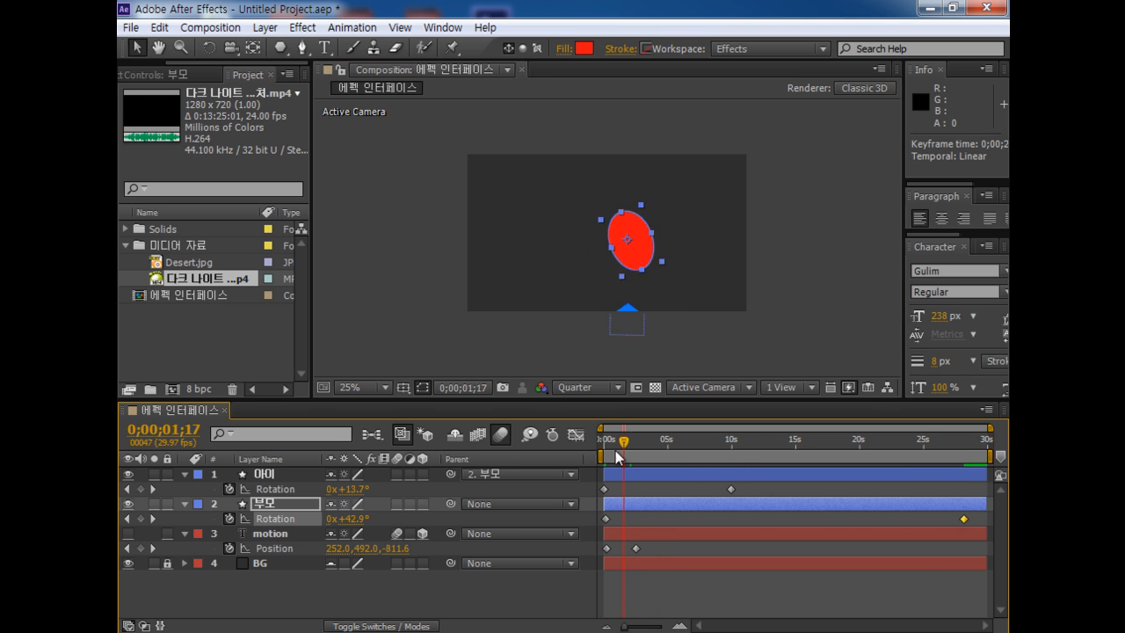
key(Home)
click(861, 308)
key(space)
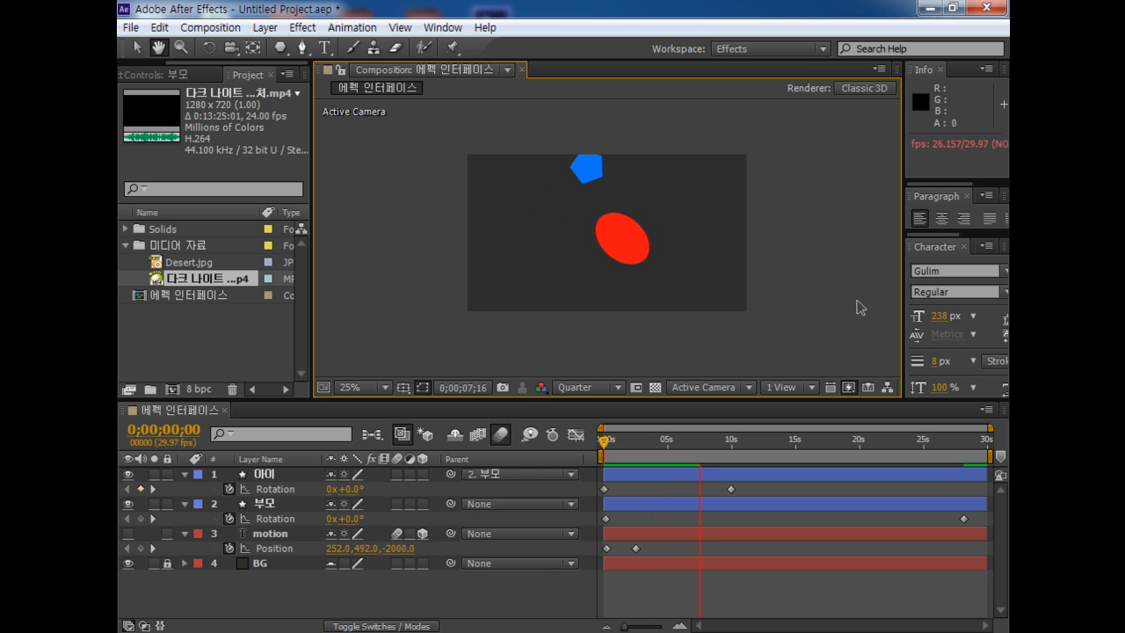
key(space)
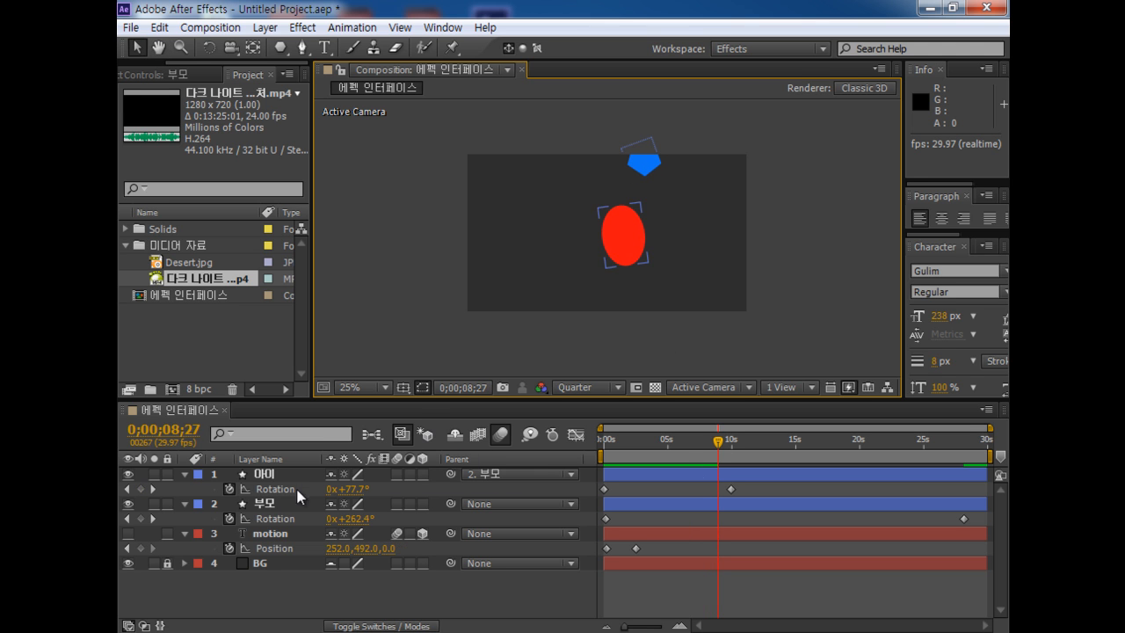
Go to 0;00;02;26 and turn on motion blur for the 아이 and 부모 layers
click(265, 473)
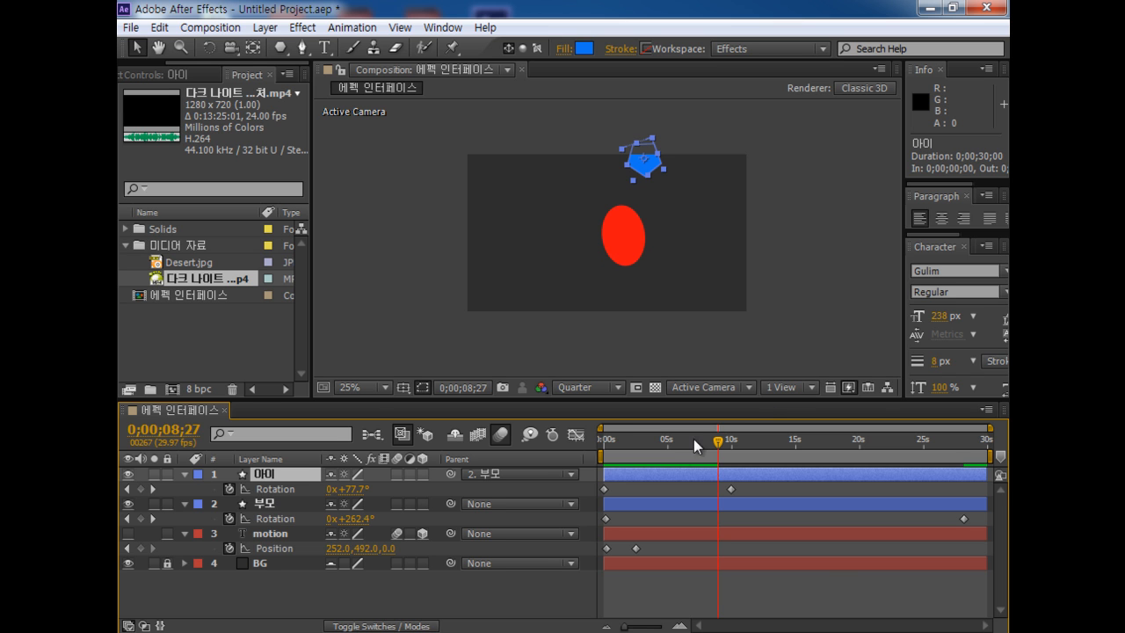
drag(716, 441, 639, 445)
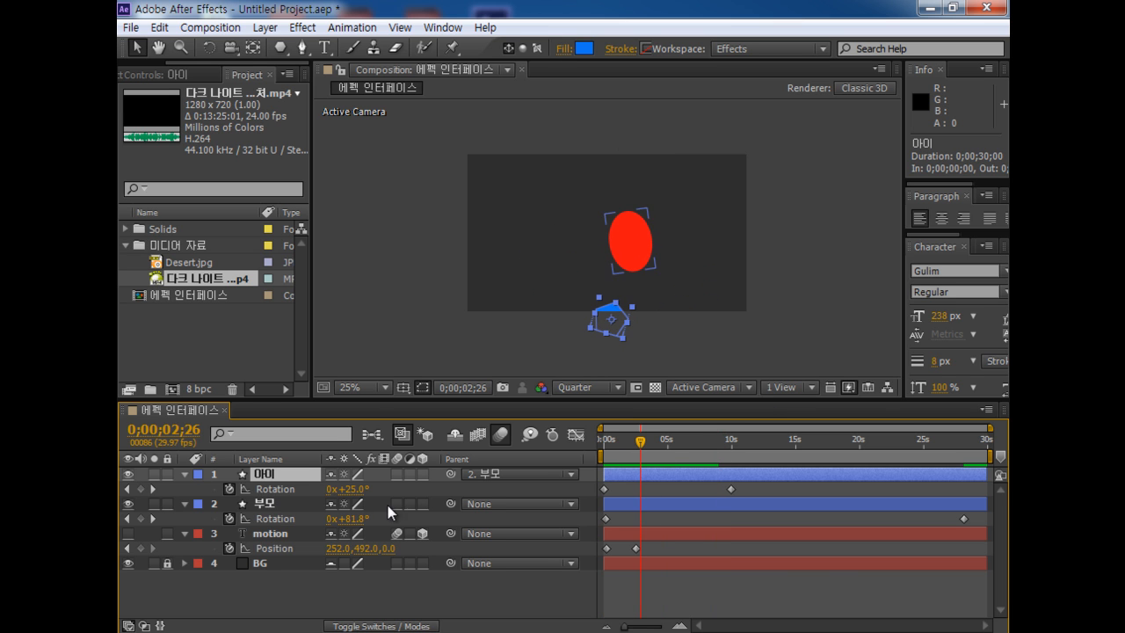
click(395, 476)
click(395, 504)
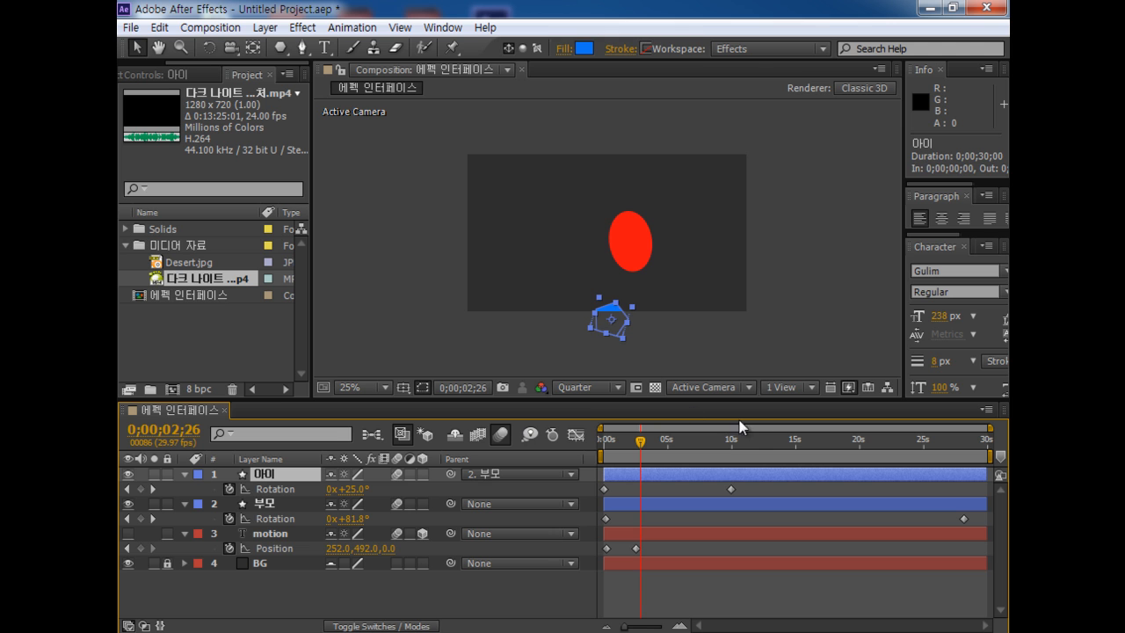
Move the last Rotation keyframes of 아이 to about 4 seconds and 부모 to about 3 seconds, and preview from the first frame
key(space)
drag(731, 489, 651, 496)
drag(966, 518, 632, 531)
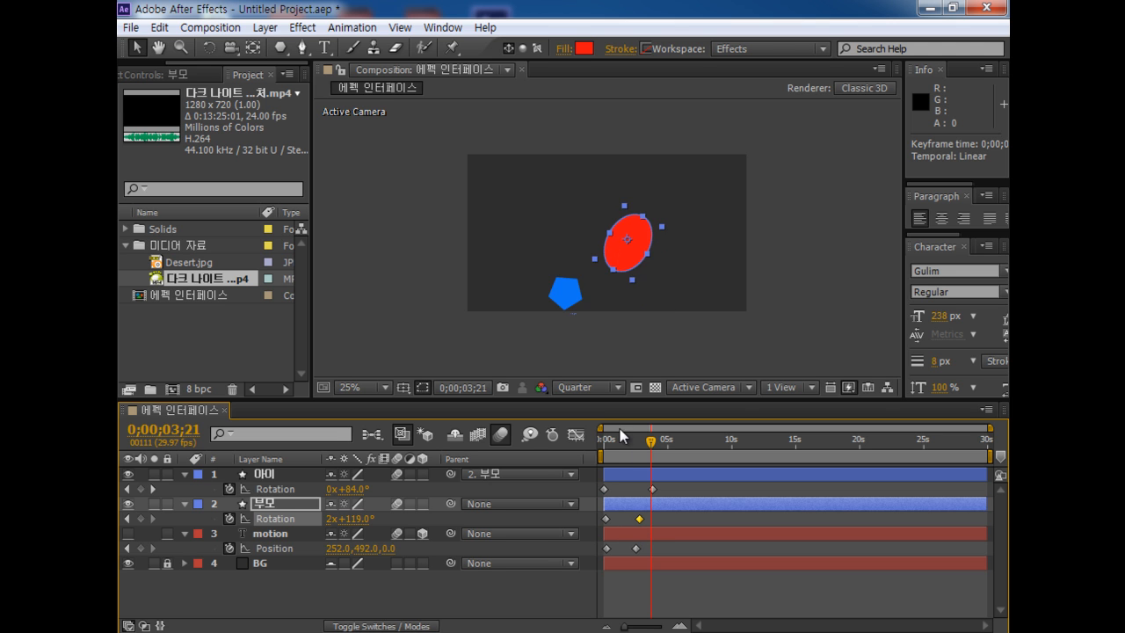
key(Home)
click(793, 289)
key(space)
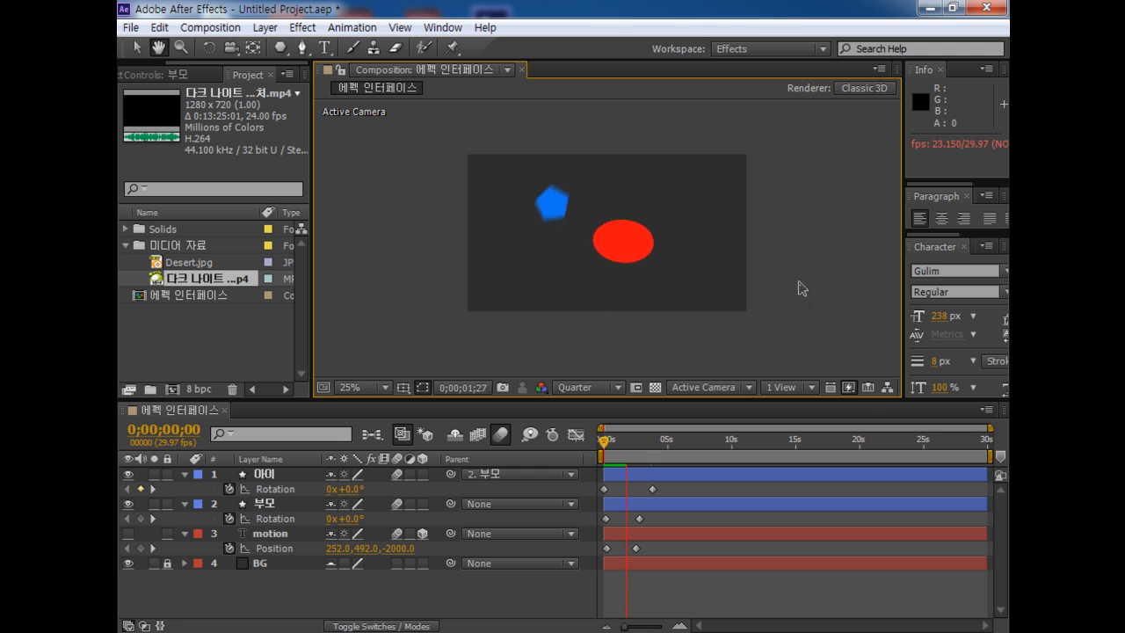
Examine the motion blur on both rotating shapes by playing the animation in the maximized Composition panel, including from the first frame
key(period)
key(period)
key(comma)
key(comma)
key(period)
key(grave)
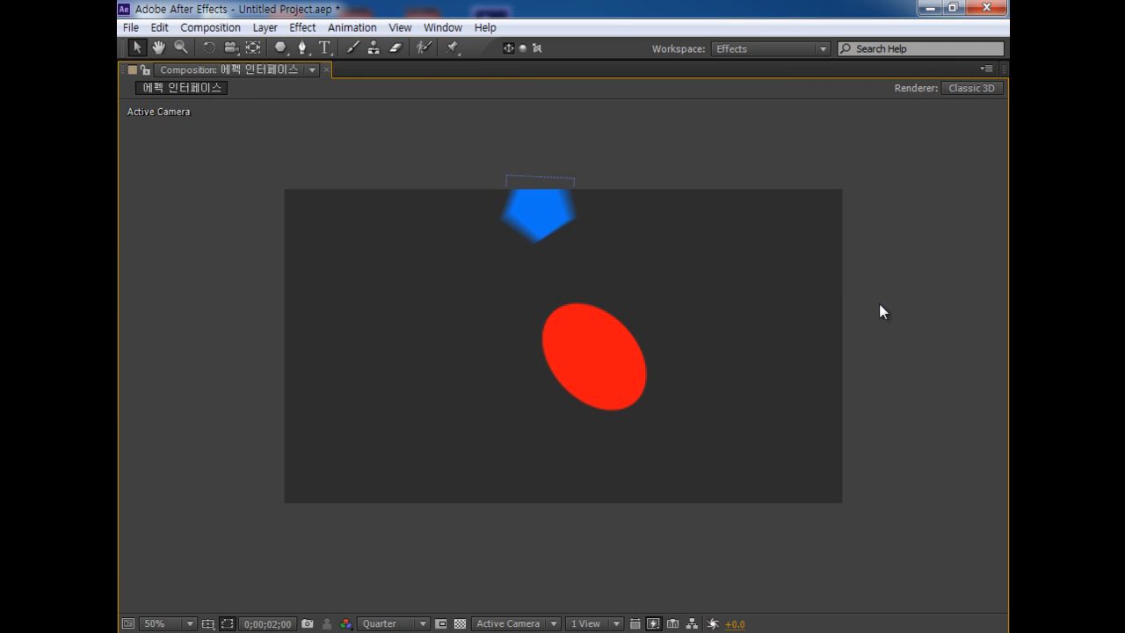
key(space)
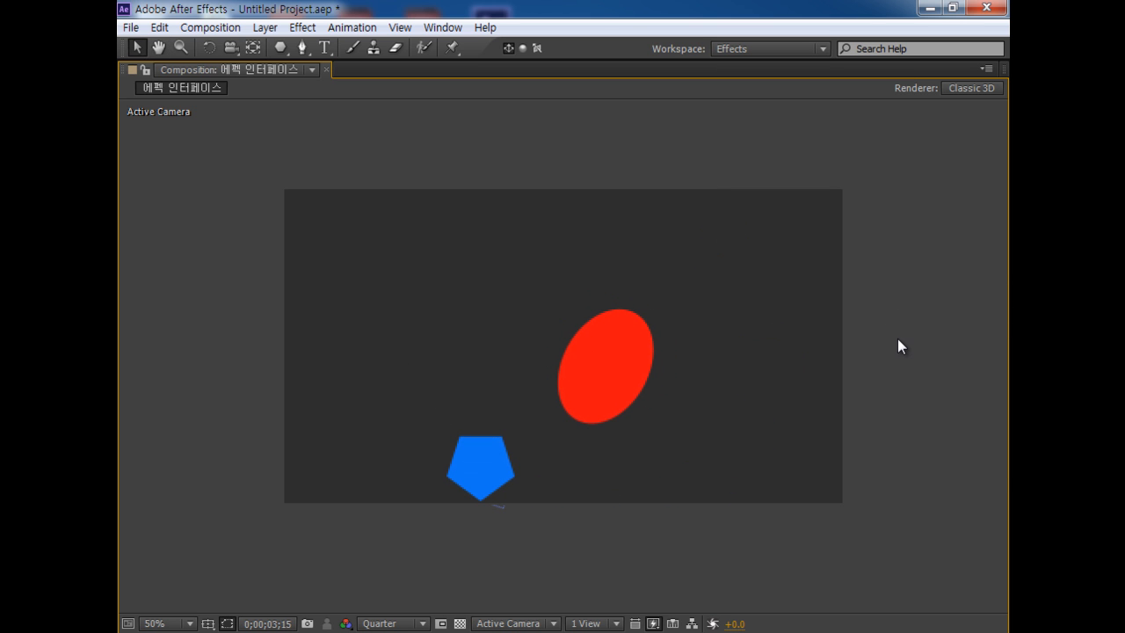
key(grave)
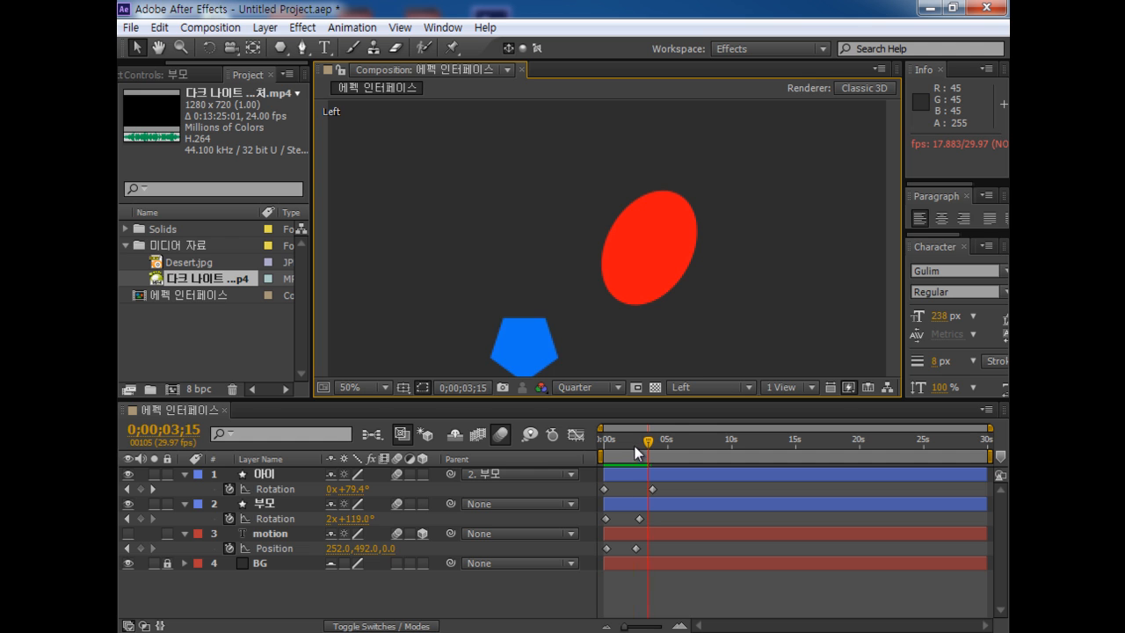
key(Home)
key(grave)
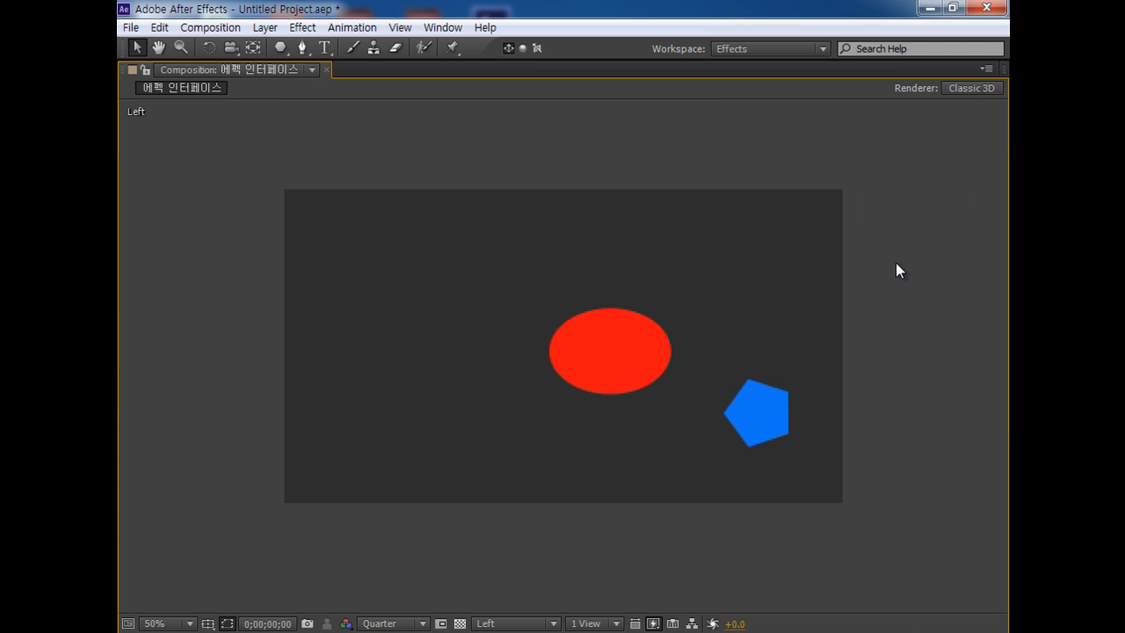
key(space)
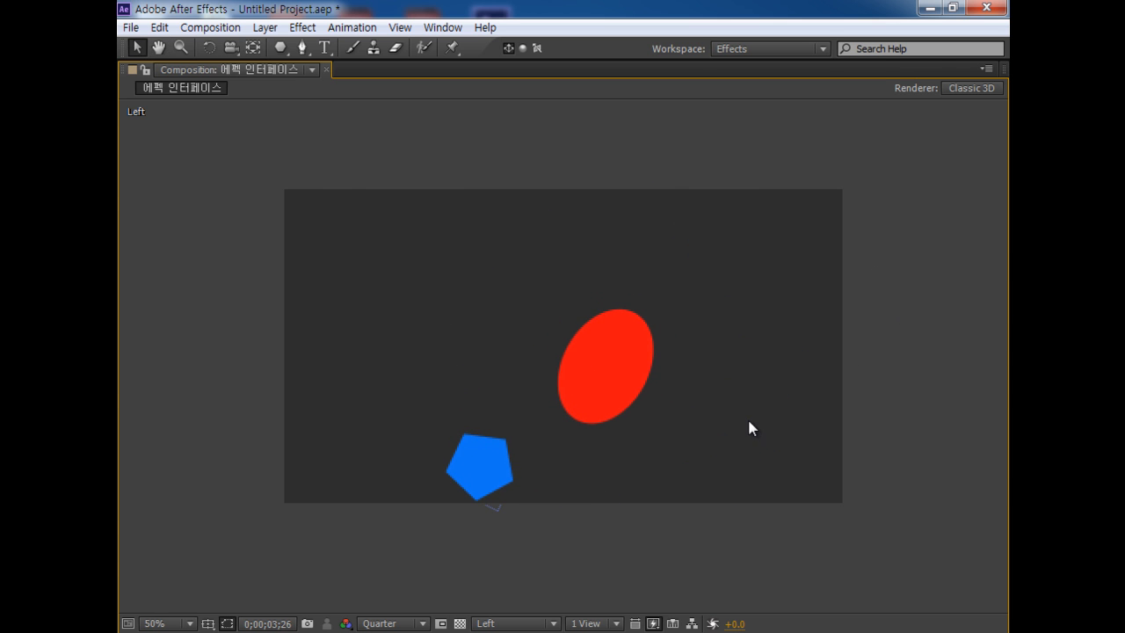
Turn off the composition's motion blur and replay the rotation from the first frame in the maximized Composition panel
key(grave)
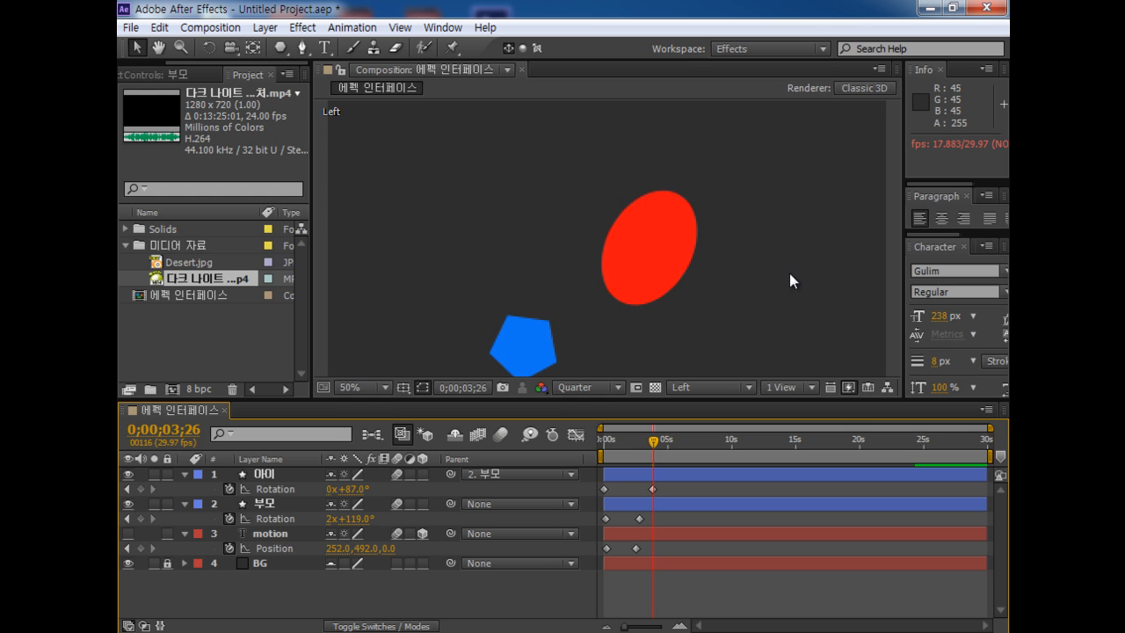
key(grave)
key(space)
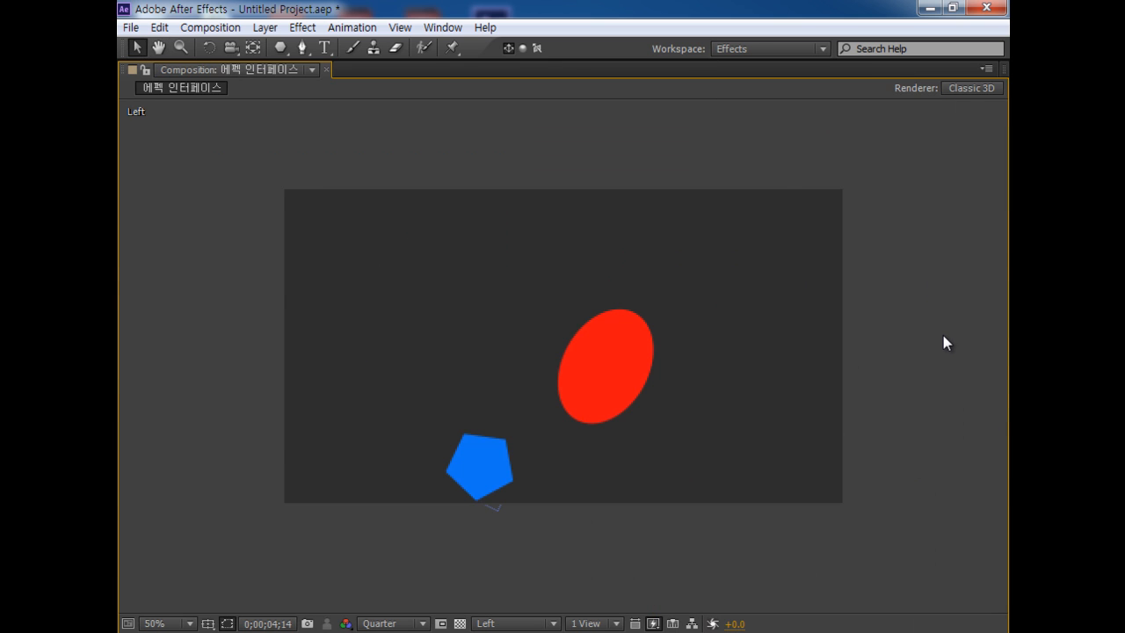
key(grave)
key(Home)
key(grave)
key(space)
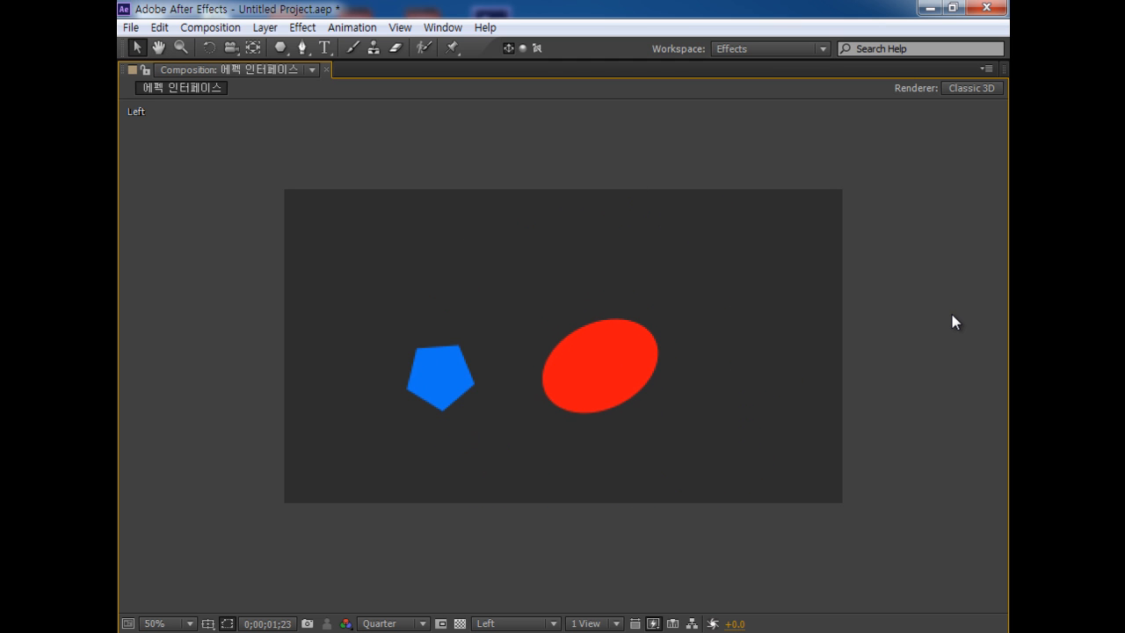
key(grave)
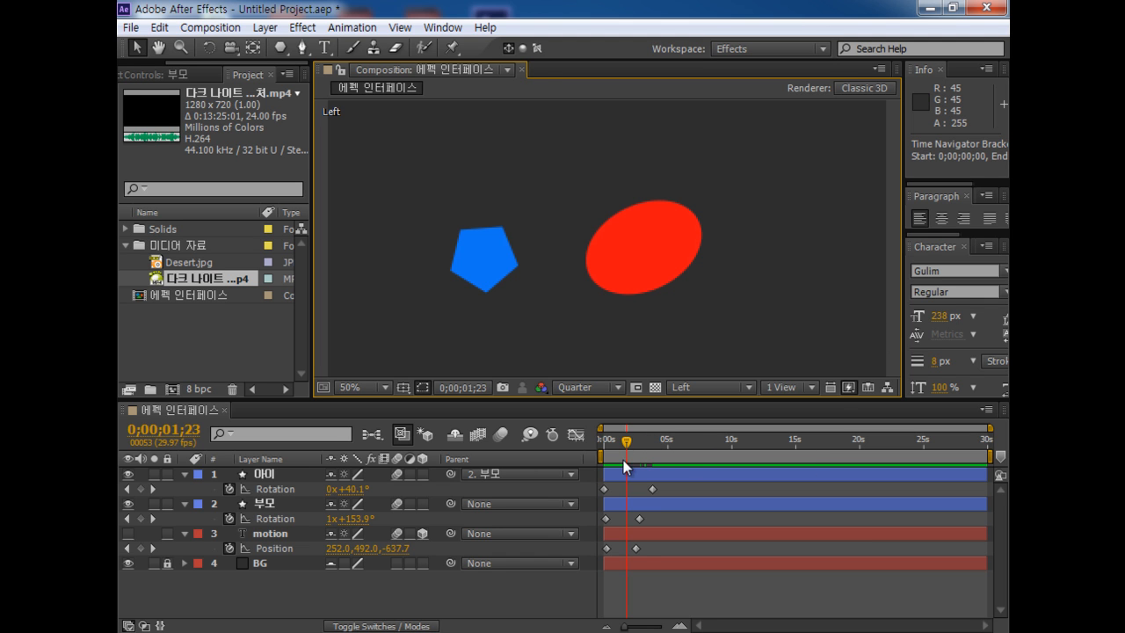
Move the current time to 0;00;03;12 and collapse the properties of the 아이, 부모 and motion layers
mouse_move(626, 439)
mouse_down()
mouse_move(648, 439)
mouse_move(611, 440)
mouse_move(647, 440)
mouse_up()
scroll(641, 299, down, 2)
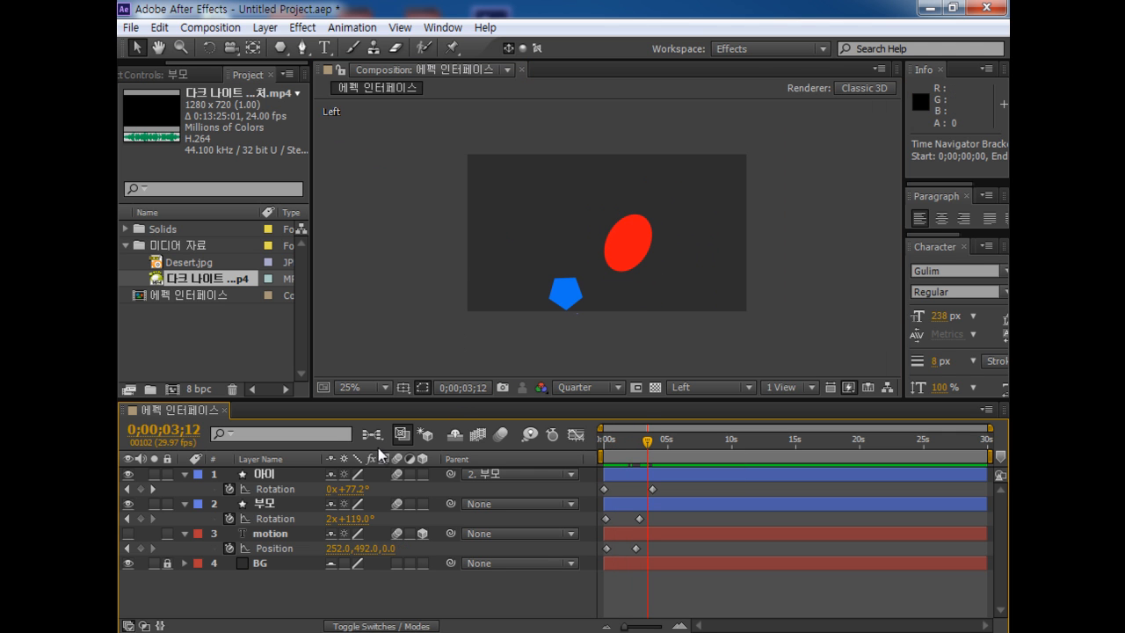
click(185, 474)
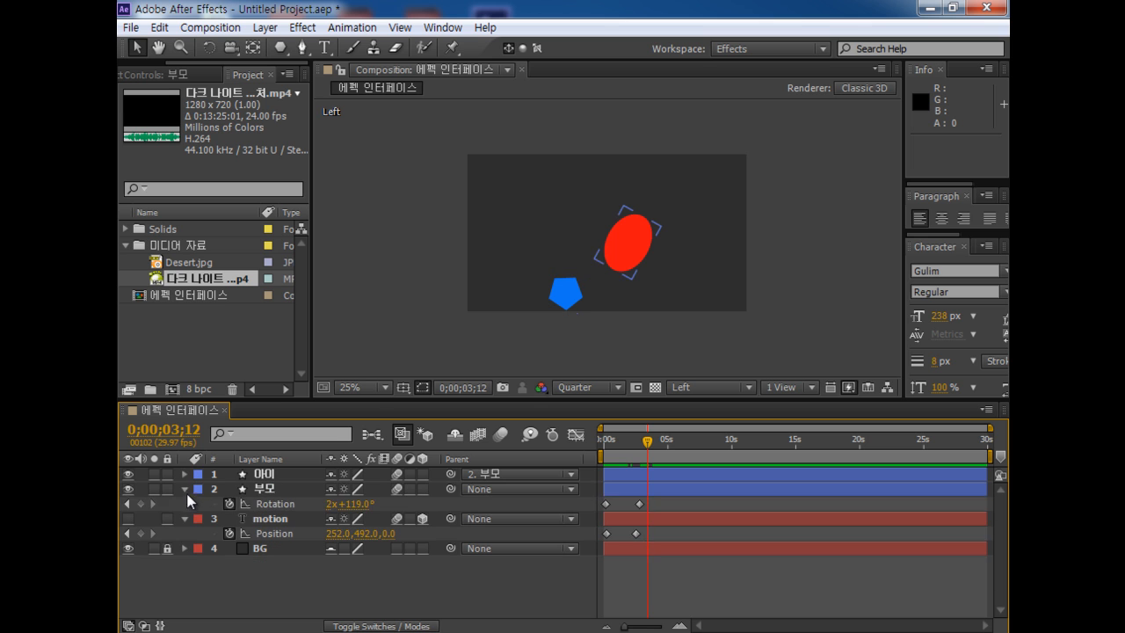
click(184, 488)
click(185, 505)
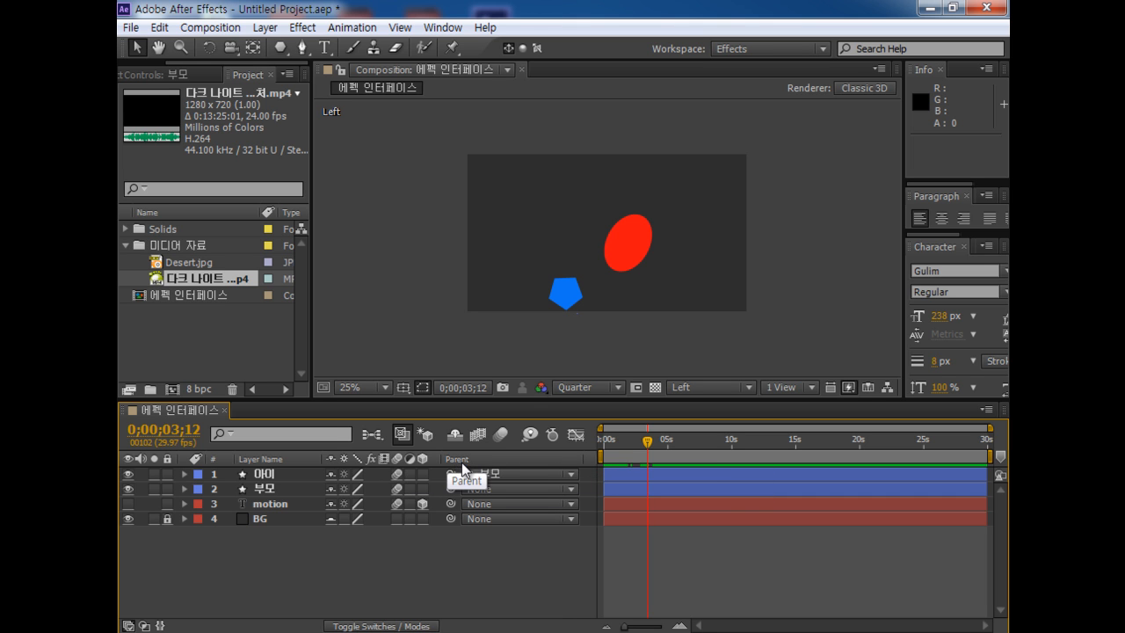
Replace the timeline's layer switches with the Mode and TrkMat columns, toggling back and forth between the two sets
key(F4)
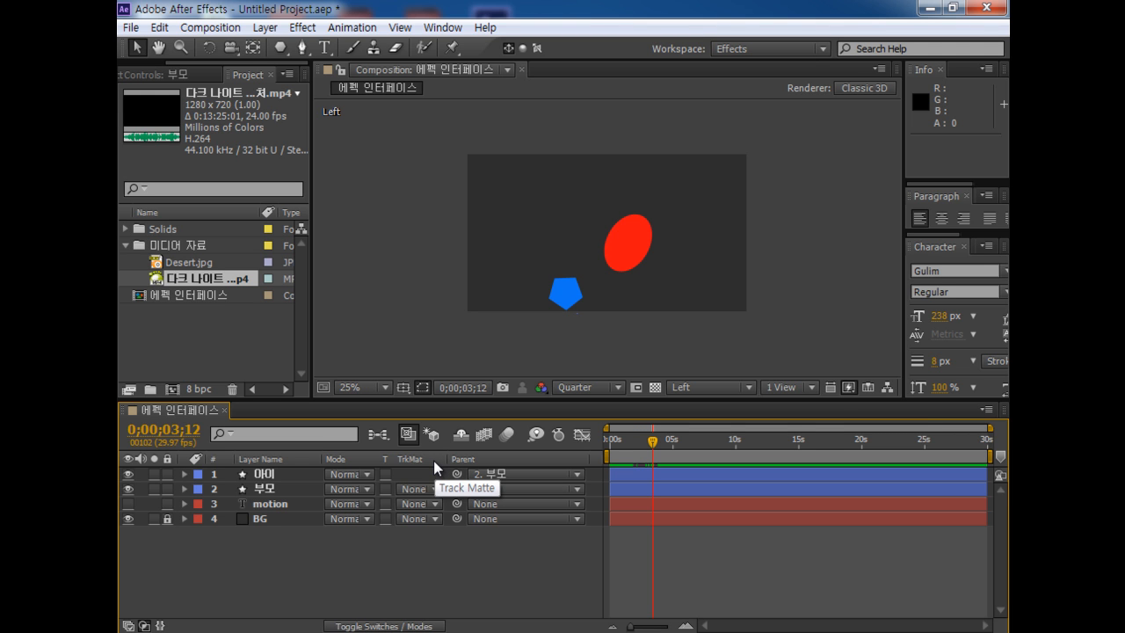
click(408, 625)
click(409, 626)
click(409, 626)
click(410, 626)
click(409, 626)
click(410, 626)
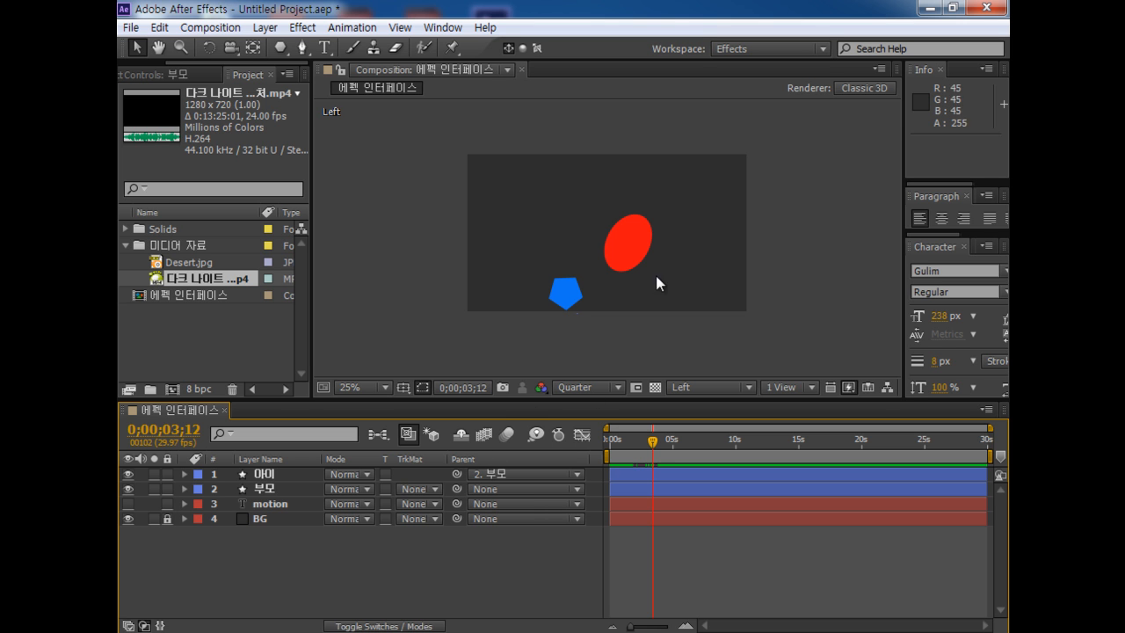
Set the 아이 layer's blending mode to Overlay and inspect the pentagon up close
click(361, 475)
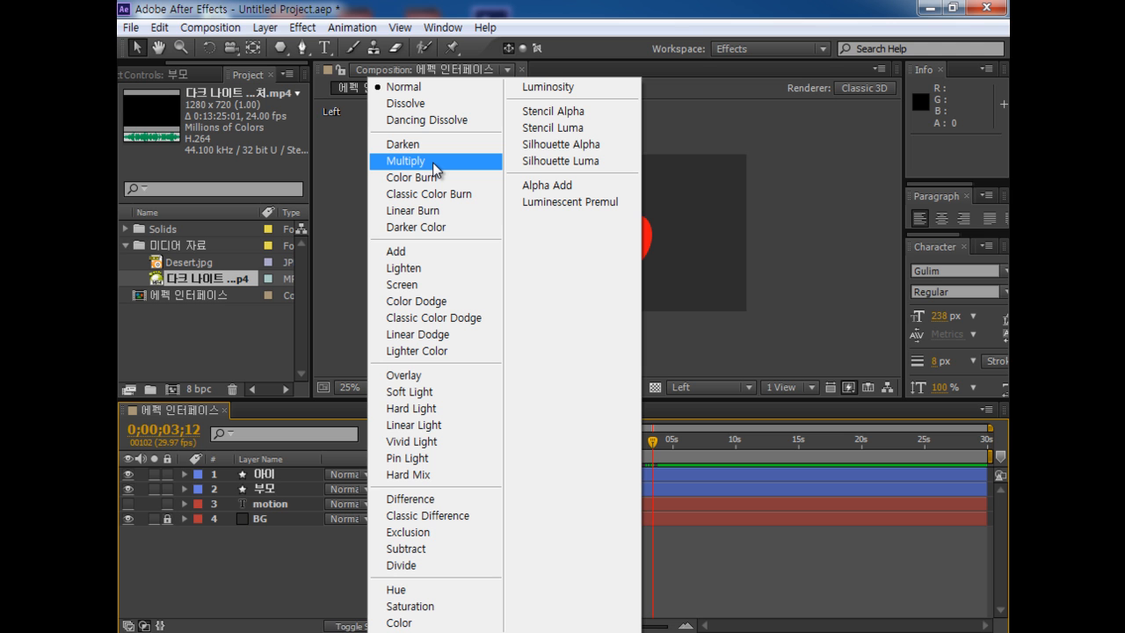
click(450, 375)
click(595, 330)
scroll(563, 320, up, 2)
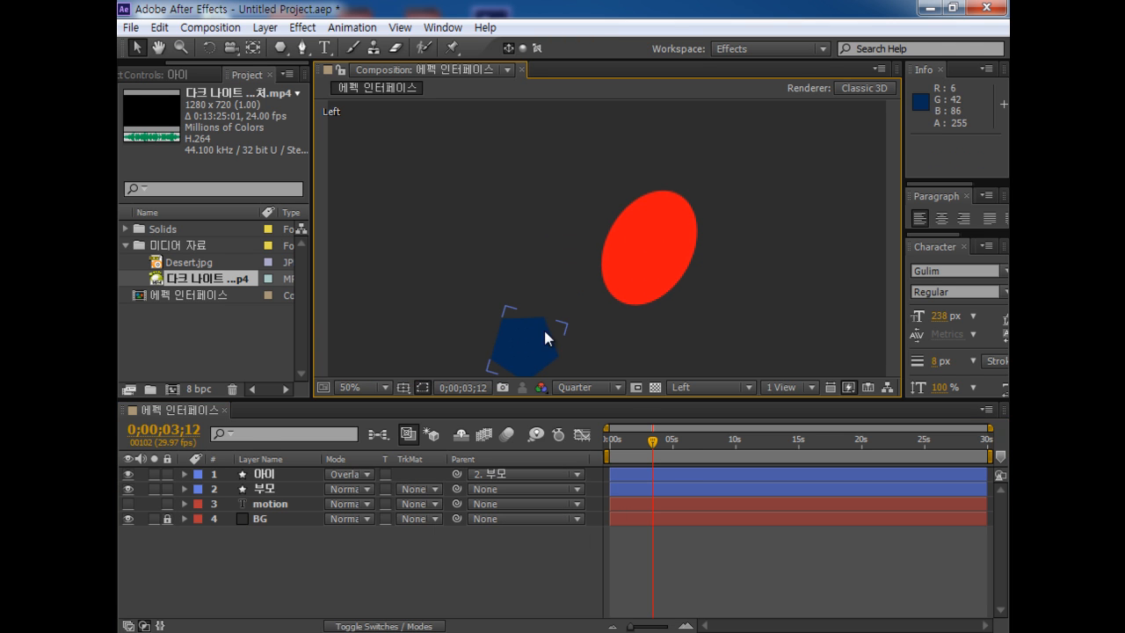
Try the Soft Light blending mode on the 아이 layer and settle on Multiply
click(341, 474)
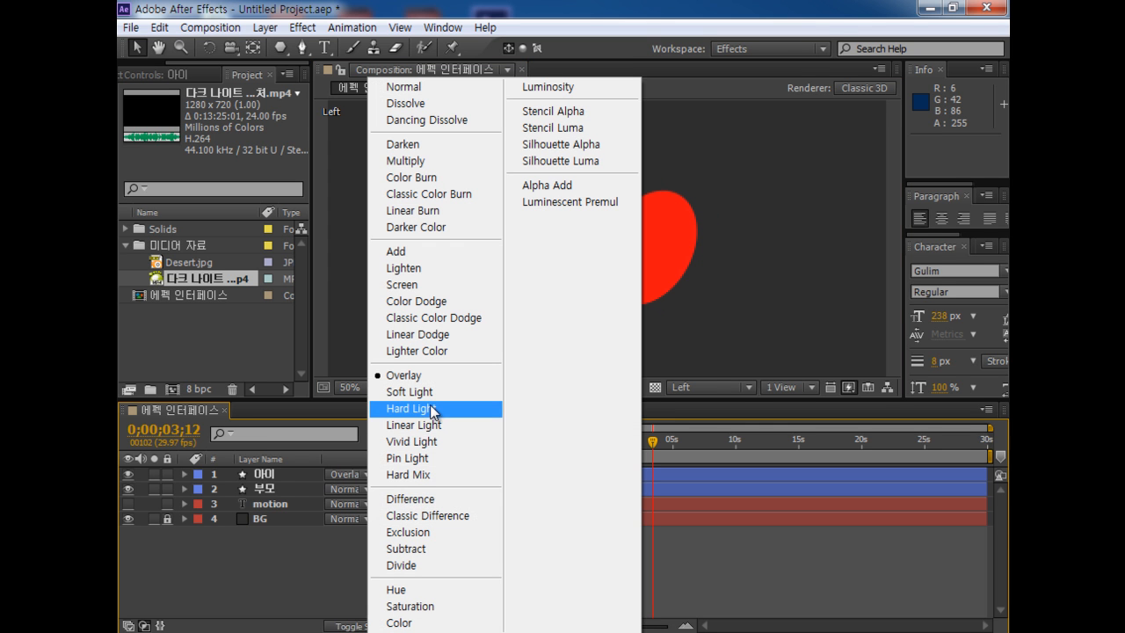
click(432, 405)
click(347, 474)
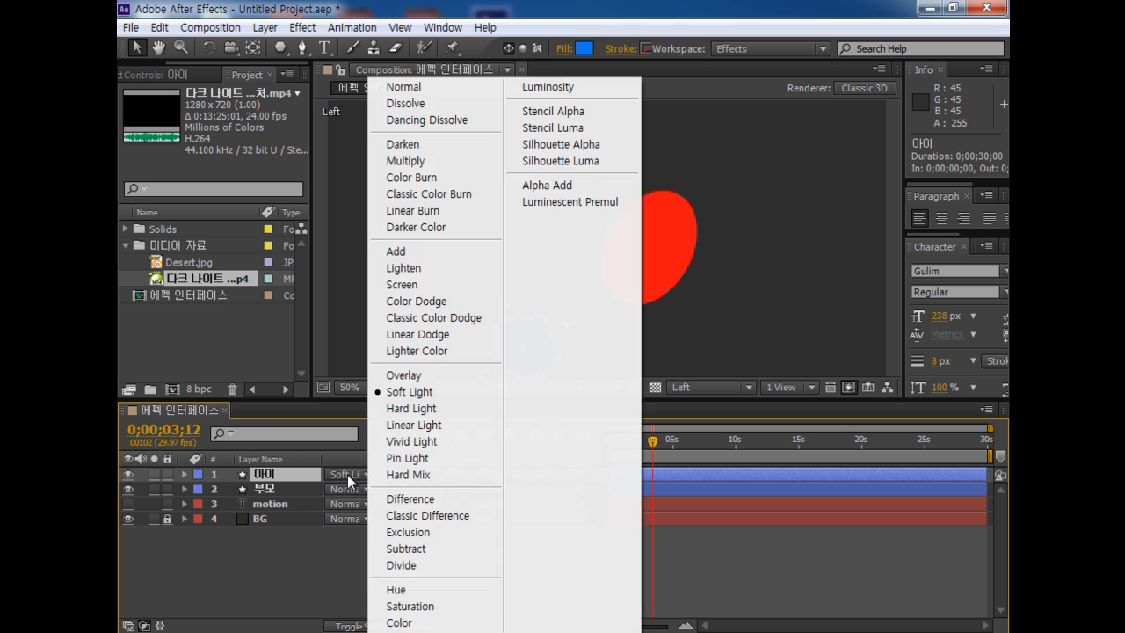
click(428, 160)
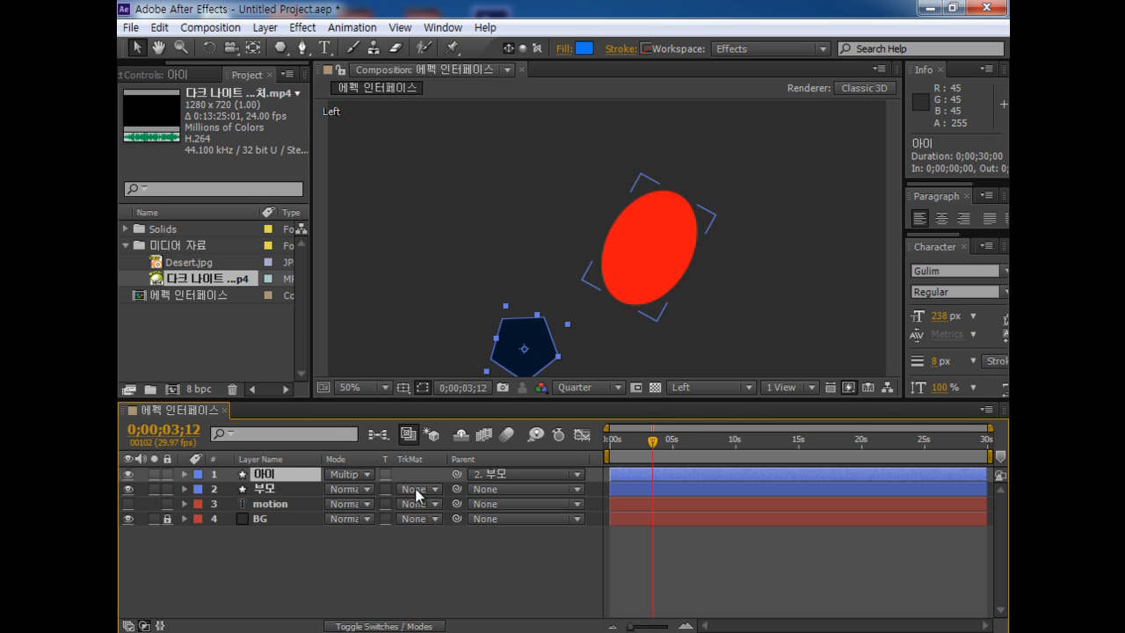
Try the Color Dodge, Linear Light and Classic Difference blending modes on the 부모 ellipse layer
click(642, 268)
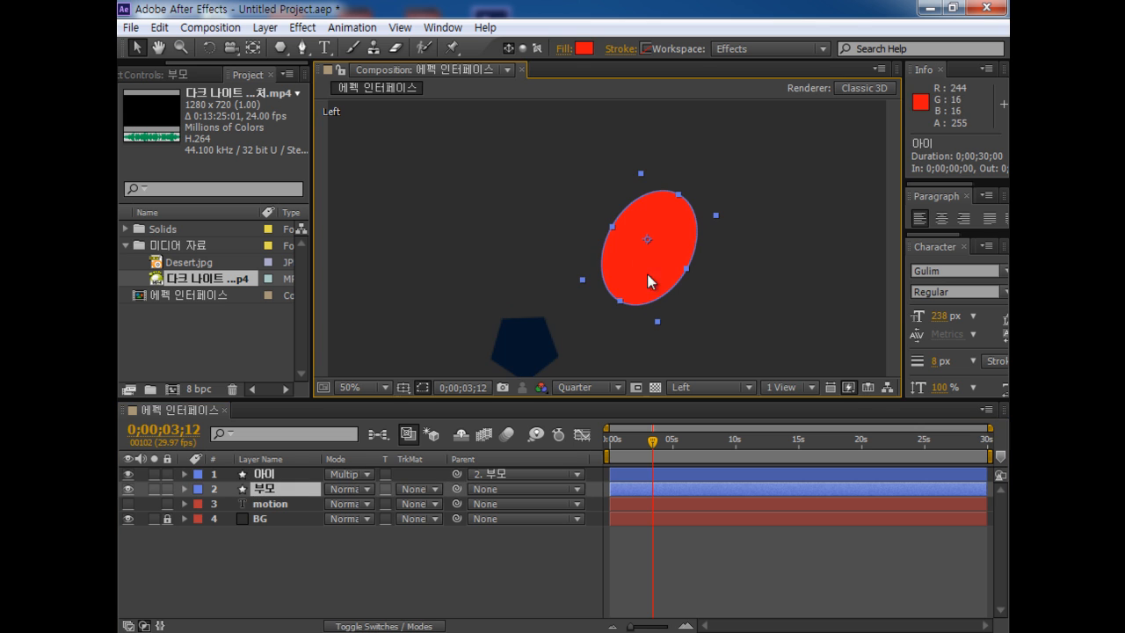
click(366, 495)
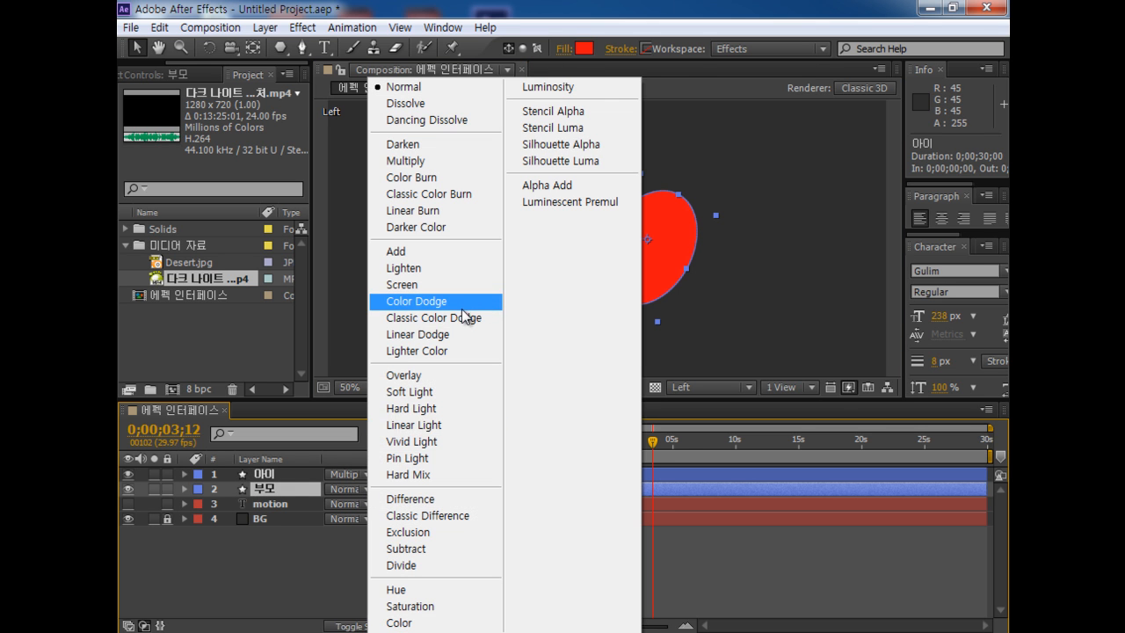
click(455, 307)
click(359, 488)
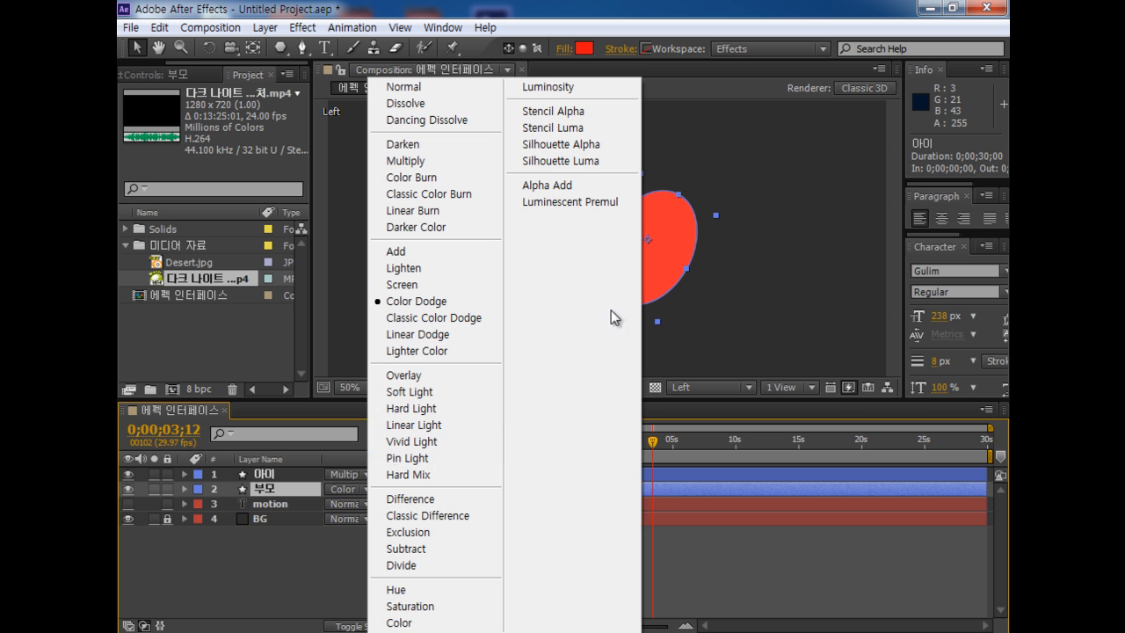
click(429, 426)
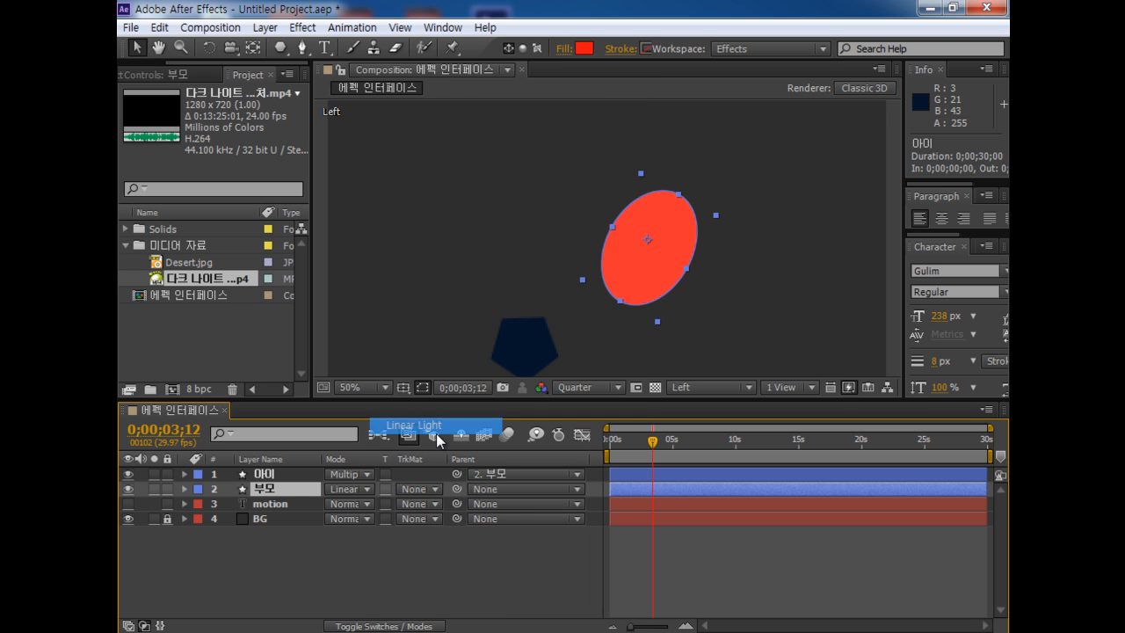
click(365, 493)
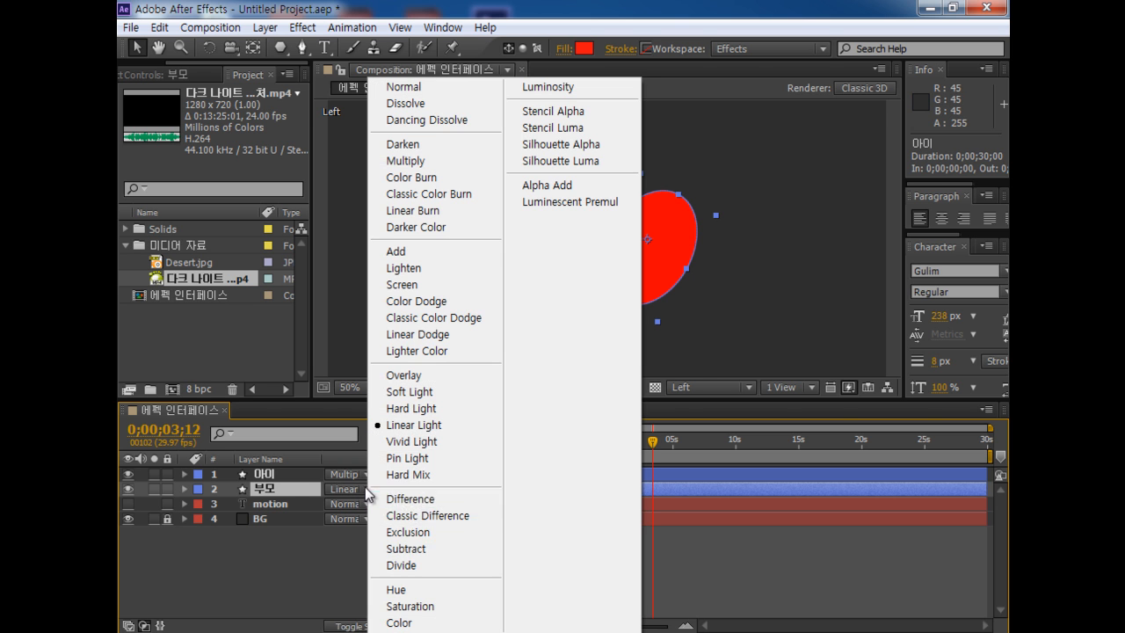
click(440, 515)
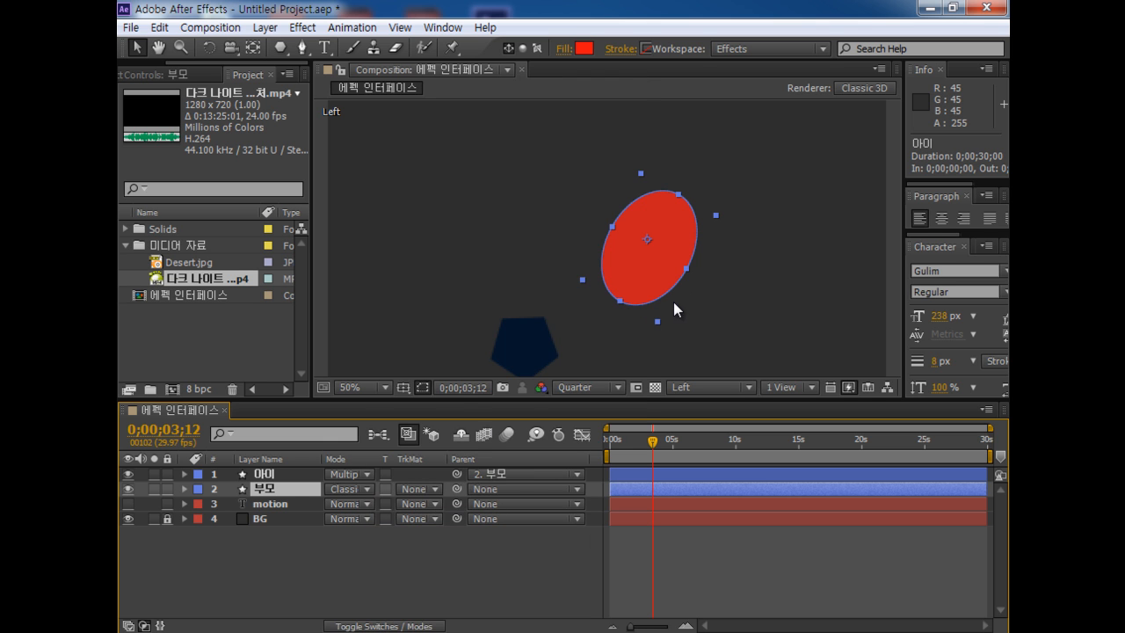
Try the Hue blending mode on the 부모 layer and return it to Normal
click(349, 488)
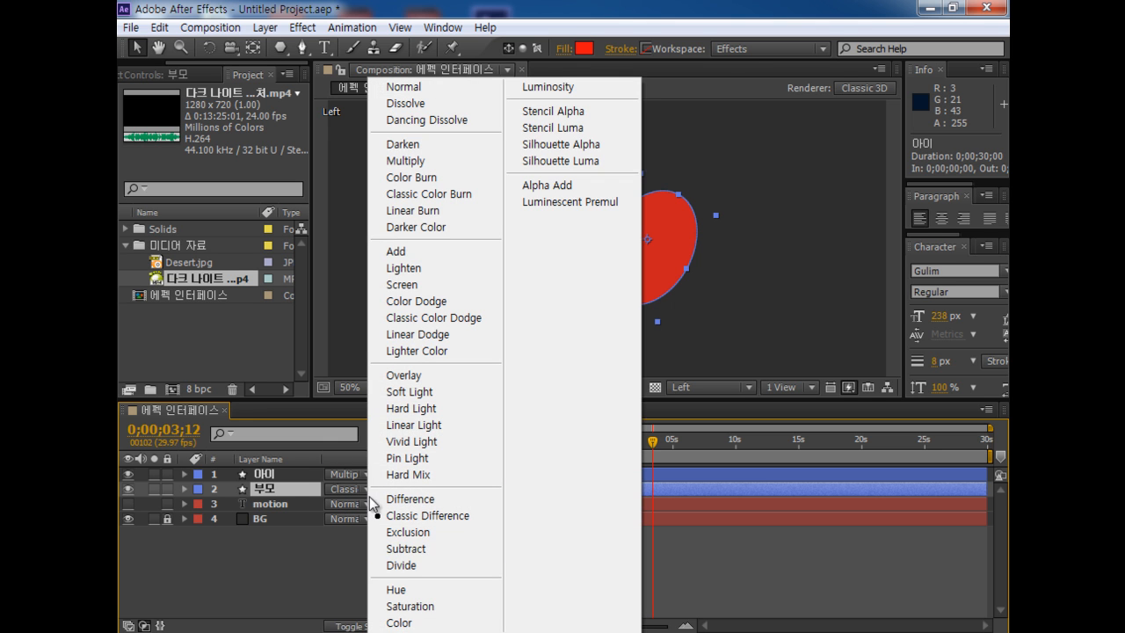
click(406, 589)
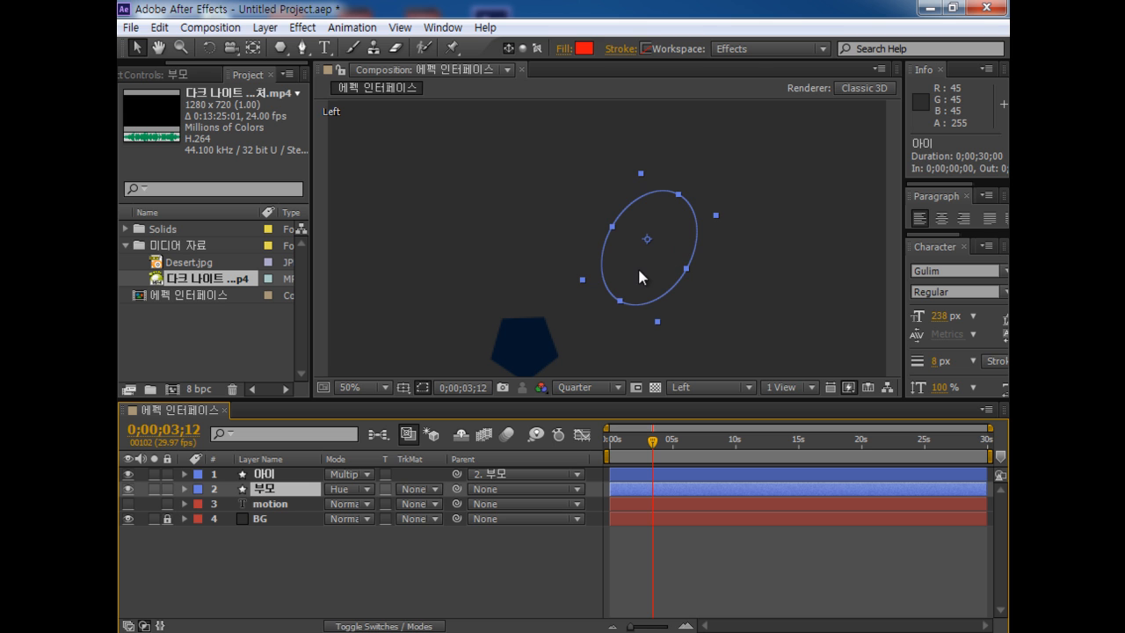
click(695, 268)
click(662, 255)
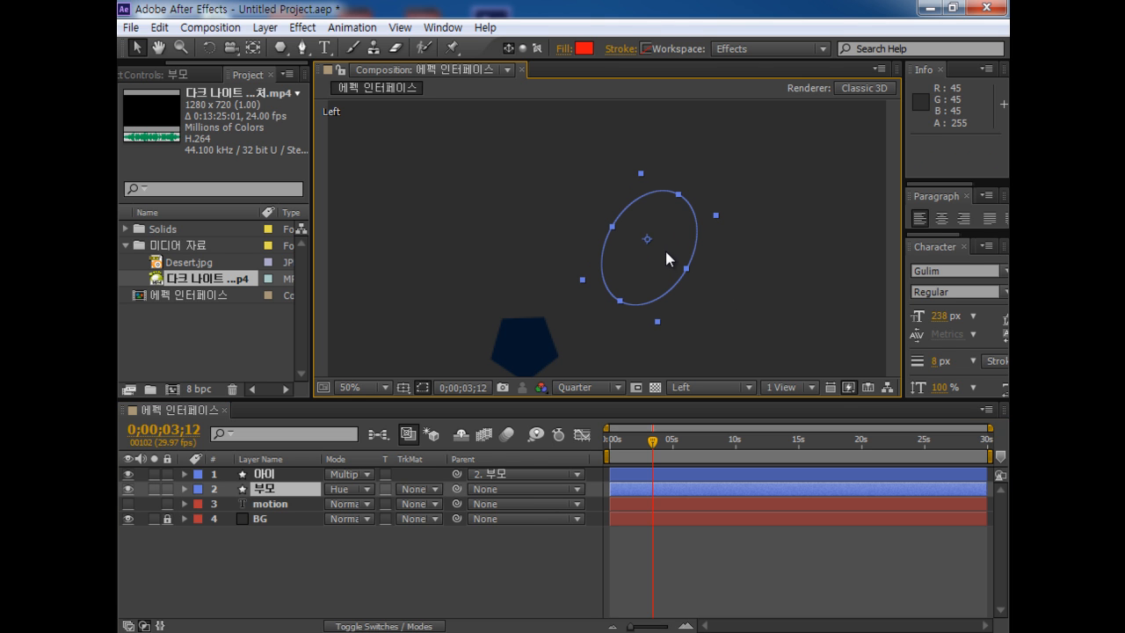
click(357, 488)
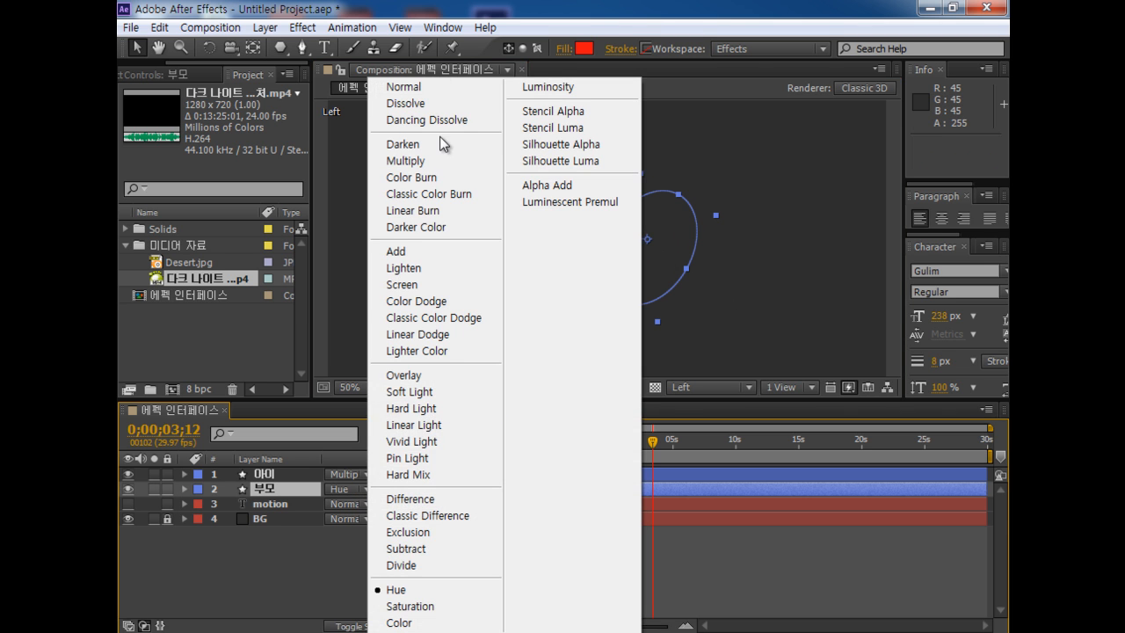
click(427, 89)
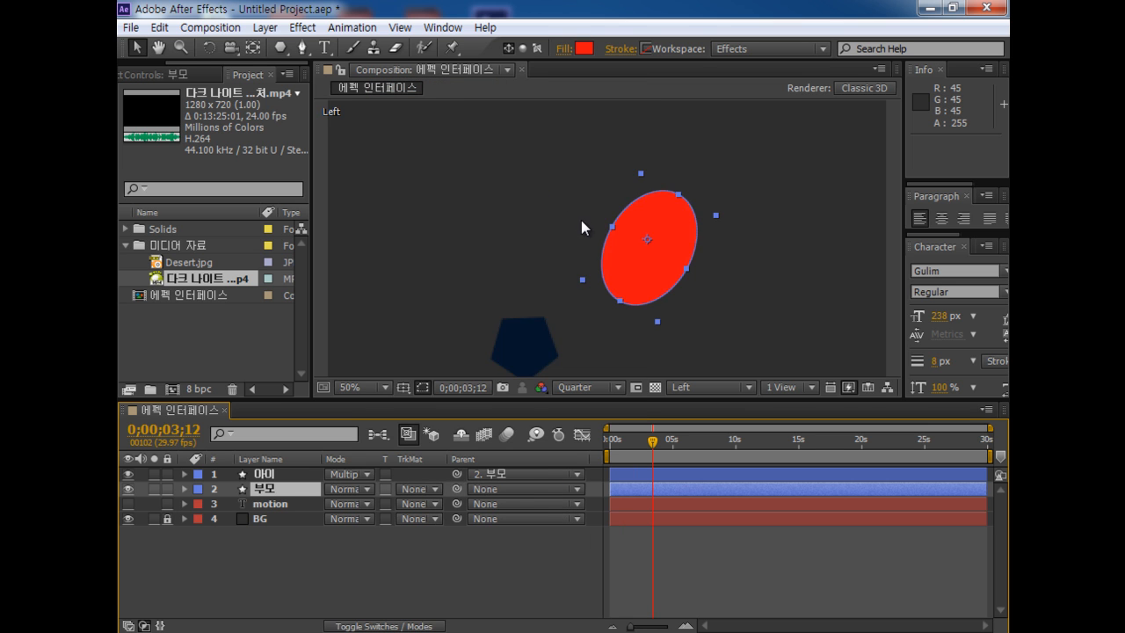
Show the whole composition at 25%, deselect all layers and widen the timeline's Mode and TrkMat columns
scroll(551, 258, down, 4)
scroll(689, 233, down, 2)
scroll(690, 233, up, 4)
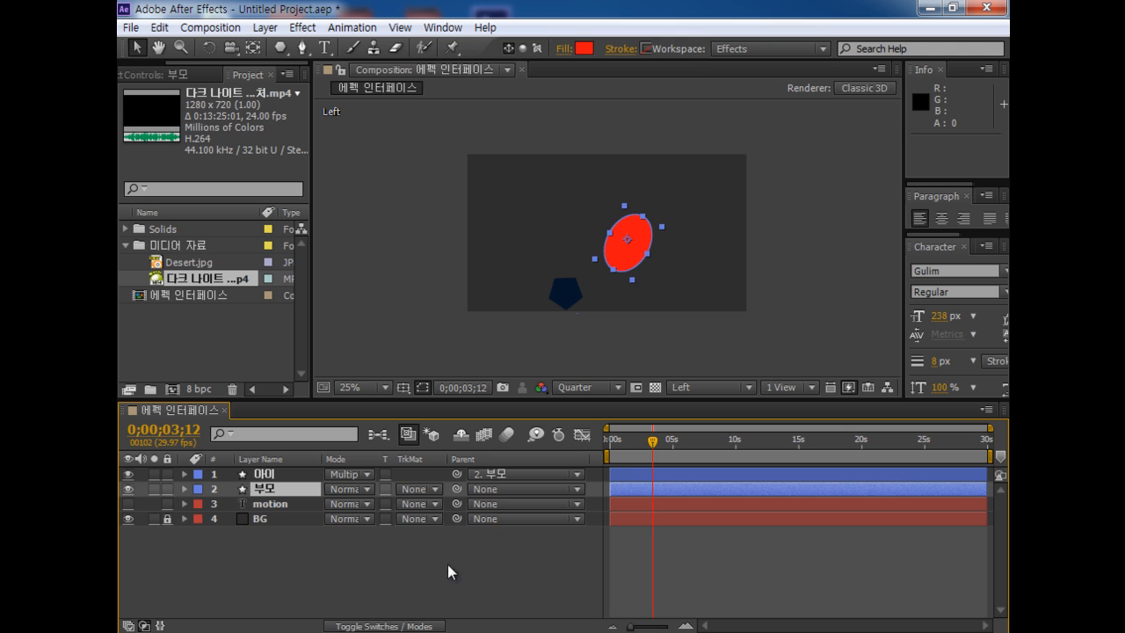
click(467, 550)
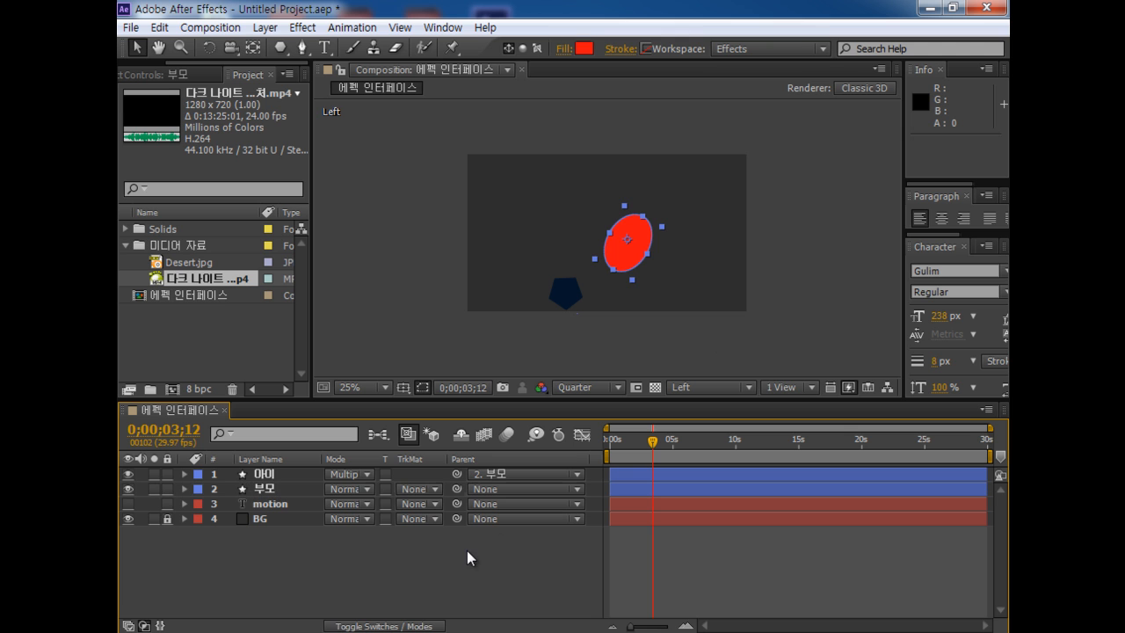
click(436, 488)
click(345, 552)
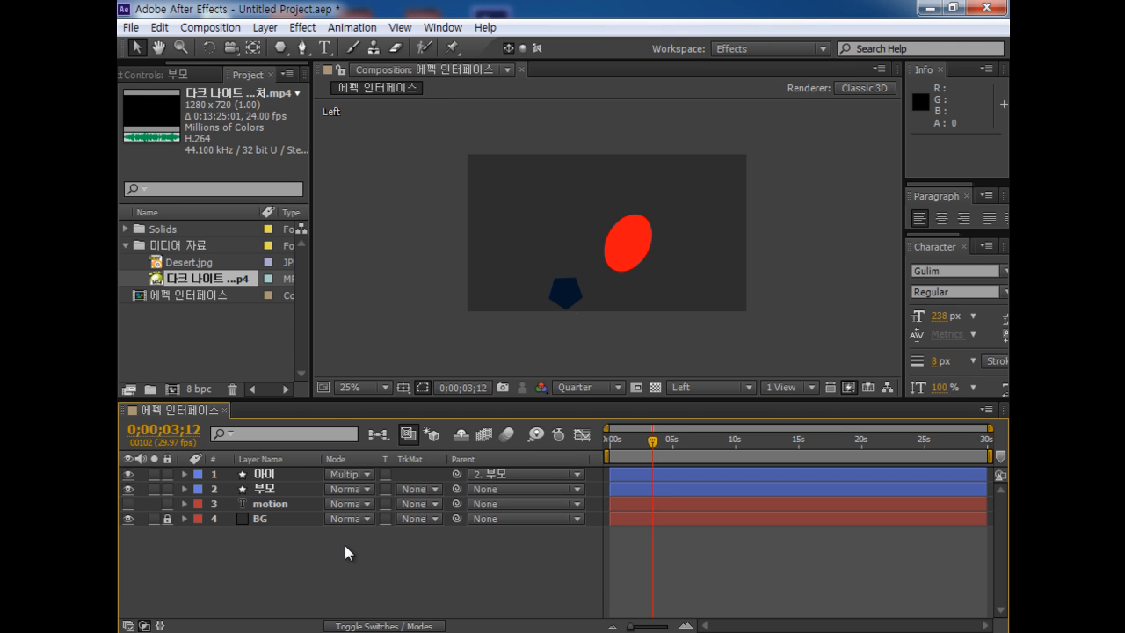
drag(441, 458, 513, 462)
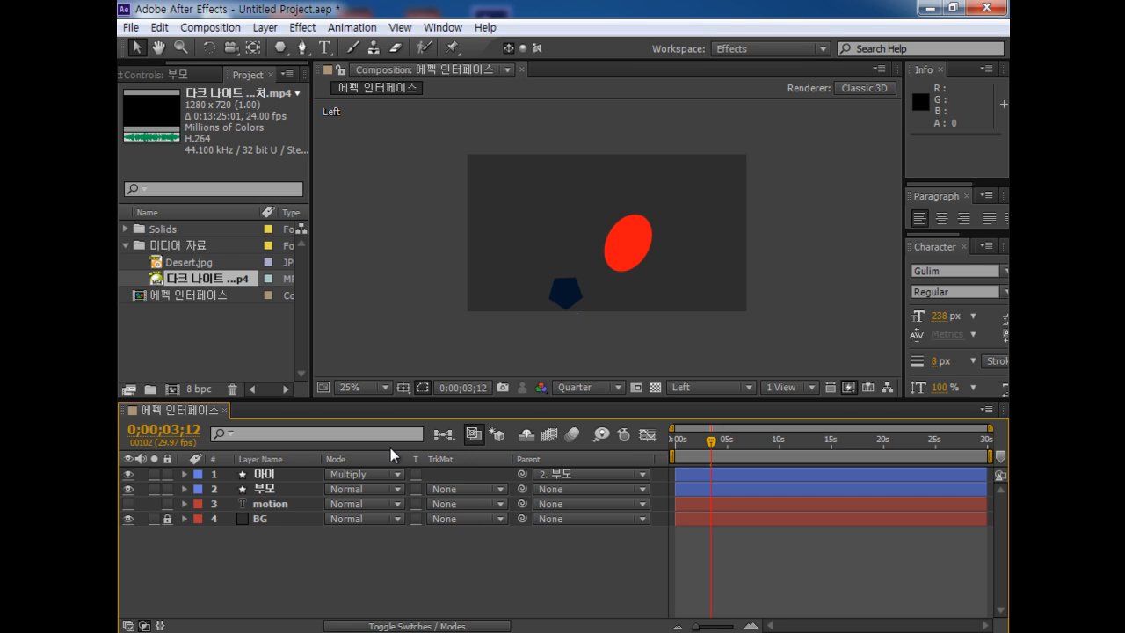
Create a new composition with the default settings and rename it 마스크
click(225, 337)
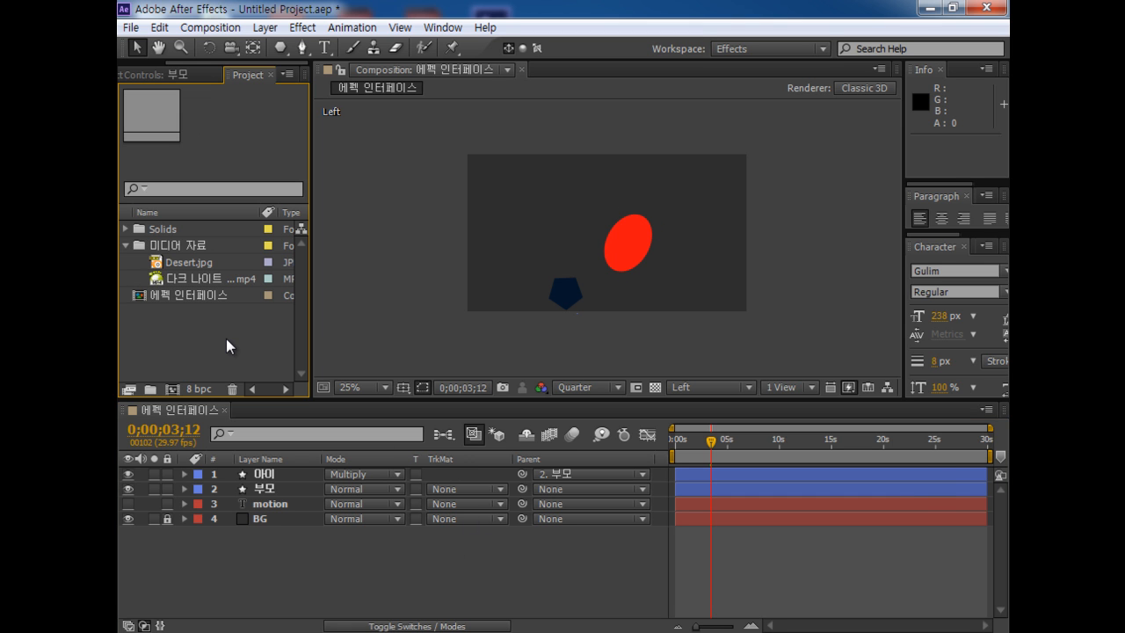
key(ctrl+n)
key(Return)
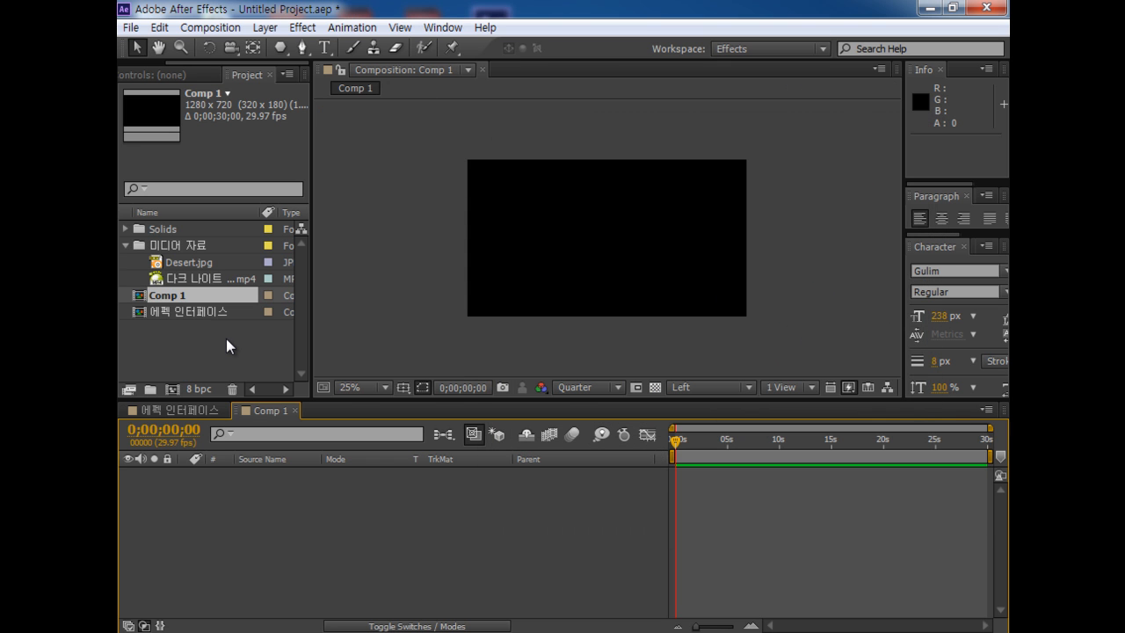
click(187, 296)
key(Return)
text(ㅇ)
key(BackSpace)
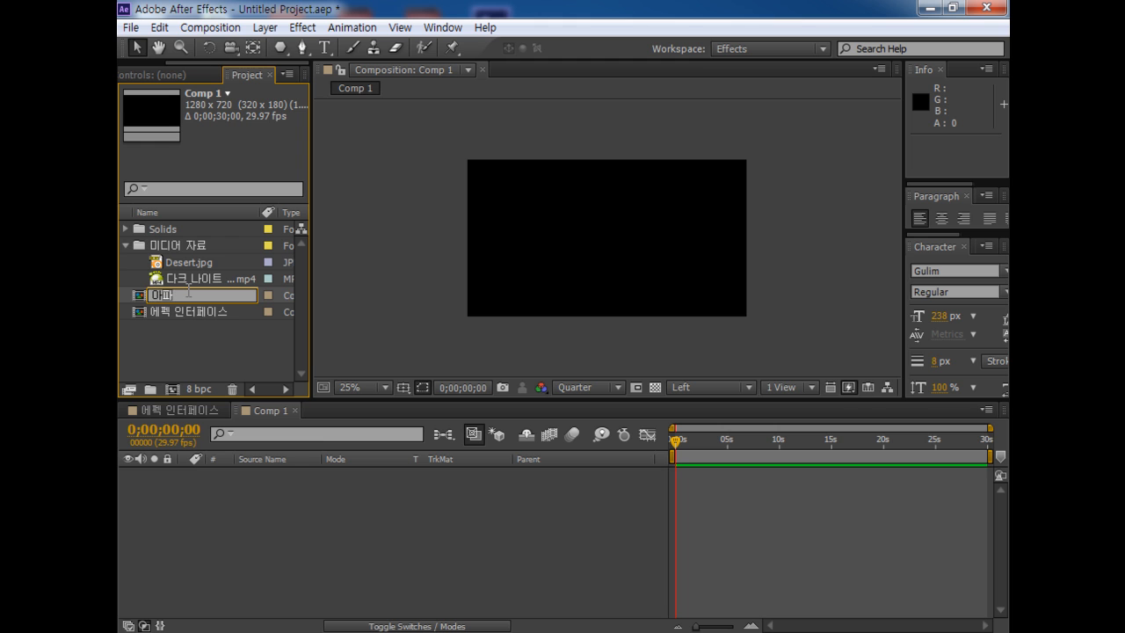
text(마스크)
key(Return)
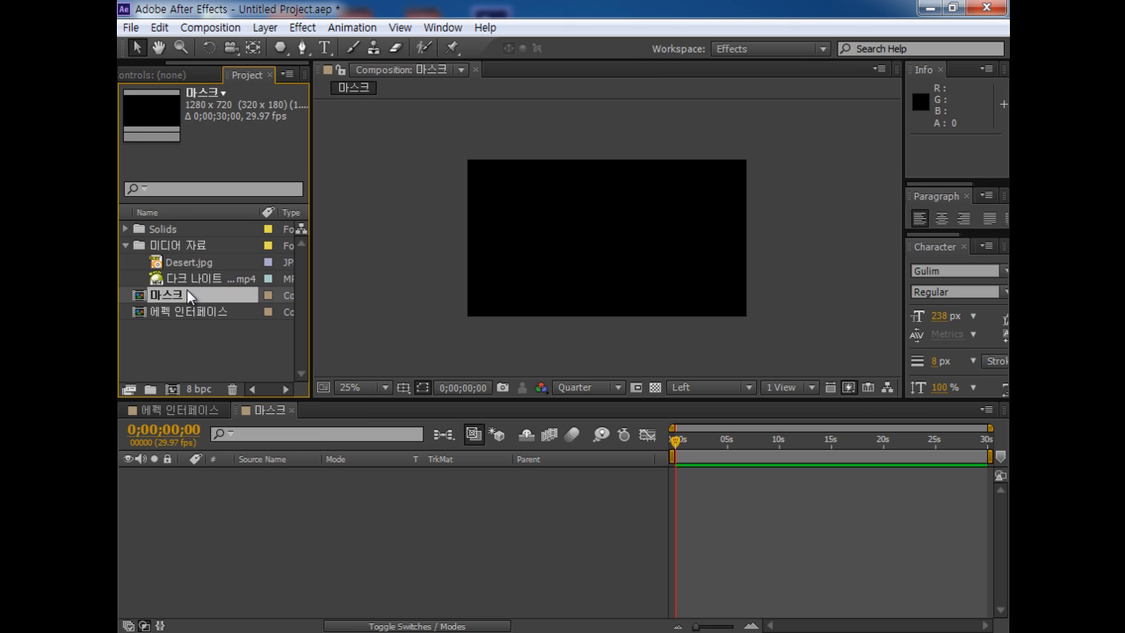
Add the 다크 나이트 mp4 clip to the 마스크 composition and move the current time to 0;00;05;23
drag(171, 278, 360, 518)
drag(710, 436, 852, 444)
drag(726, 439, 736, 443)
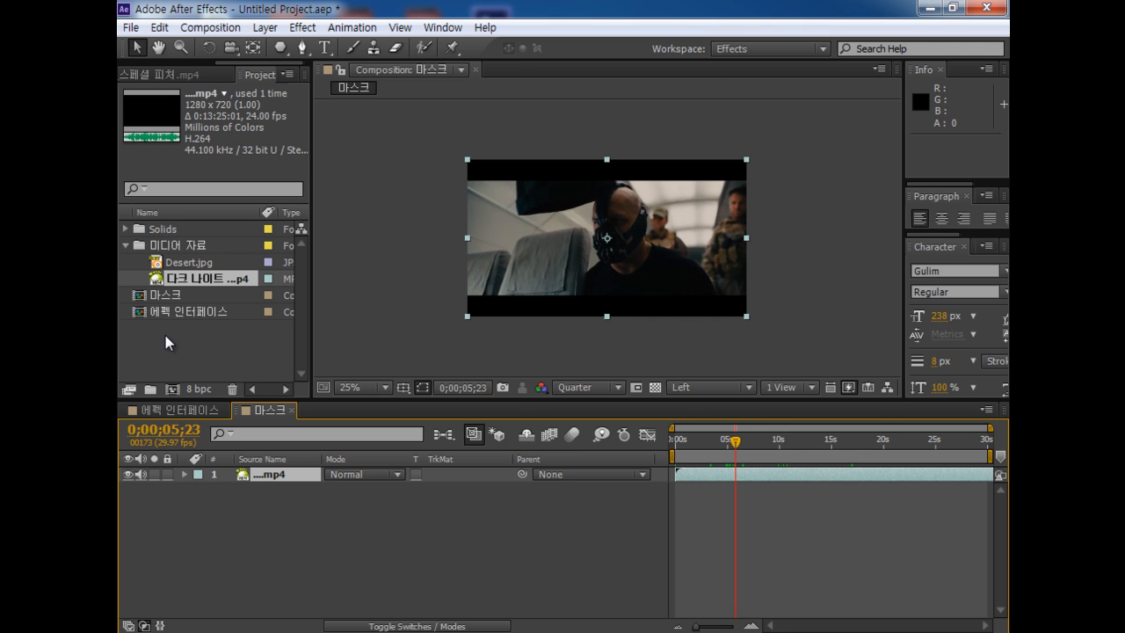
click(302, 532)
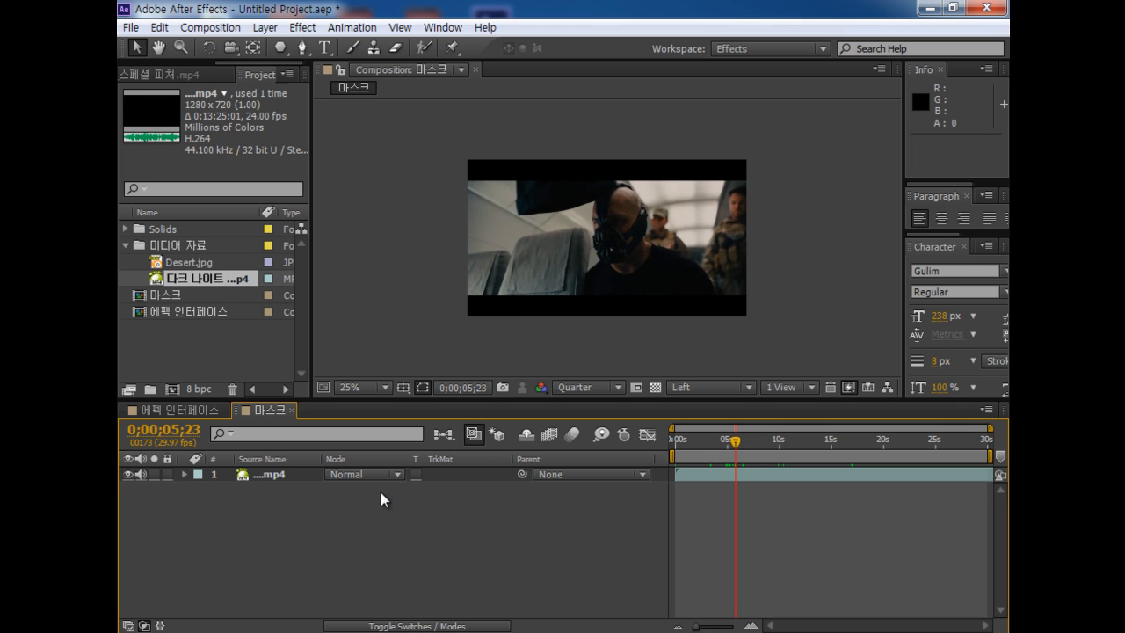
key(ctrl+y)
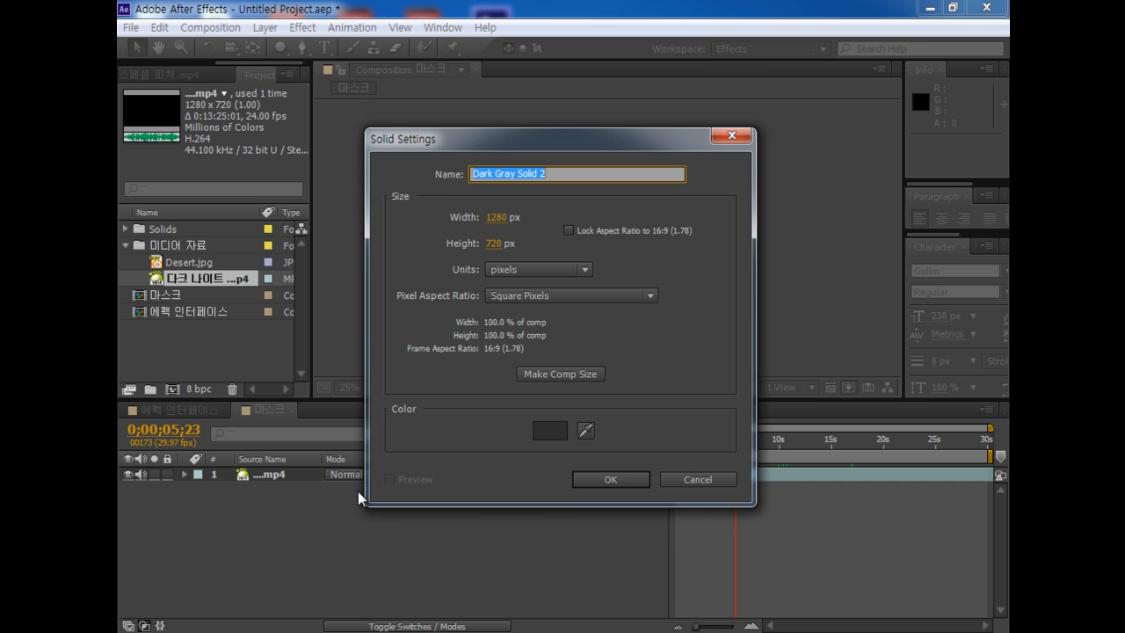
click(564, 430)
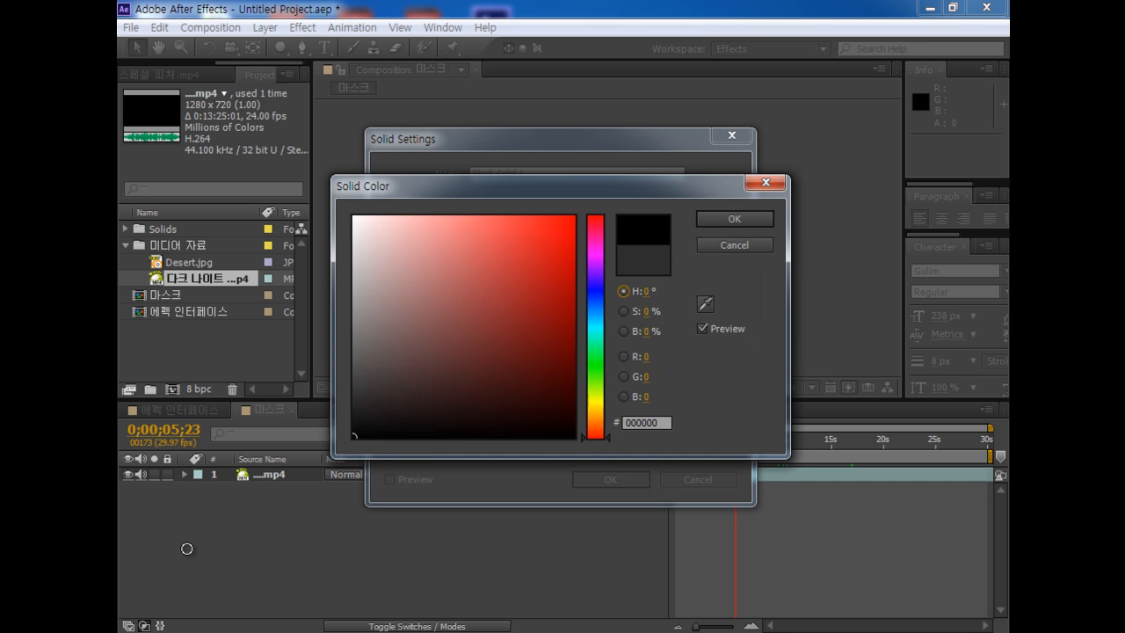
click(753, 218)
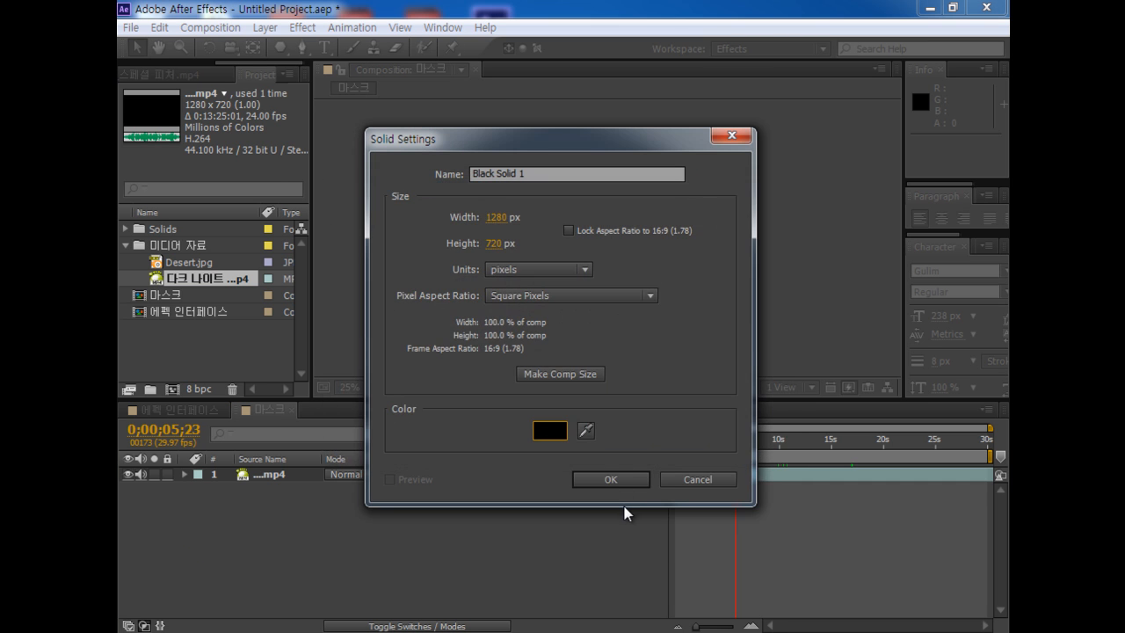
click(701, 479)
Draw a circle over the masked man with the Ellipse tool and set its fill color to black (000000)
click(283, 48)
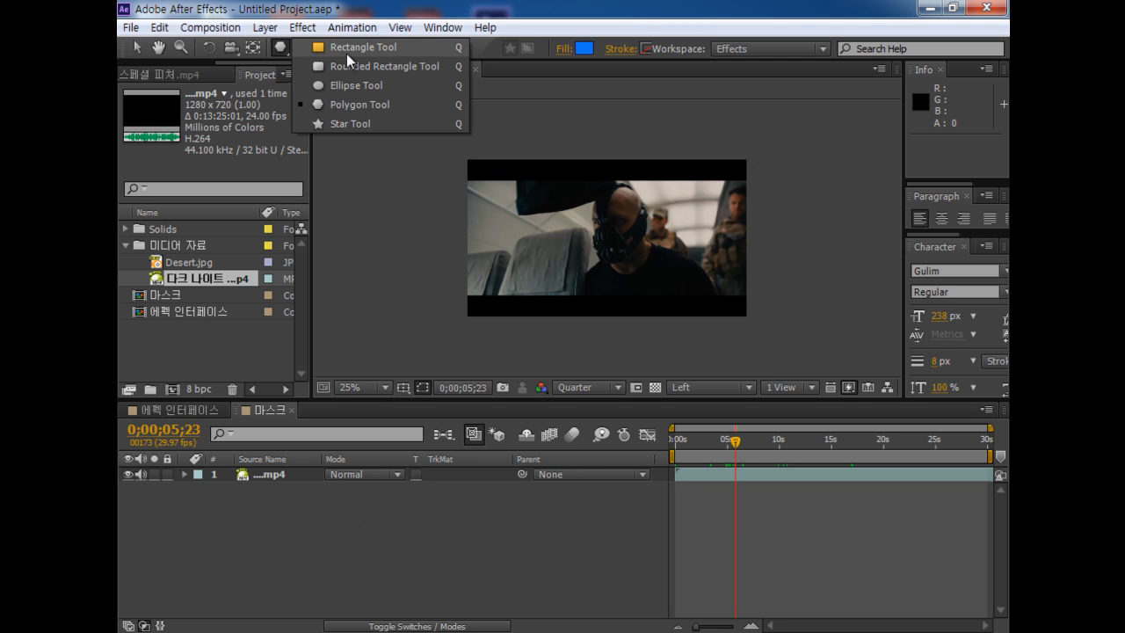
click(352, 84)
drag(577, 203, 665, 261)
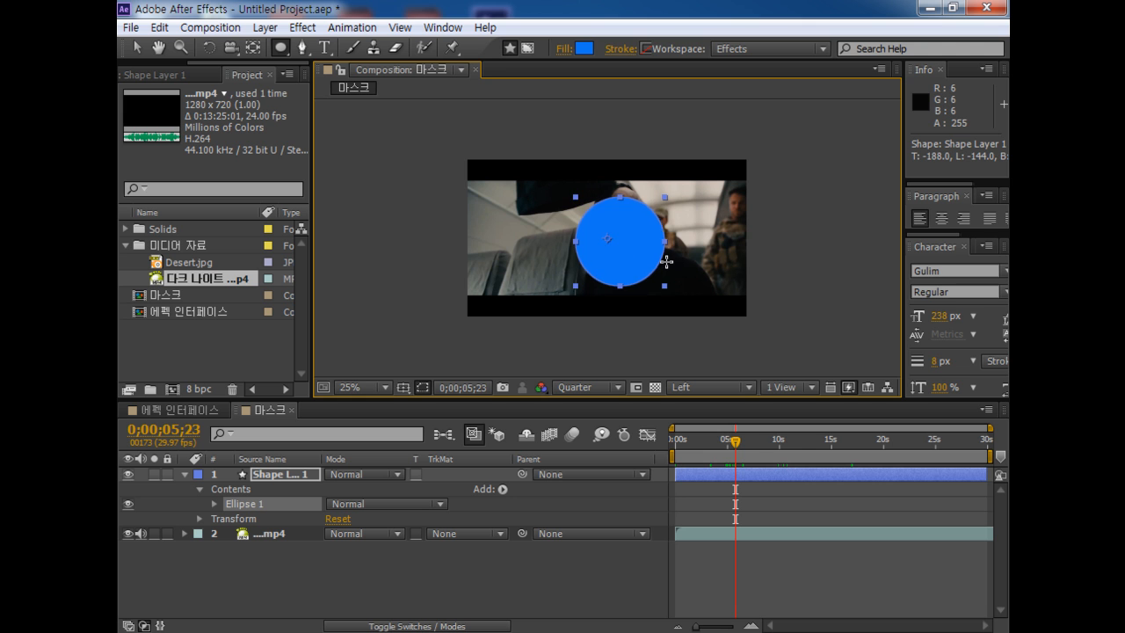
click(587, 48)
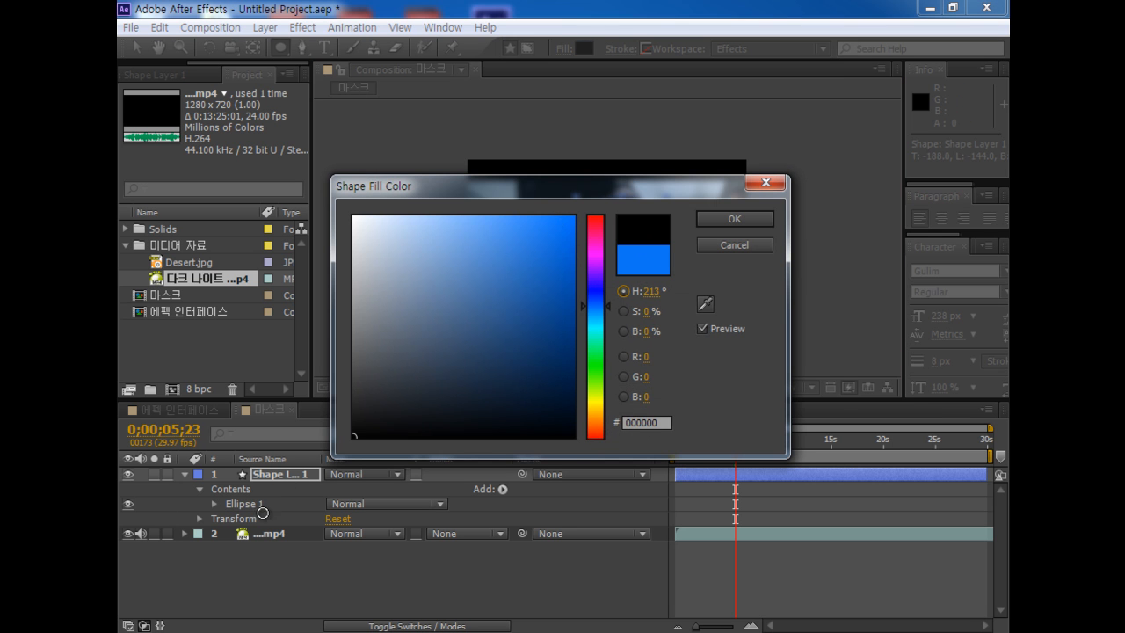
click(735, 220)
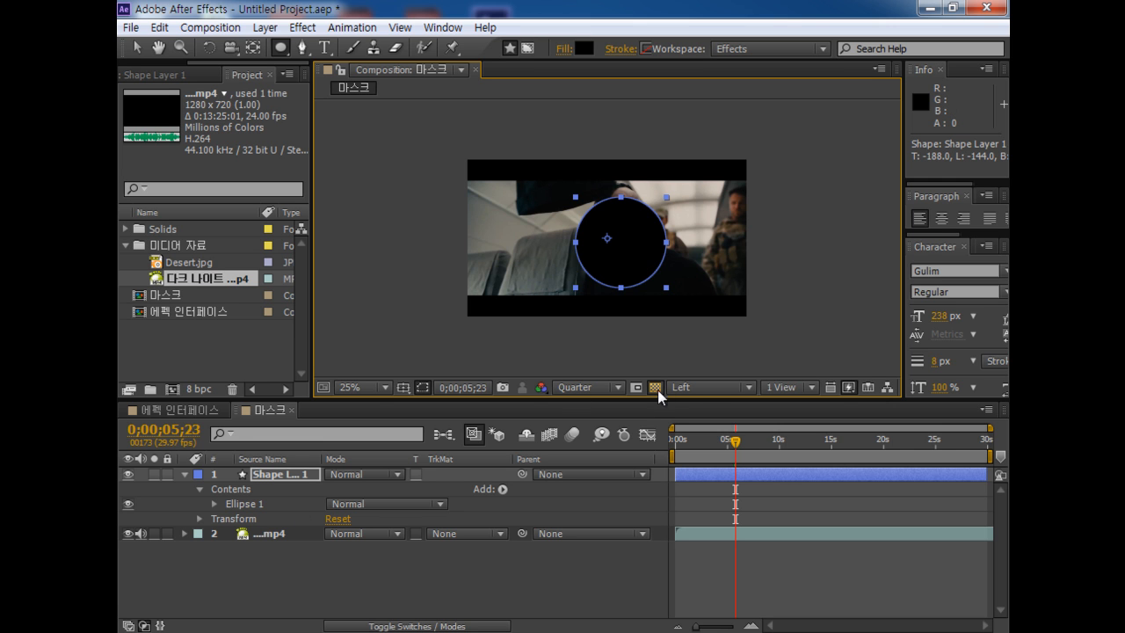
Move the black circle up over the masked man's head and collapse the shape layer's properties
click(136, 47)
click(628, 233)
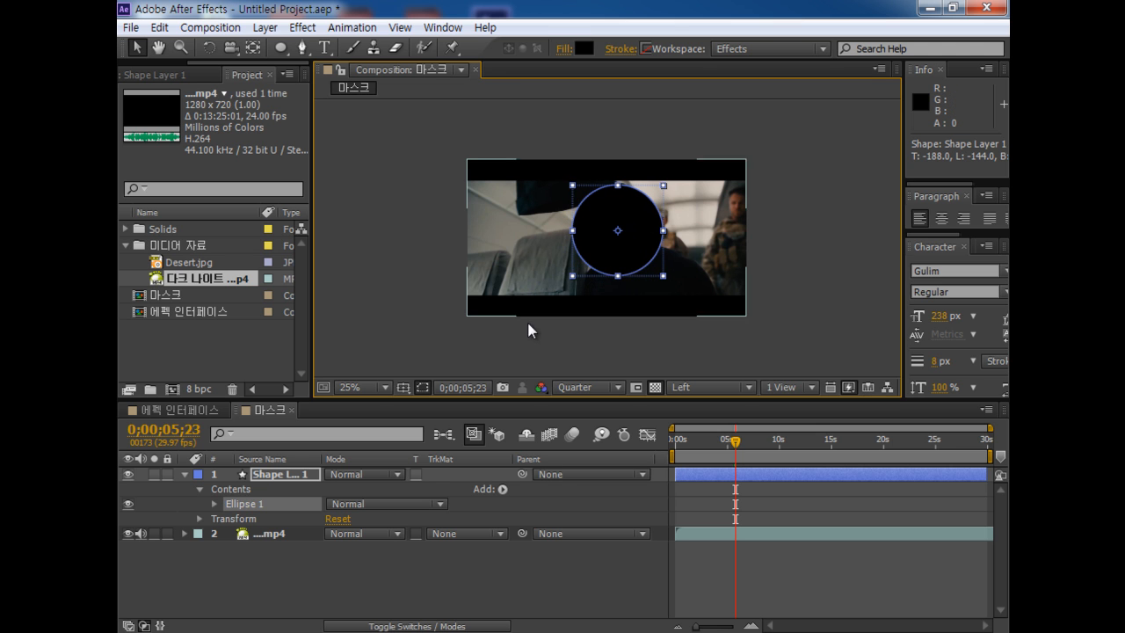
click(414, 557)
click(184, 473)
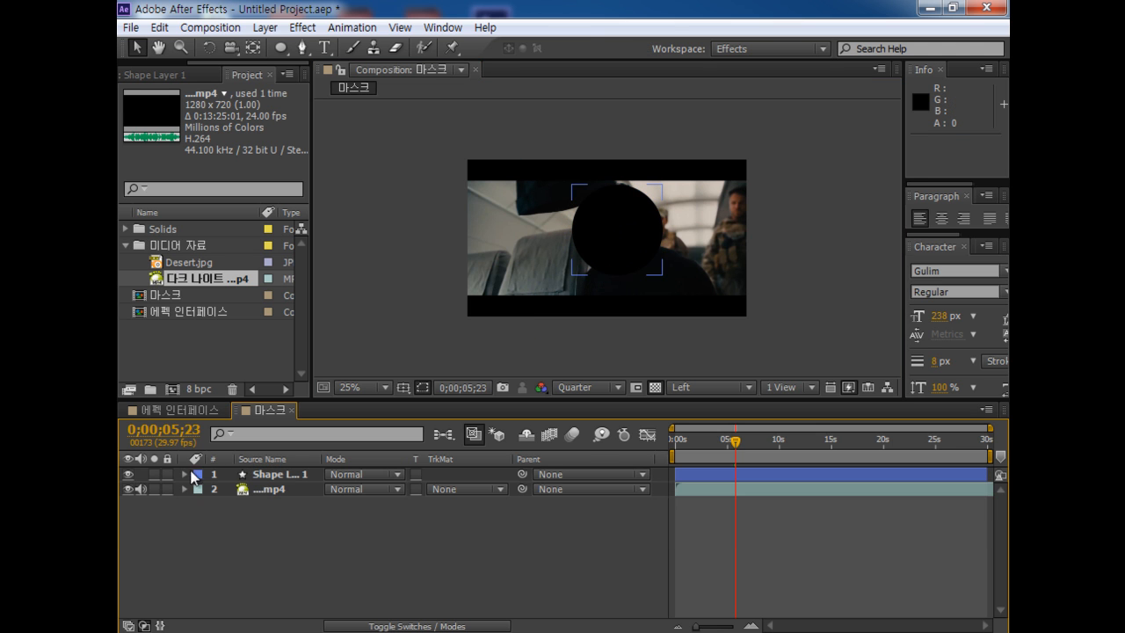
Try Luma Matte and Luma Inverted Matte on the mp4 layer, using Shape Layer 1 as the matte
click(288, 476)
click(471, 486)
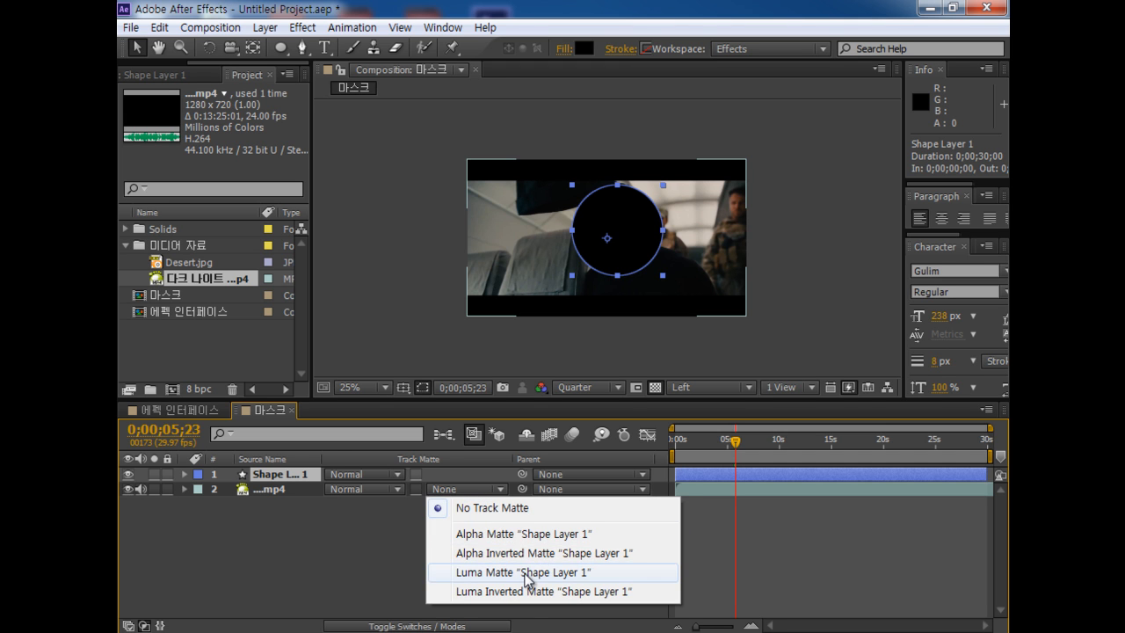
click(523, 572)
click(482, 488)
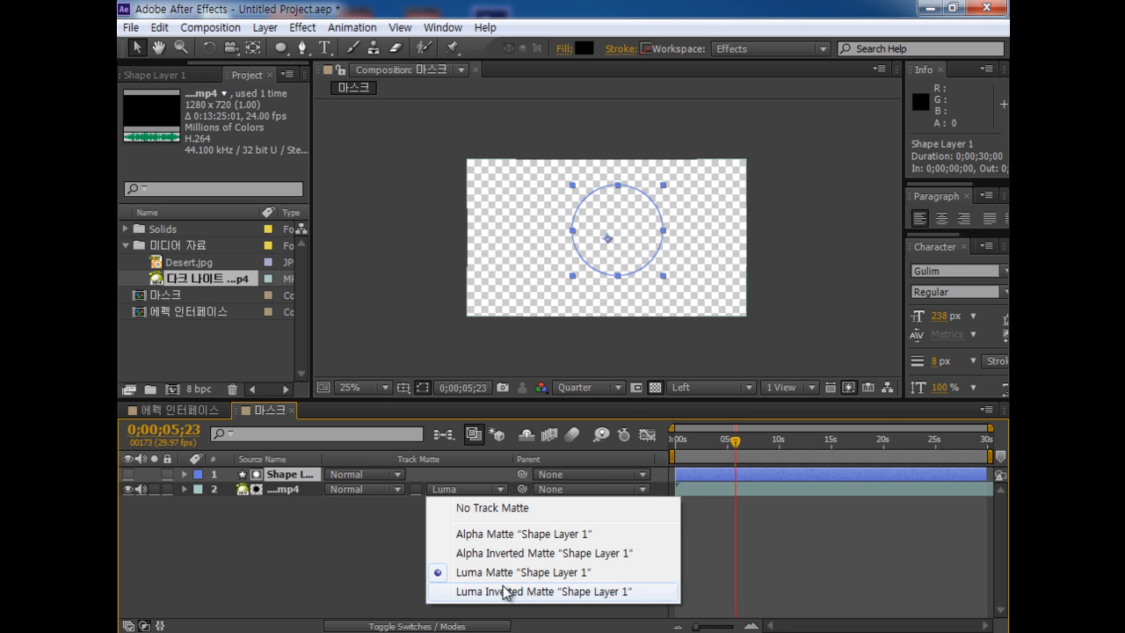
click(502, 590)
Try Alpha Matte on the mp4 layer and settle on Alpha Inverted Matte from Shape Layer 1
click(504, 489)
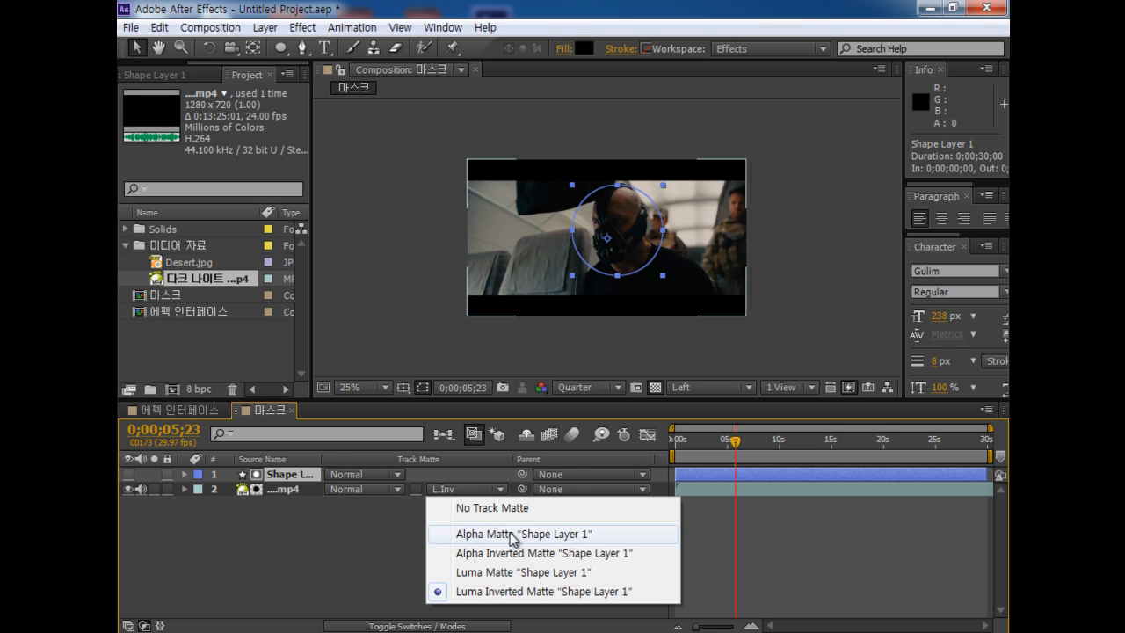
click(510, 536)
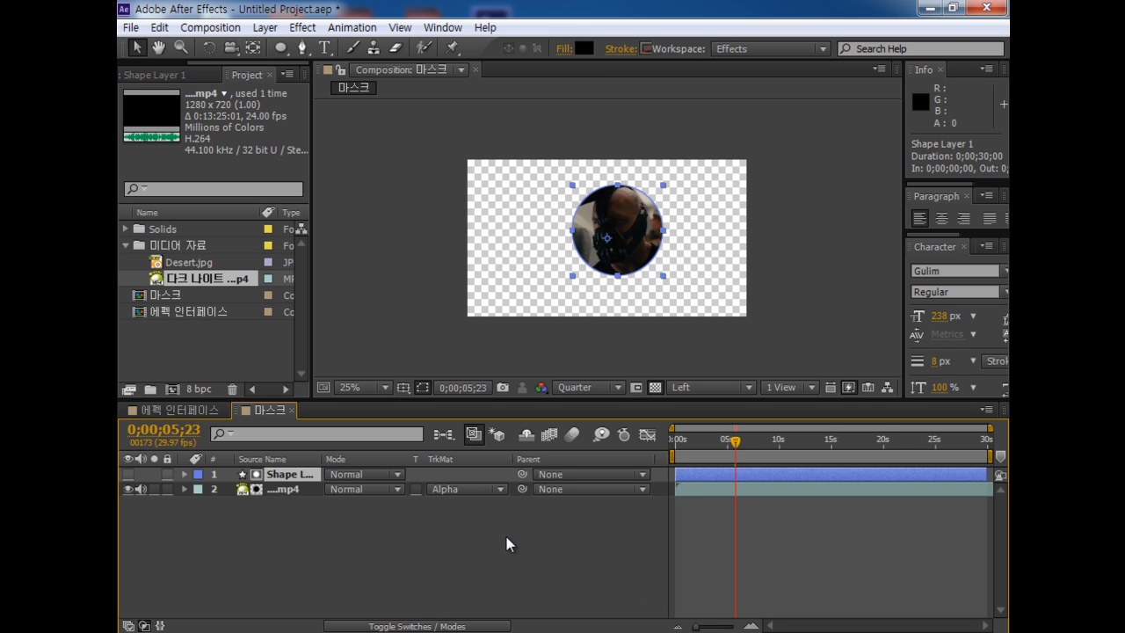
click(487, 489)
click(496, 553)
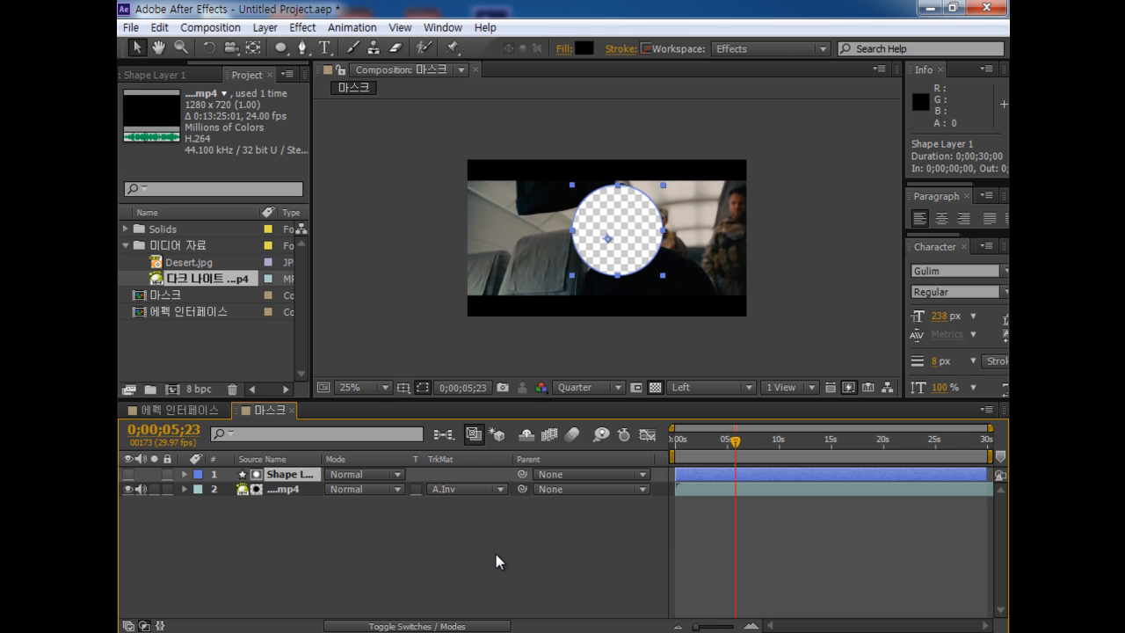
Add Desert.jpg from the project to the 마스크 composition as the lowest layer, beneath the mp4 video
click(830, 282)
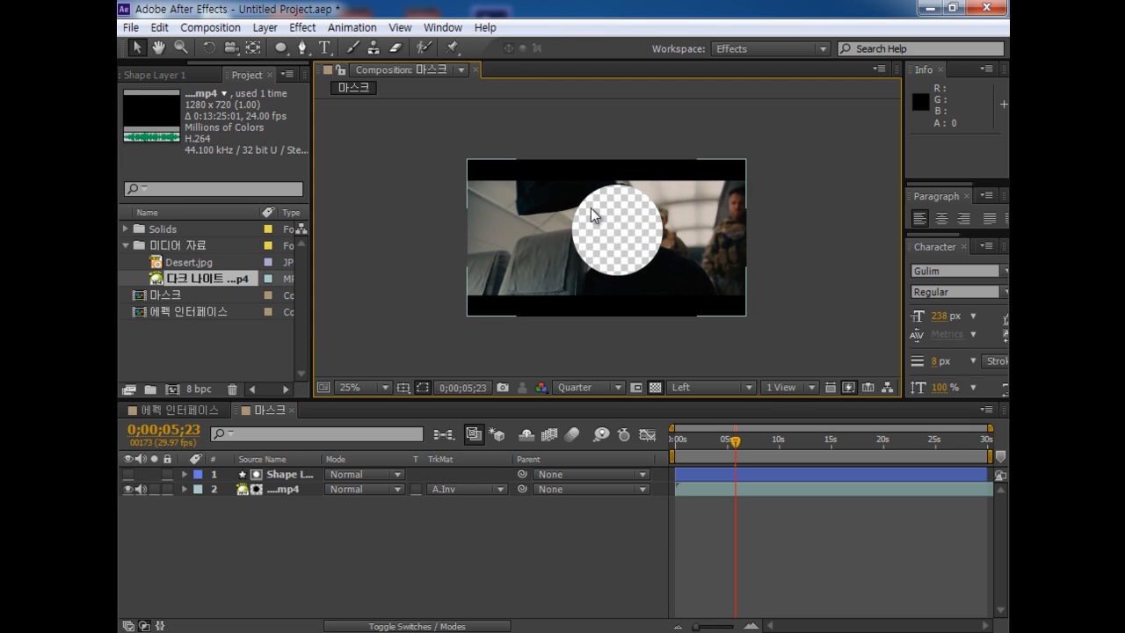
drag(170, 265, 297, 508)
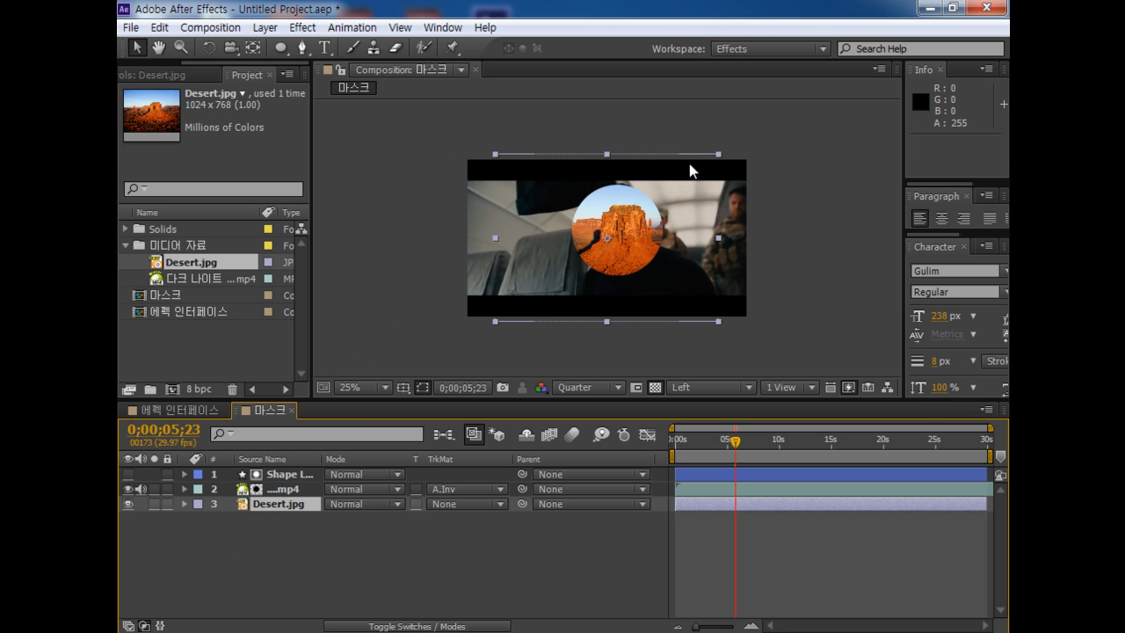
click(470, 542)
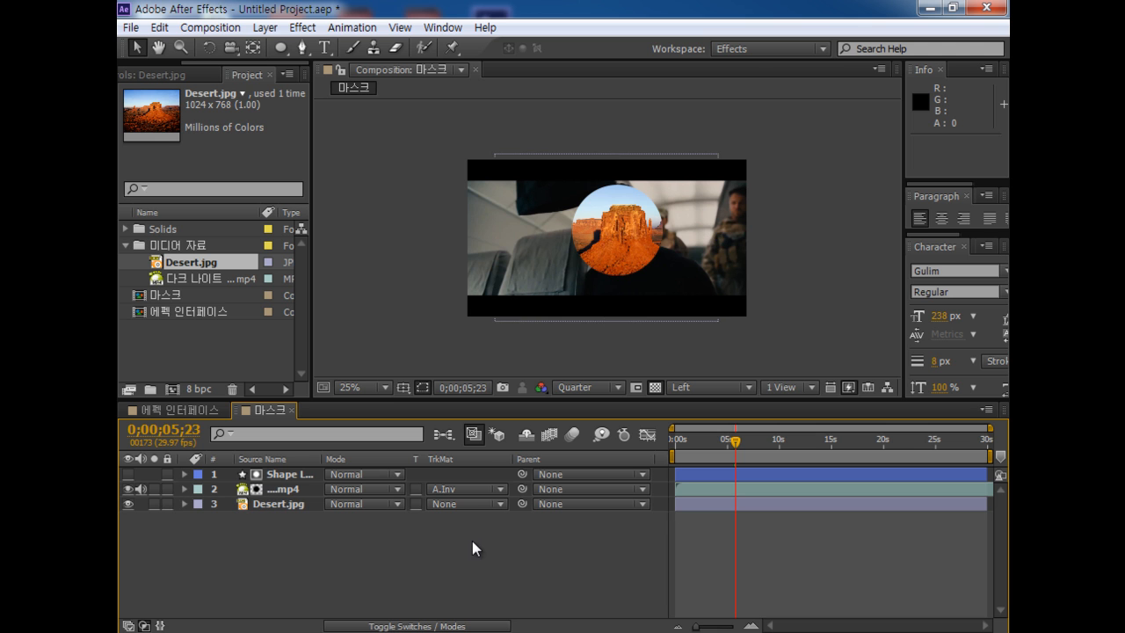
Try Alpha Matte and Luma Matte on the mp4 layer and settle on Luma Inverted Matte from Shape Layer 1
click(485, 490)
click(492, 534)
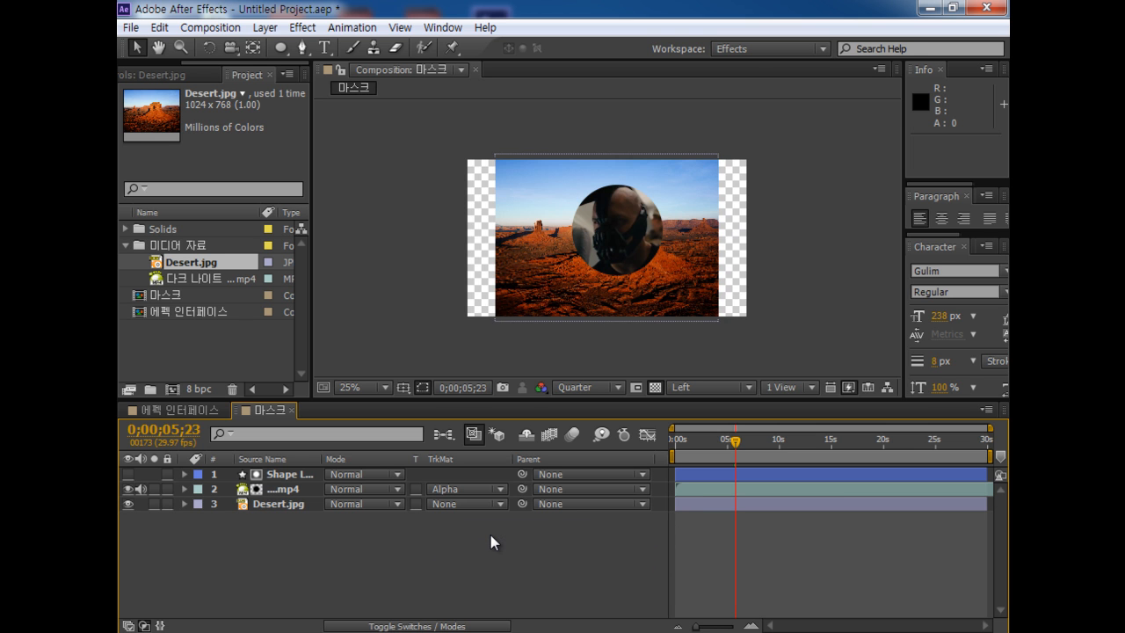
click(481, 491)
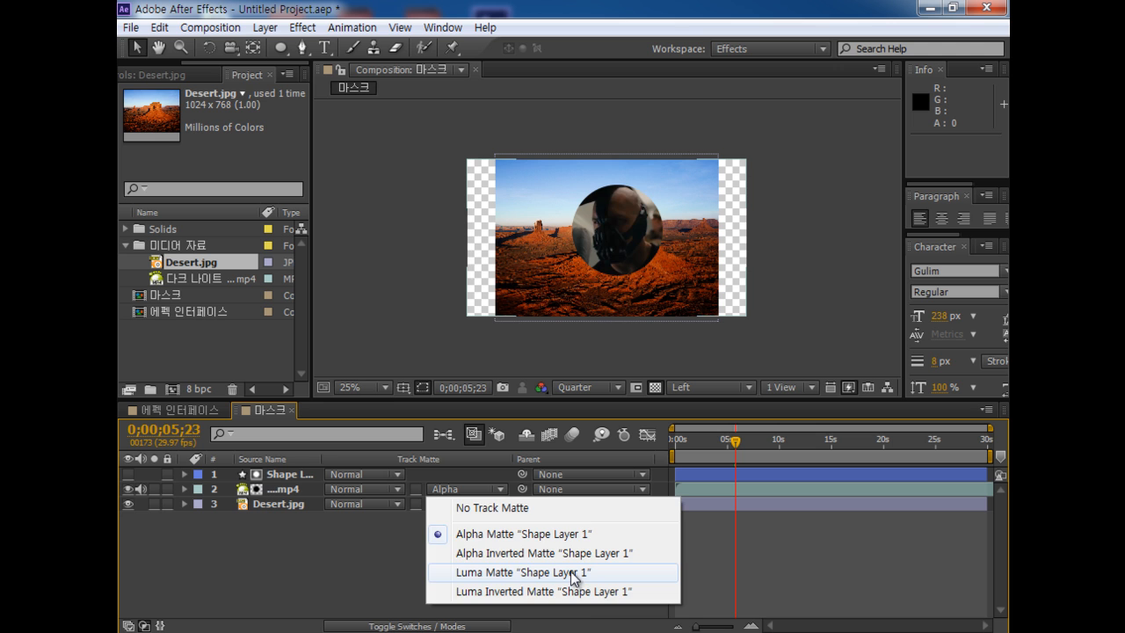
click(570, 571)
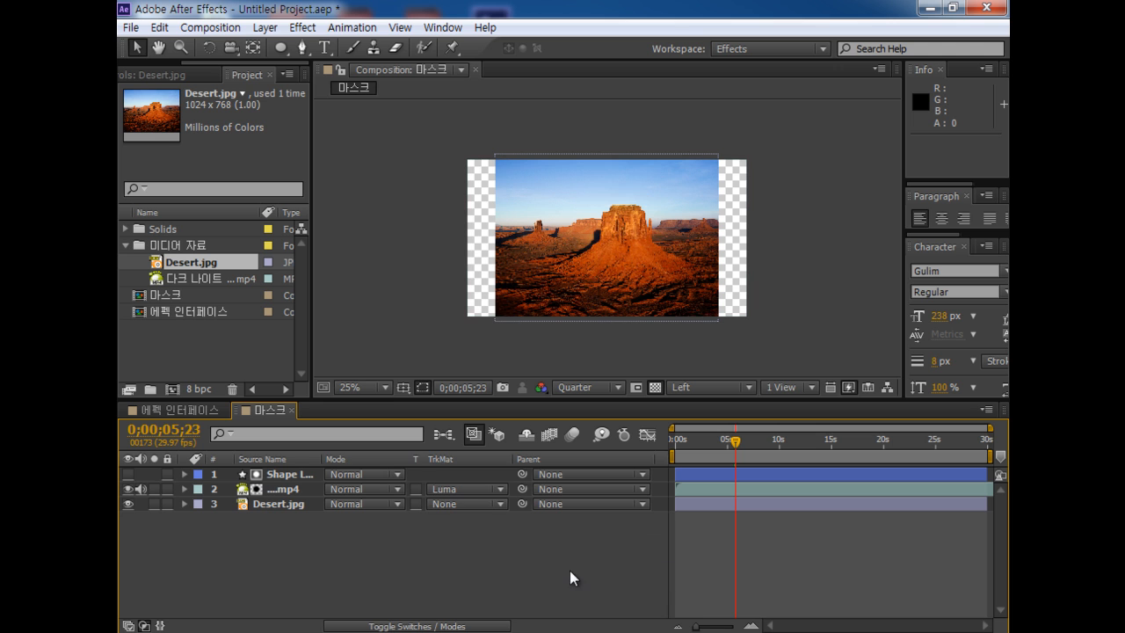
click(475, 489)
click(480, 591)
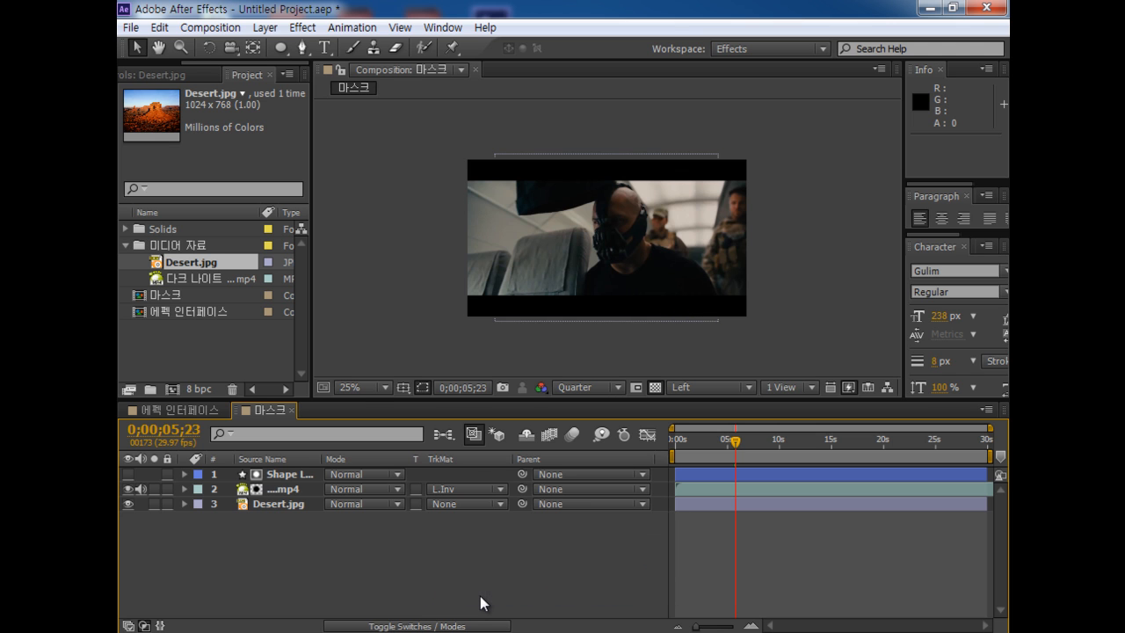
click(475, 489)
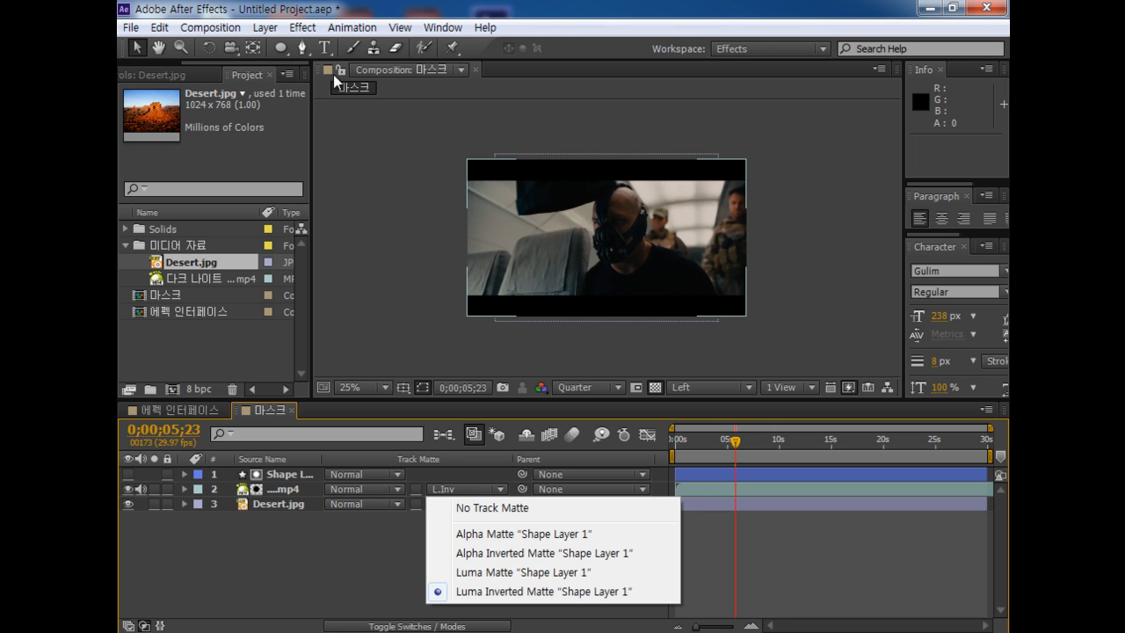
click(339, 452)
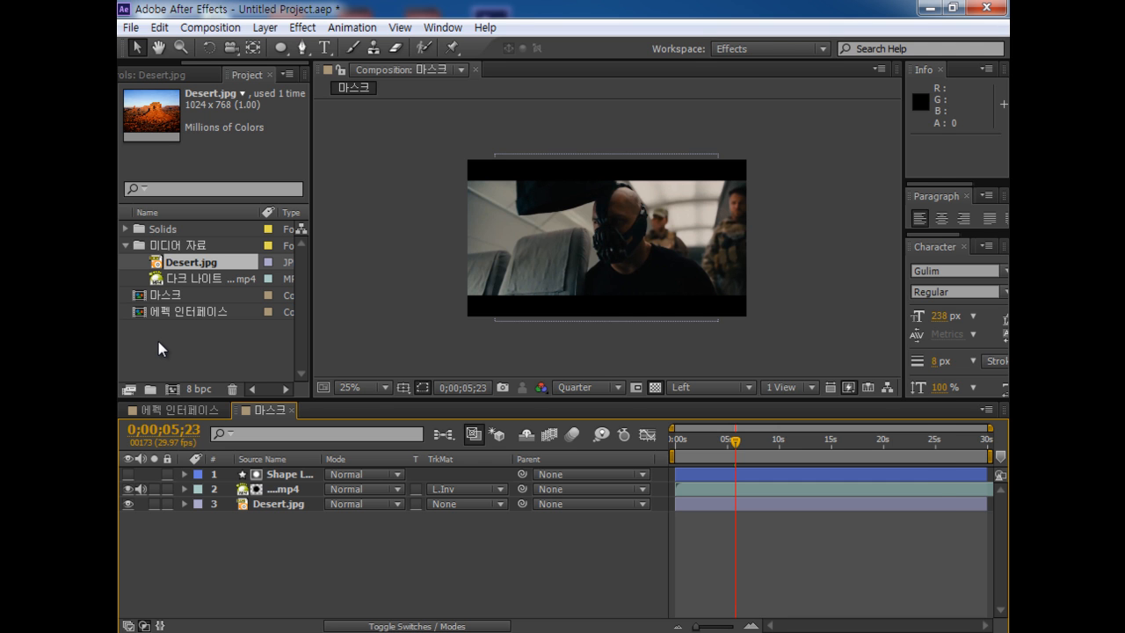
Create a new composition named Transform with the HDV/HDTV 720 29.97 preset and add Desert.jpg to it
key(ctrl+n)
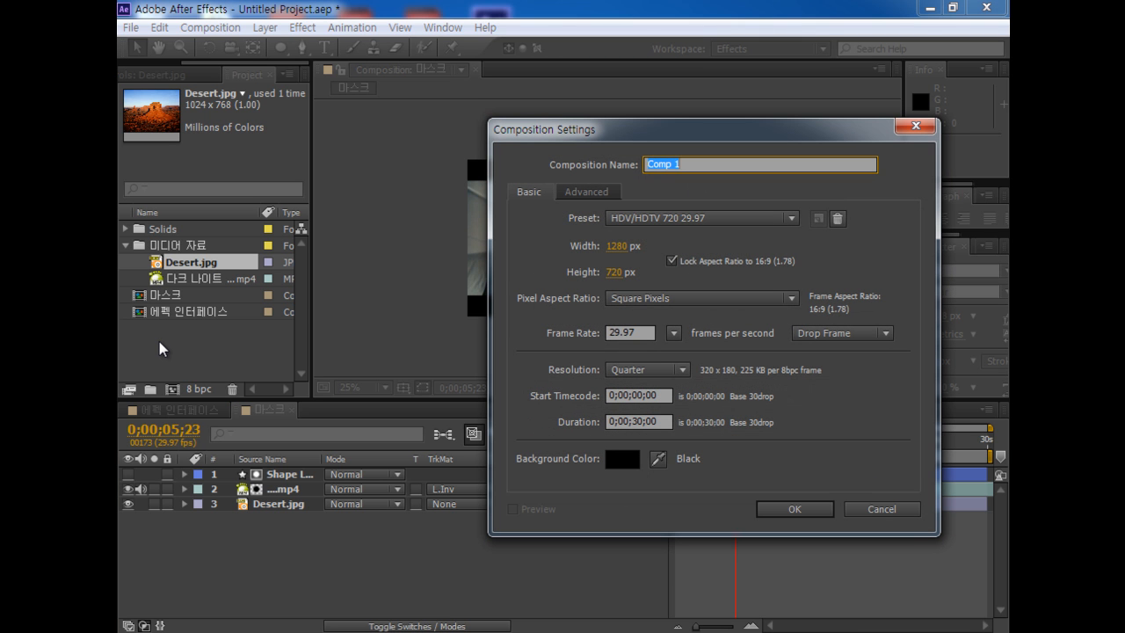
key(BackSpace)
text(Transform)
key(Return)
drag(180, 278, 252, 524)
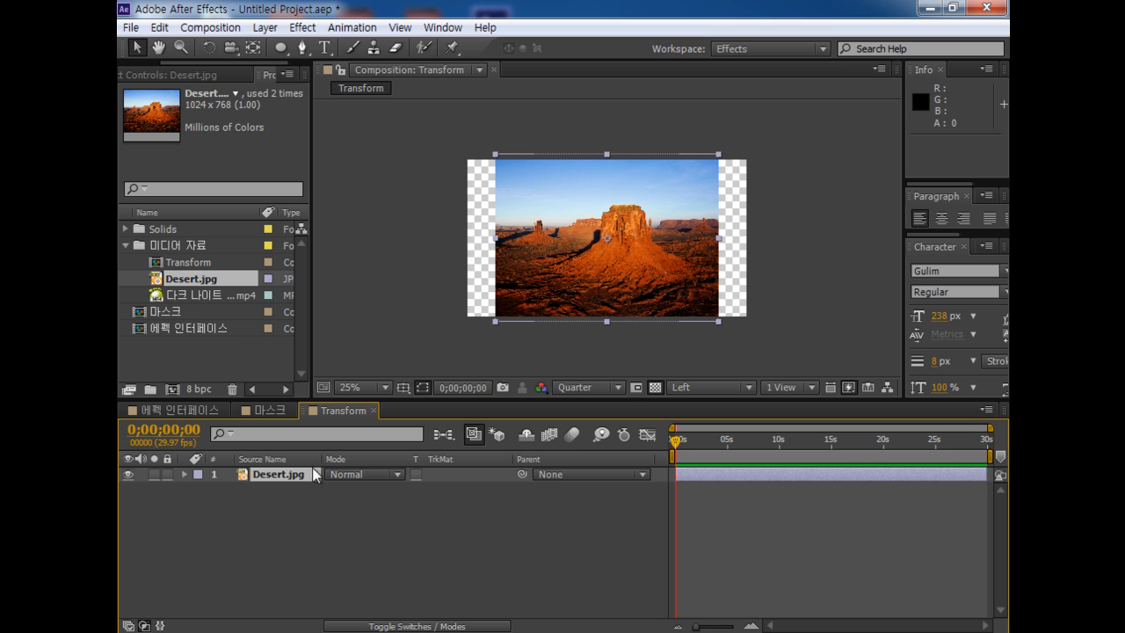
Fit the Desert.jpg layer to the composition size, undo to compare, and fit it again
key(ctrl+alt+f)
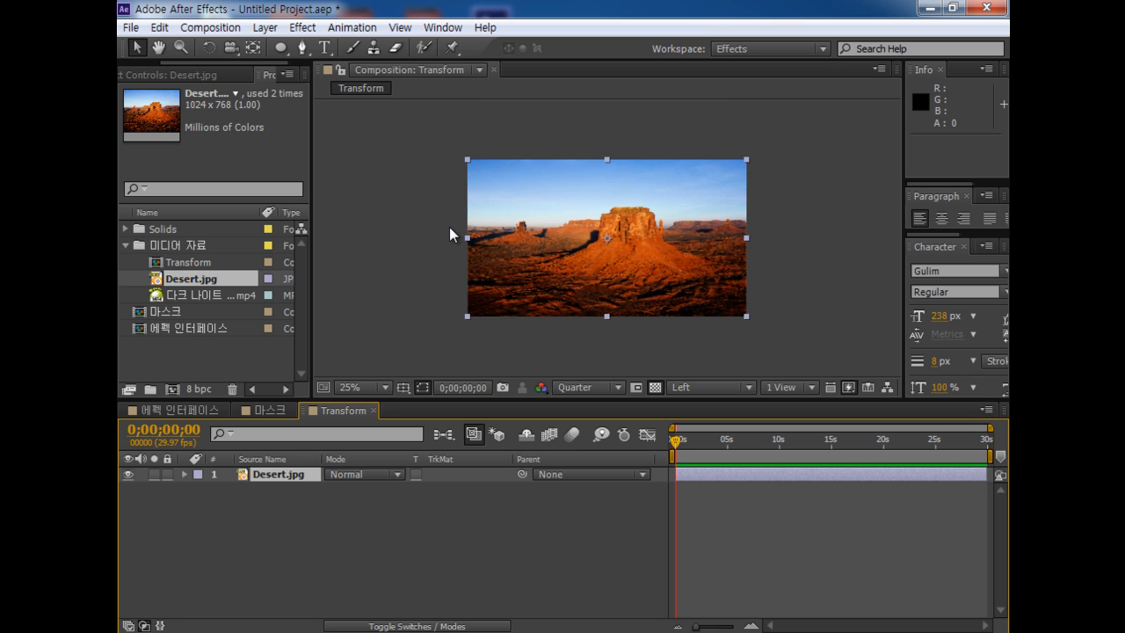
key(ctrl+z)
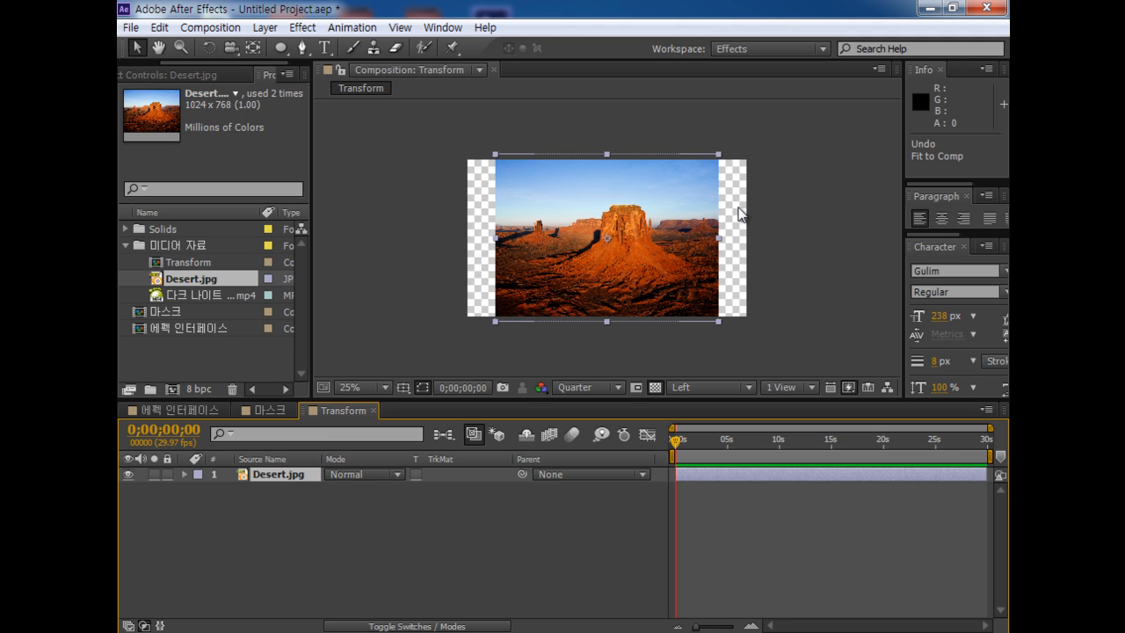
key(ctrl+alt+f)
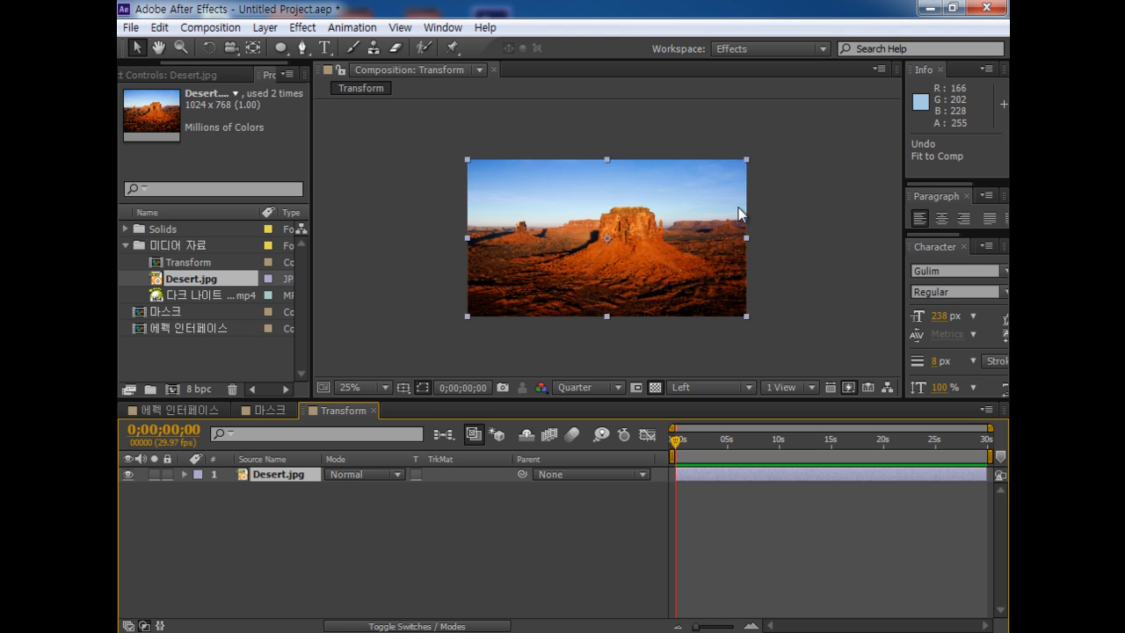
click(693, 341)
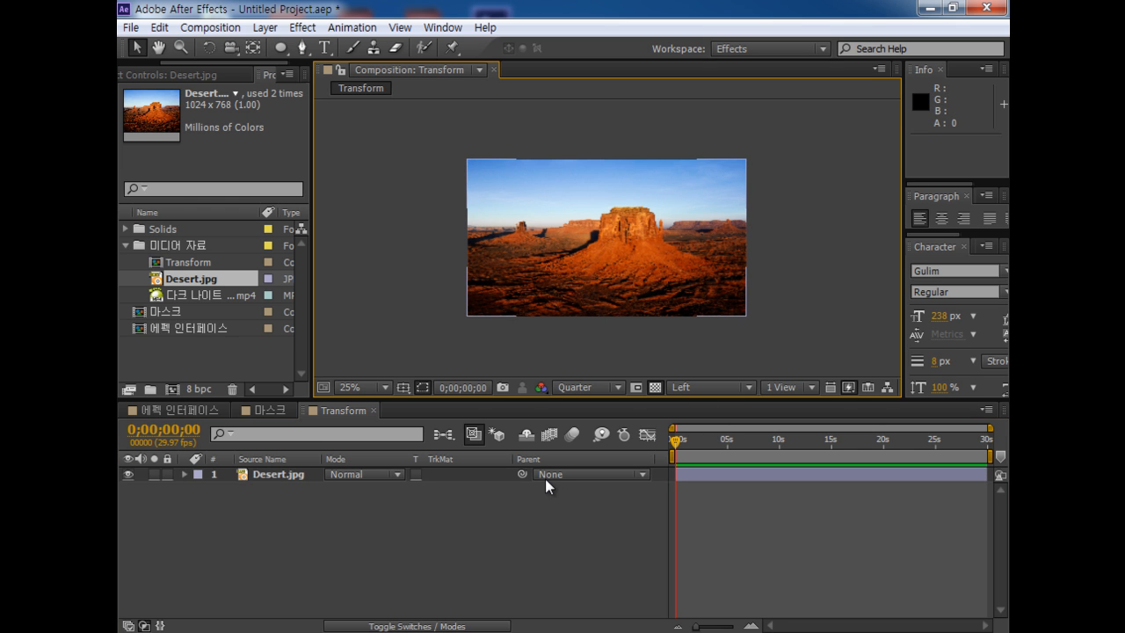
click(367, 529)
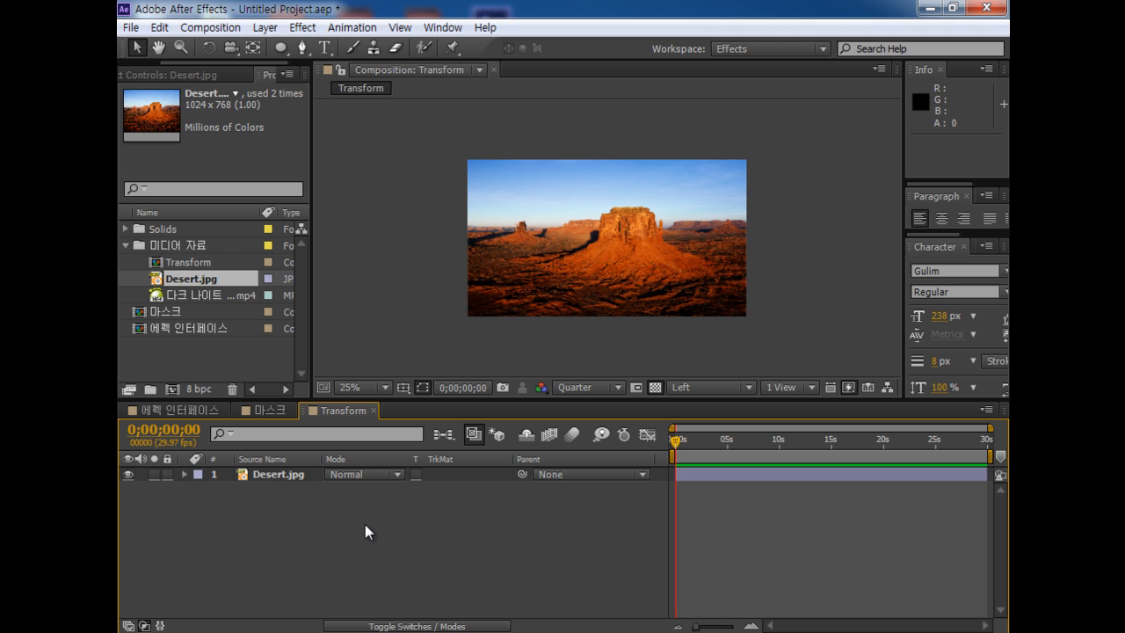
Expand the Transform properties of the Desert.jpg layer in the timeline
click(260, 475)
click(183, 475)
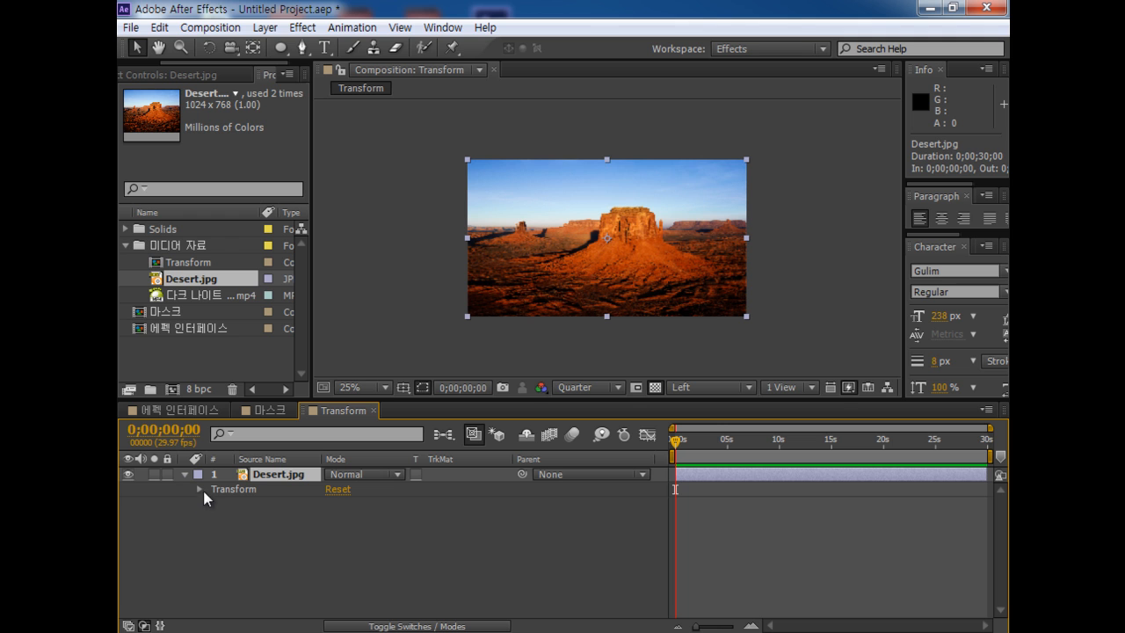
click(271, 492)
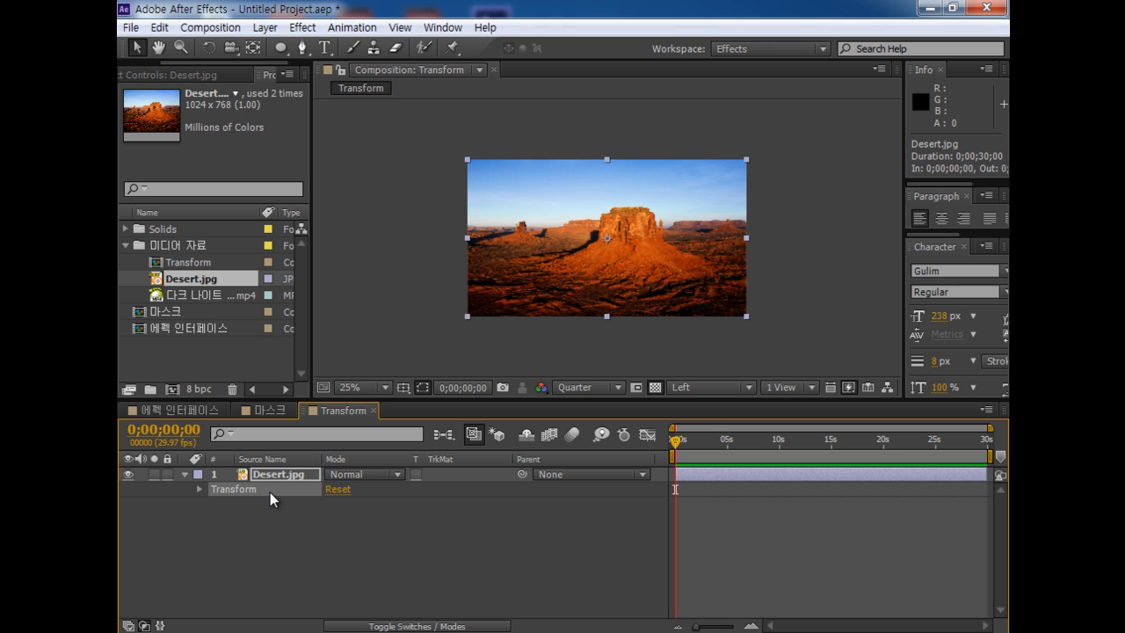
click(200, 488)
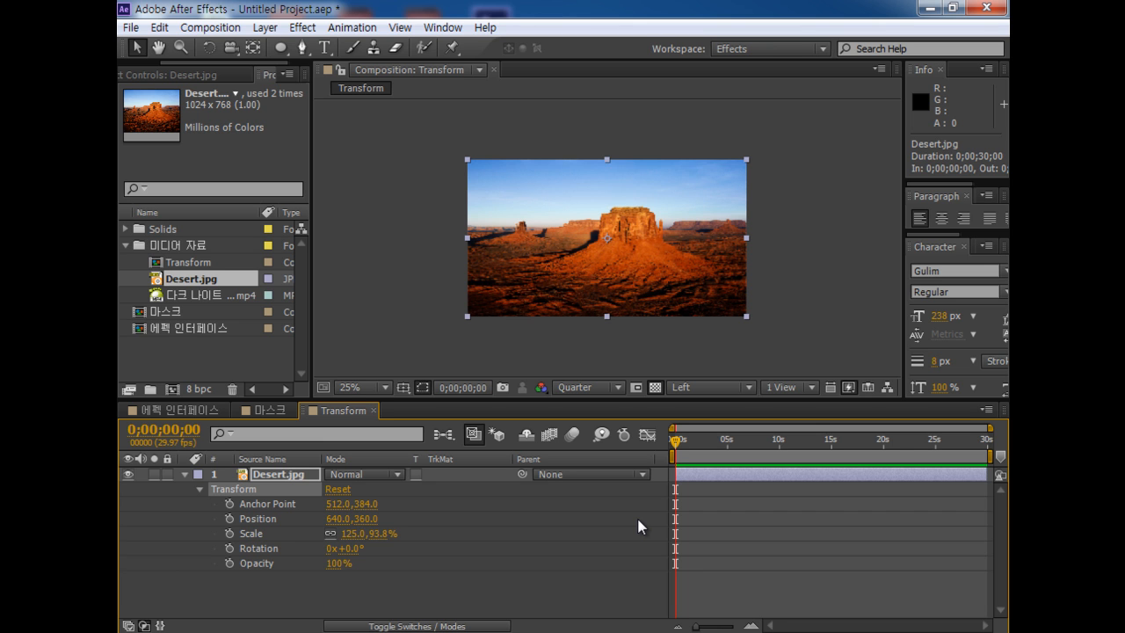
click(287, 476)
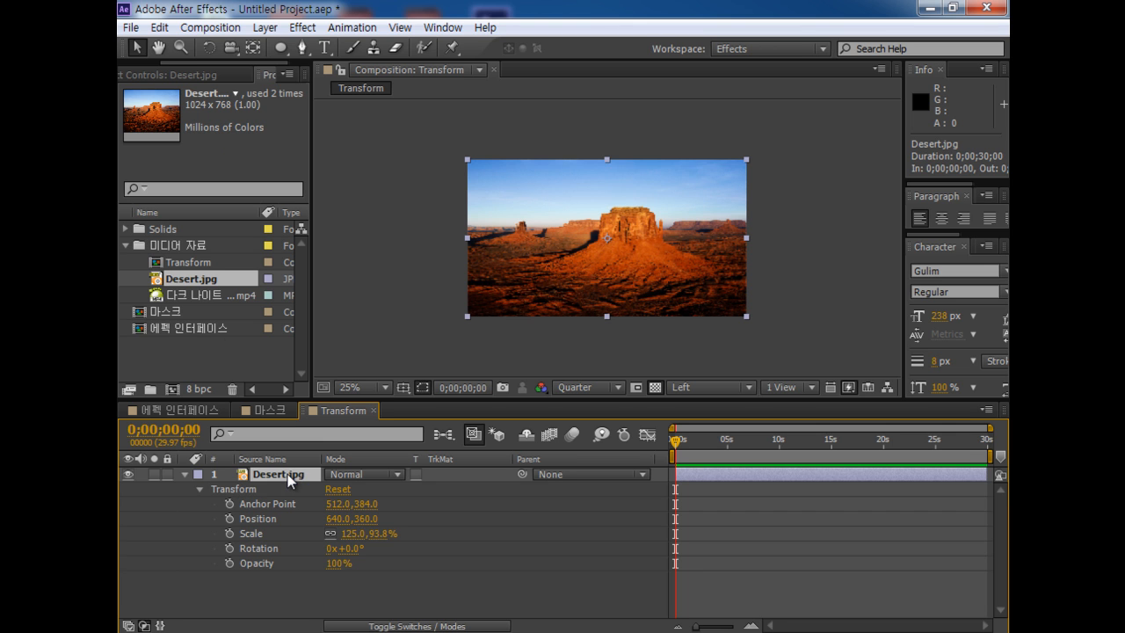
Show the layer switches, make Desert.jpg a 3D layer and change the composition view to Active Camera
click(429, 626)
click(423, 474)
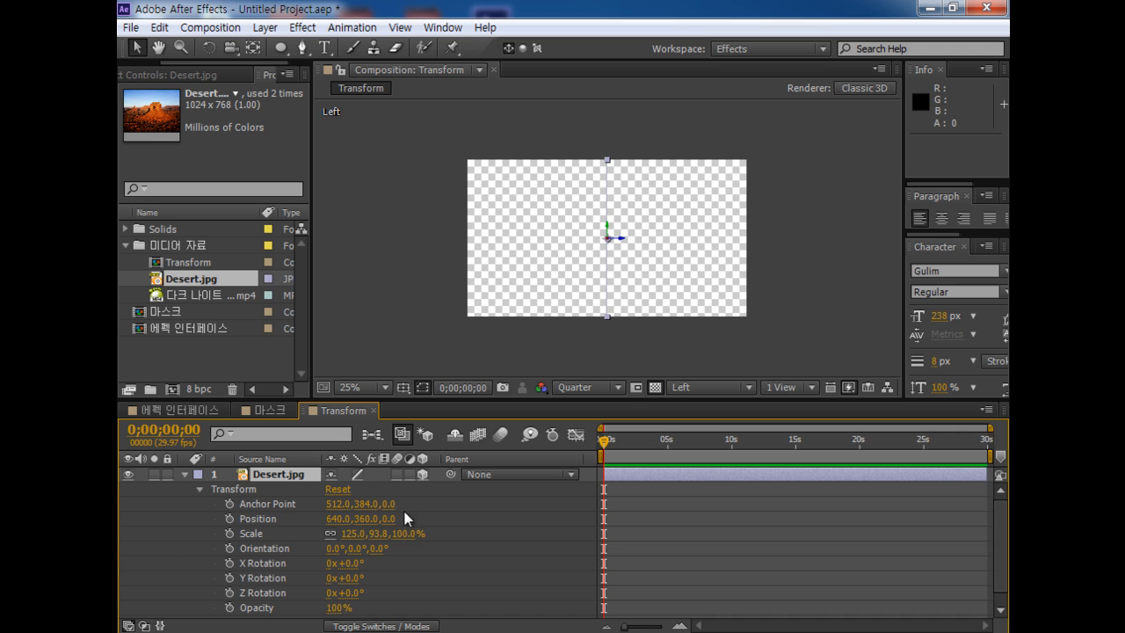
click(746, 388)
click(738, 406)
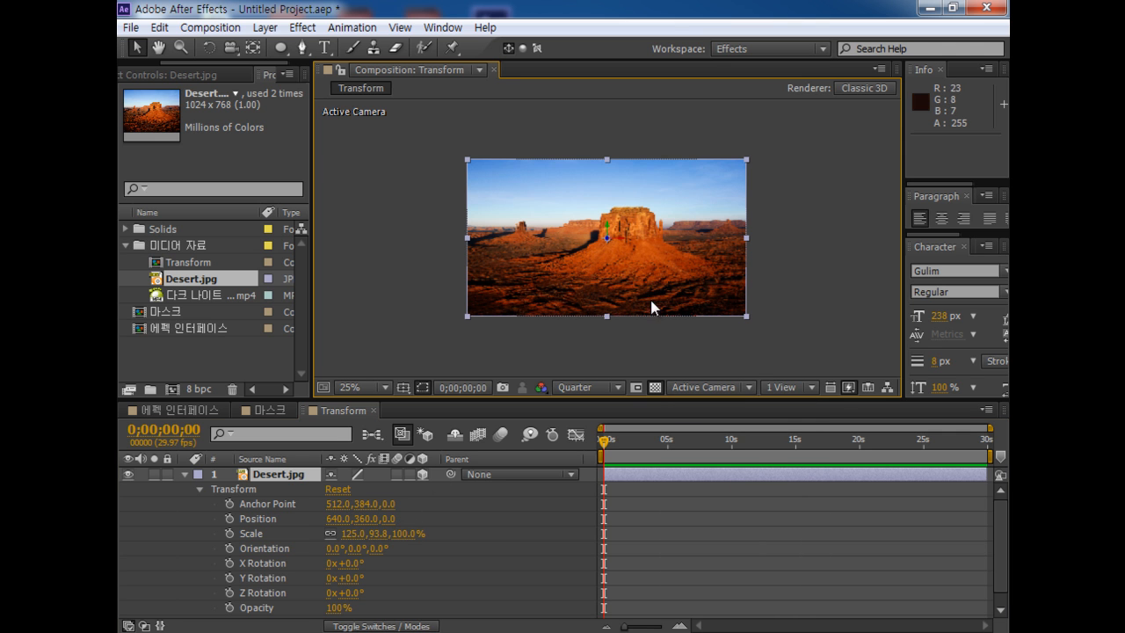
Turn Desert.jpg back into a 2D layer
click(603, 345)
click(621, 278)
click(424, 473)
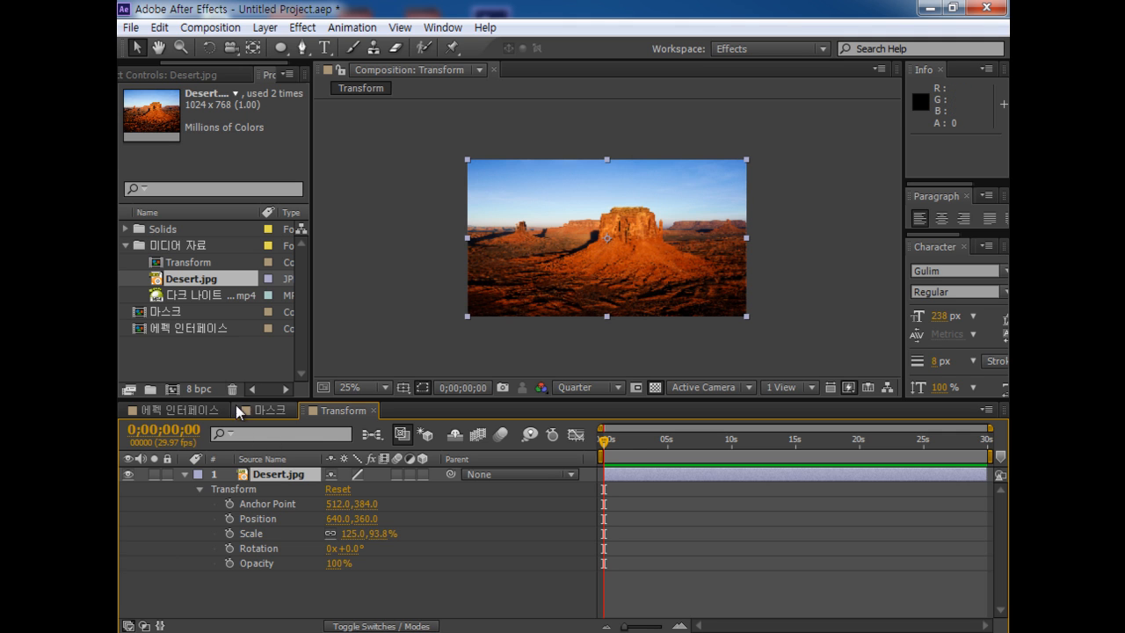
Duplicate the Transform composition in the project, leaving the original selected
click(212, 368)
click(172, 264)
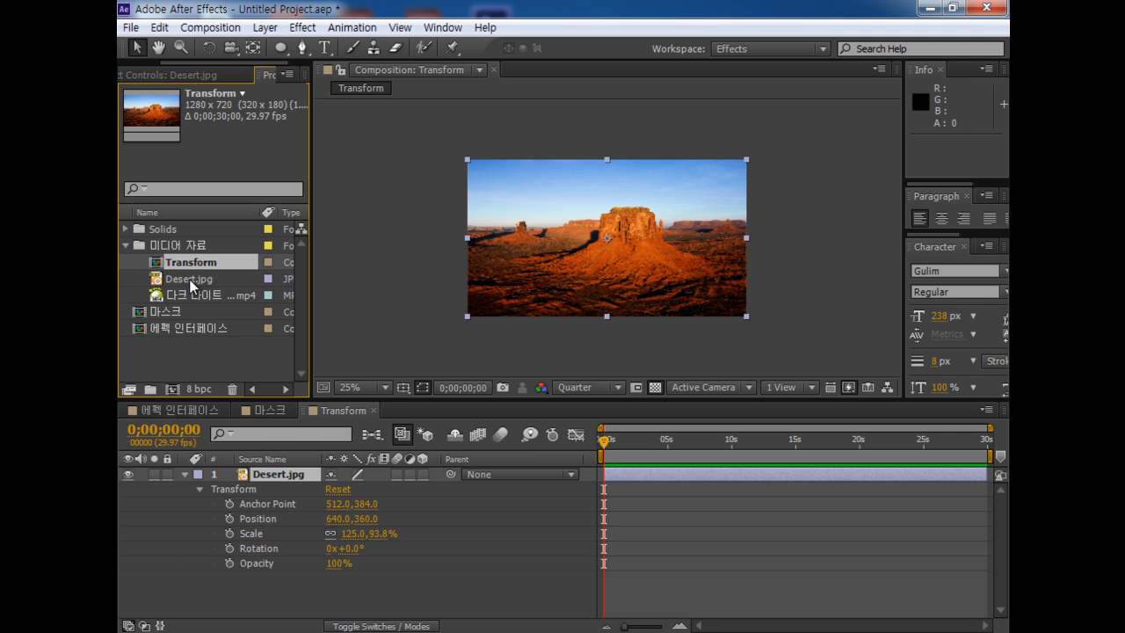
key(ctrl+d)
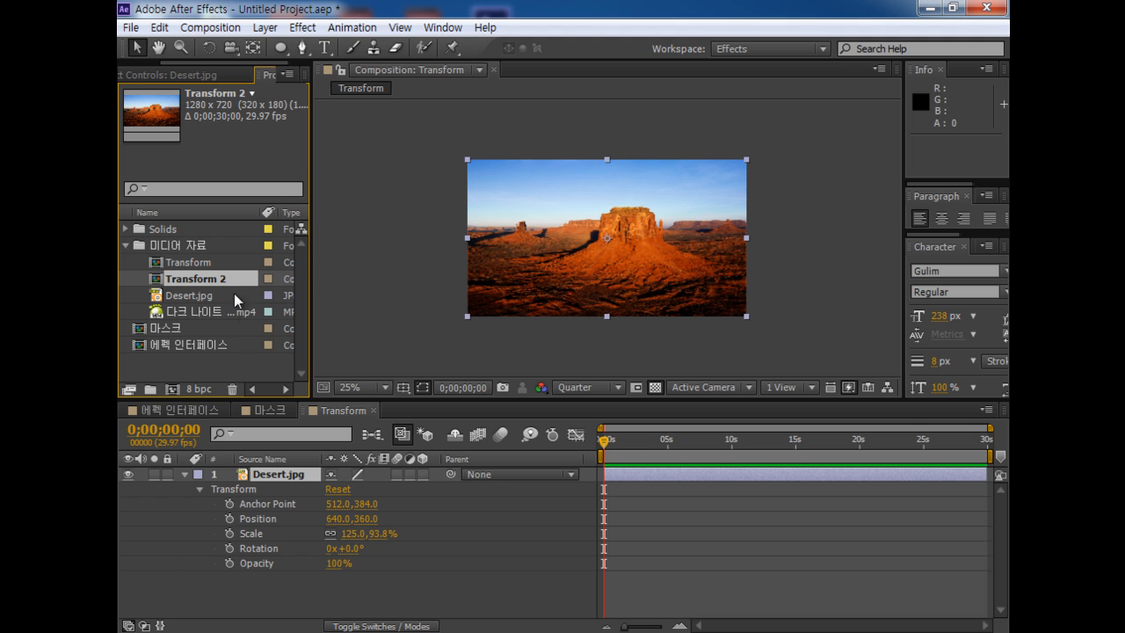
click(186, 265)
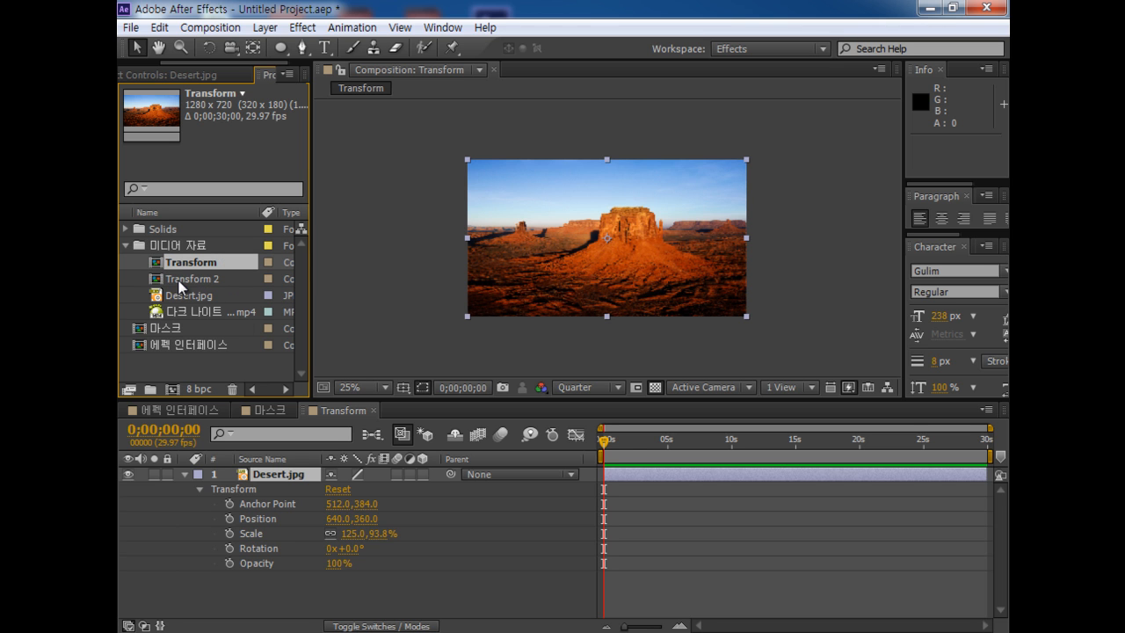
Move Desert.jpg's anchor point to the middle of the image's left edge with the Pan Behind tool, at about 6.4, 388.3
click(228, 499)
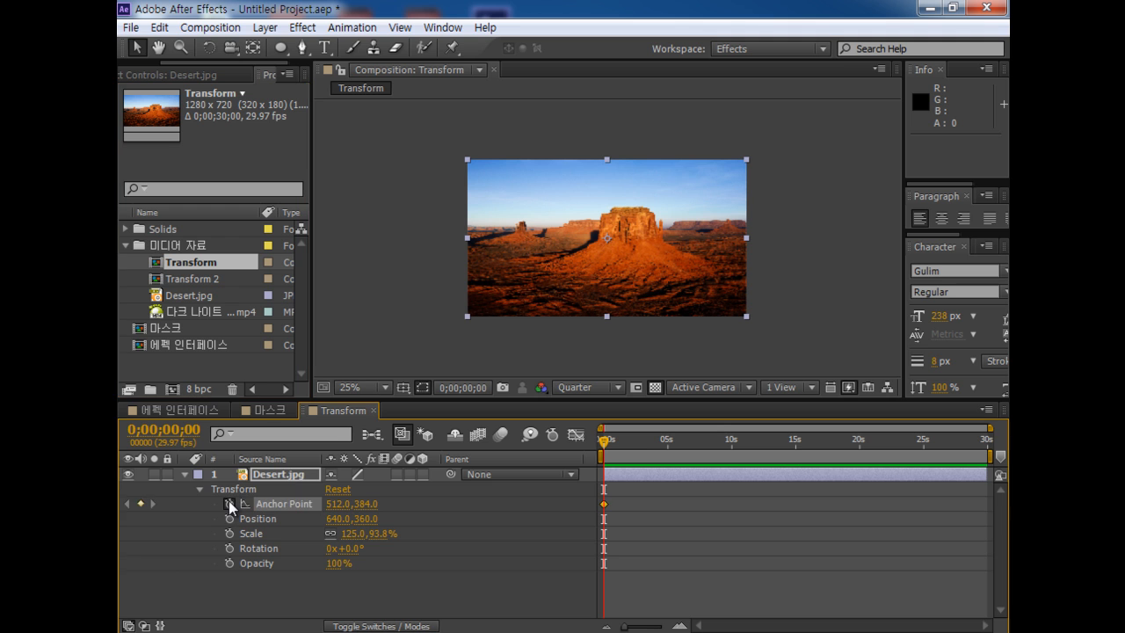
click(254, 48)
drag(606, 236, 468, 238)
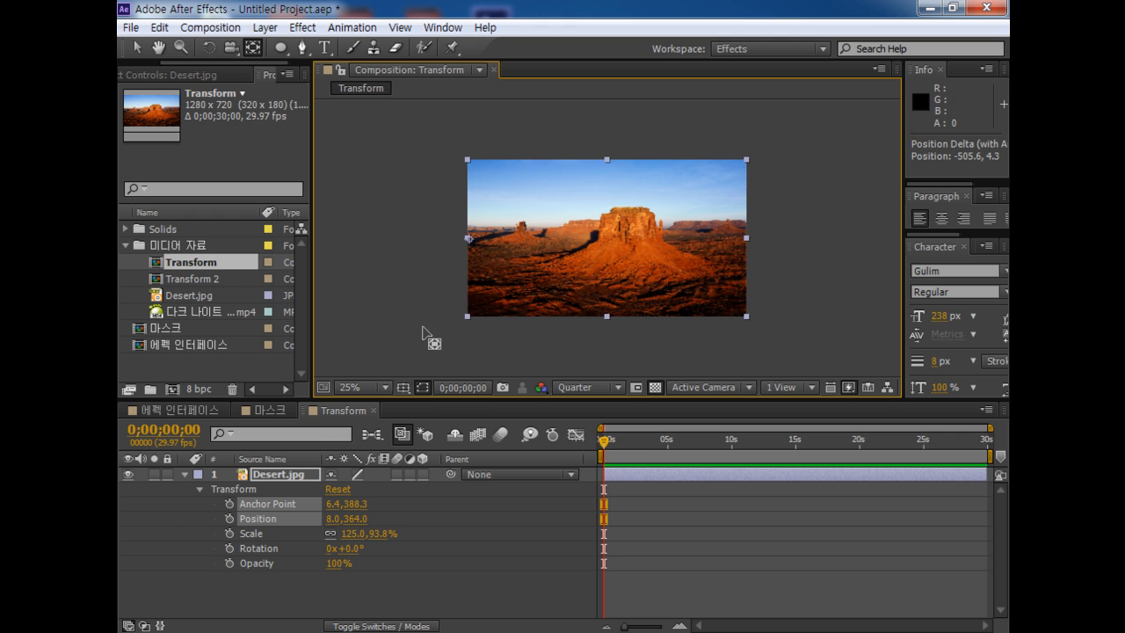
Make Desert.jpg a 3D layer, try a Y Rotation of about 19°, and undo the rotation
click(421, 474)
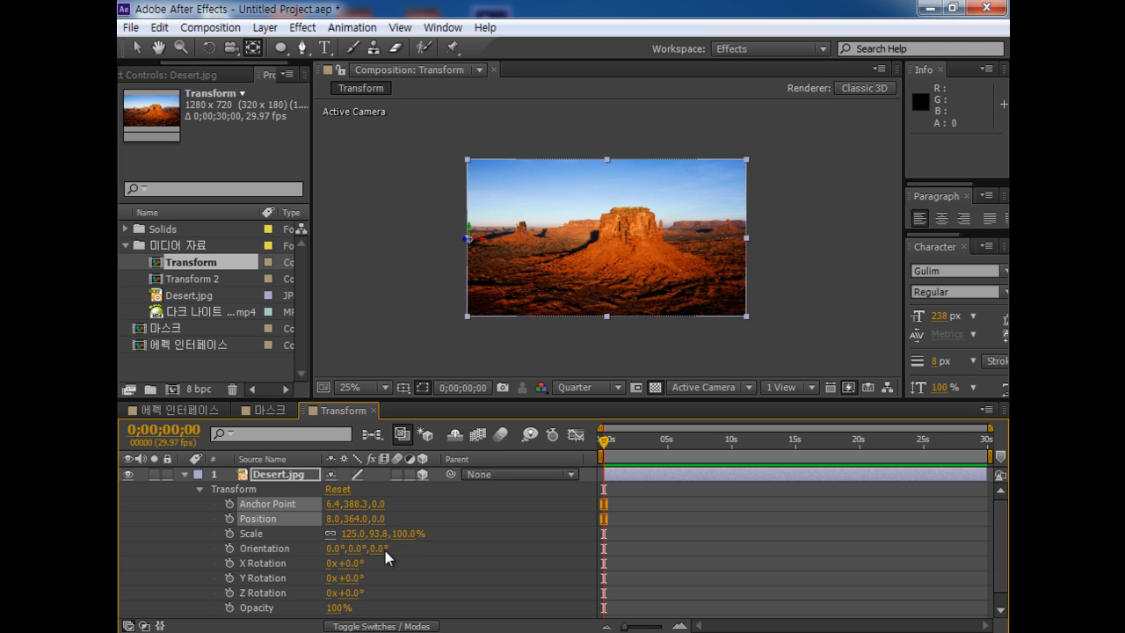
drag(344, 578, 368, 572)
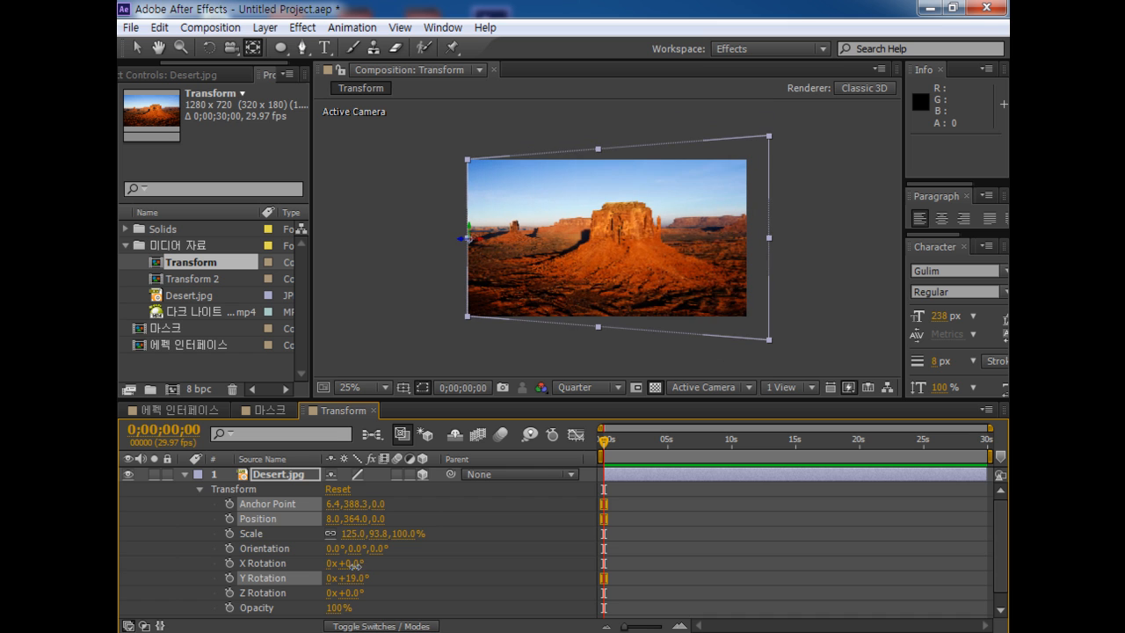
key(ctrl+z)
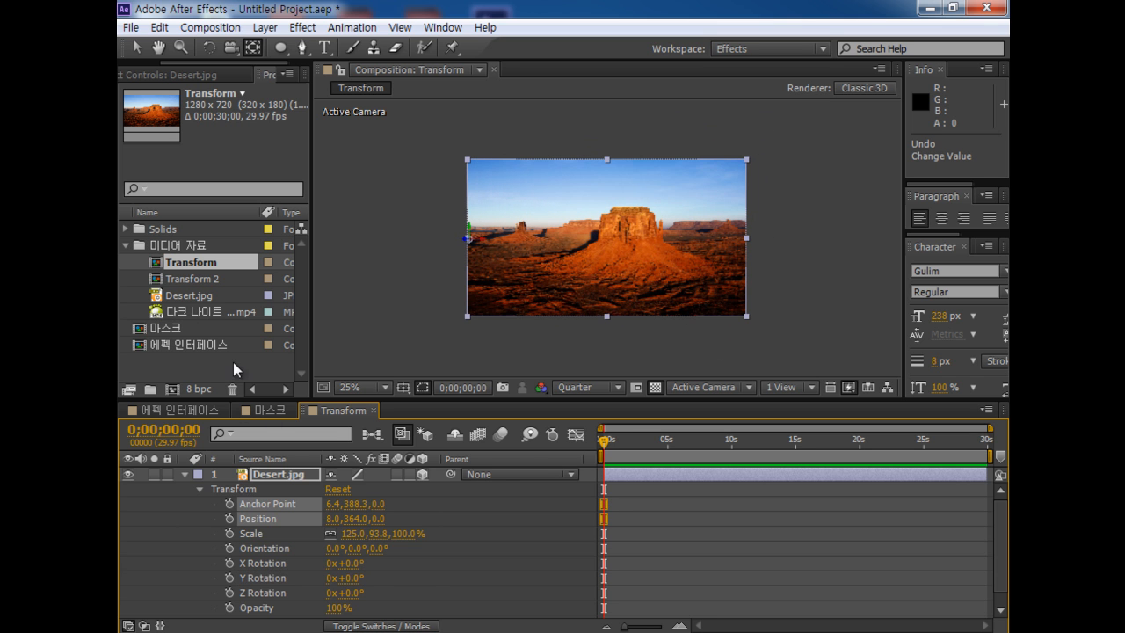
In Transform 2, make Desert.jpg a 3D layer with a Y Rotation of about 64°, and return to the Transform composition
double_click(167, 280)
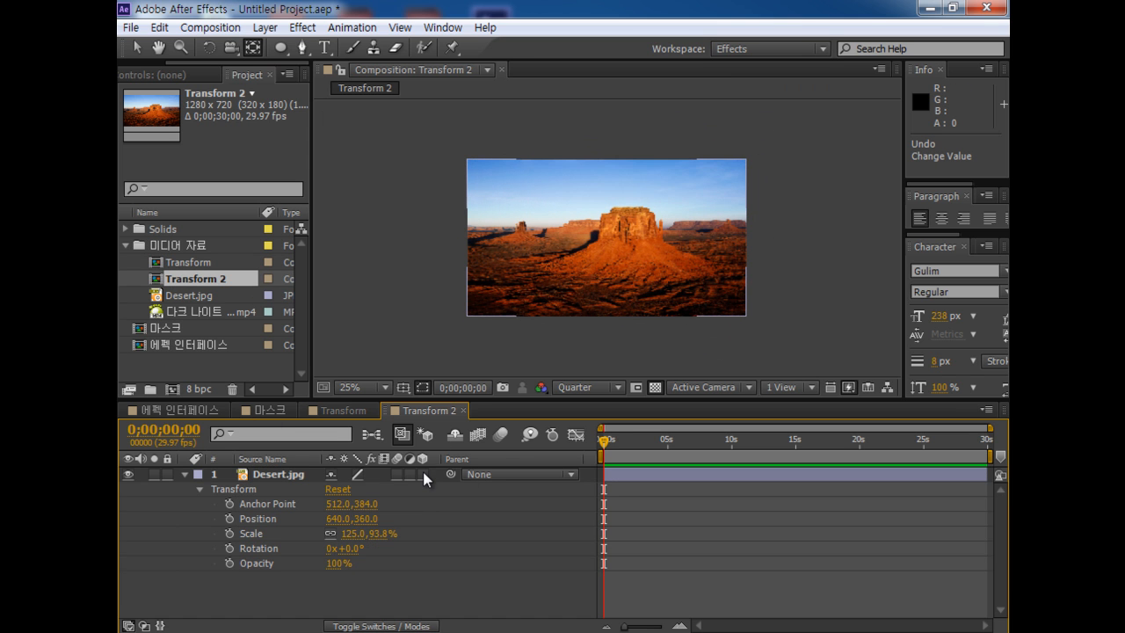
click(423, 473)
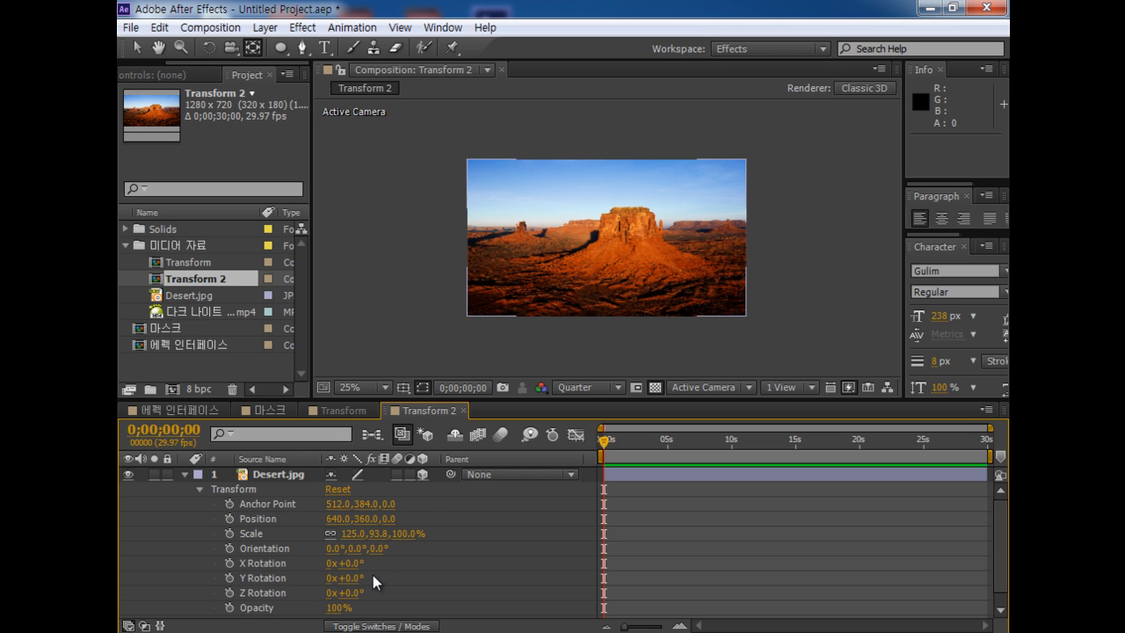
drag(355, 578, 411, 577)
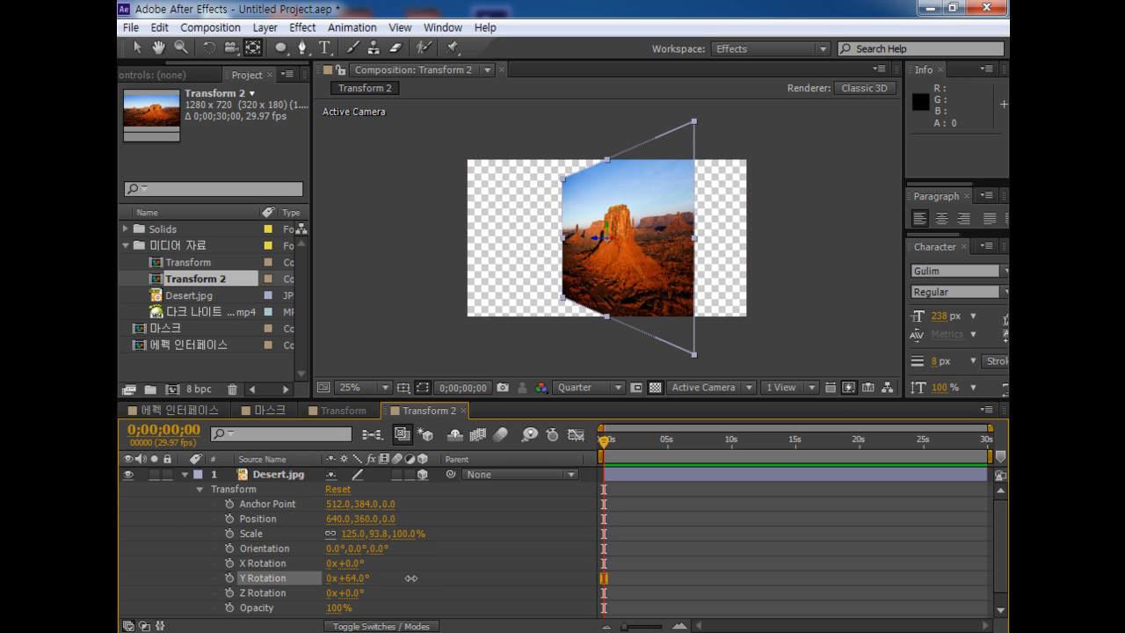
click(337, 410)
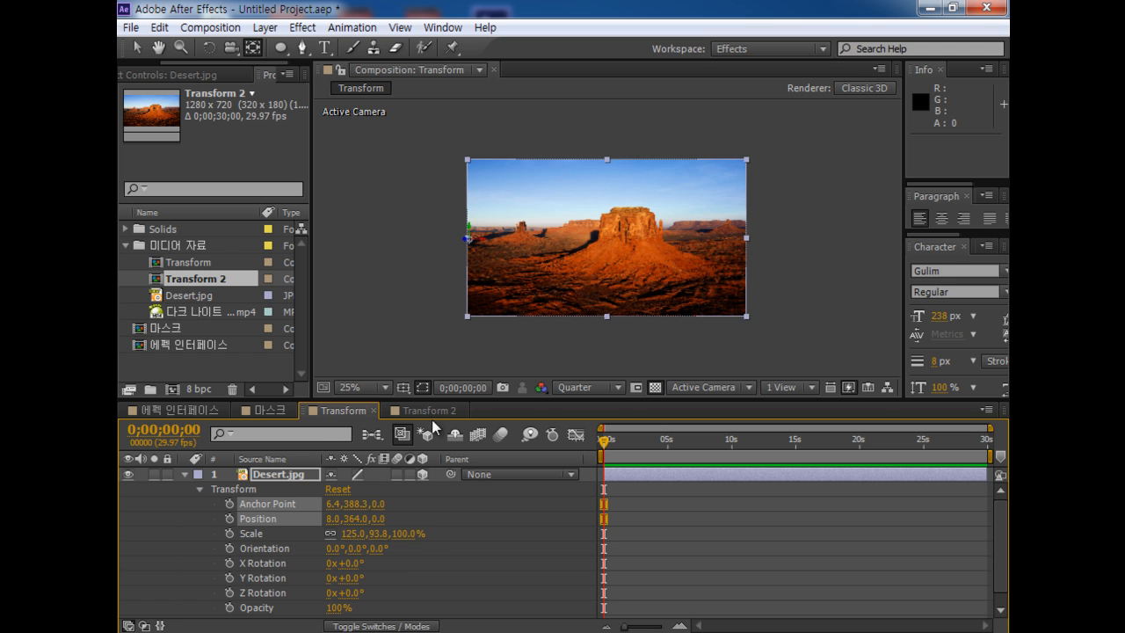
Set Desert.jpg's Y Rotation to about 61° and switch to the Transform 2 composition to compare
drag(360, 576, 414, 577)
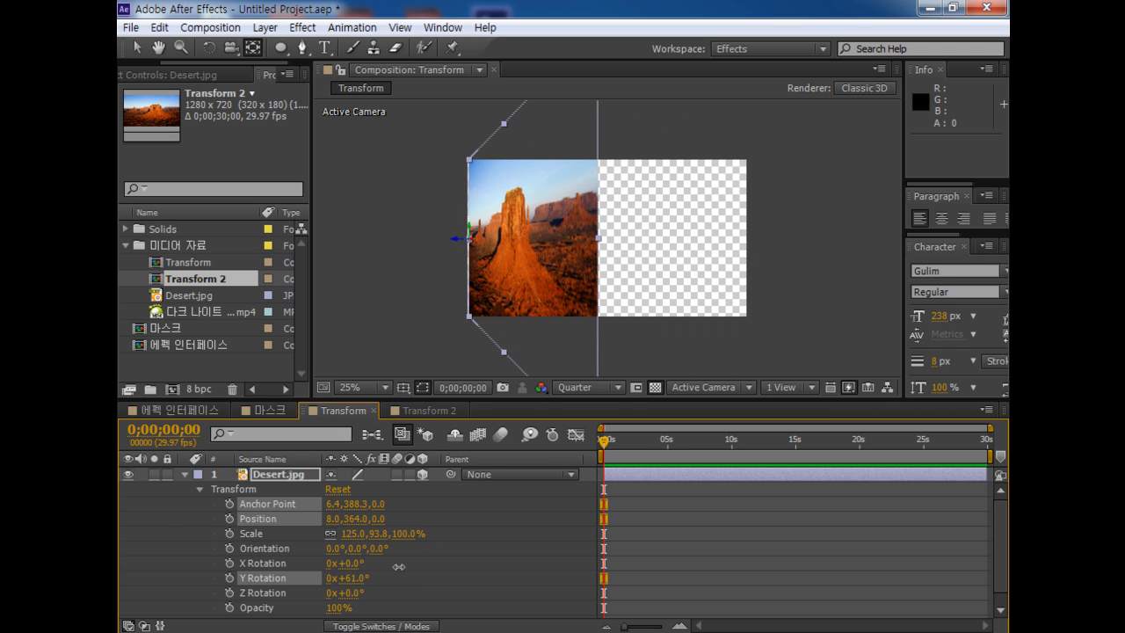
click(433, 408)
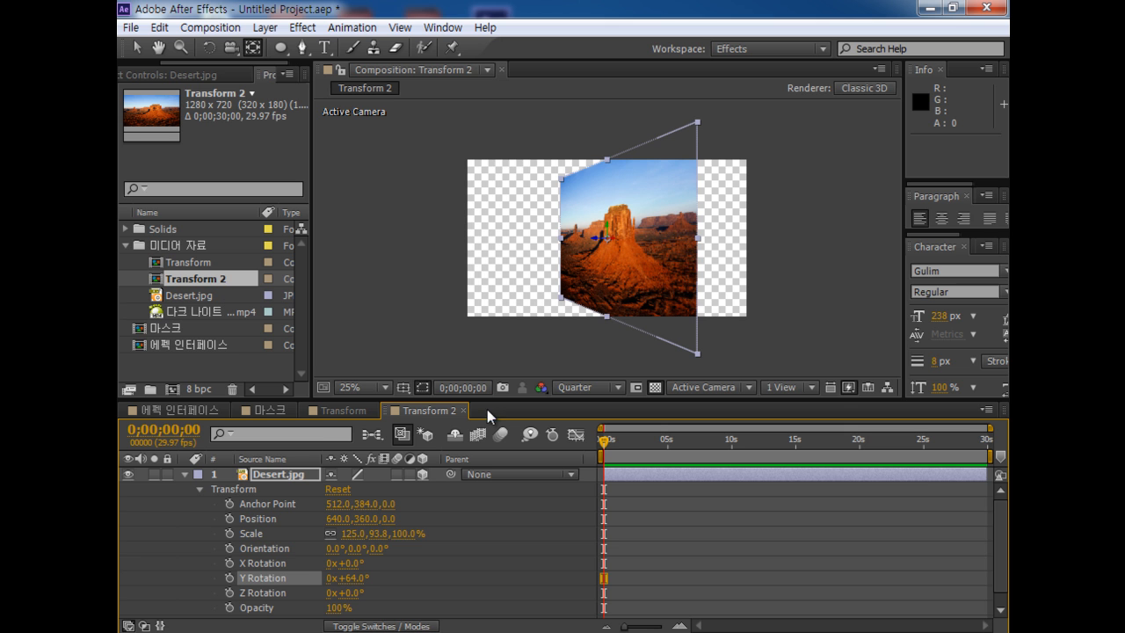
Create a composition with the HDV/HDTV 720 29.97 preset, add Desert.jpg to it and fit the image to the frame
key(ctrl+n)
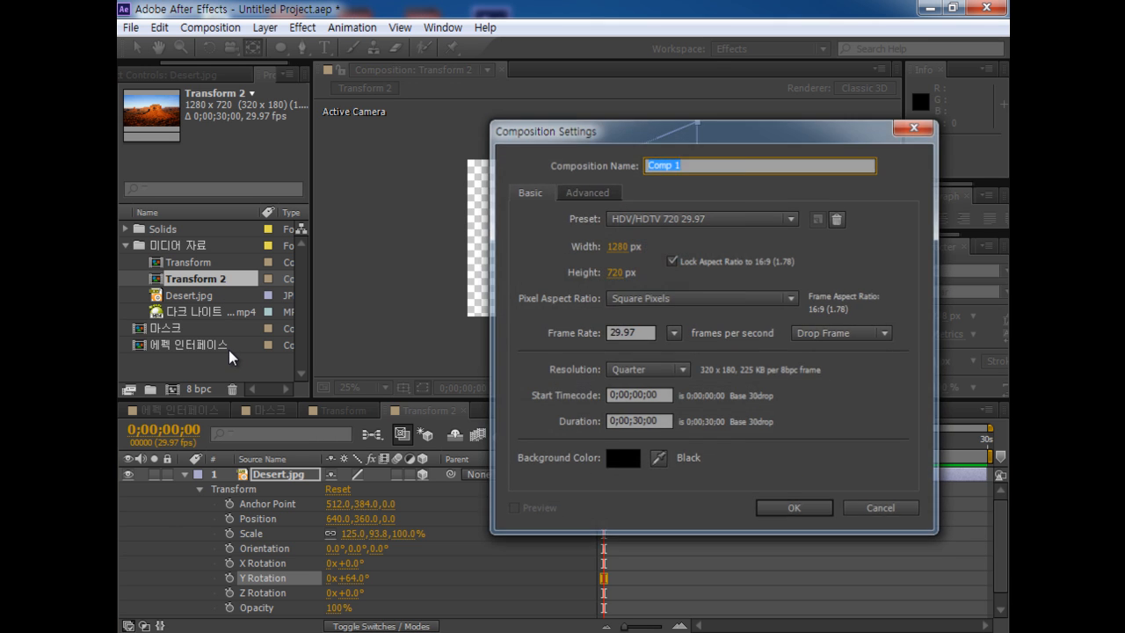
key(Return)
drag(155, 318, 291, 518)
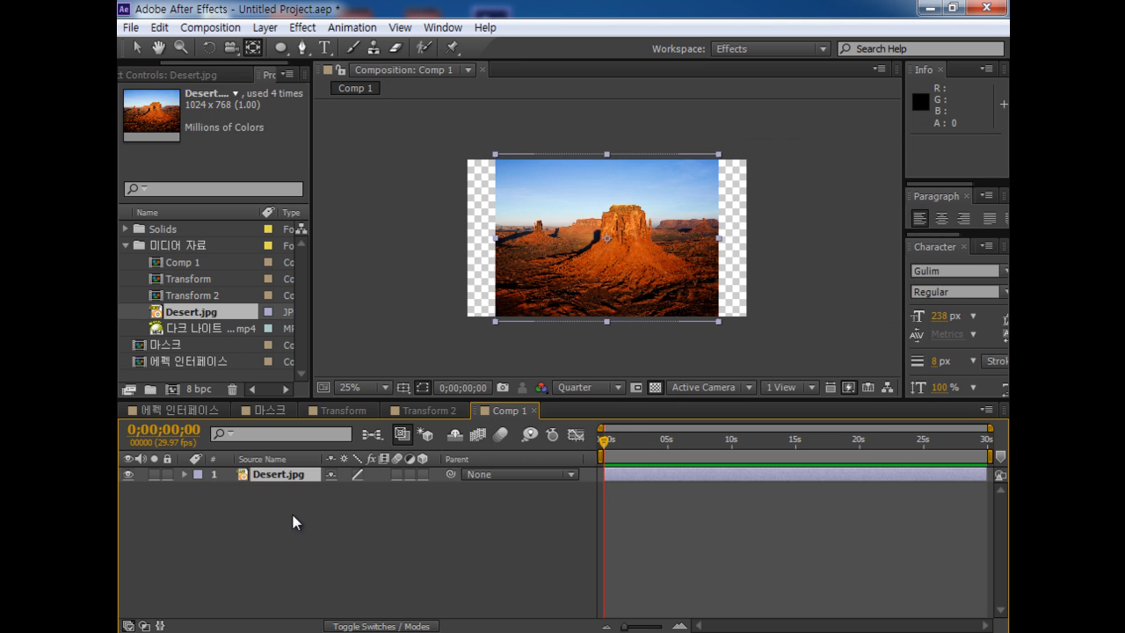
key(ctrl+alt+f)
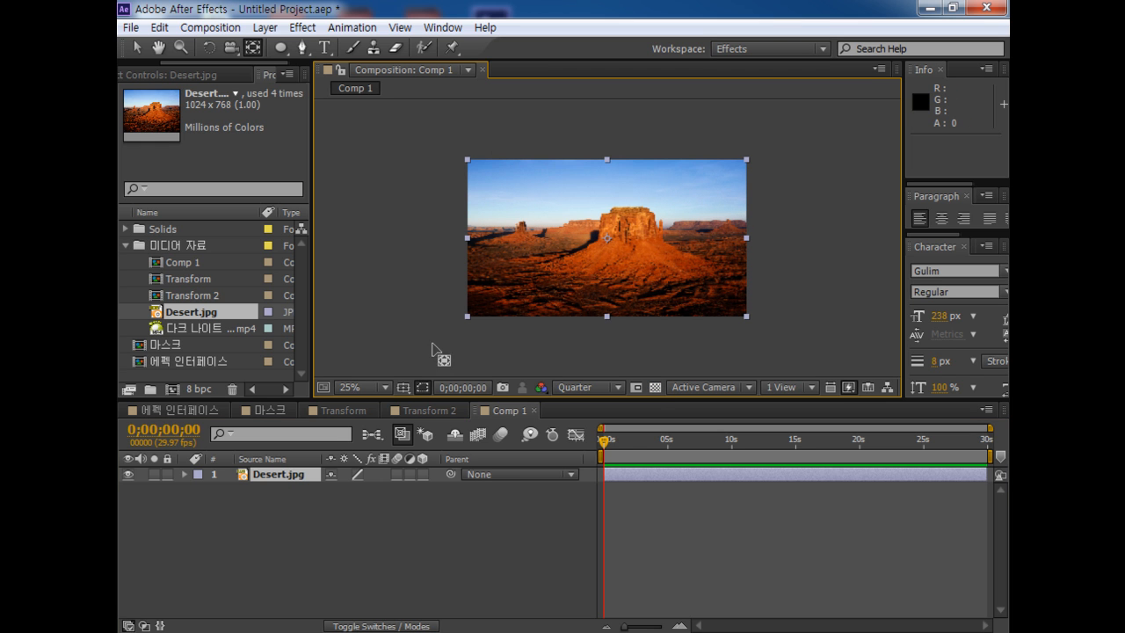
Move Desert.jpg's anchor point to the image's lower-left corner with the Pan Behind tool, and return to the Selection tool
drag(614, 244, 467, 317)
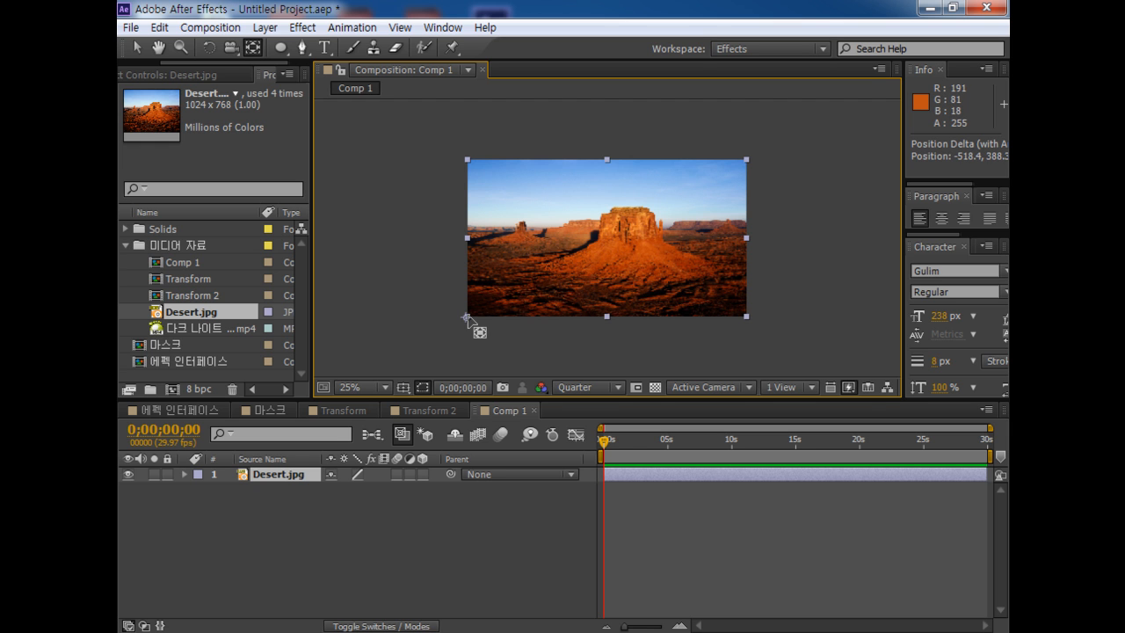
key(v)
click(406, 529)
Animate Desert.jpg's Scale from about -2.0, -1.5% at the start to 125.0, 93.8% at 0;00;02;03, and play it briefly
click(293, 476)
key(s)
click(229, 489)
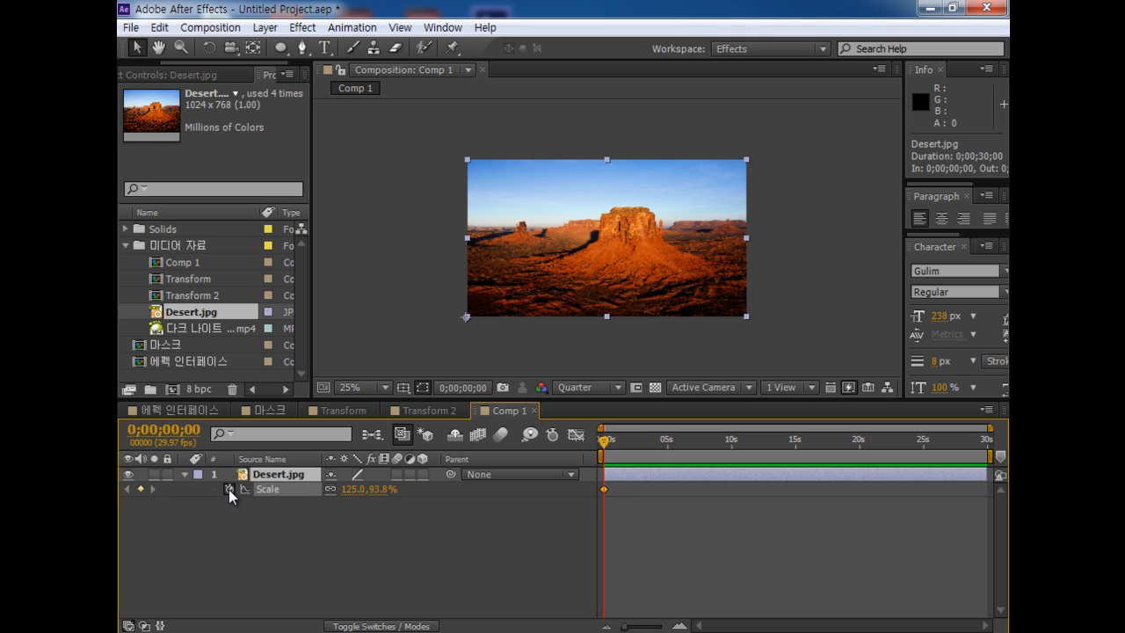
click(630, 438)
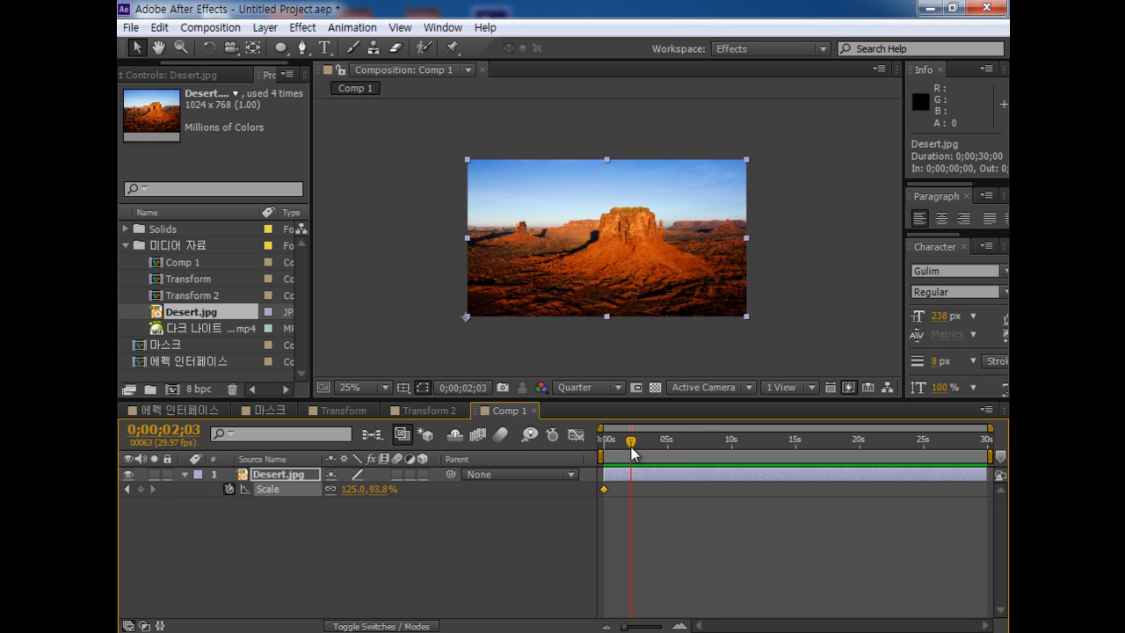
click(126, 487)
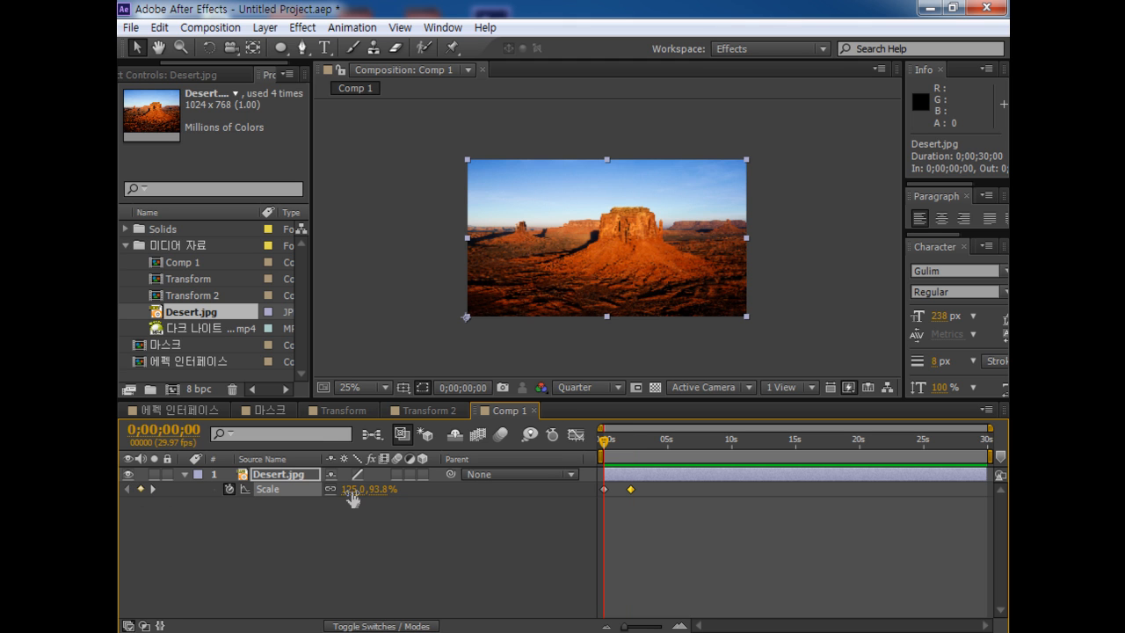
drag(352, 498, 256, 506)
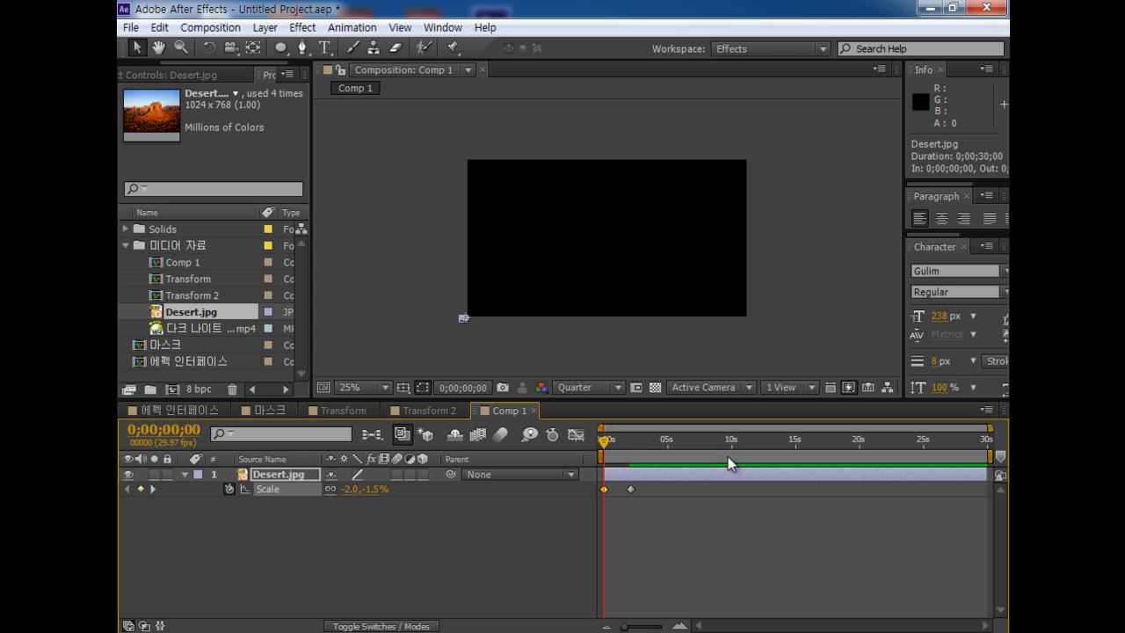
key(space)
key(space)
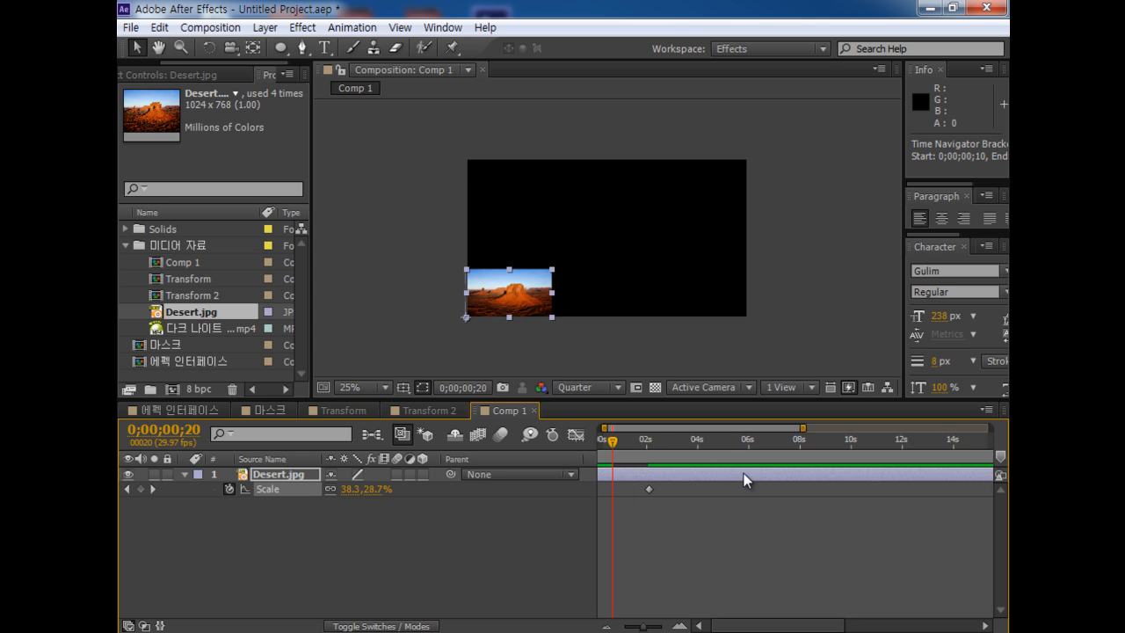
Move the second Scale keyframe earlier, to about frame 7, so the image grows faster
drag(628, 490, 618, 489)
key(equal)
key(equal)
key(minus)
drag(611, 442, 548, 441)
key(equal)
key(equal)
drag(734, 489, 625, 500)
Add Scale keyframes at frame 11 and about frame 17, the latter at 129.0, 96.7%, and go to 0;00;00;25
drag(610, 447, 642, 446)
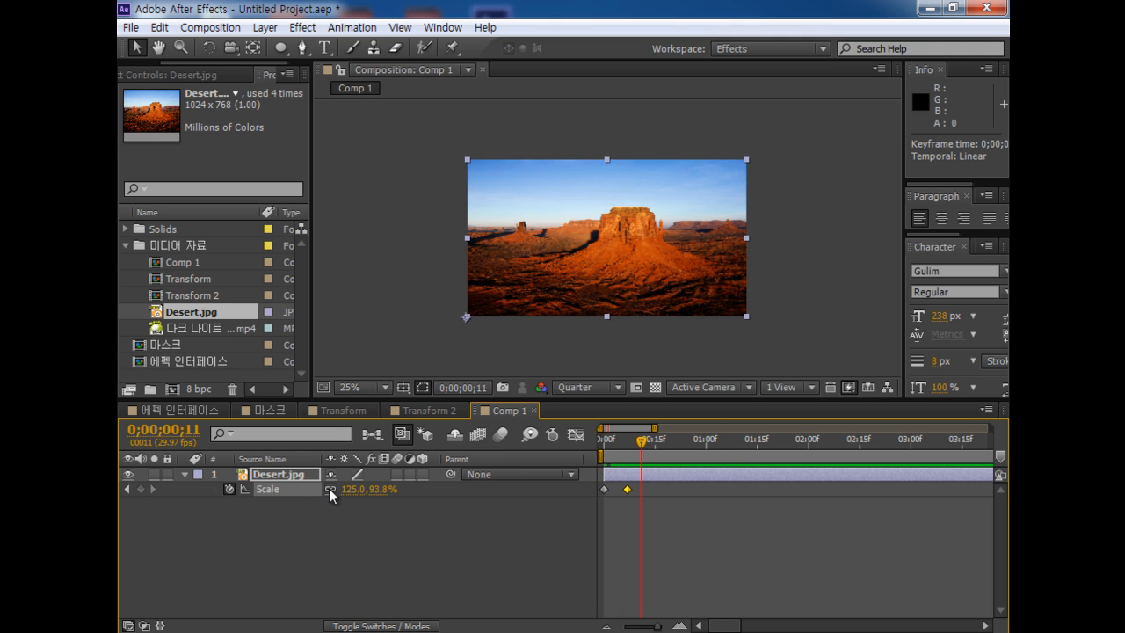
mouse_move(351, 489)
mouse_down()
mouse_move(339, 487)
mouse_move(371, 489)
mouse_up()
click(690, 441)
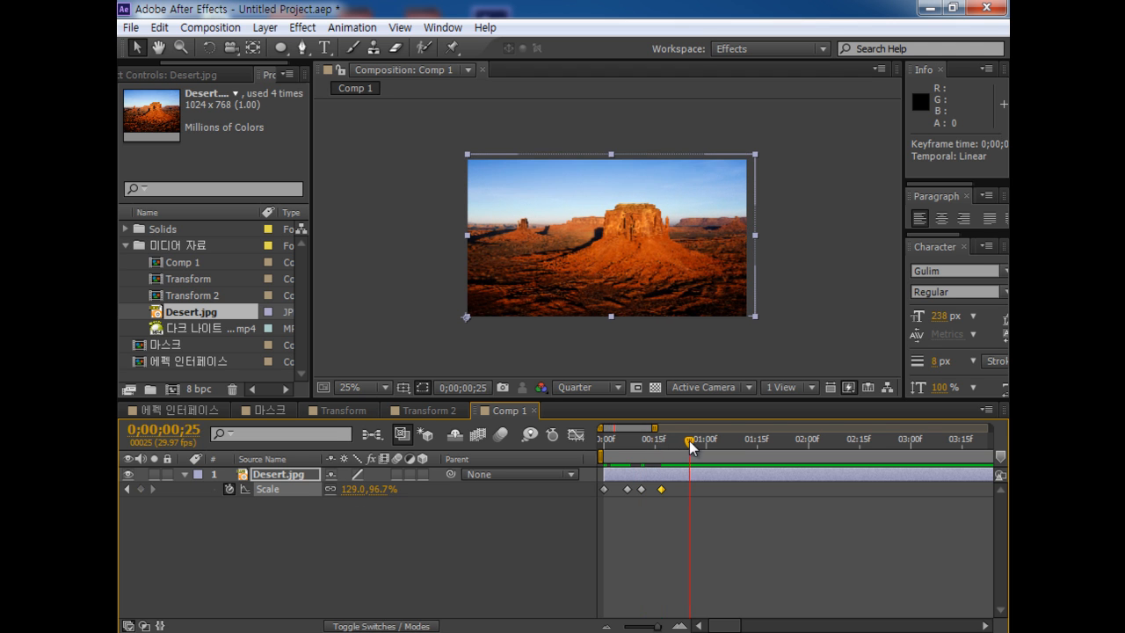
Copy the 125.0, 93.8% Scale keyframe near frame 7 and paste it at 0;00;00;25
click(615, 490)
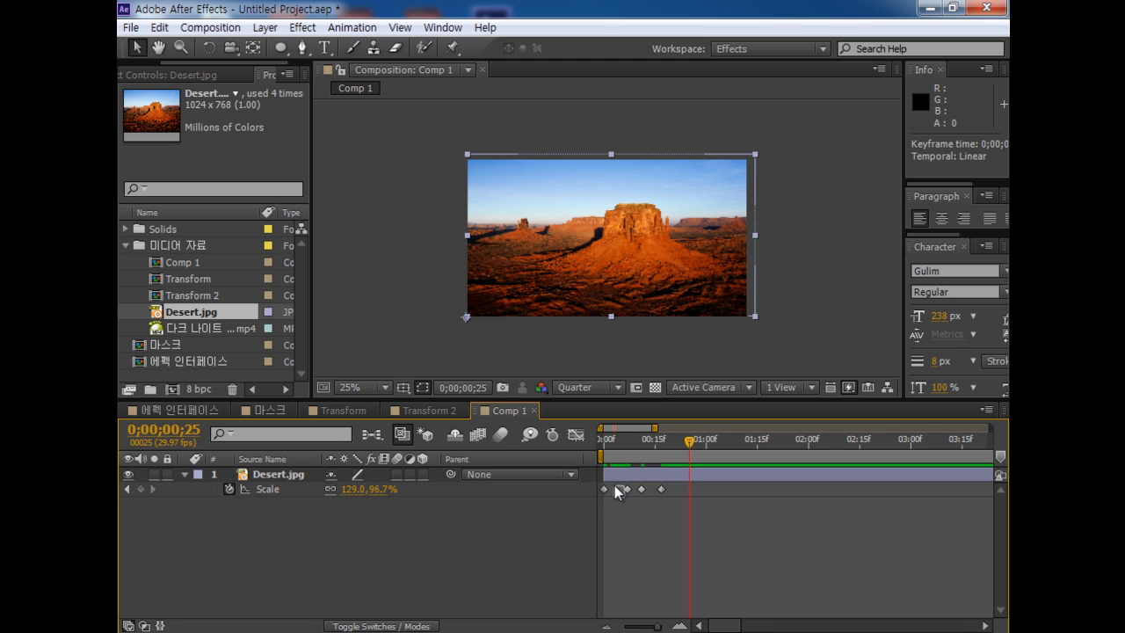
click(626, 489)
key(ctrl+c)
key(ctrl+v)
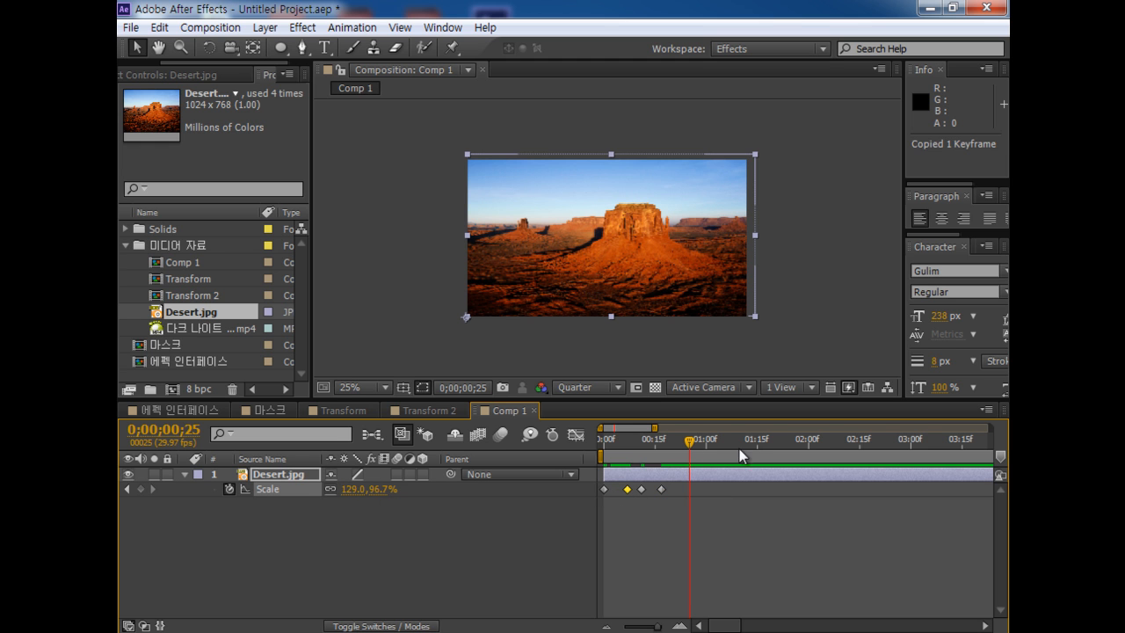
Preview Desert.jpg's Scale animation several times from the start of the composition
key(KP_0)
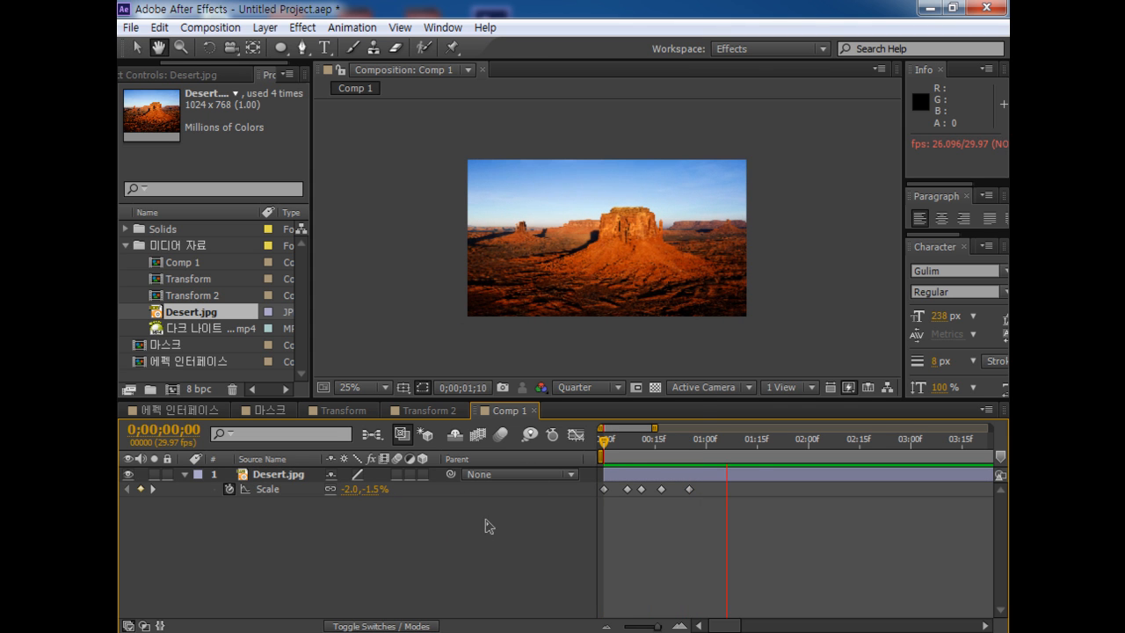
key(space)
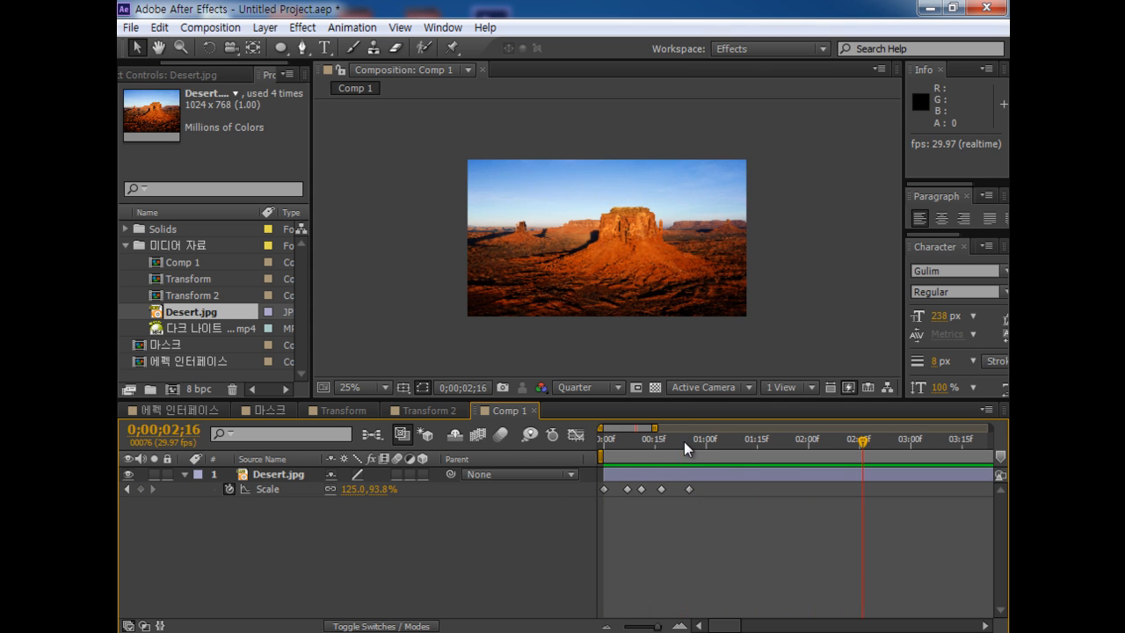
key(space)
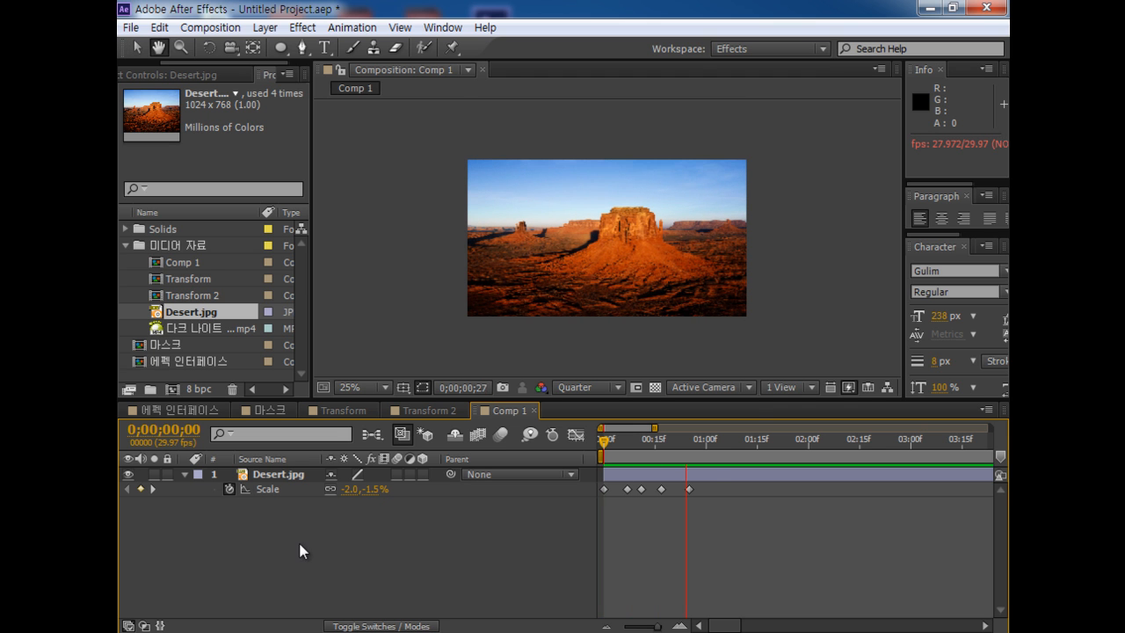
key(space)
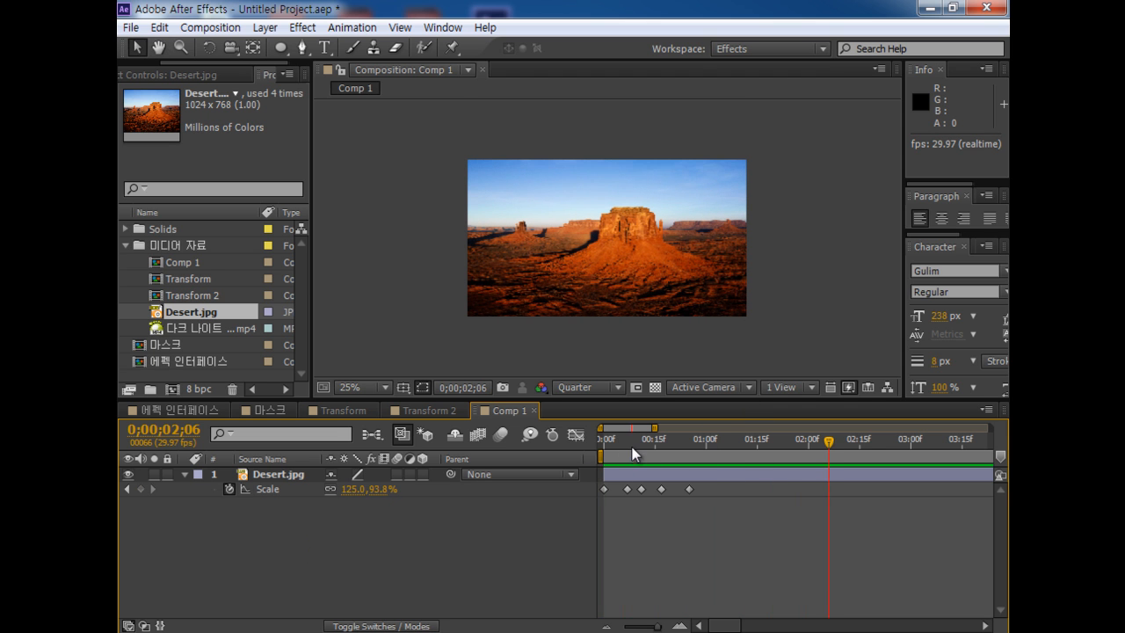
key(Home)
key(space)
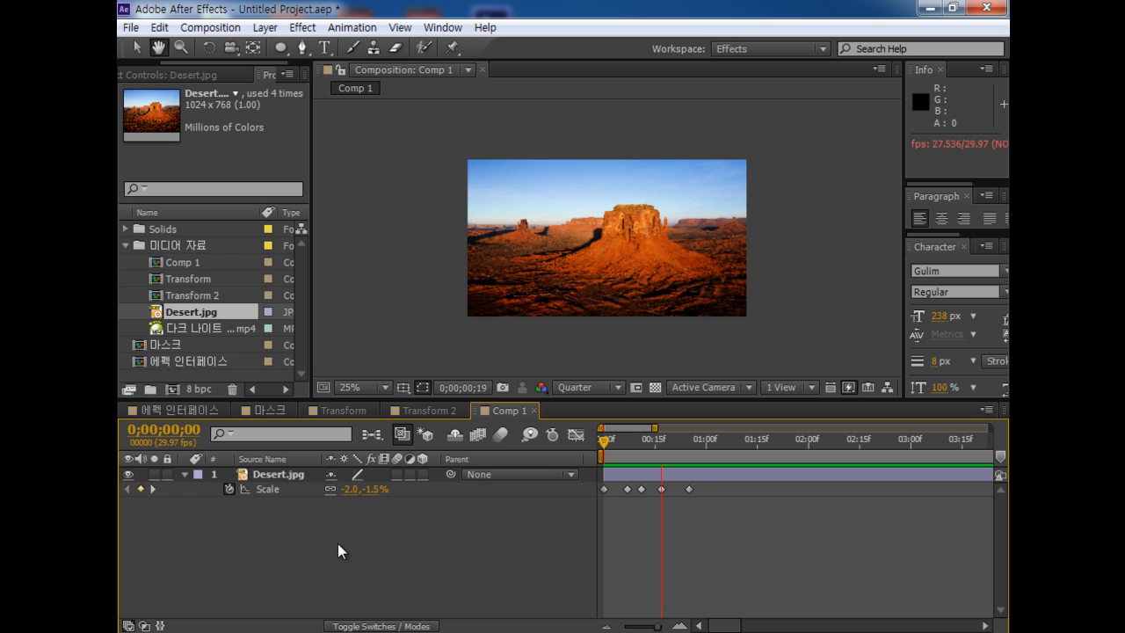
key(space)
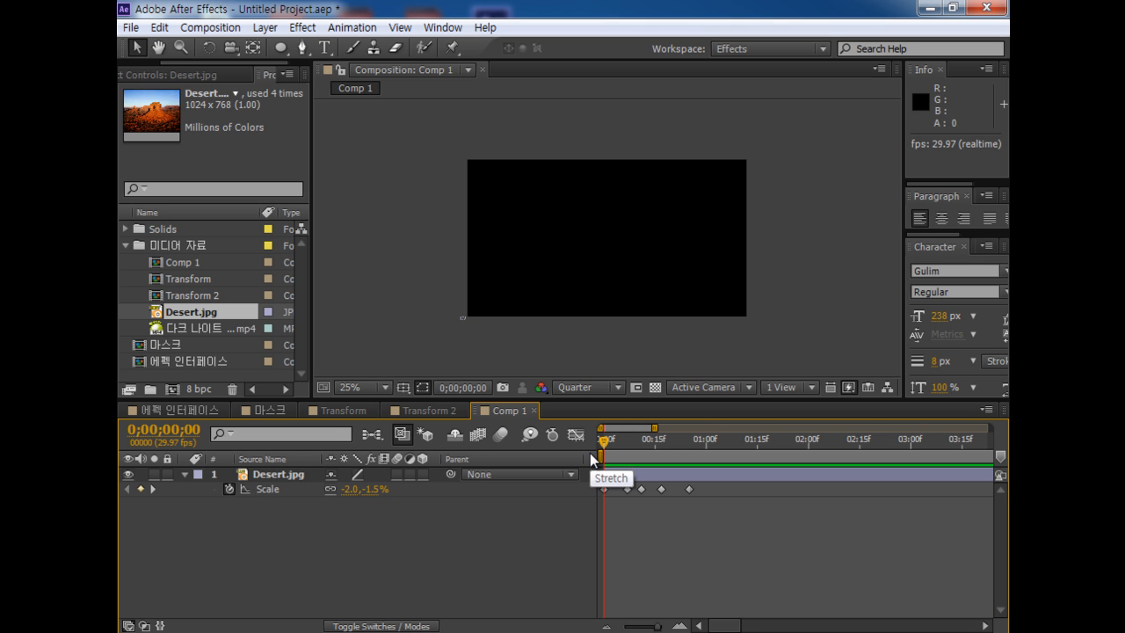
key(space)
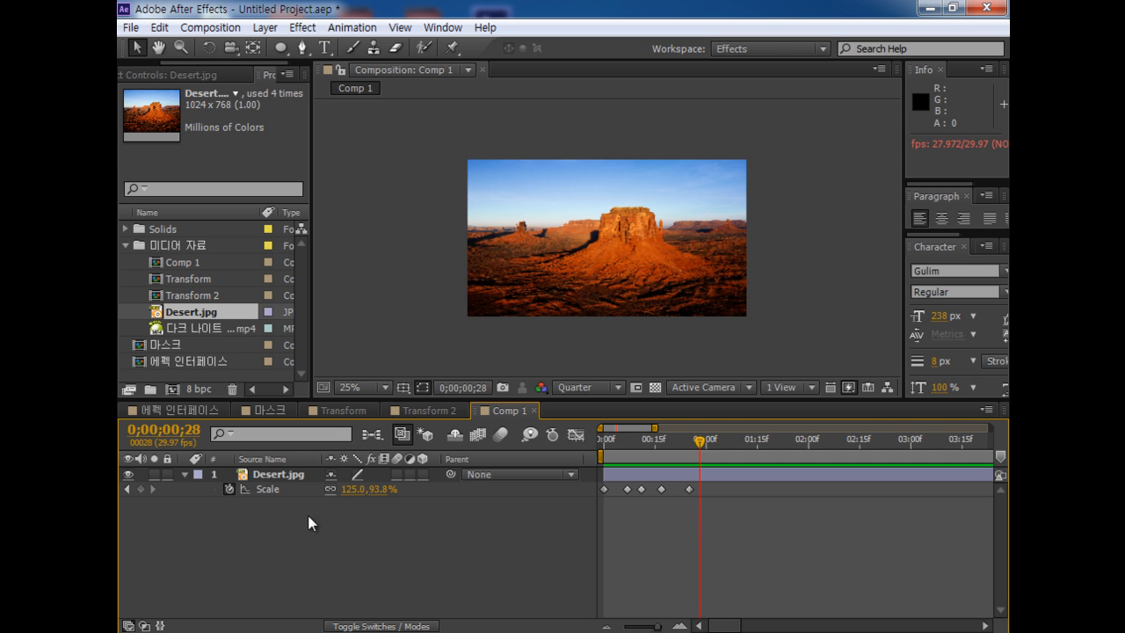
In the Transform composition, make Desert.jpg a 2D layer again and reset its Transform properties
click(344, 410)
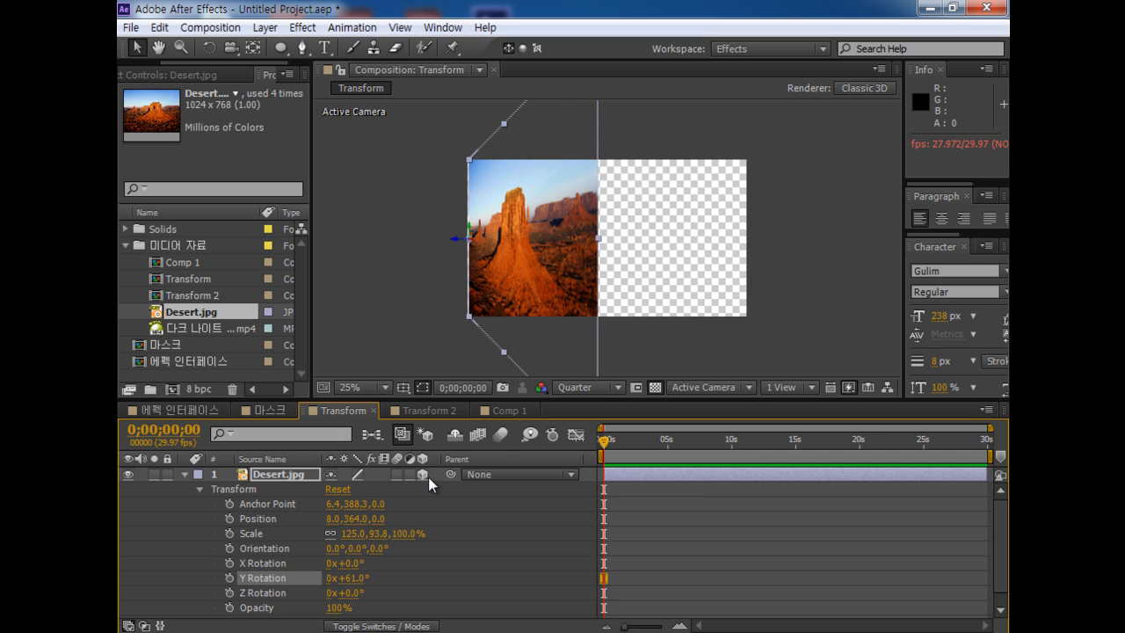
click(425, 475)
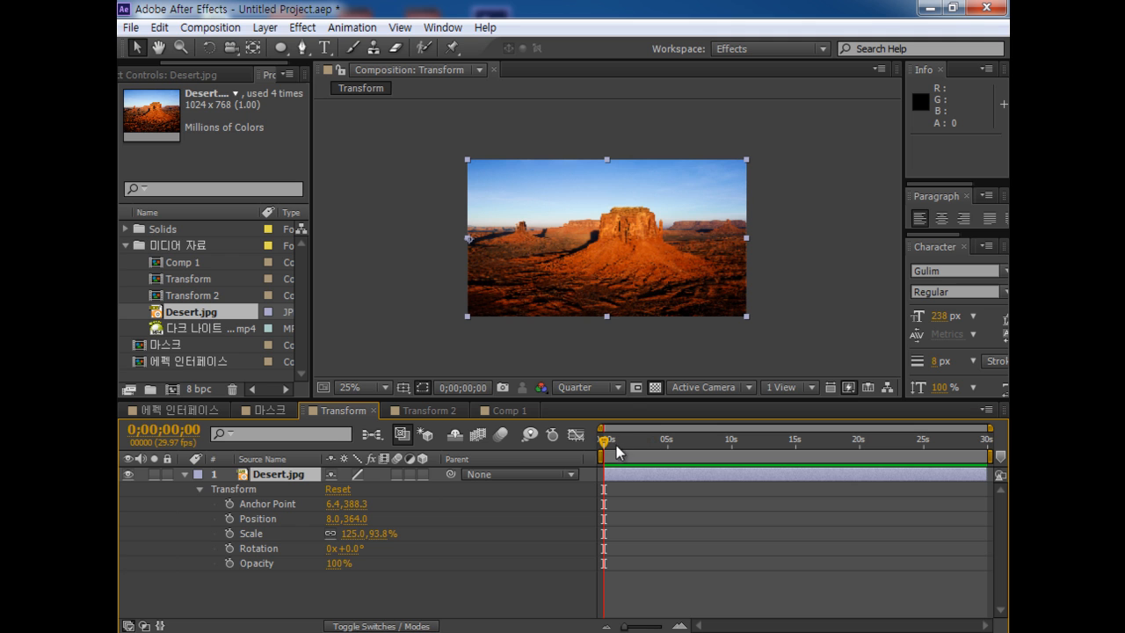
mouse_move(604, 442)
mouse_down()
mouse_move(651, 437)
mouse_move(596, 444)
mouse_up()
click(250, 53)
drag(454, 236, 615, 246)
click(343, 489)
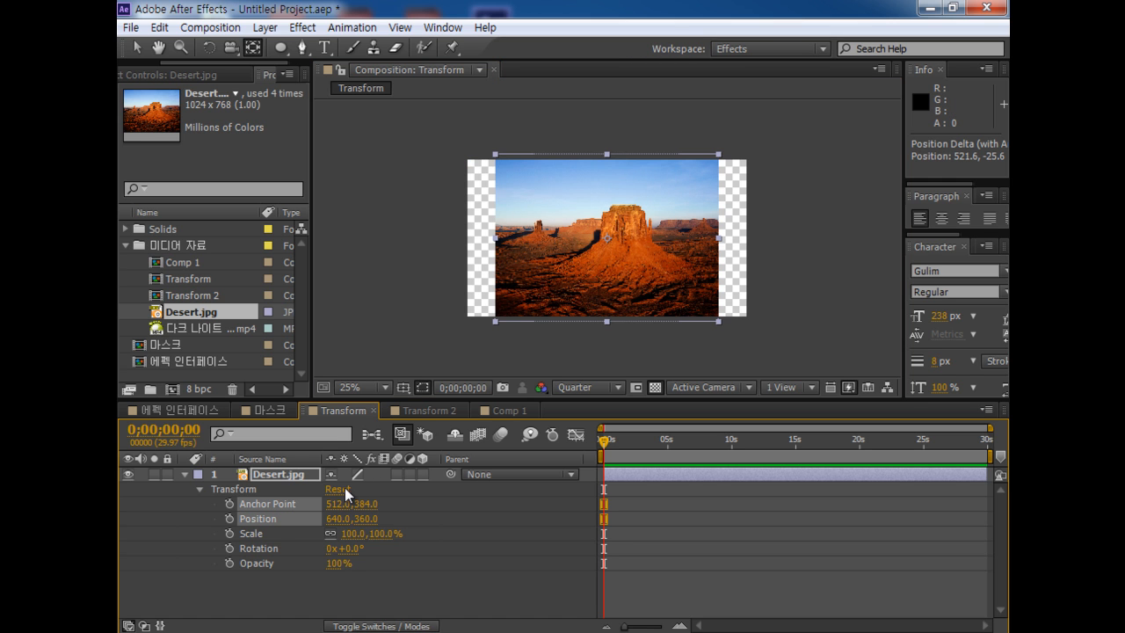
Fit Desert.jpg to the composition frame and move the current time to 0;00;00;10
key(v)
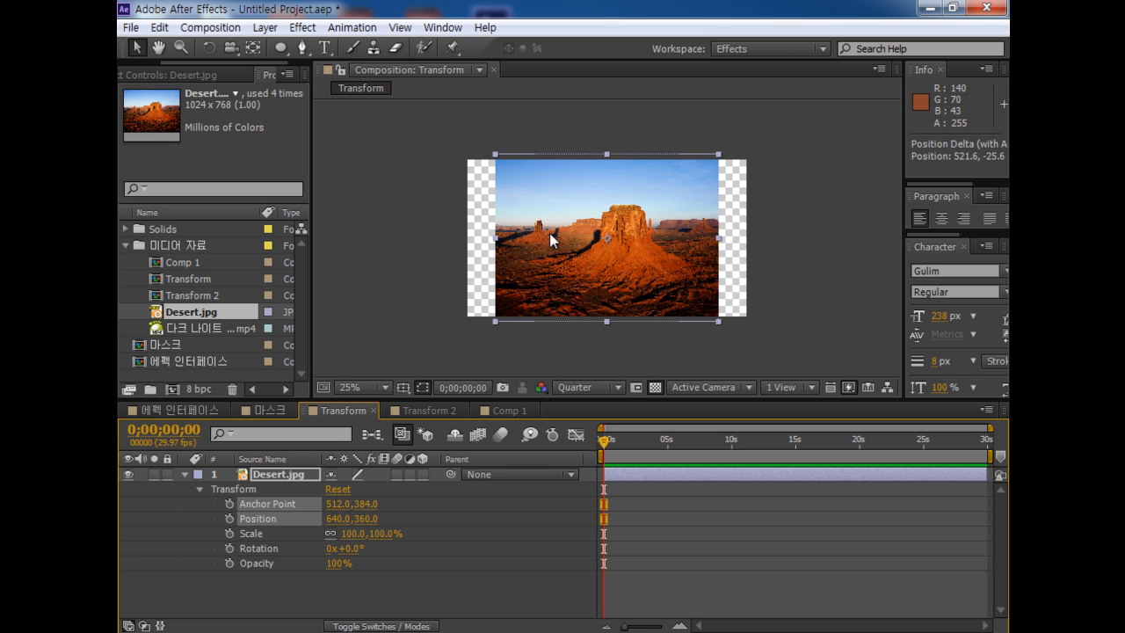
key(ctrl+alt+f)
drag(703, 444, 608, 442)
click(288, 539)
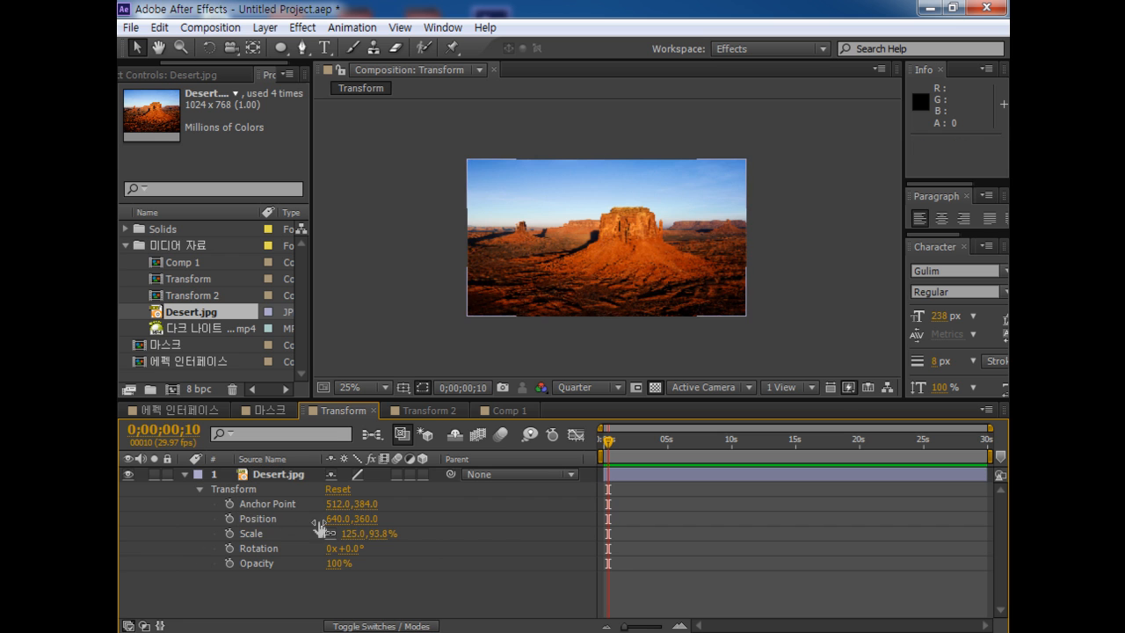
Try repositioning Desert.jpg through its Position values and directly in the composition view, and undo every move
mouse_move(342, 519)
mouse_down()
mouse_move(483, 519)
mouse_move(325, 514)
mouse_up()
key(ctrl+z)
drag(605, 240, 581, 198)
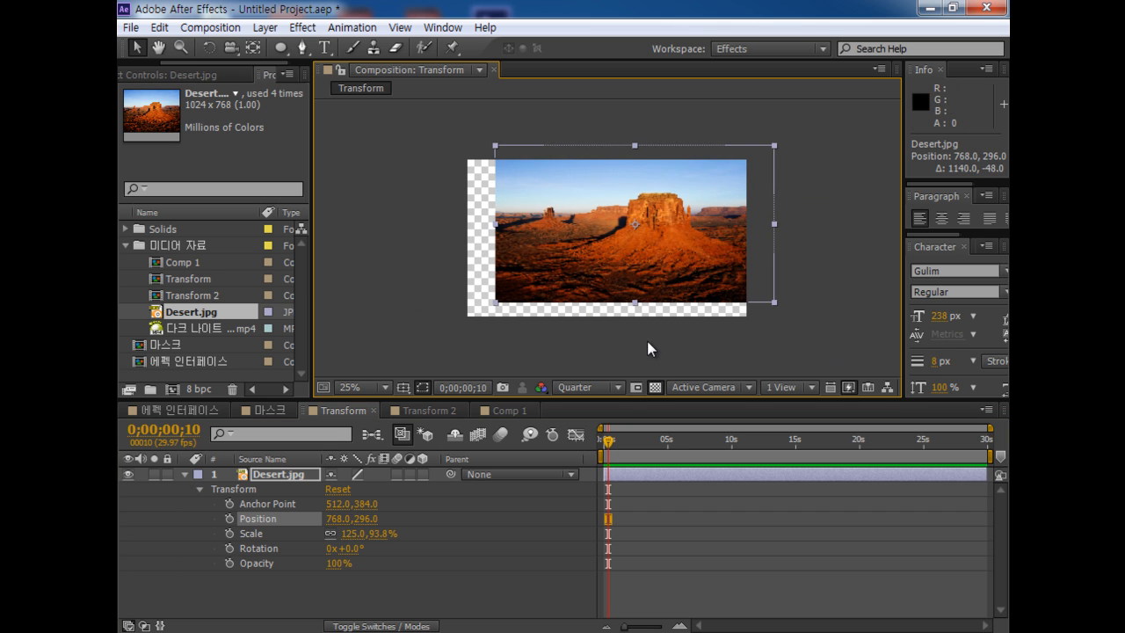
key(ctrl+z)
key(ctrl+z)
key(ctrl+z)
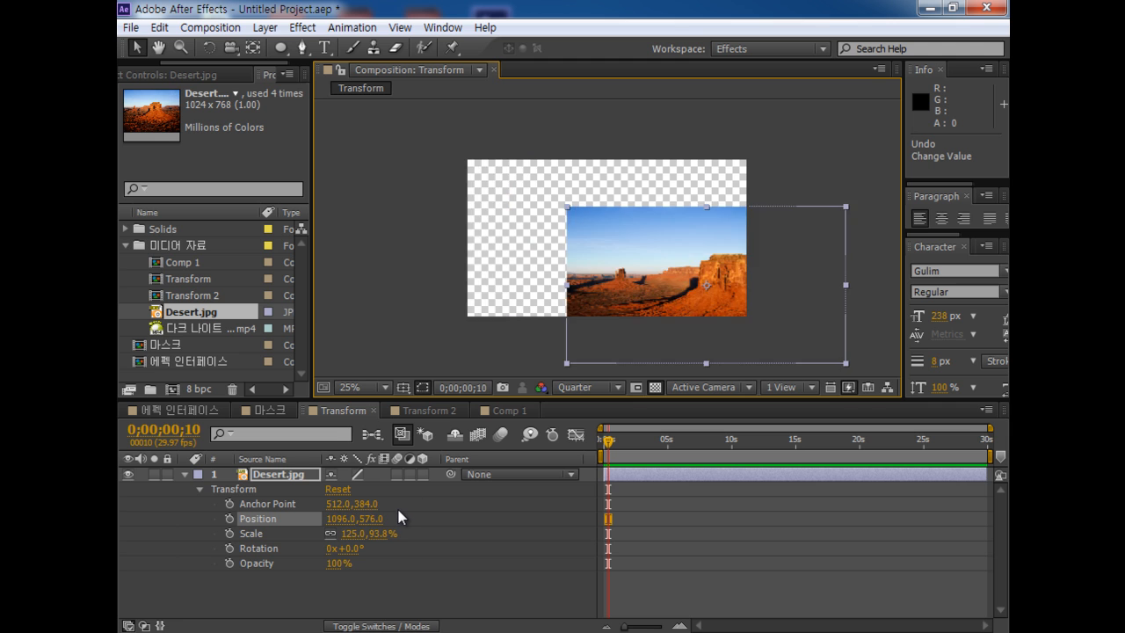
key(ctrl+z)
key(ctrl+z)
key(ctrl+z)
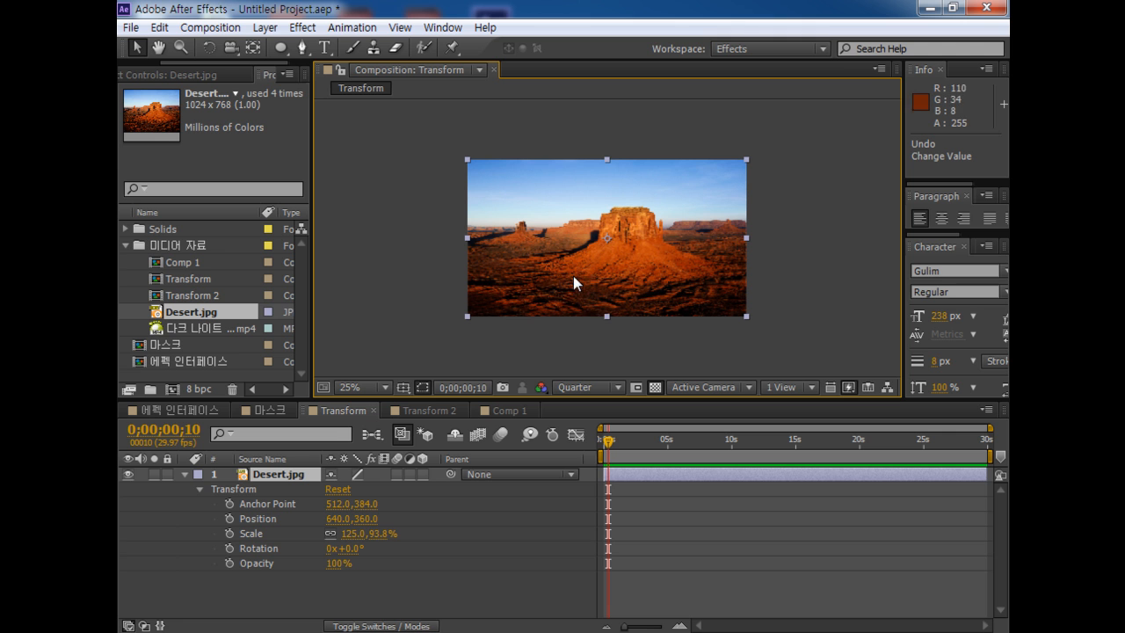
Try resizing Desert.jpg with its bounding handles and through its Scale values, and undo the changes
drag(607, 159, 623, 207)
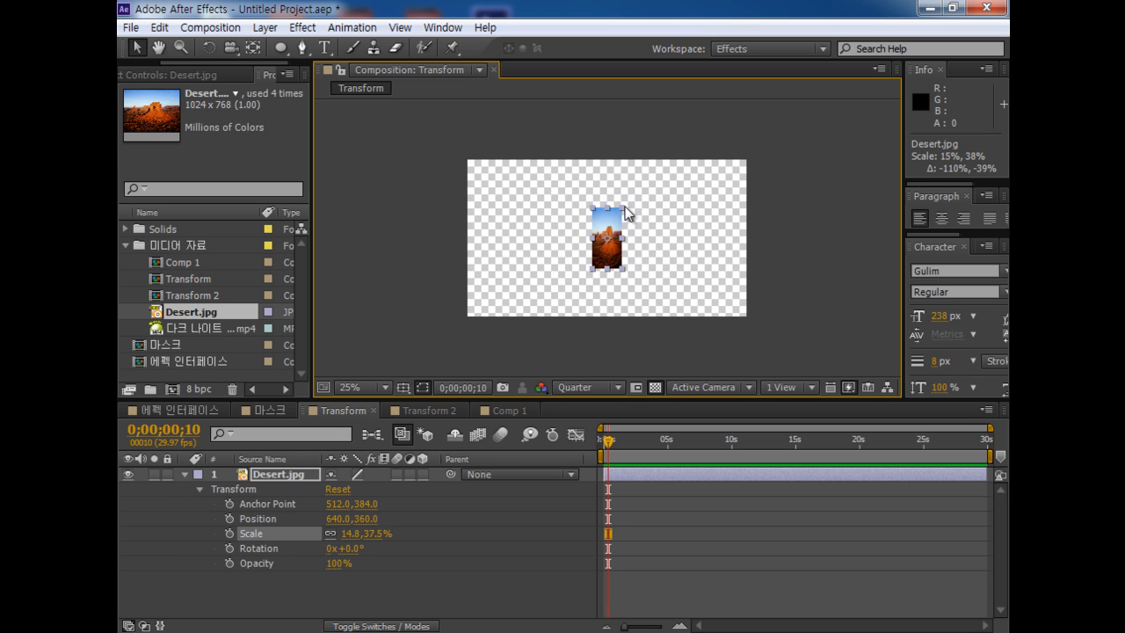
mouse_move(365, 532)
mouse_down()
mouse_move(386, 530)
mouse_move(355, 533)
mouse_move(373, 520)
mouse_up()
key(ctrl+z)
key(ctrl+z)
key(ctrl+z)
key(ctrl+z)
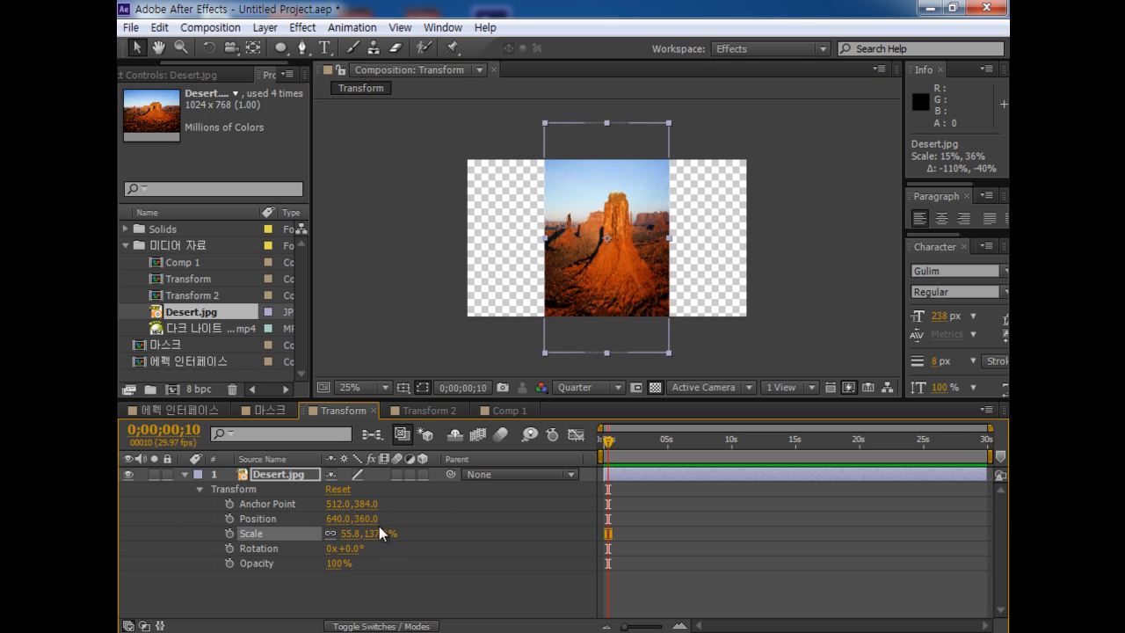
key(ctrl+z)
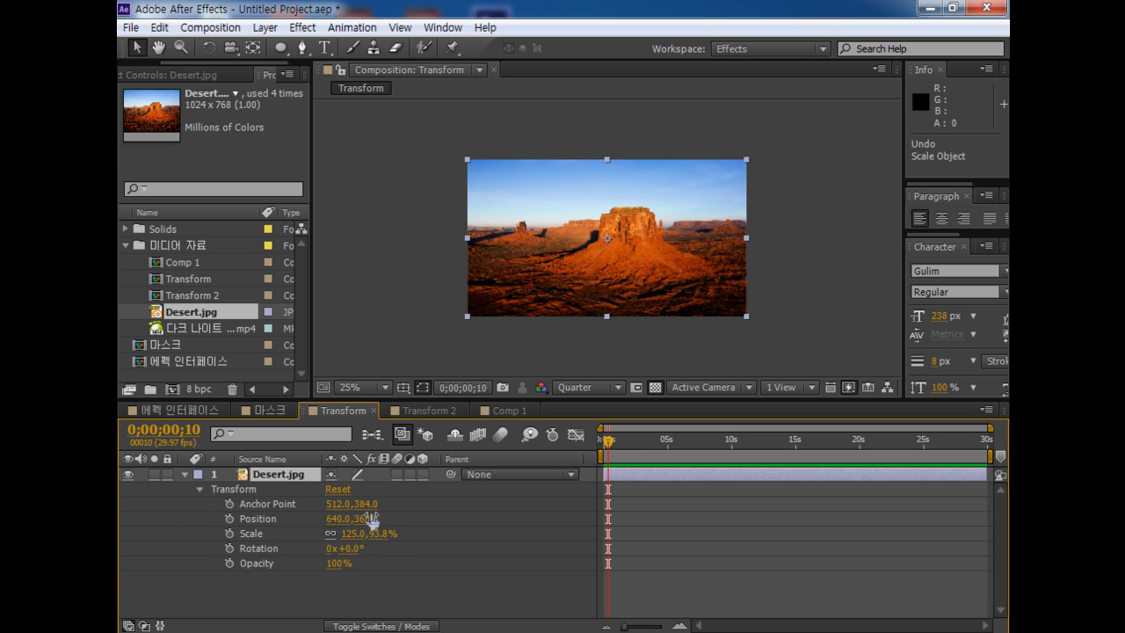
Try rotating Desert.jpg and undo it, then set its Rotation to 2x+0.0°
drag(350, 548, 477, 502)
key(ctrl+z)
click(331, 549)
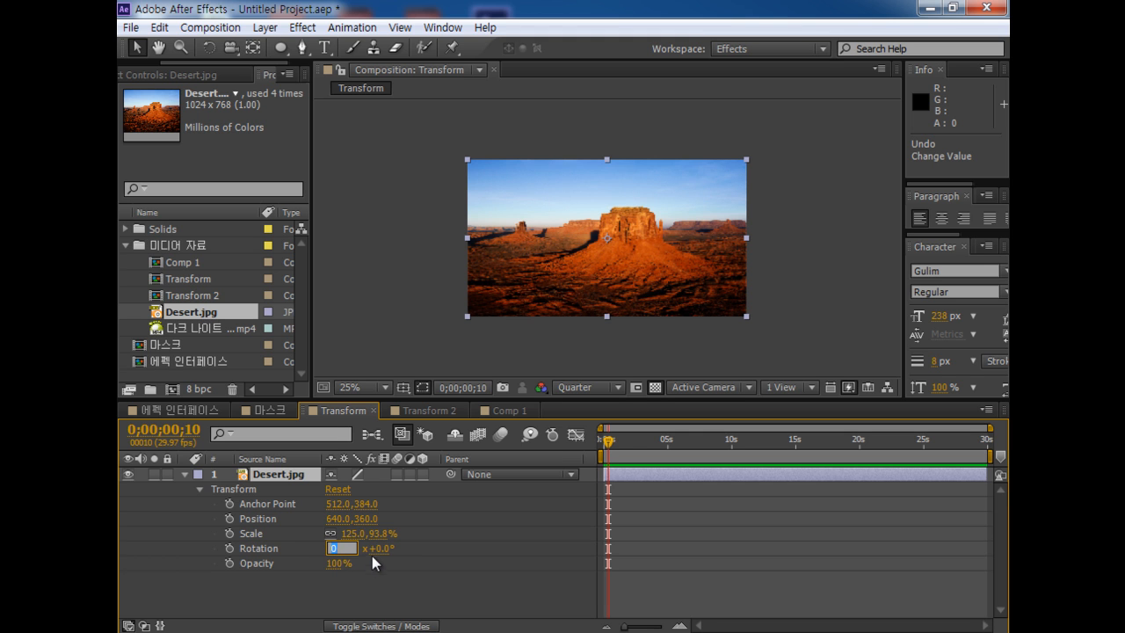
key(Return)
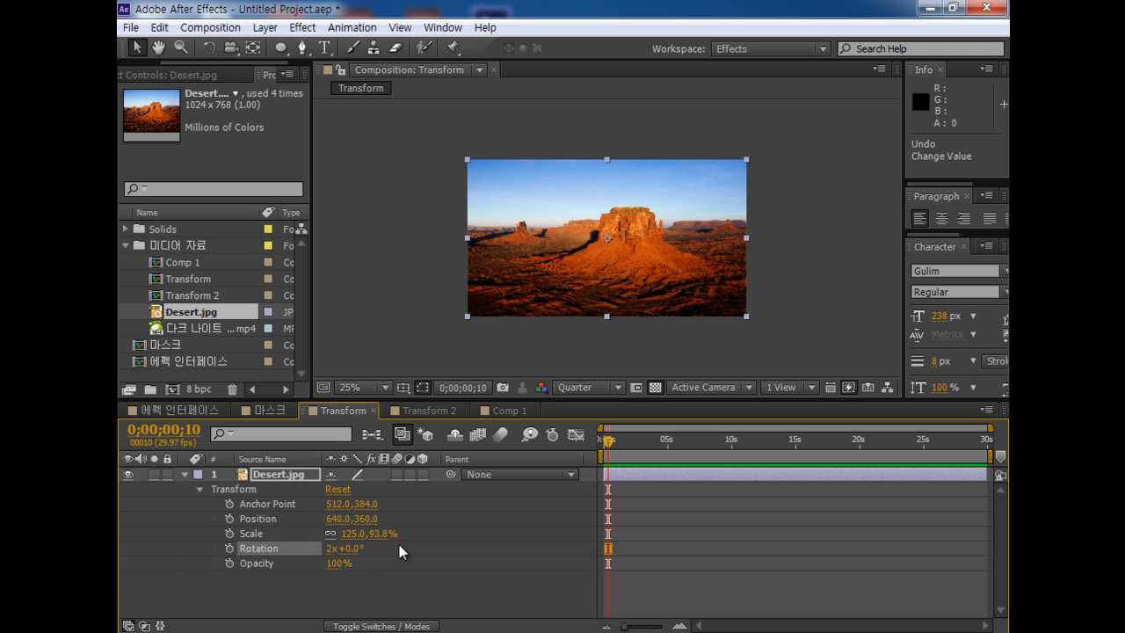
Try animating Desert.jpg's Rotation with keyframes at 0;00;01;02 and 0;00;02;18
key(space)
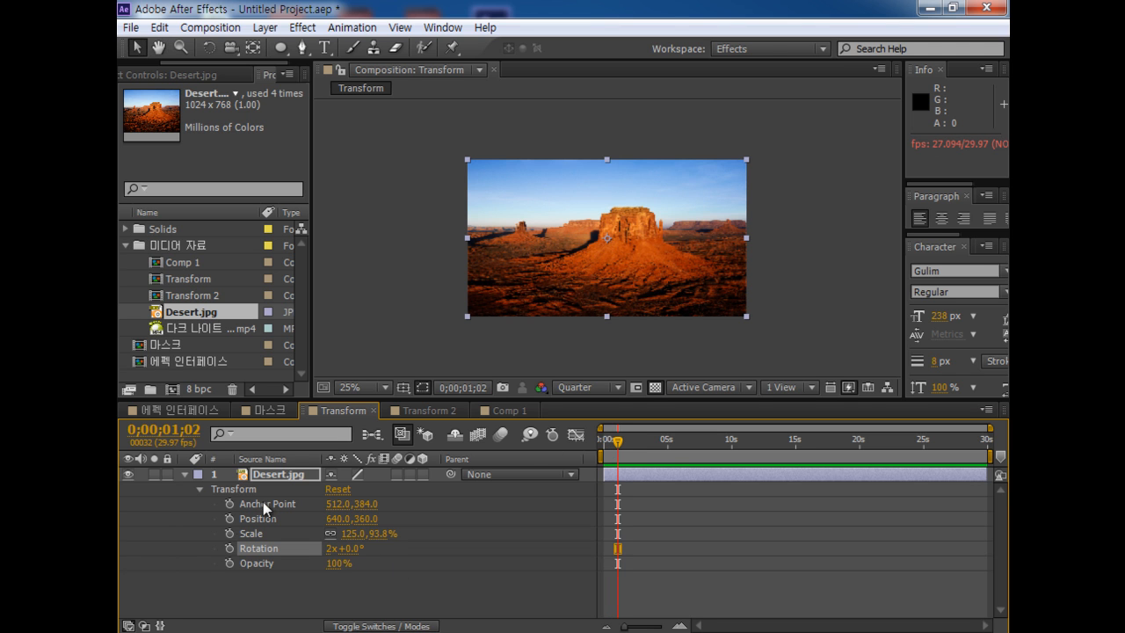
click(230, 548)
click(638, 444)
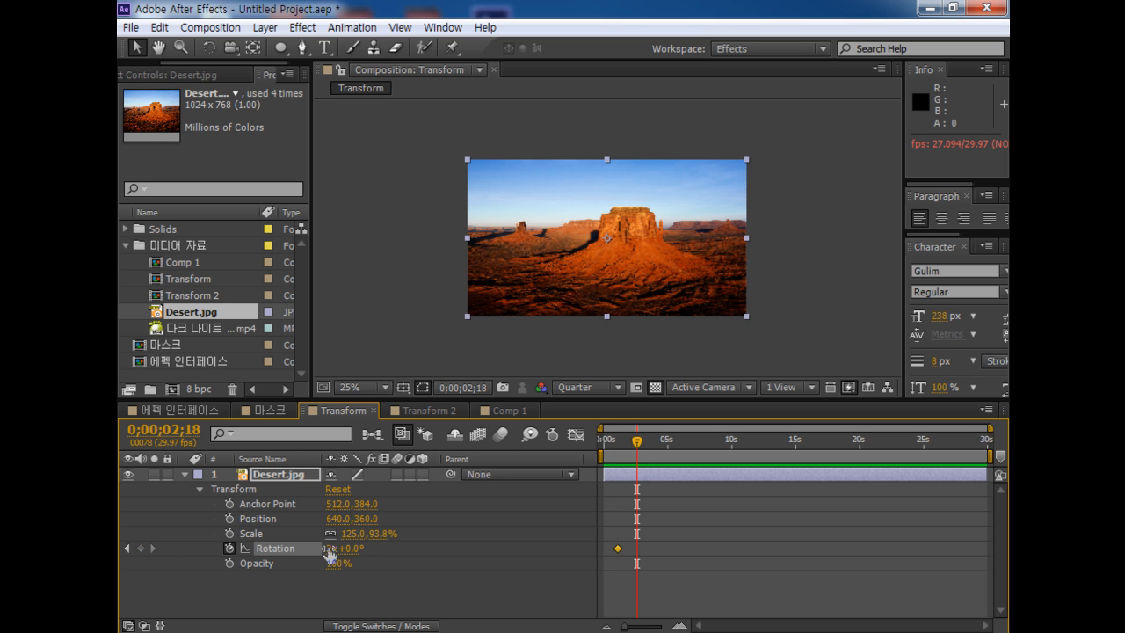
click(331, 548)
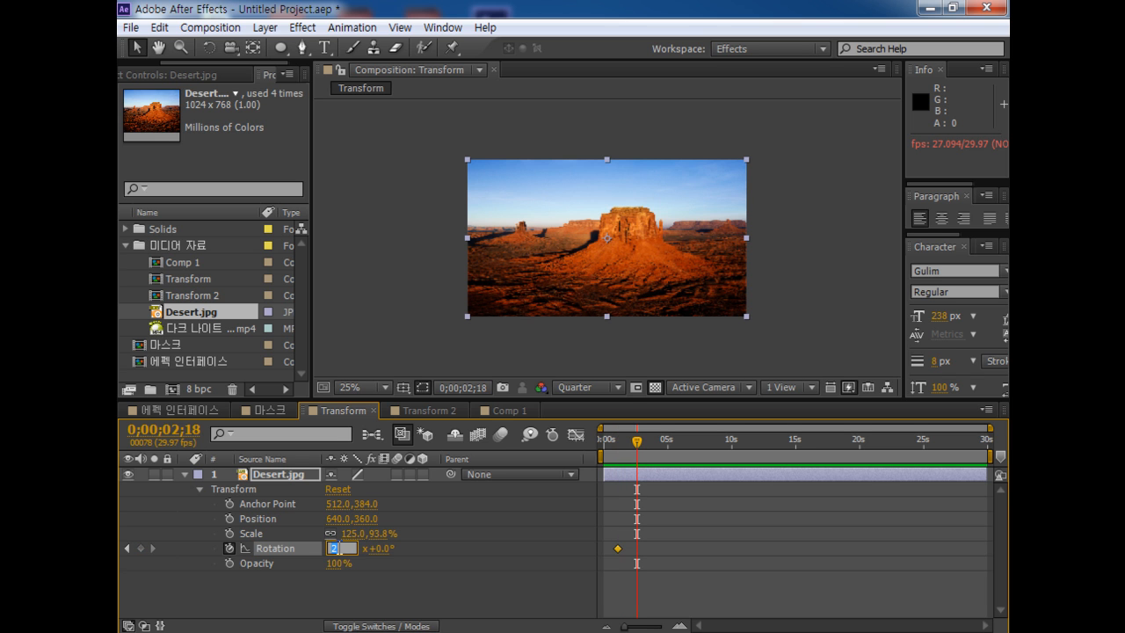
text(2)
key(Return)
Preview the rotation animation from the start, return to 0;00;00;00, and delete both Rotation keyframes
key(Home)
key(space)
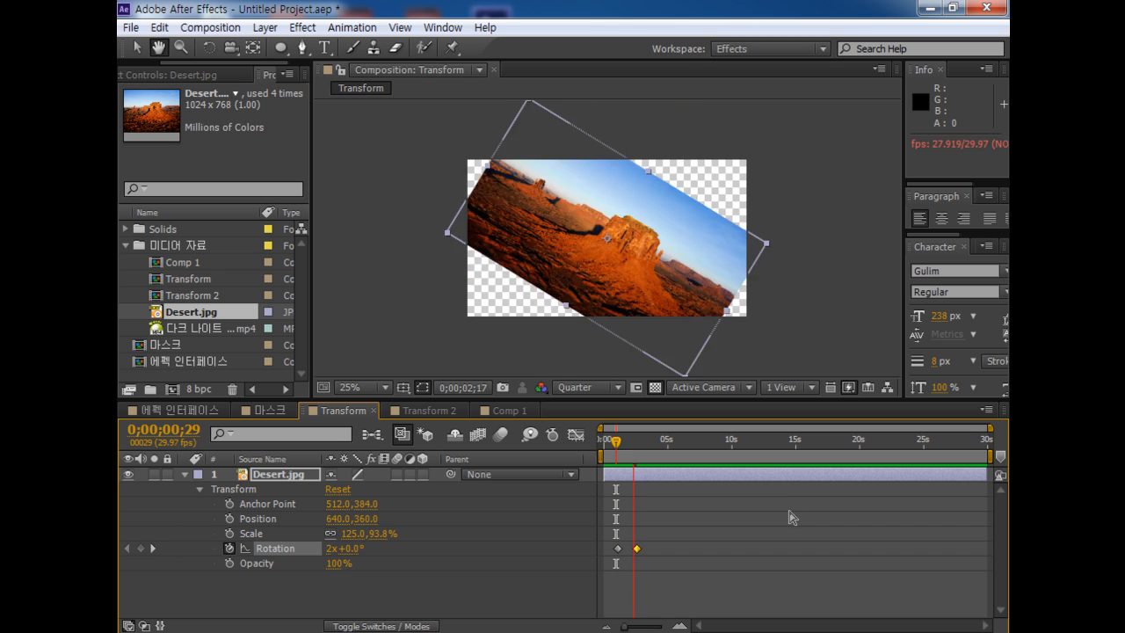
drag(642, 442, 630, 442)
click(689, 514)
key(Home)
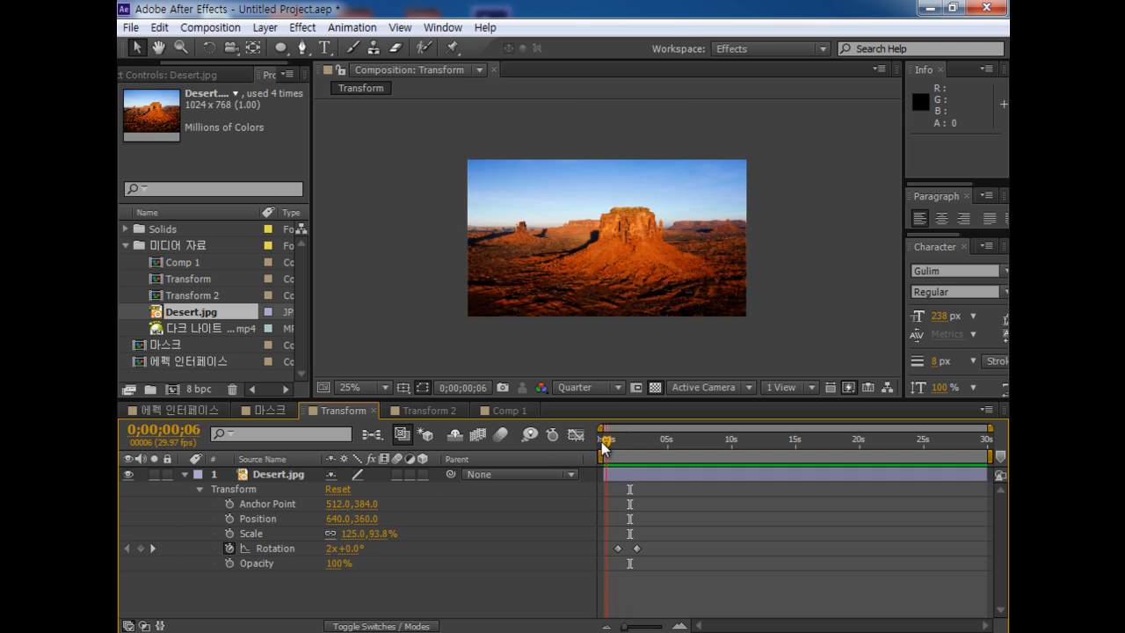
drag(678, 531, 583, 574)
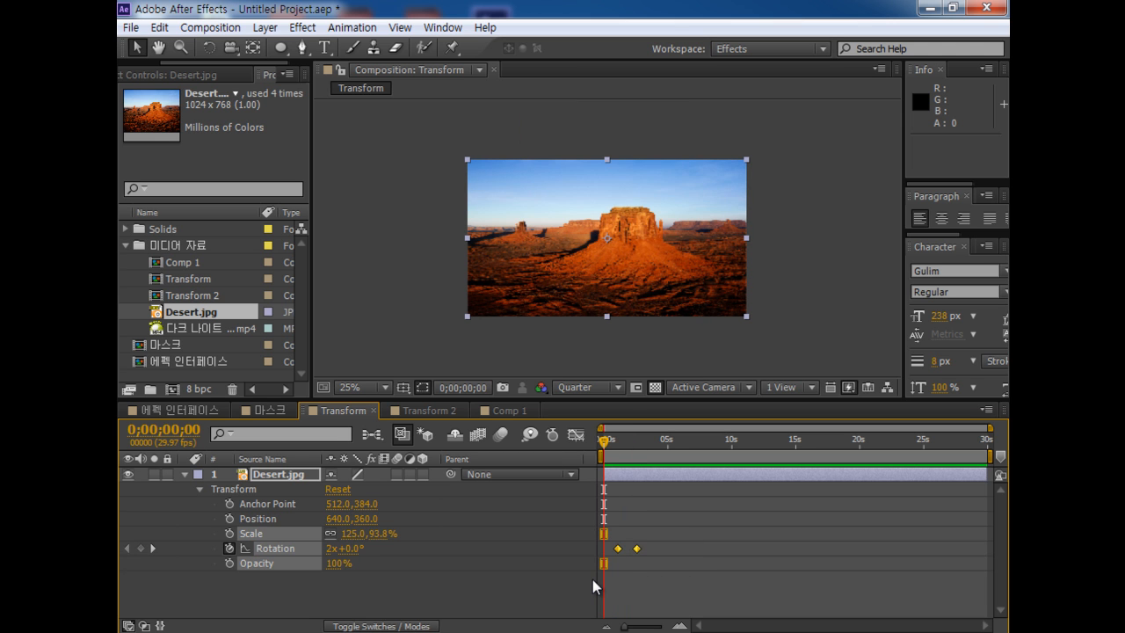
key(Delete)
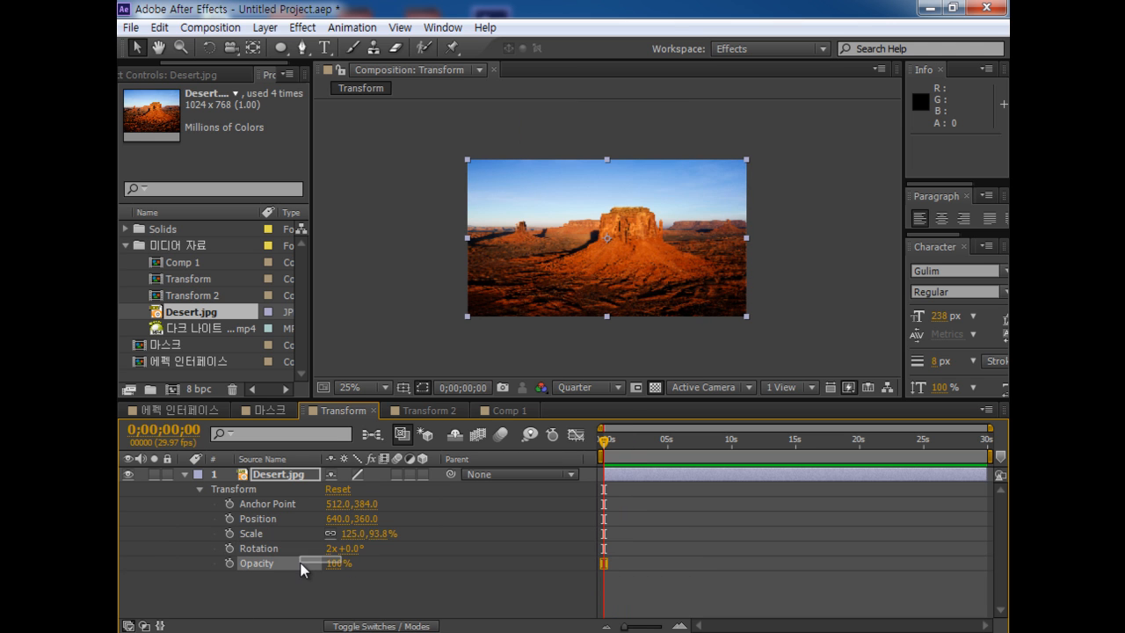
Turn off the transparency grid while trying out Opacity values on Desert.jpg, and finish with Opacity at 100%
click(363, 583)
drag(335, 565, 418, 556)
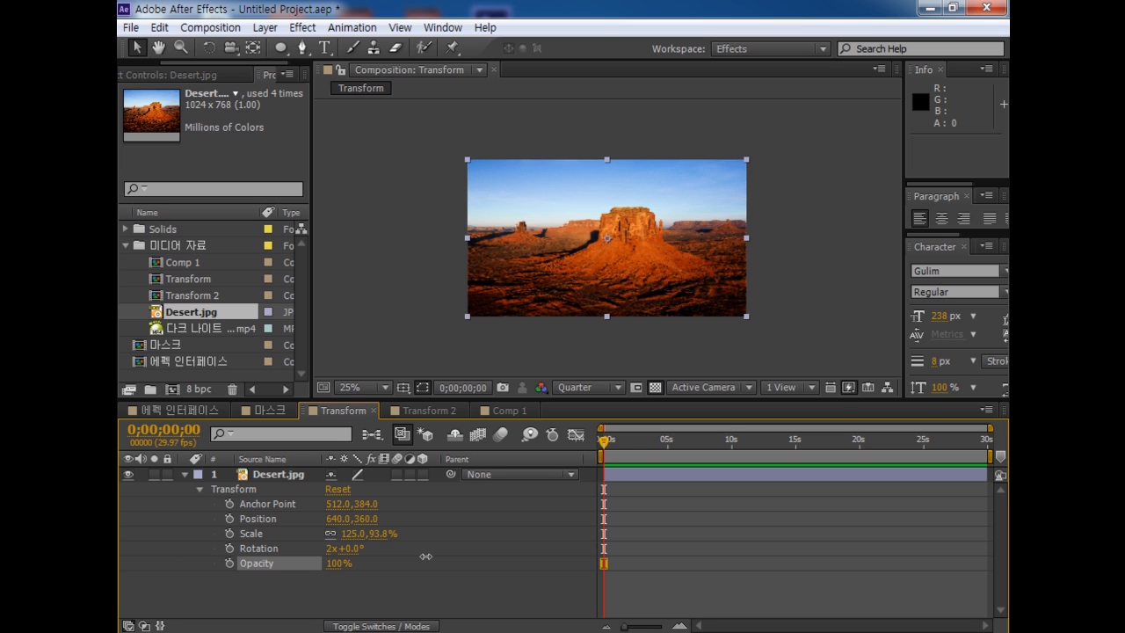
drag(425, 557, 617, 505)
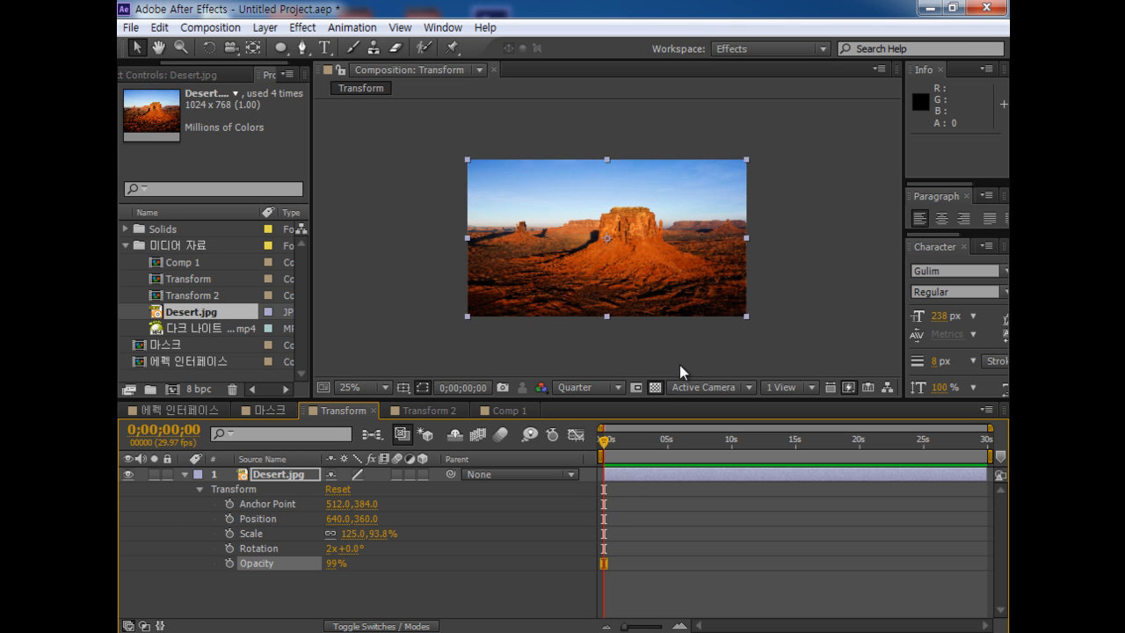
click(657, 386)
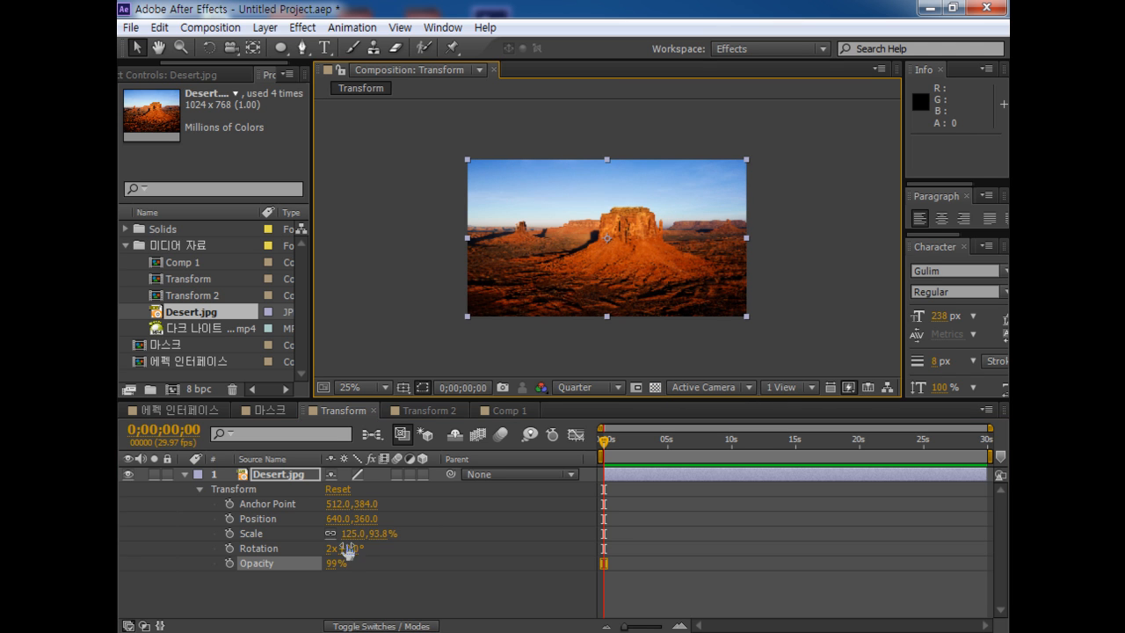
mouse_move(348, 563)
mouse_down()
mouse_move(322, 563)
mouse_move(351, 563)
mouse_up()
mouse_move(747, 237)
mouse_down()
mouse_move(834, 230)
mouse_move(741, 244)
mouse_up()
key(ctrl+z)
Collapse the Transform group and the Desert.jpg layer in the Timeline
click(484, 510)
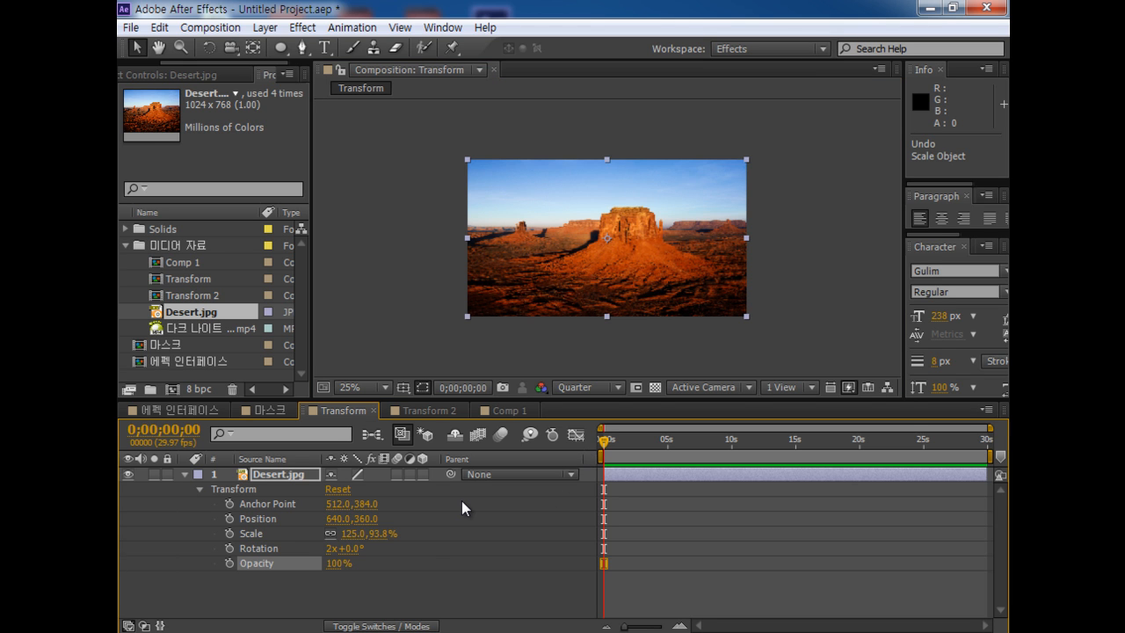
click(200, 490)
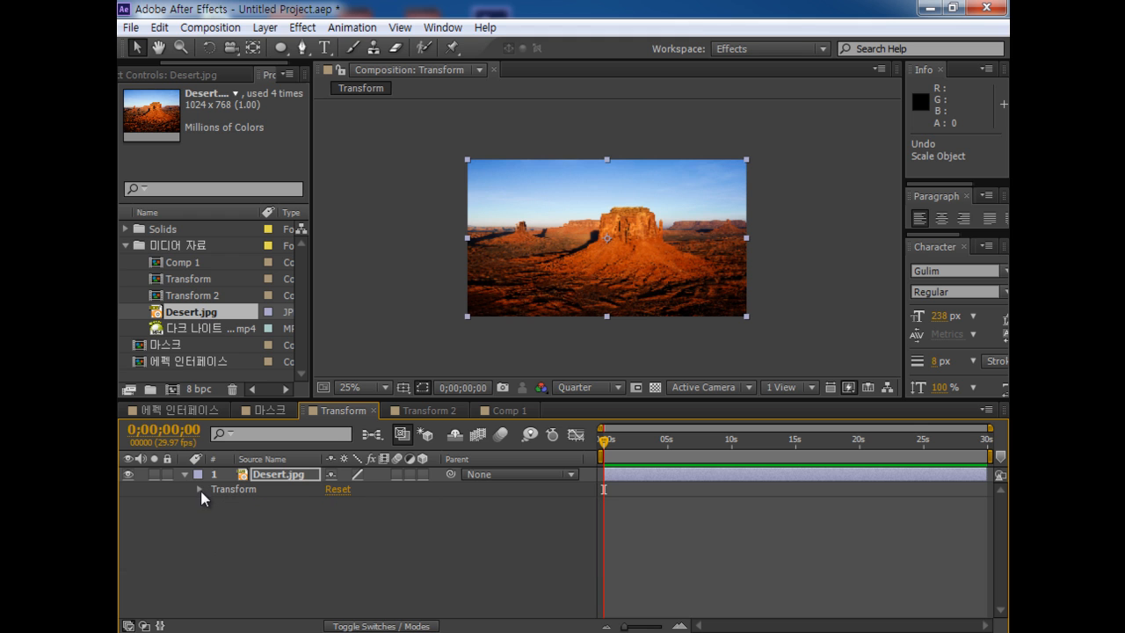
click(184, 475)
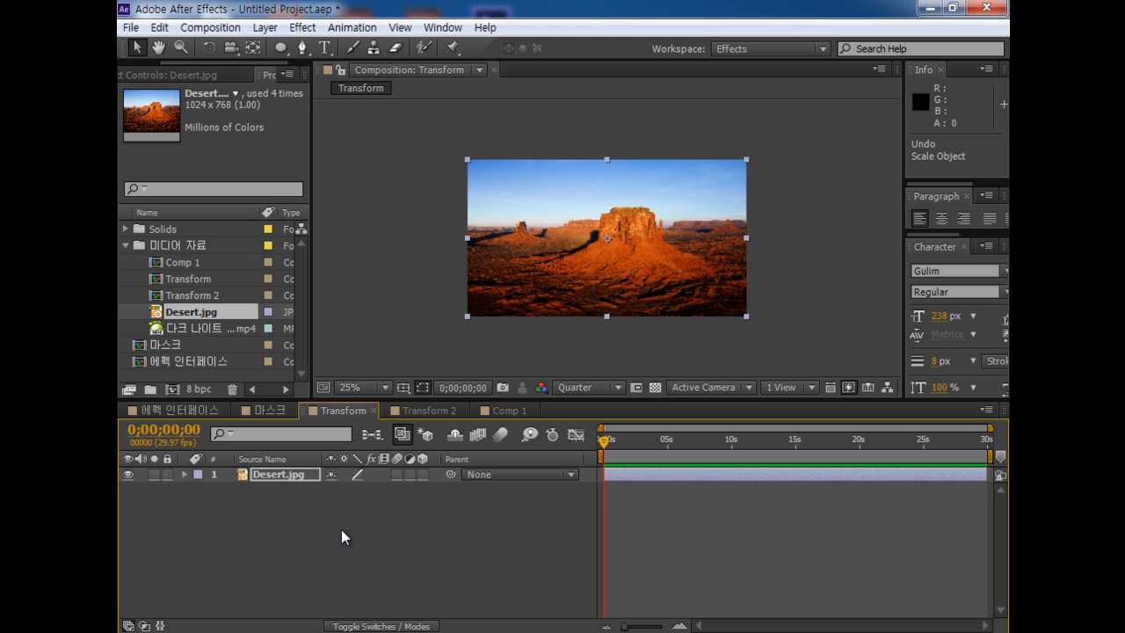
Add a new solid layer with the blue colour #4C36F5 above Desert.jpg
right_click(316, 498)
mouse_move(450, 311)
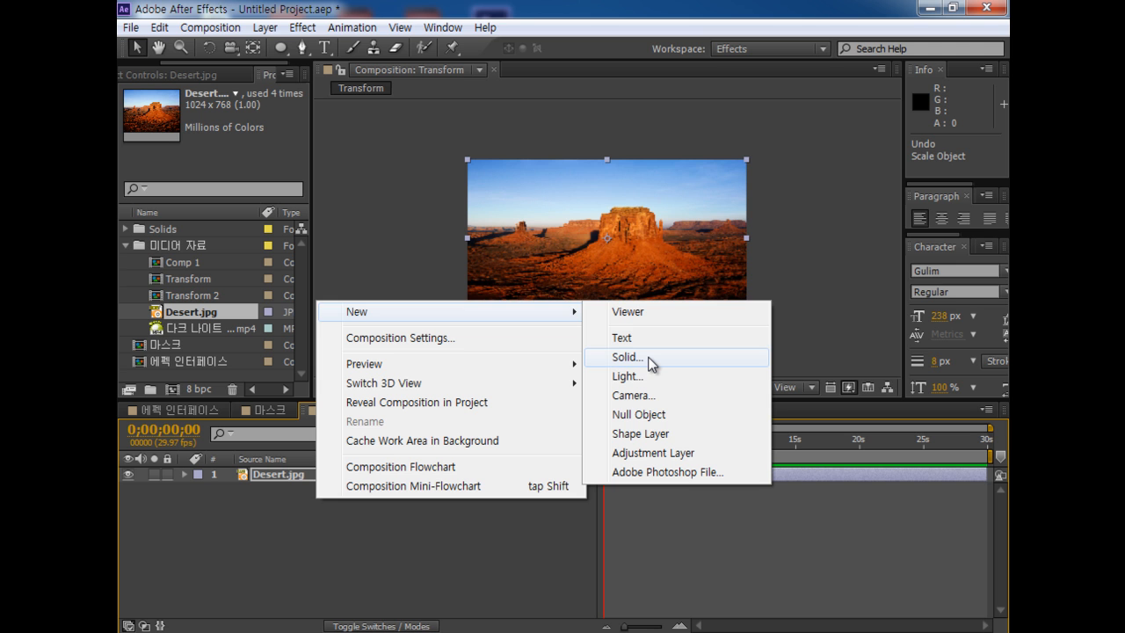
click(652, 363)
click(549, 428)
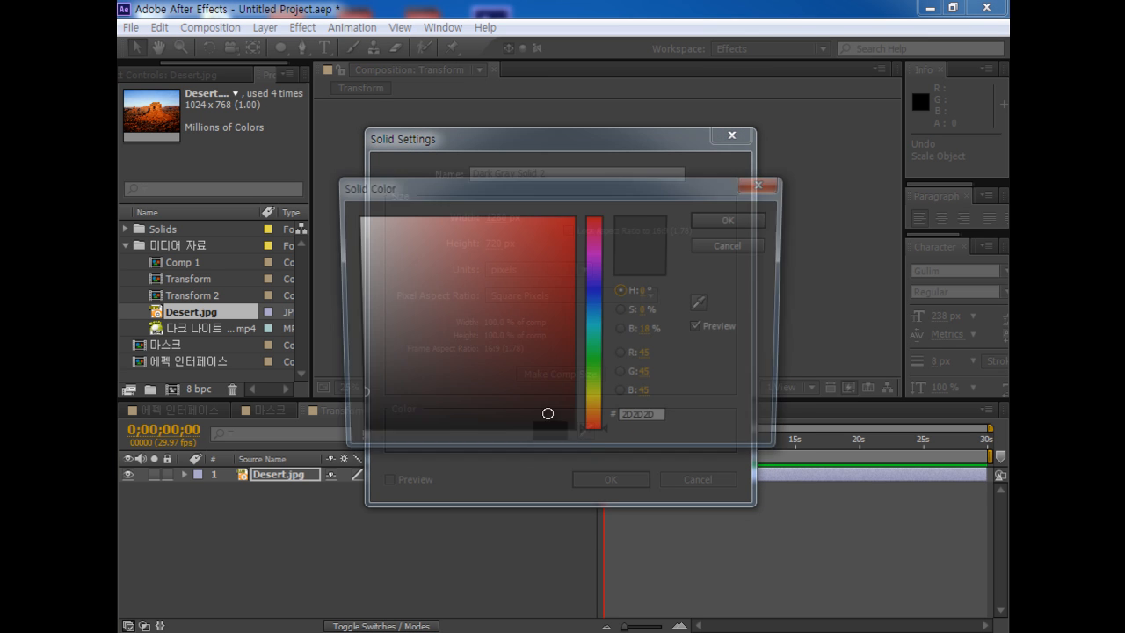
drag(599, 242, 599, 284)
click(525, 224)
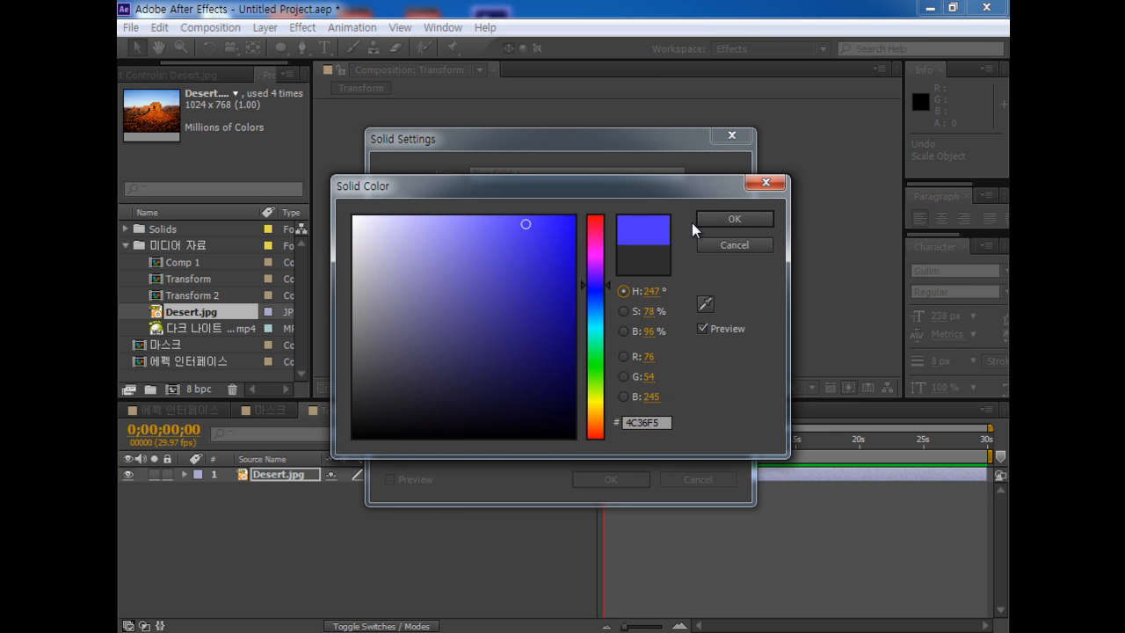
click(728, 220)
click(612, 477)
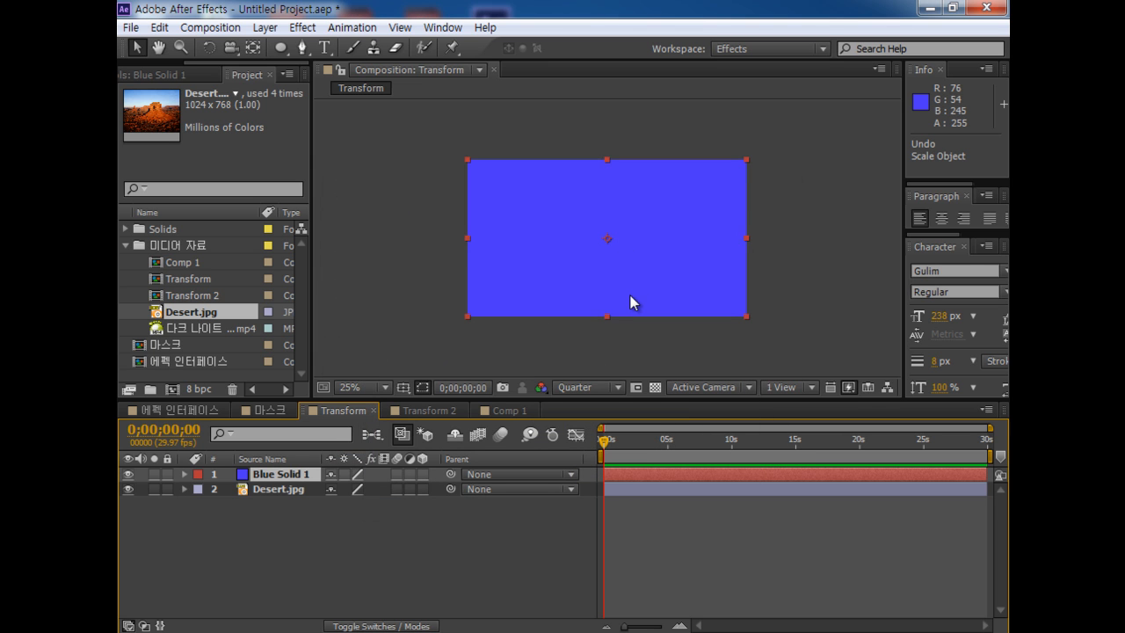
Add a null object to the composition and move it to position 532, 180
right_click(345, 523)
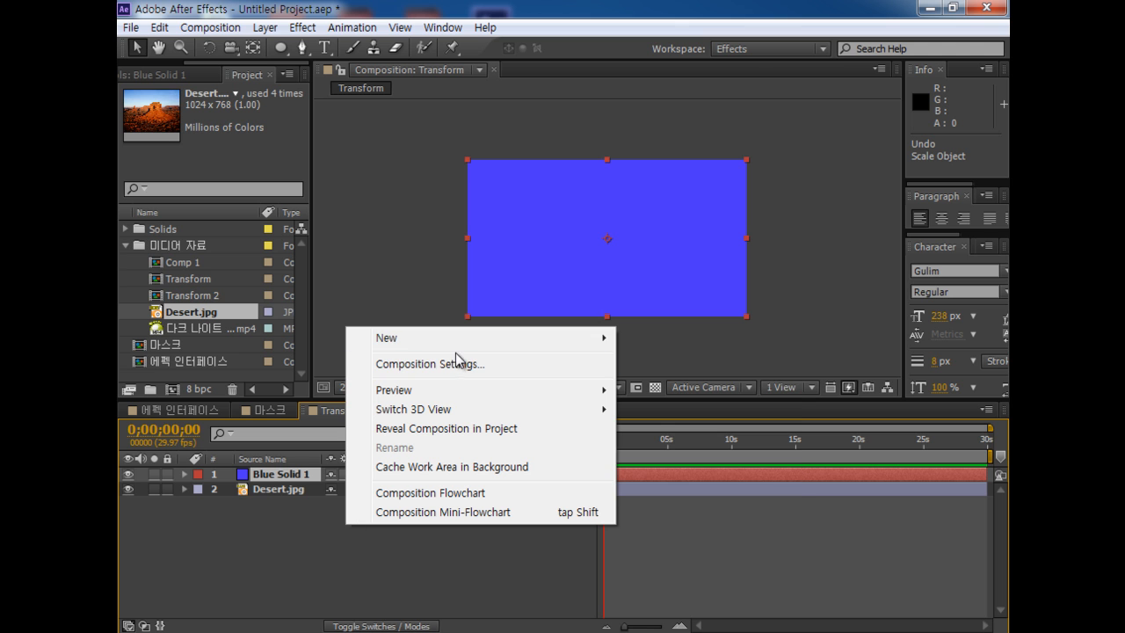
mouse_move(460, 340)
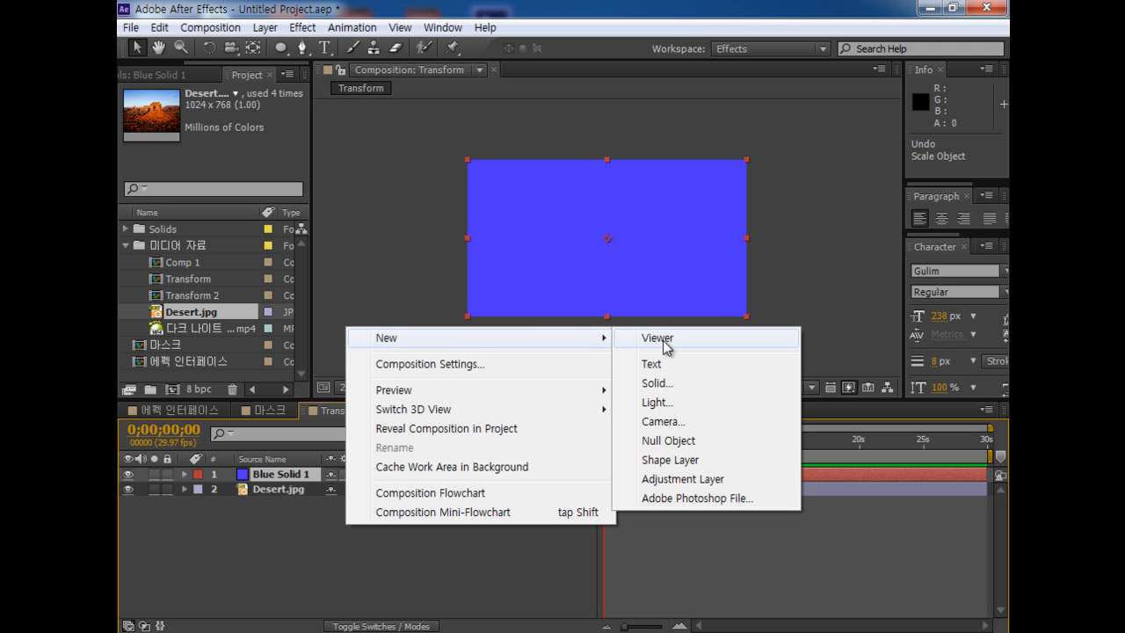
click(708, 439)
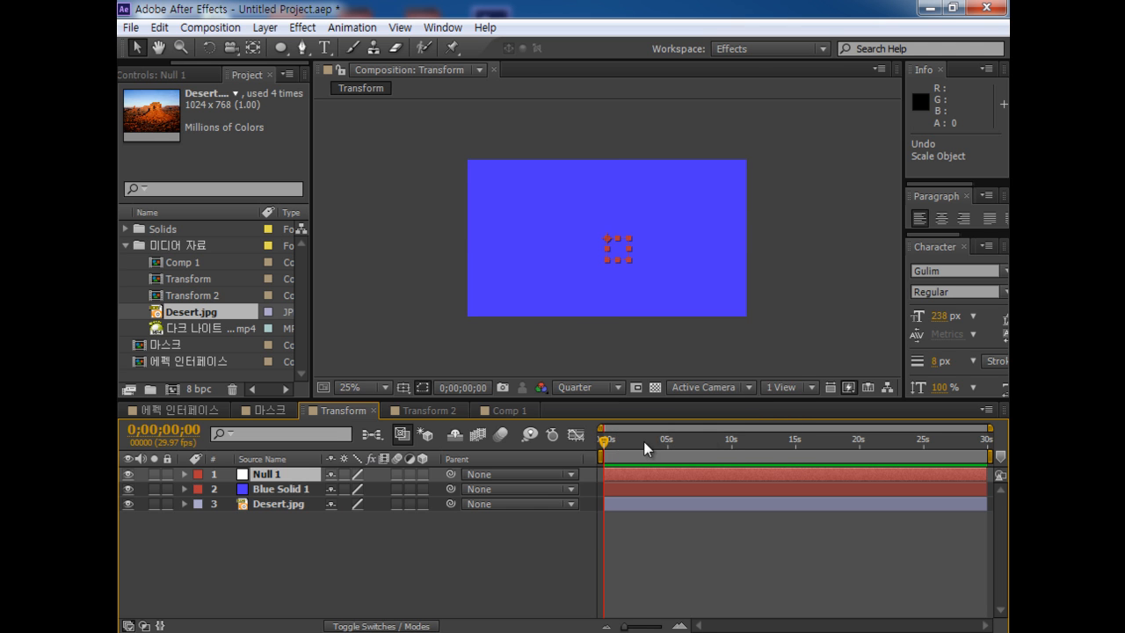
drag(621, 250, 598, 214)
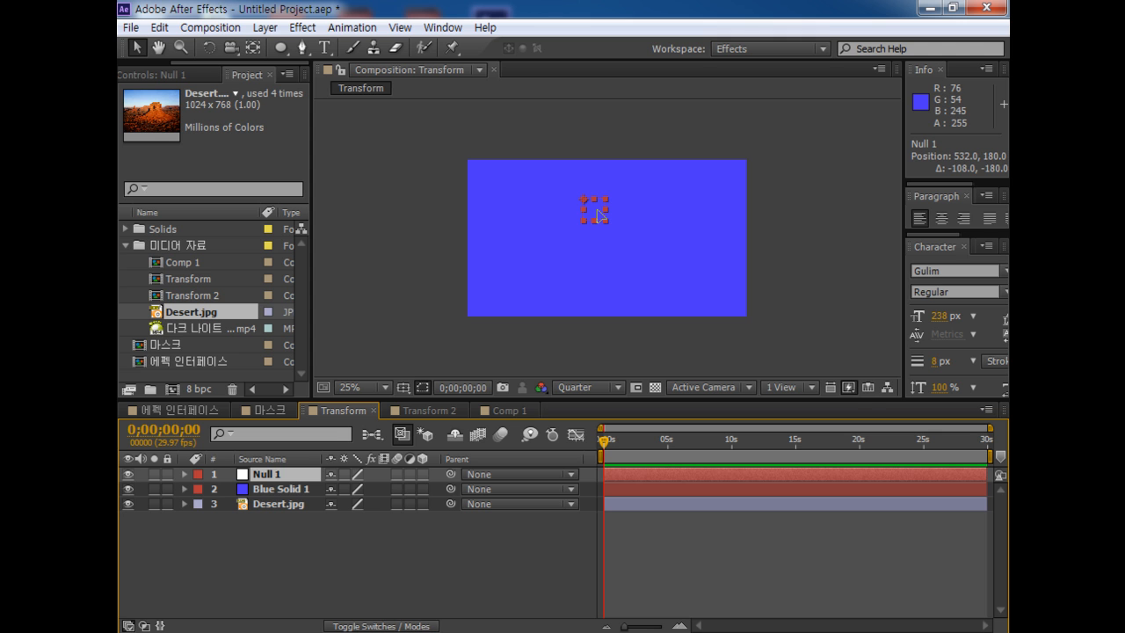
Scale the blue solid down to 48%
click(307, 490)
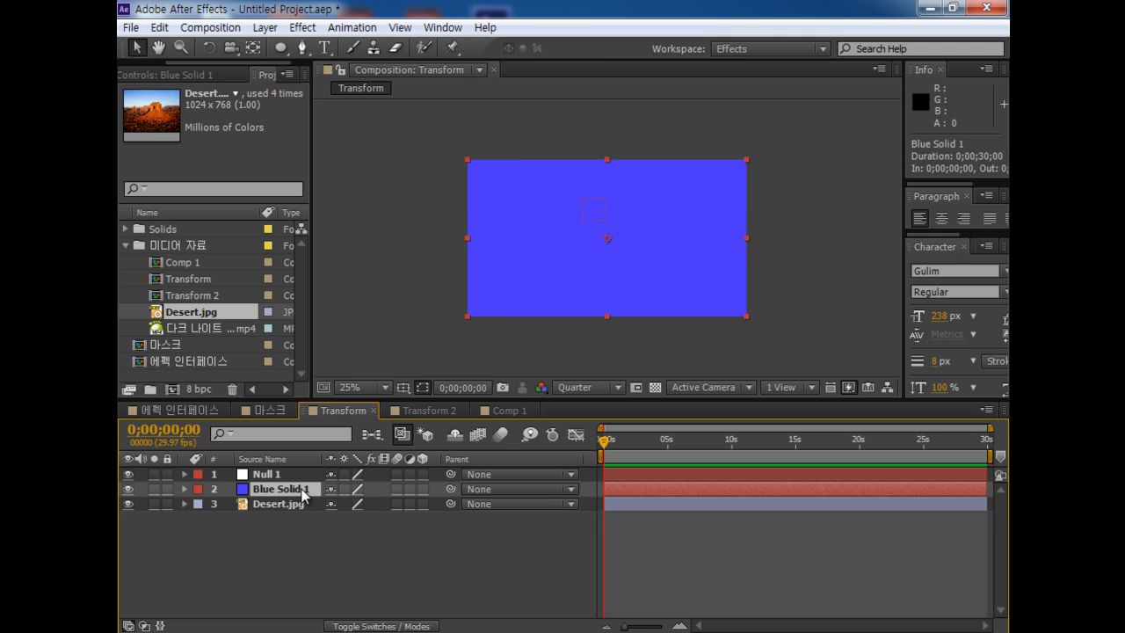
key(s)
drag(350, 505, 315, 508)
Parent the blue solid to the null object and move the null to position 576, 232
click(289, 472)
drag(451, 489, 297, 476)
mouse_move(585, 197)
mouse_down()
mouse_move(556, 173)
mouse_move(539, 221)
mouse_move(773, 114)
mouse_move(502, 131)
mouse_move(474, 240)
mouse_move(531, 205)
mouse_move(525, 225)
mouse_move(549, 212)
mouse_move(597, 215)
mouse_up()
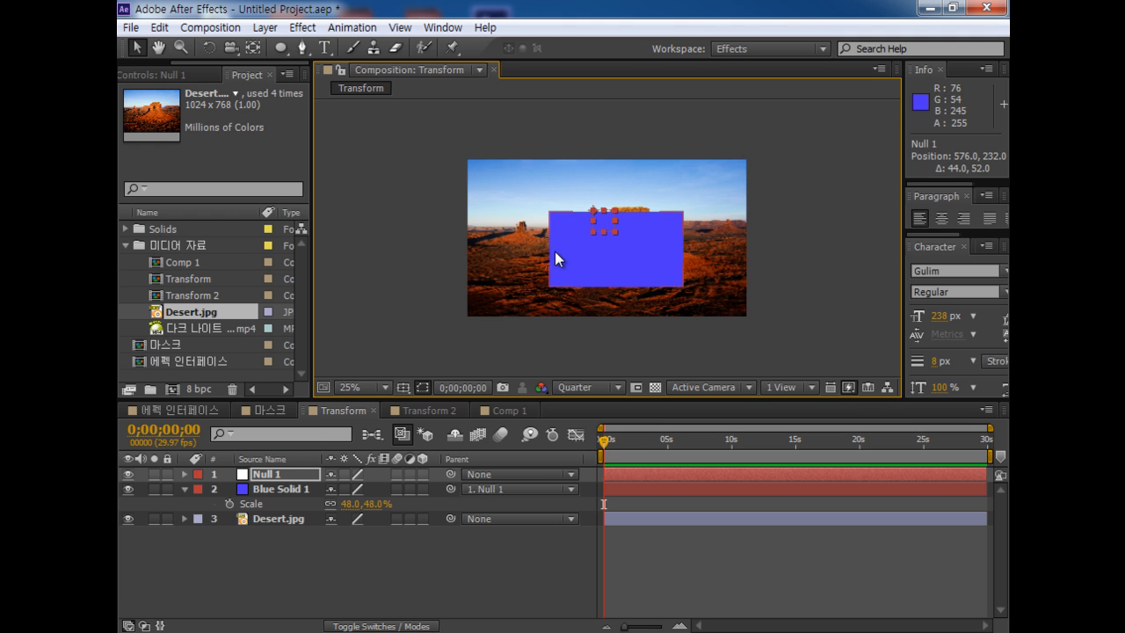
Rename the null layer as controller and return to the Transform composition view
key(KP_Enter)
key(End)
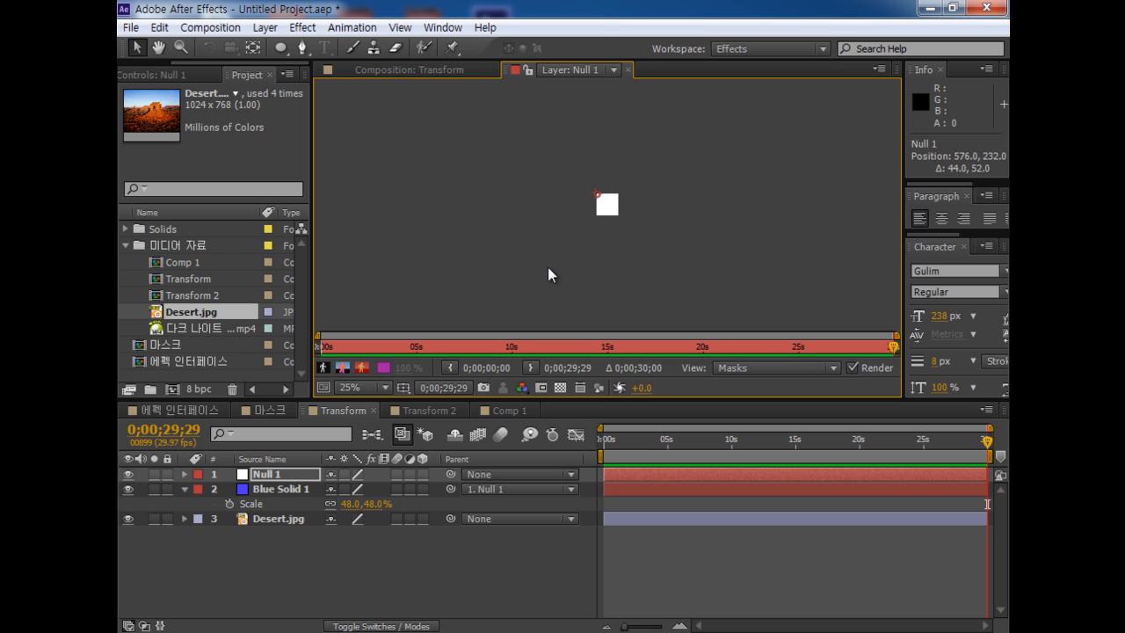
click(327, 582)
click(276, 476)
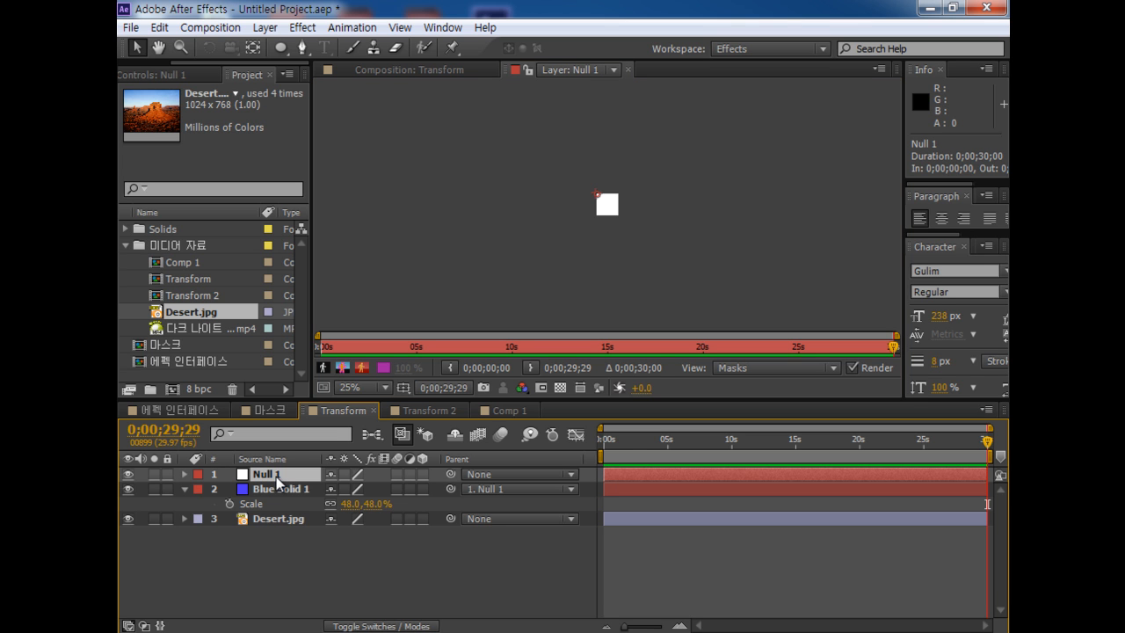
key(Return)
text(cont)
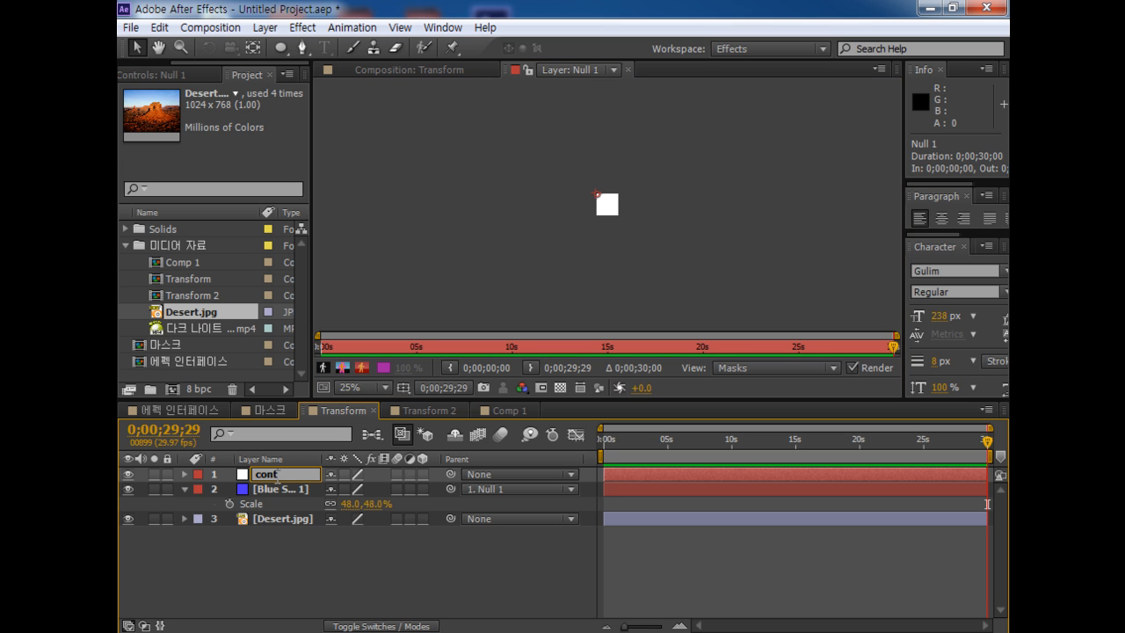
text(roller)
key(Return)
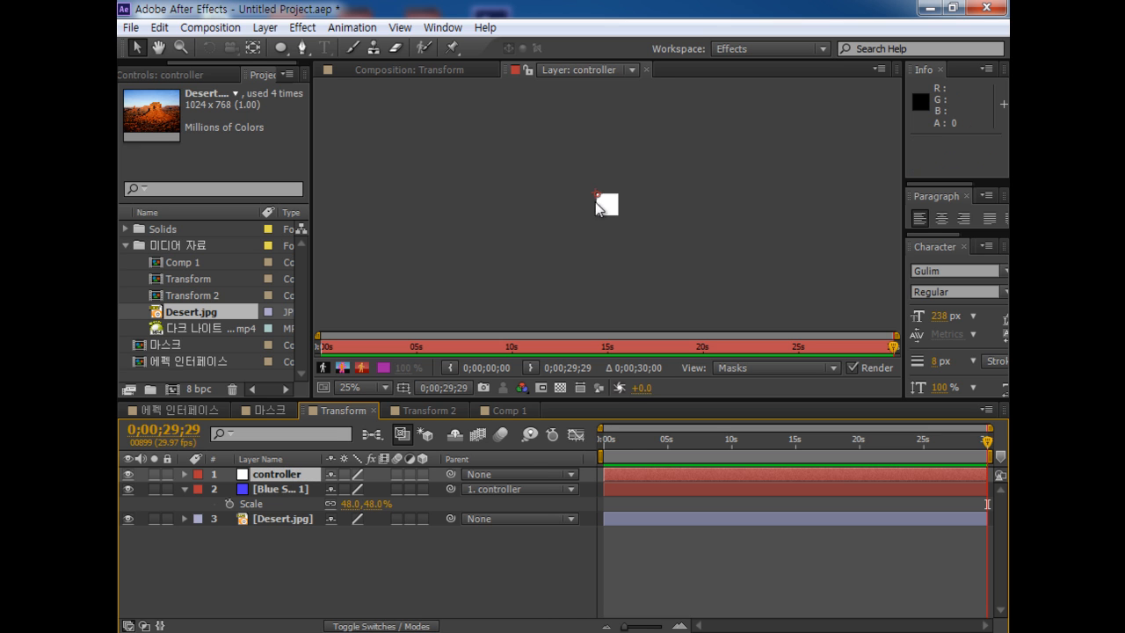
click(410, 69)
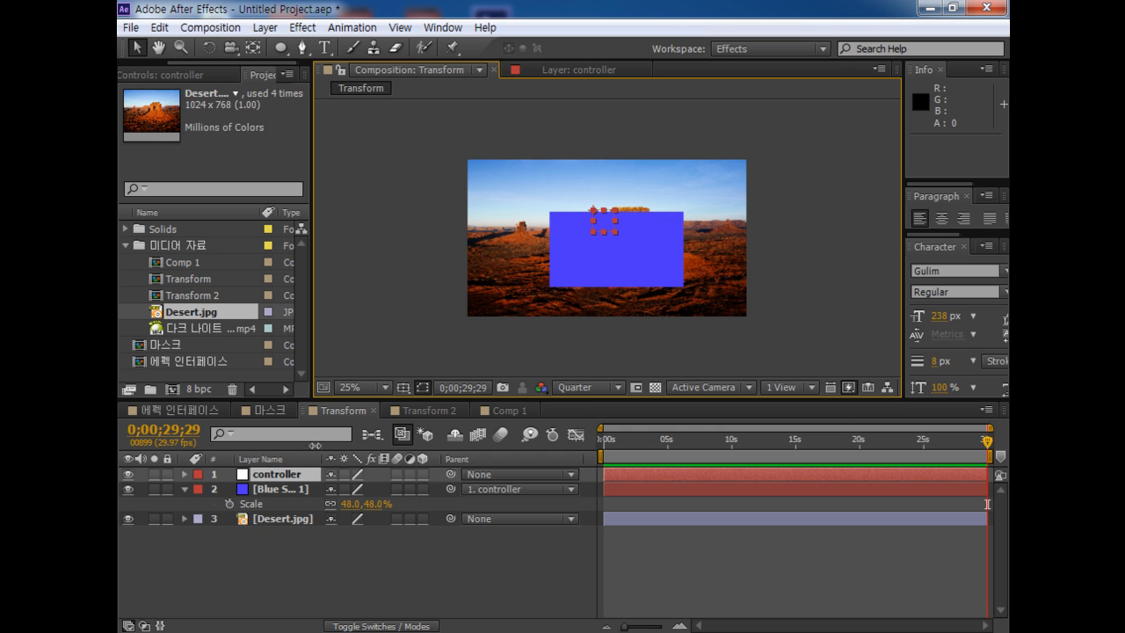
Add a new adjustment layer to the Transform composition
right_click(328, 558)
mouse_move(399, 372)
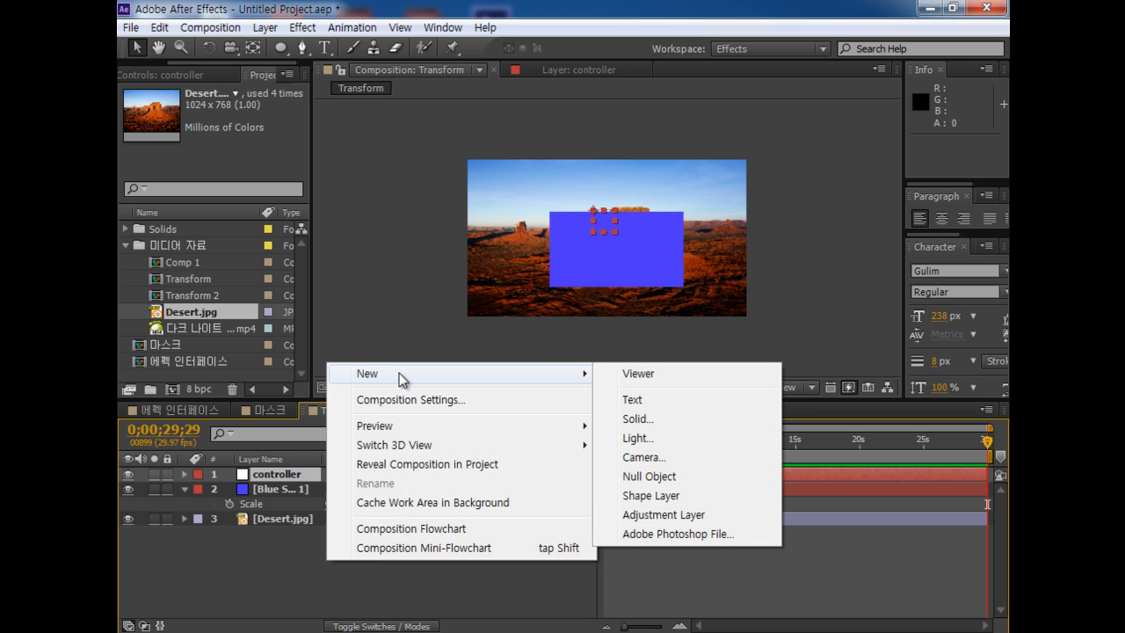
click(692, 514)
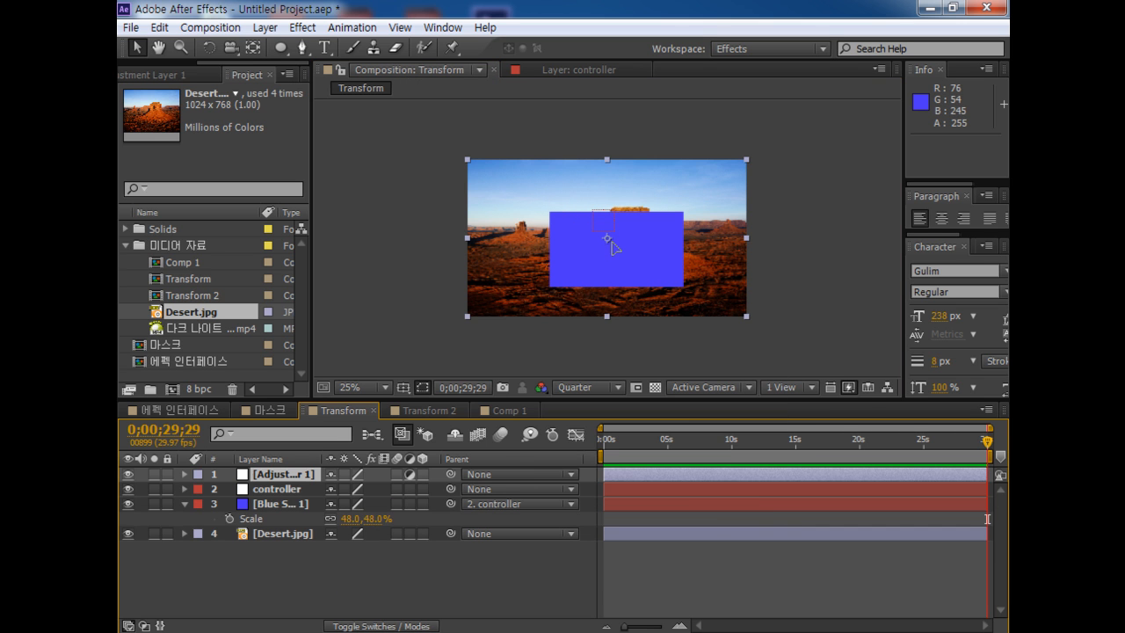
Hide the blue solid and the controller layer
click(288, 489)
click(128, 504)
click(128, 489)
Add the 다크 나이트 mp4 movie as a layer above Desert.jpg and scale it to 40%
drag(202, 328, 295, 546)
key(s)
key(period)
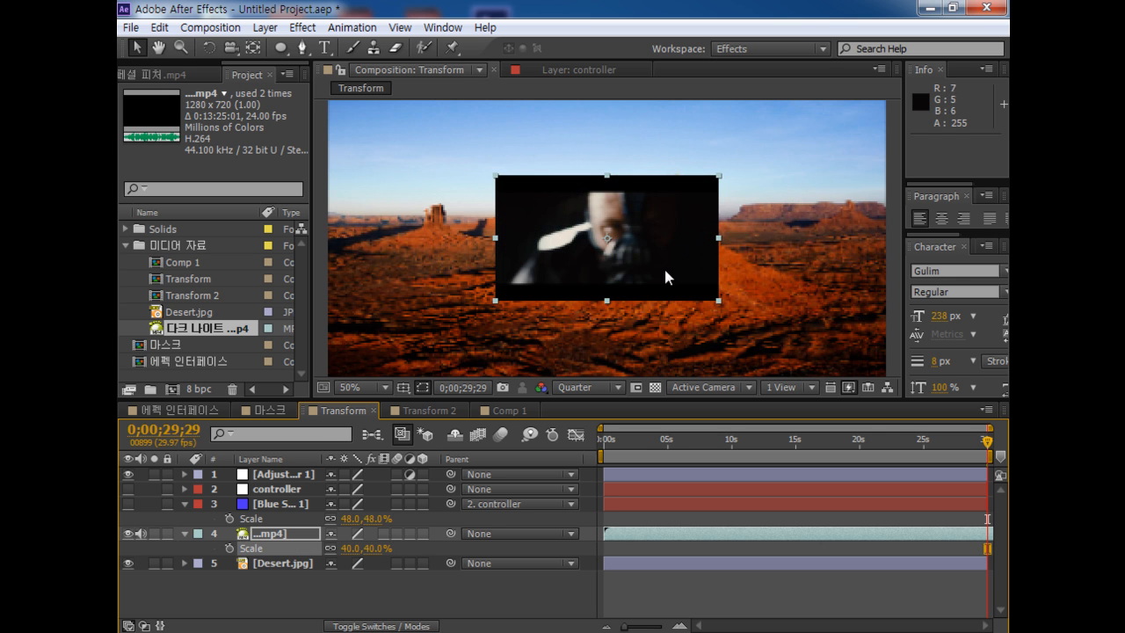
Move the mp4 movie to the composition's lower-right corner, at position 1020, 484
drag(650, 234, 817, 290)
scroll(809, 286, down, 2)
scroll(808, 285, up, 2)
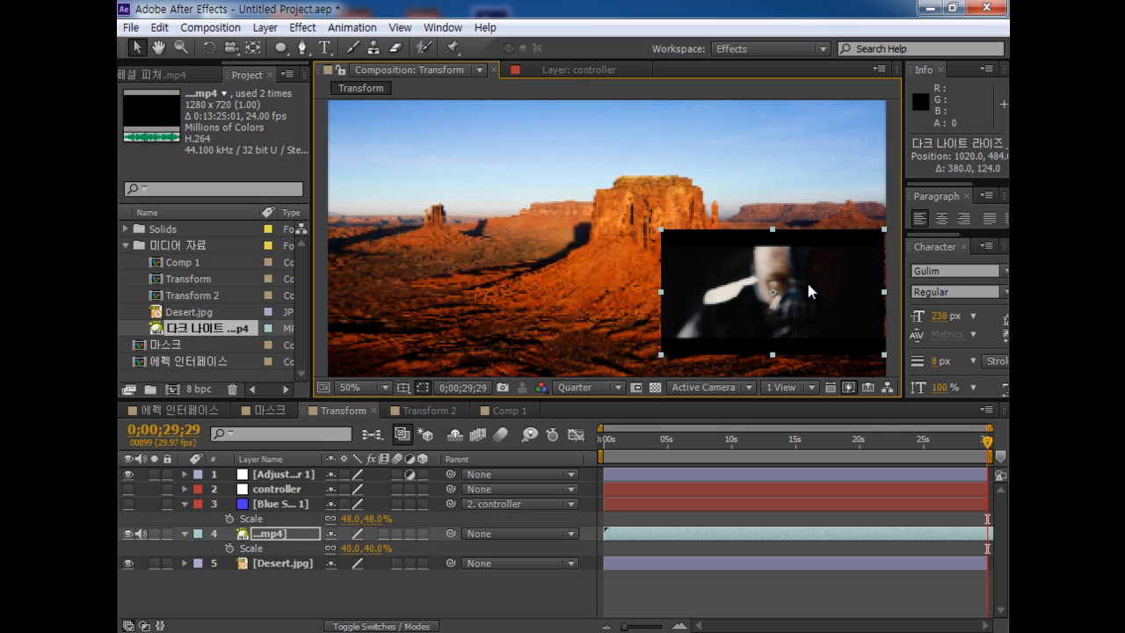
Set the composition preview resolution to Full and widen the Info and Character panel column
click(588, 387)
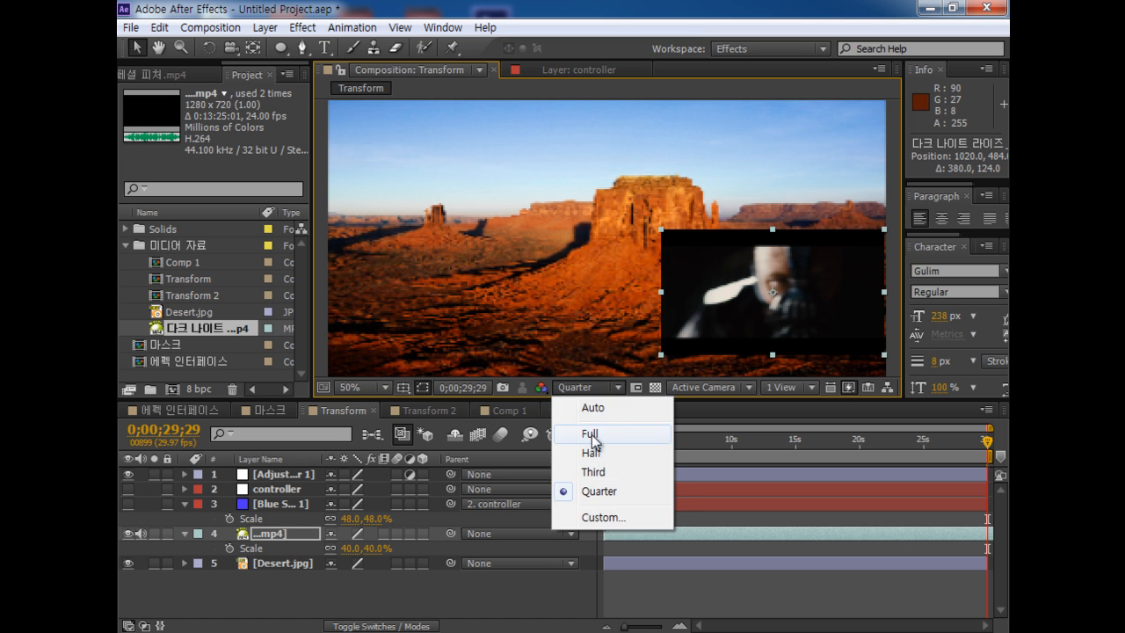
click(594, 433)
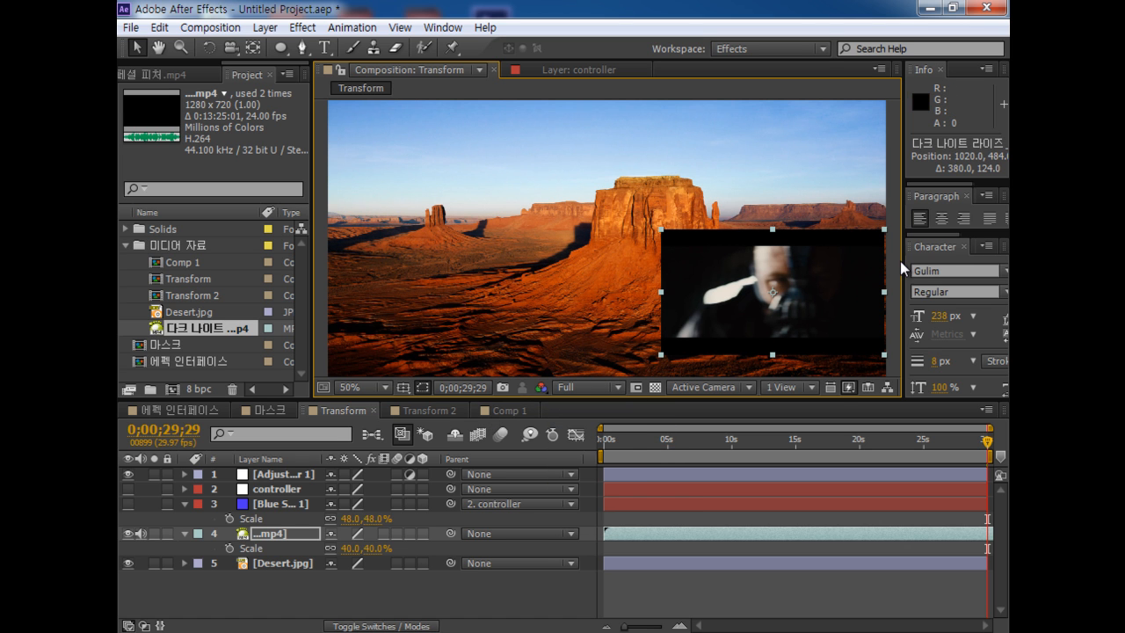
drag(902, 261, 745, 265)
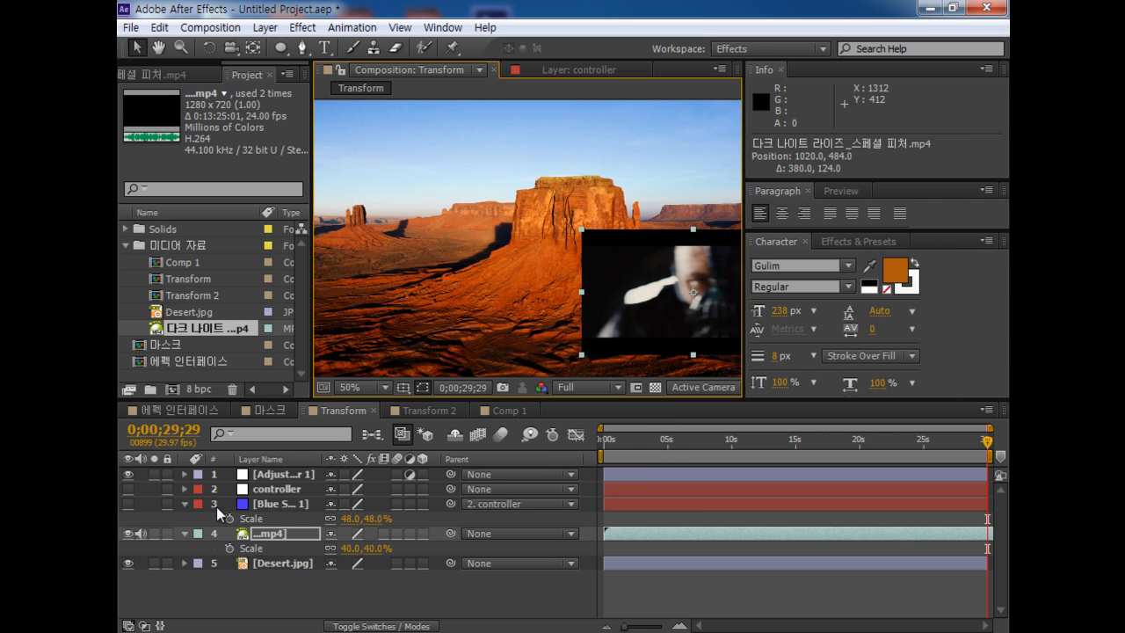
Apply the Black & White color correction effect to the adjustment layer
click(300, 475)
click(857, 241)
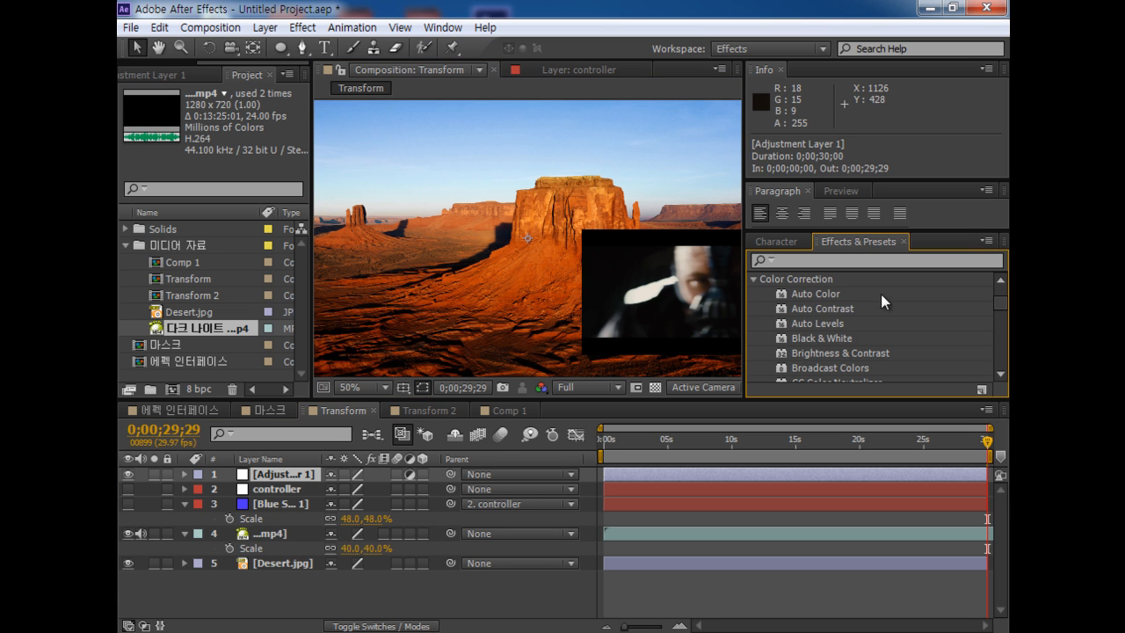
click(812, 323)
scroll(848, 324, down, 1)
drag(815, 299, 260, 479)
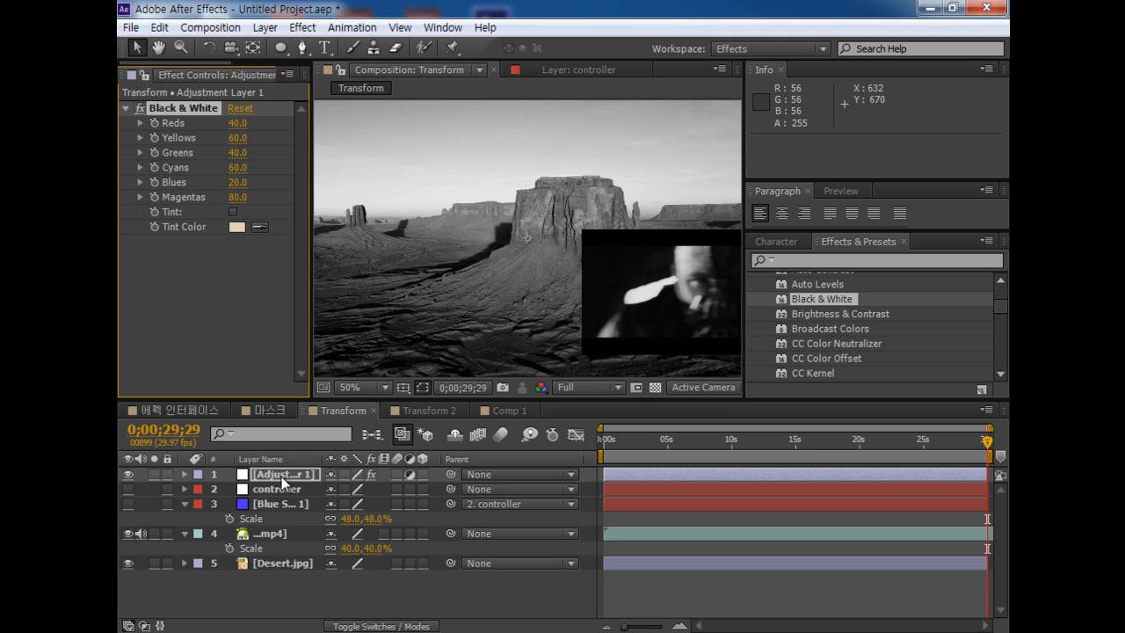
Move the adjustment layer below the mp4 movie, directly above Desert.jpg, and view the frame at 0;00;05;03
drag(282, 475, 296, 555)
scroll(586, 200, down, 2)
drag(641, 440, 669, 441)
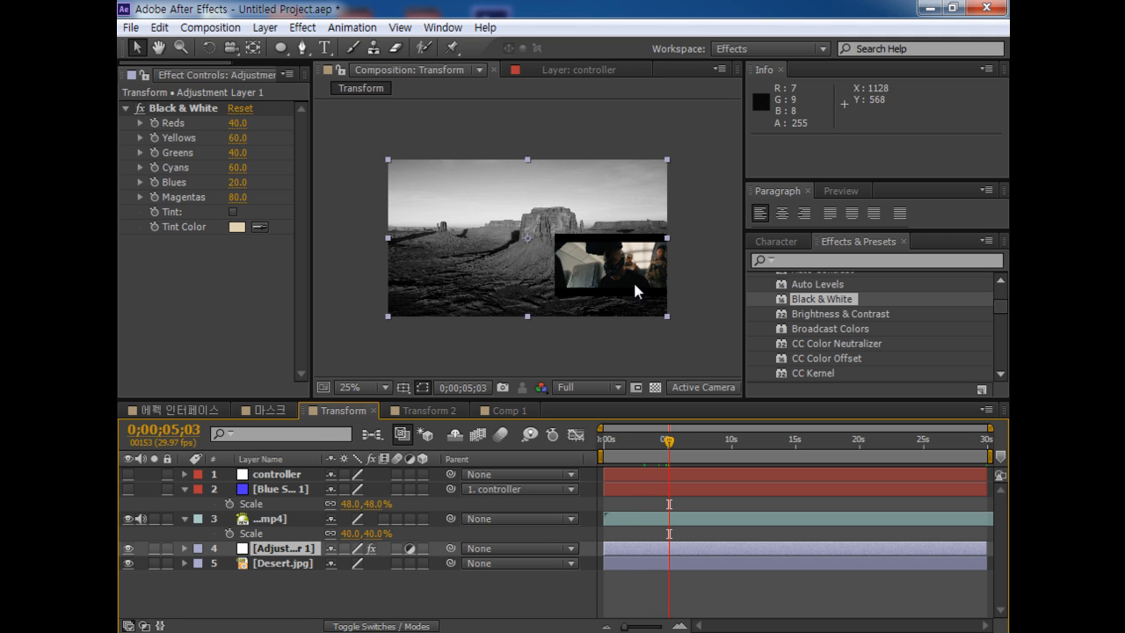
click(276, 562)
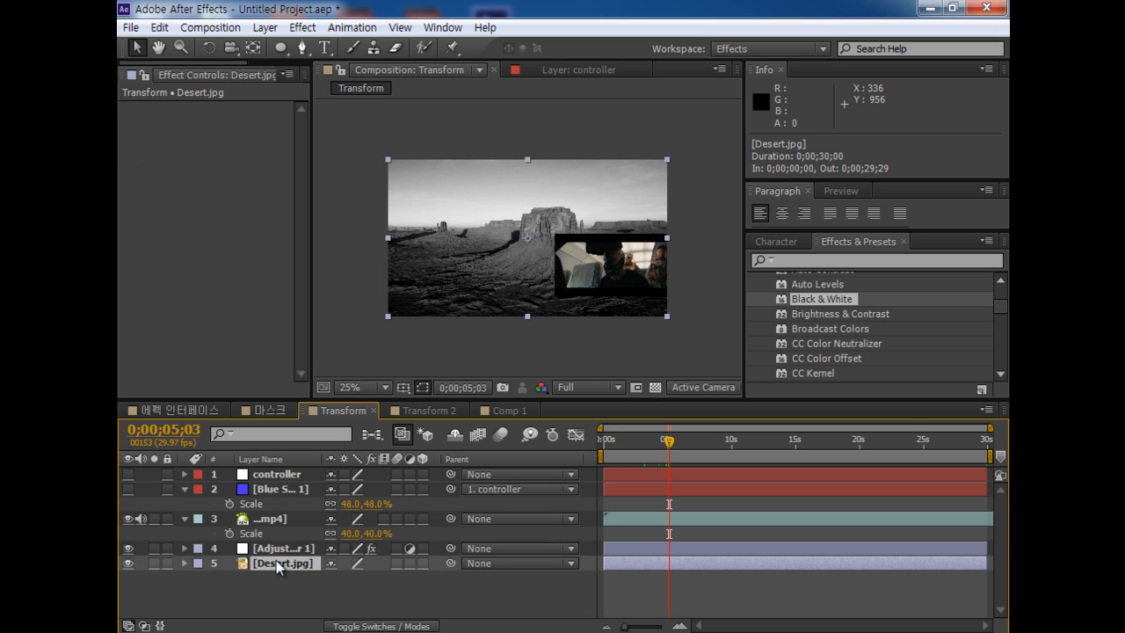
click(280, 548)
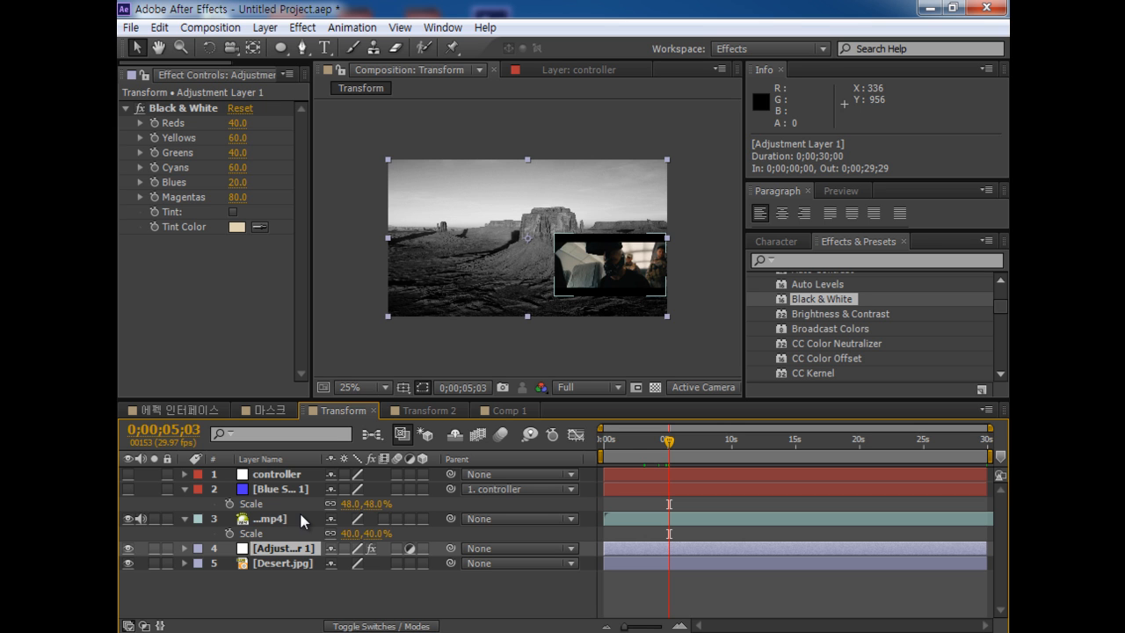
right_click(391, 591)
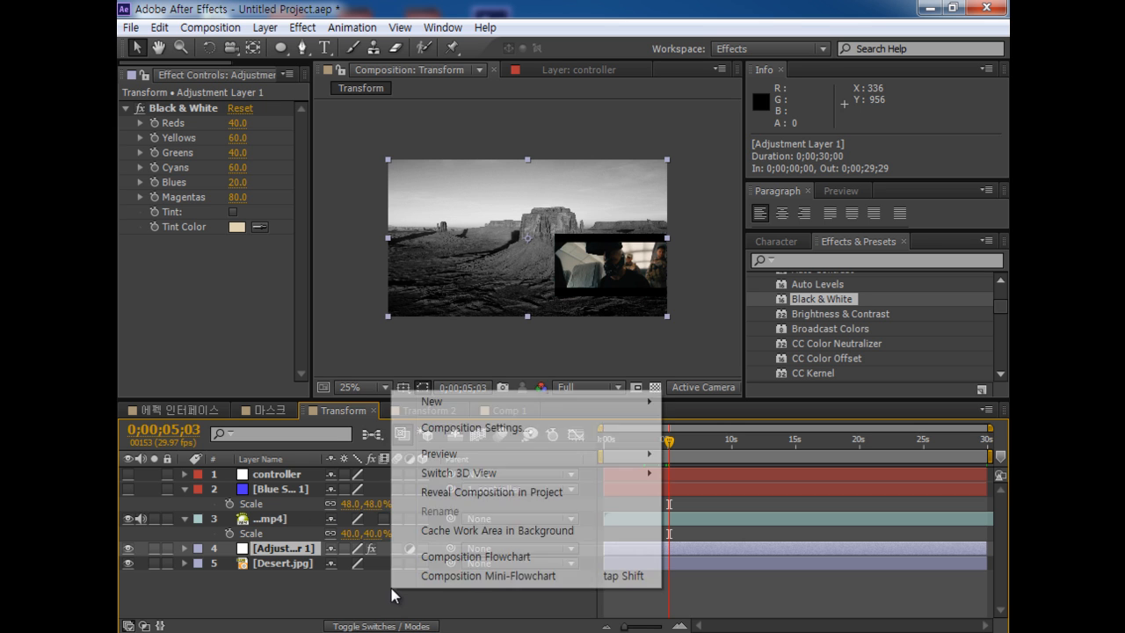
mouse_move(518, 401)
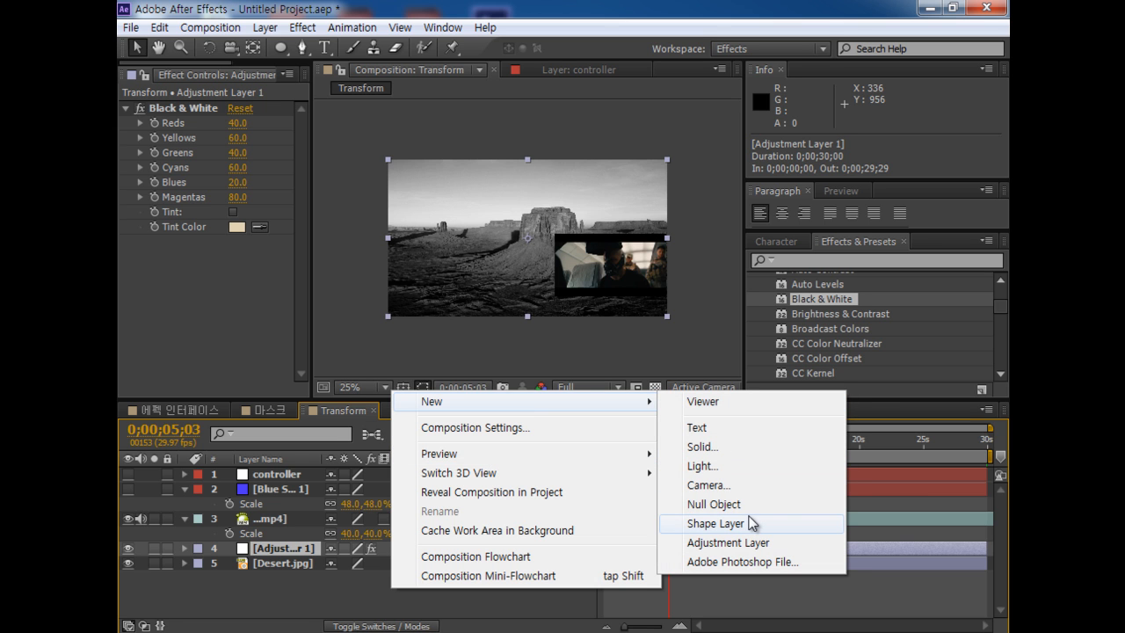
click(244, 292)
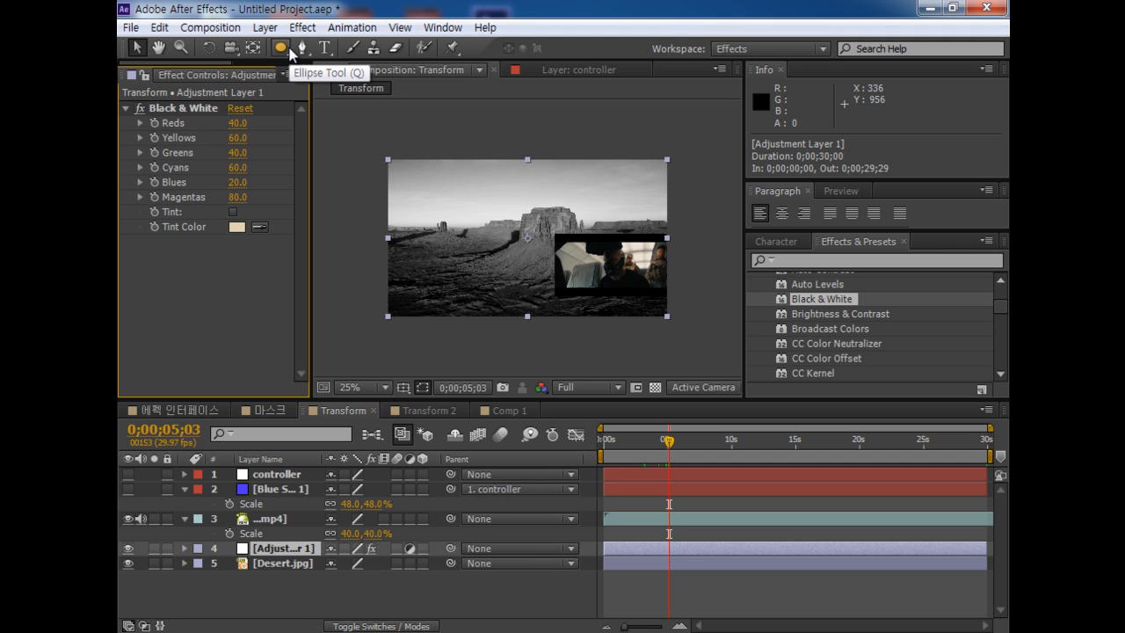
Collapse the properties of the blue solid and mp4 layers and widen the Effect Controls panel
click(183, 489)
click(185, 503)
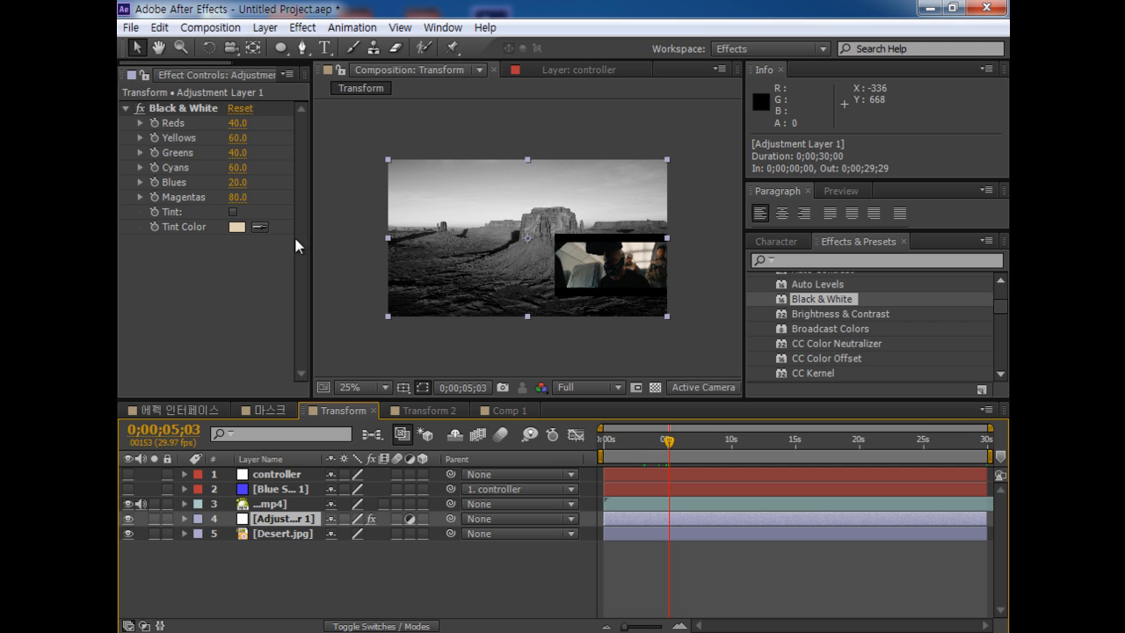
drag(309, 241, 409, 238)
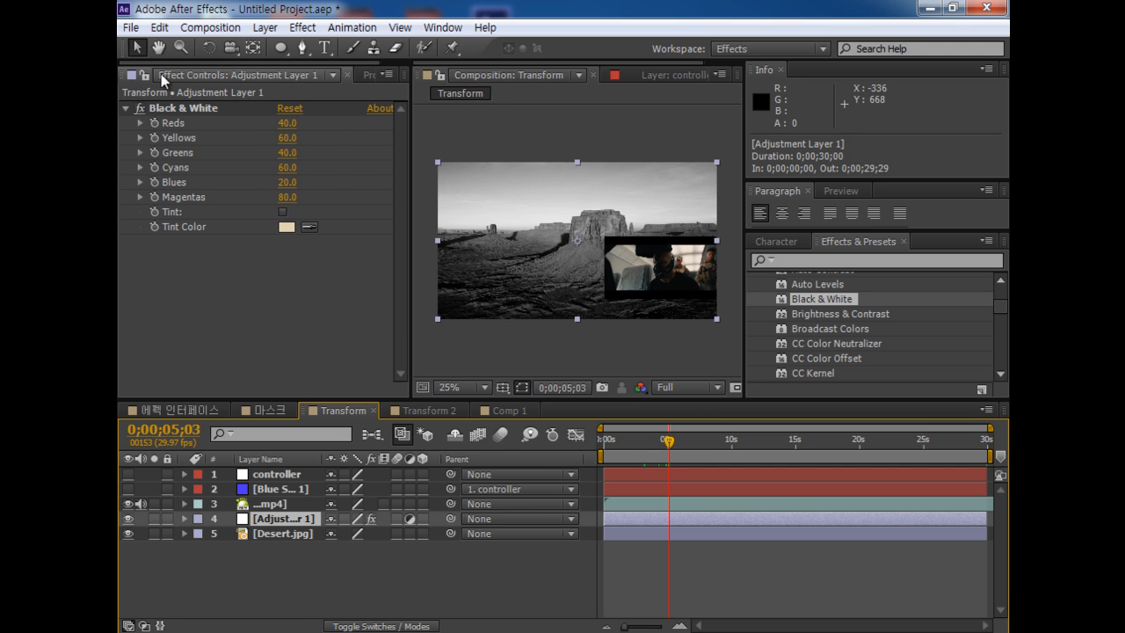
click(268, 505)
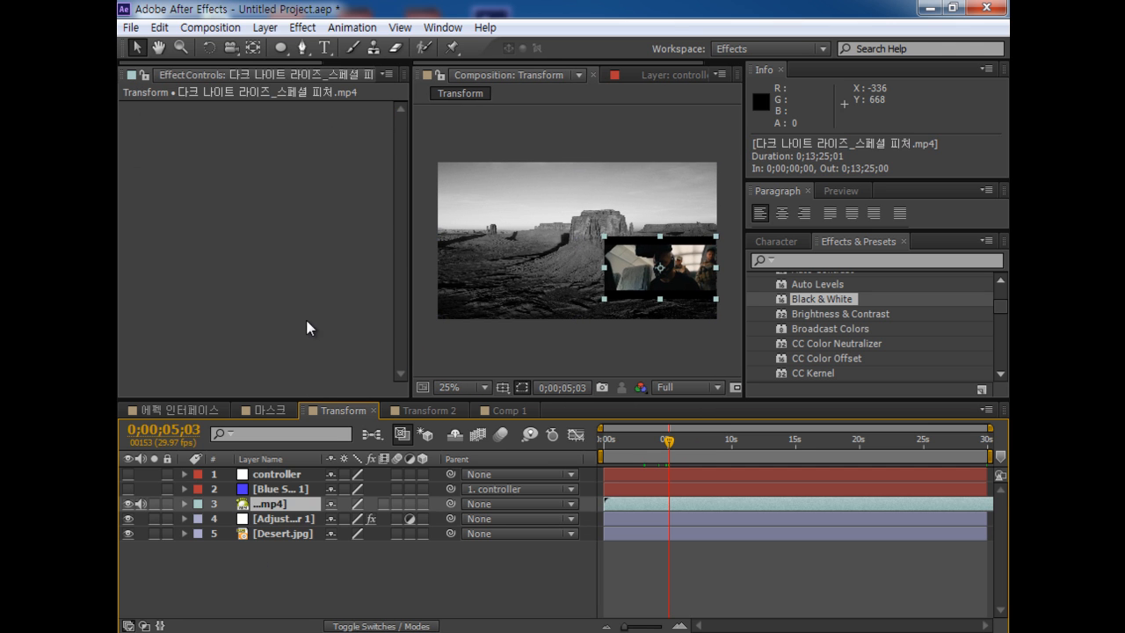
click(274, 474)
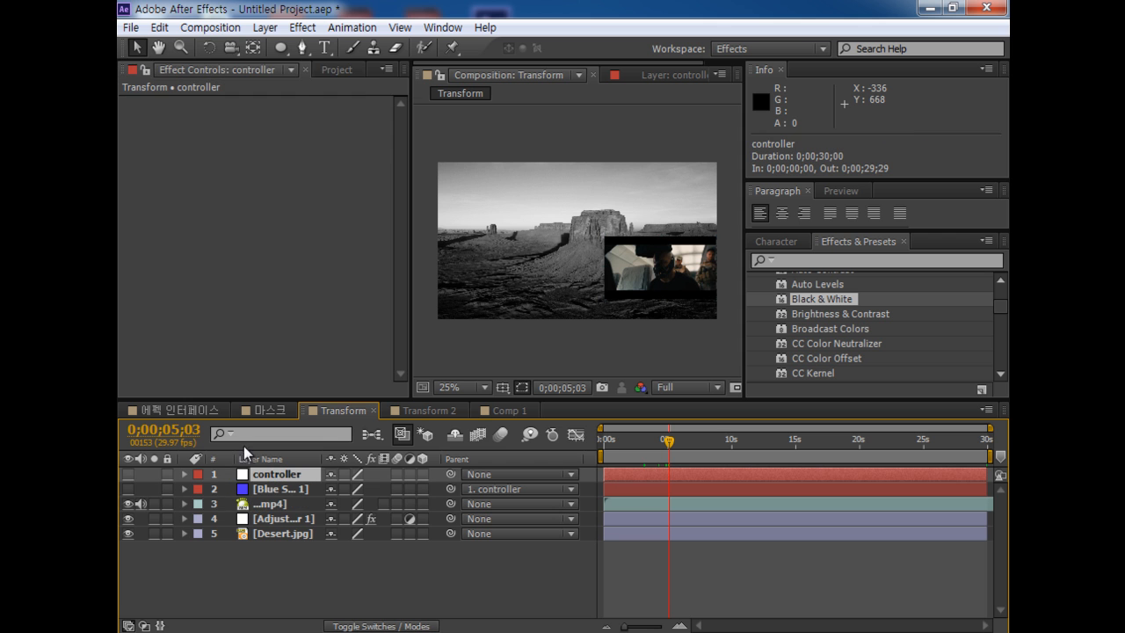
Create a new composition with the default settings and add Desert.jpg to it as a layer
click(332, 69)
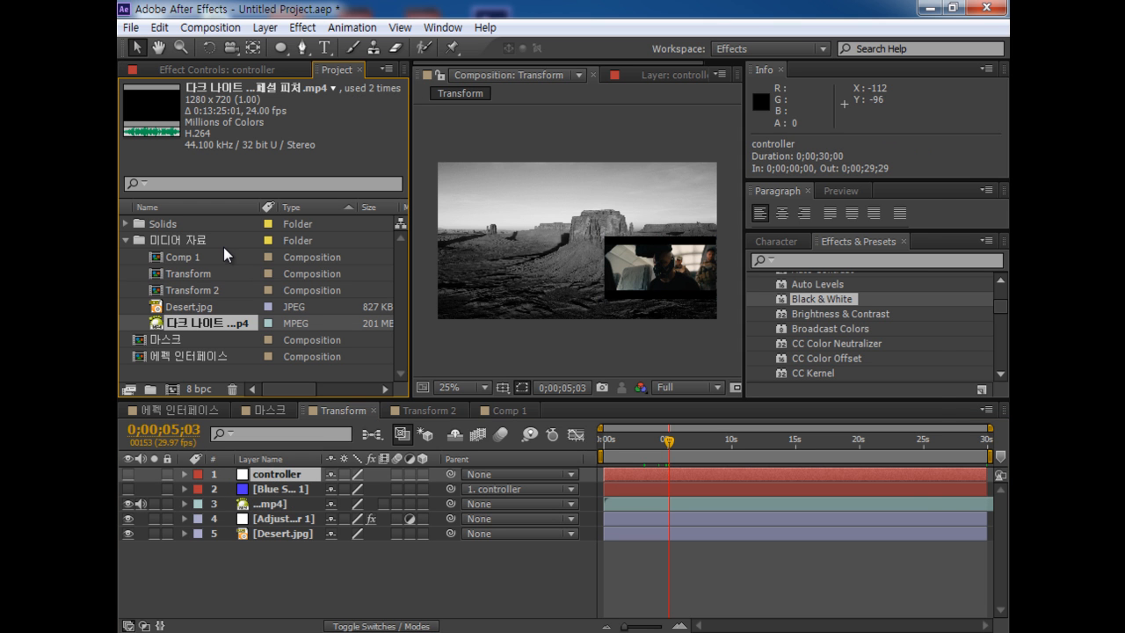
key(ctrl+n)
key(Return)
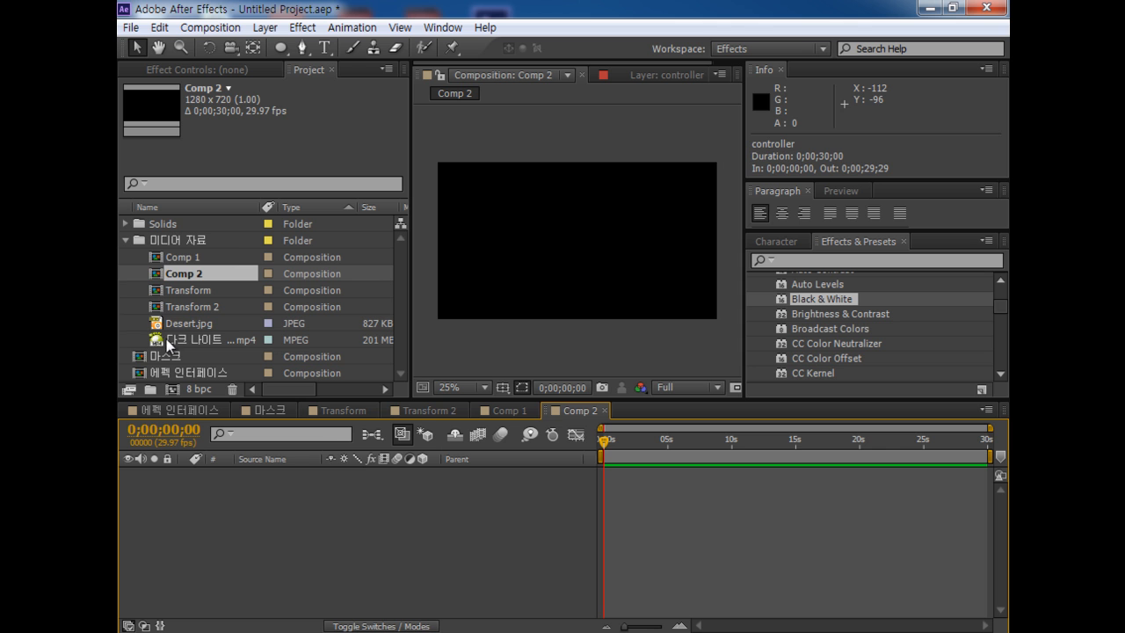
drag(180, 324, 235, 517)
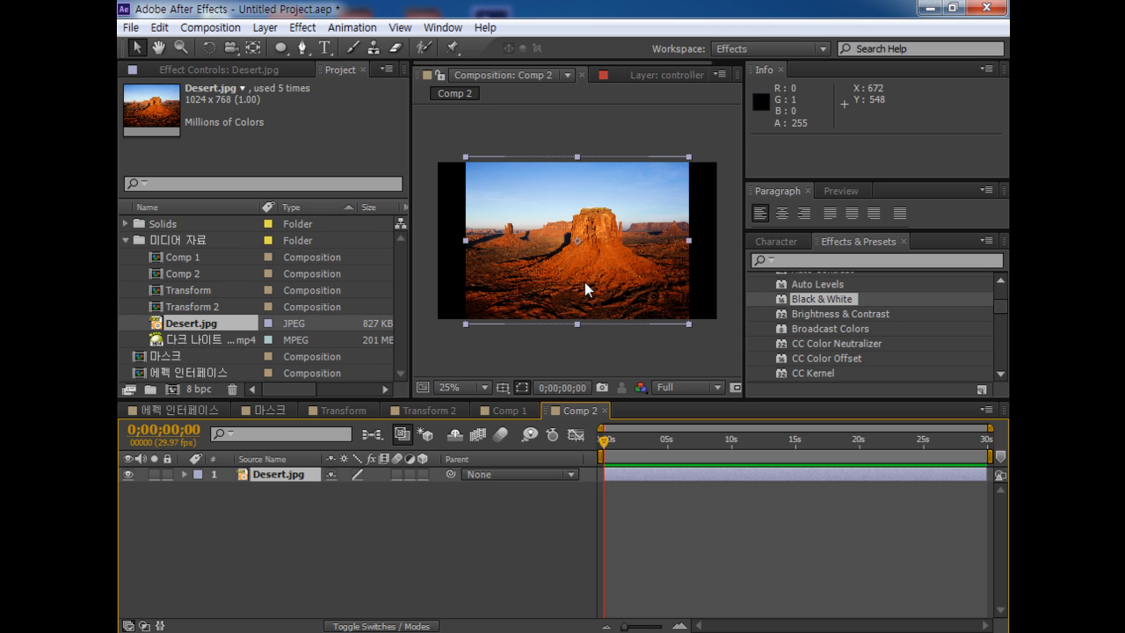
Scale Desert.jpg up to about 131% to fill the frame and narrow the Project panel
drag(689, 322, 723, 350)
drag(413, 281, 288, 278)
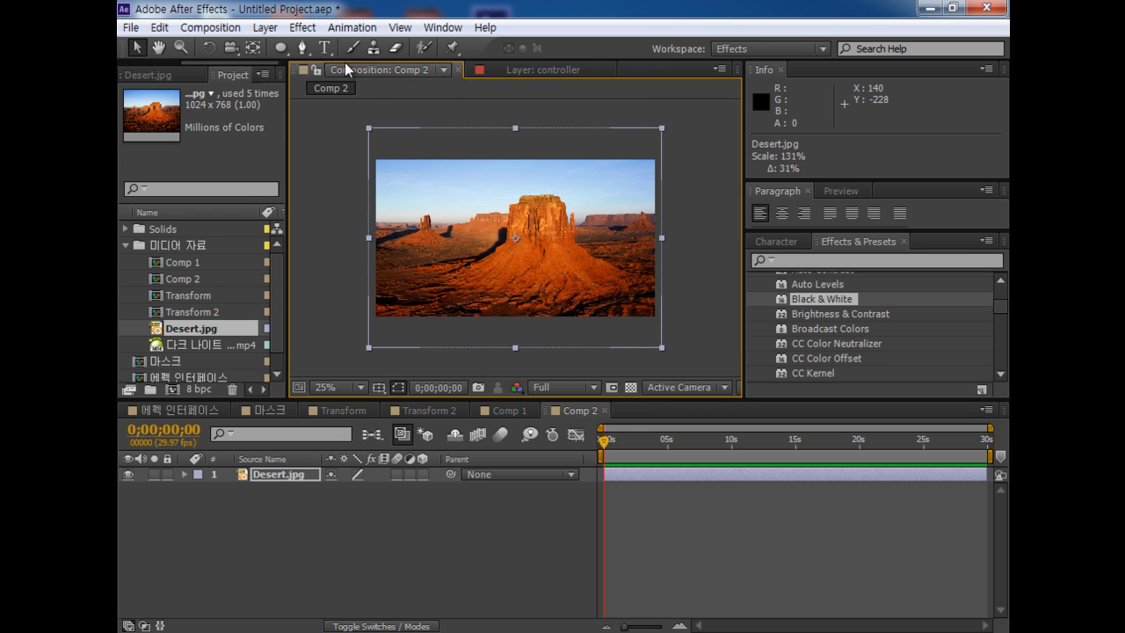
click(316, 510)
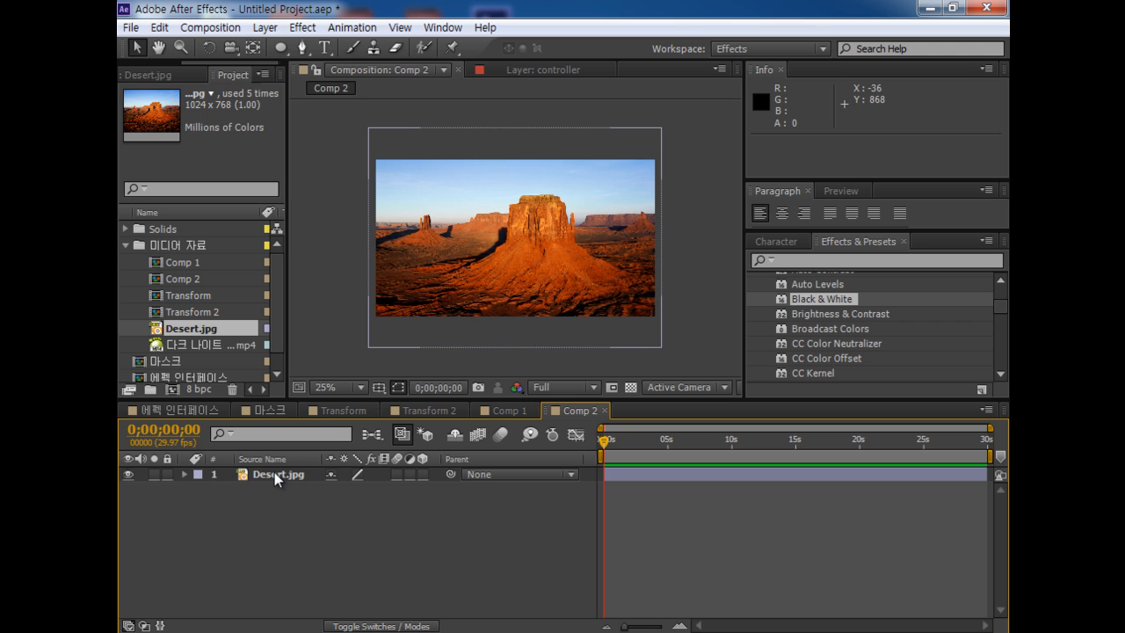
Draw an elliptical mask about 549 × 439 px around the butte on Desert.jpg and show the transparency grid
click(274, 472)
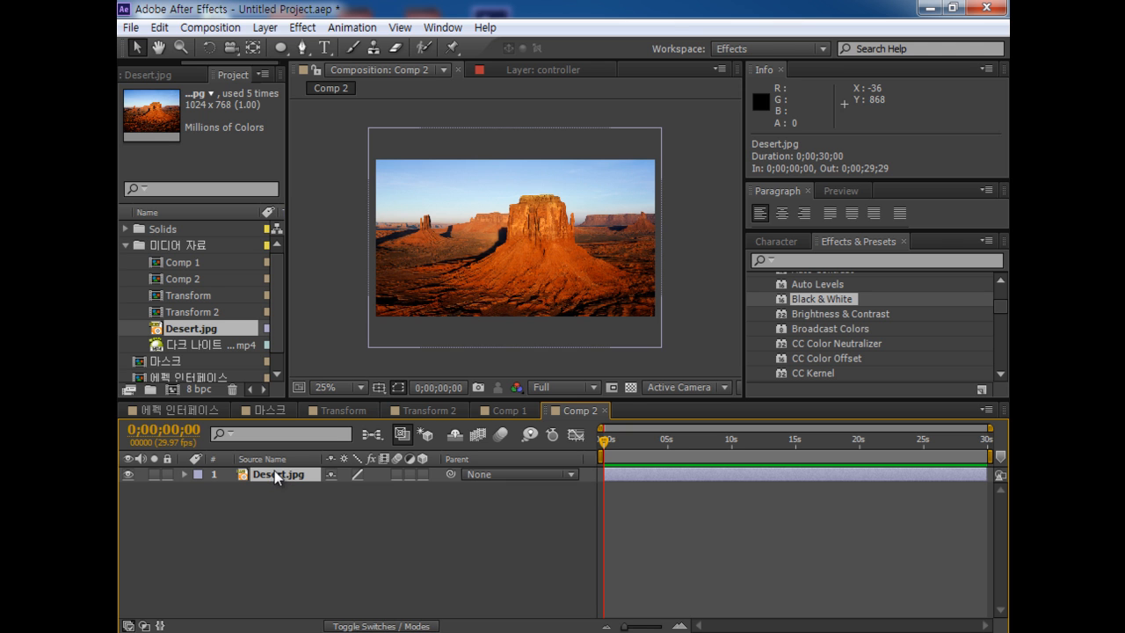
click(281, 49)
drag(450, 181, 610, 308)
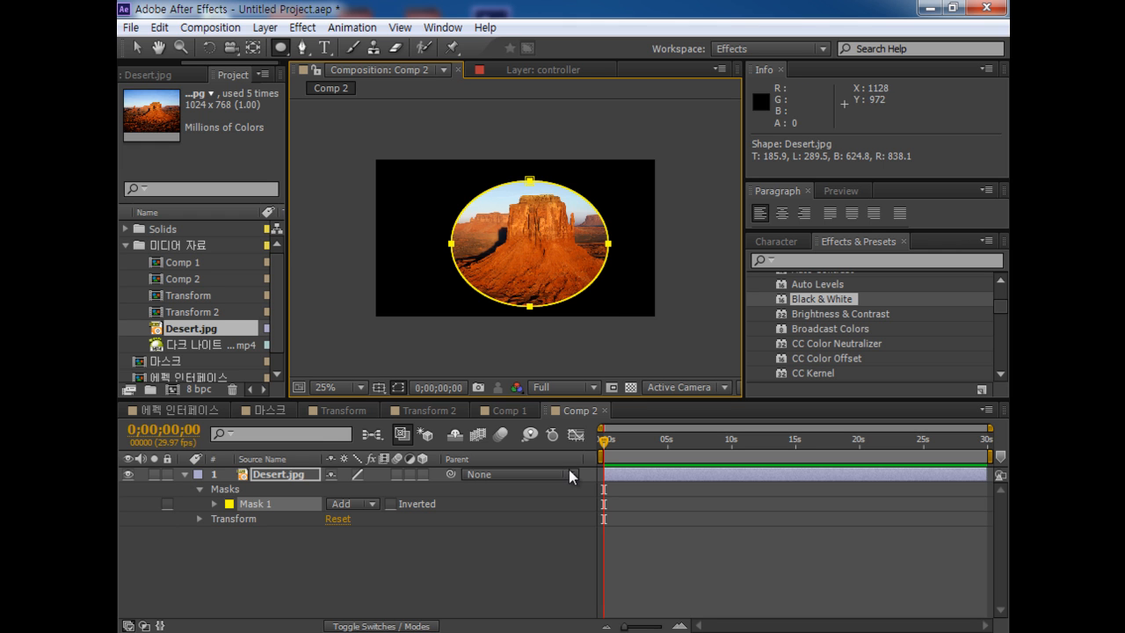
click(630, 387)
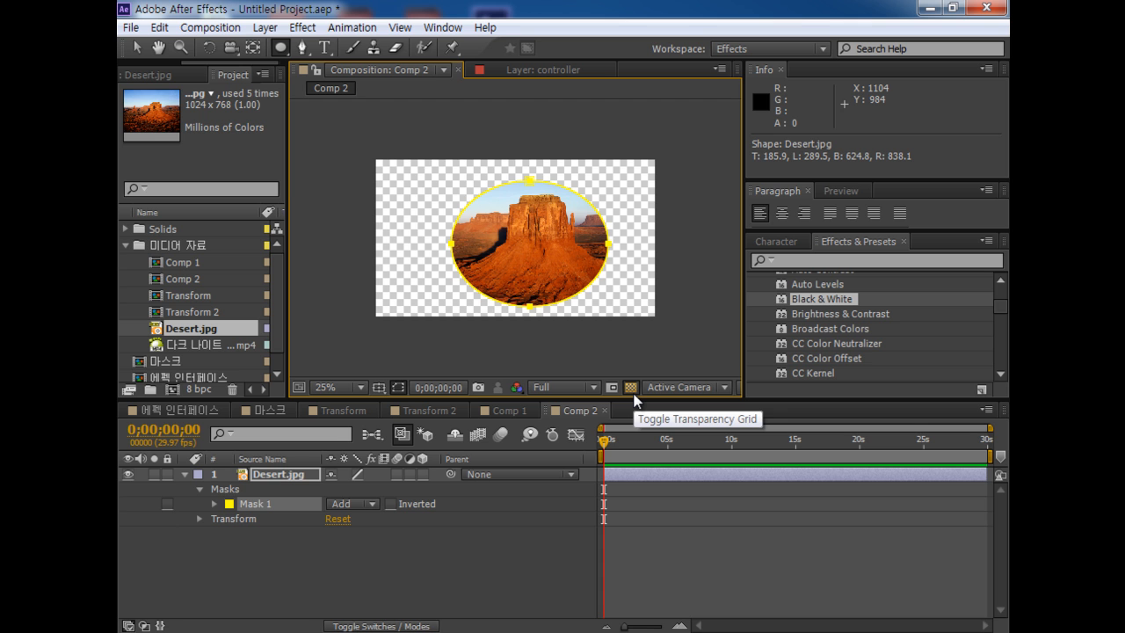
Delete the elliptical mask and, with no layer selected, draw a black ellipse about 368 × 324 px as a shape layer
key(Delete)
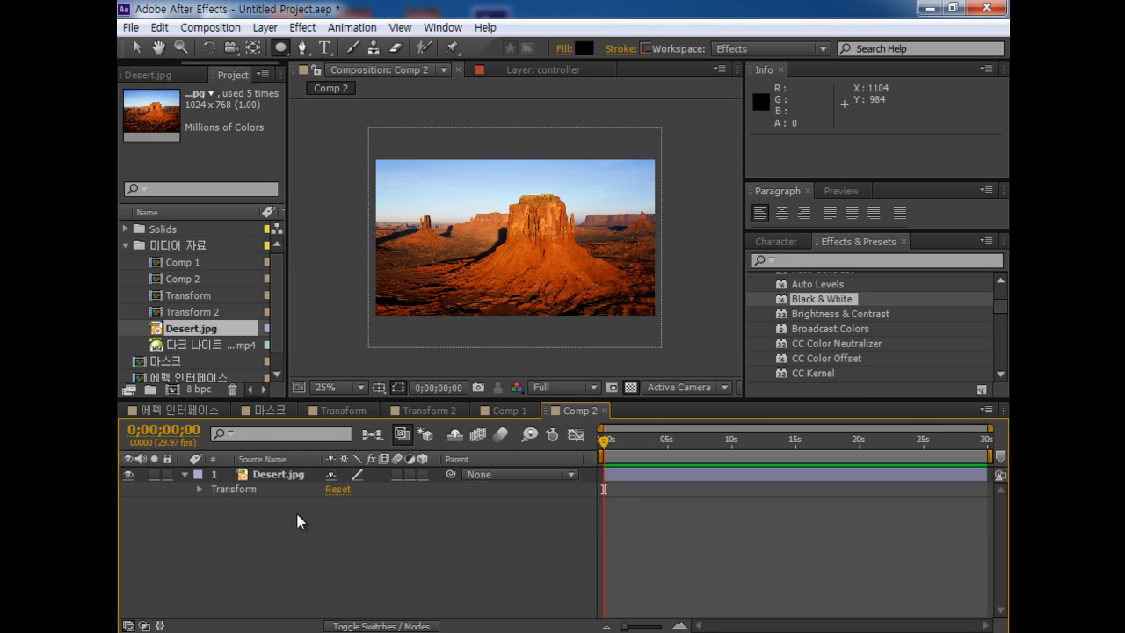
click(451, 196)
drag(450, 196, 527, 264)
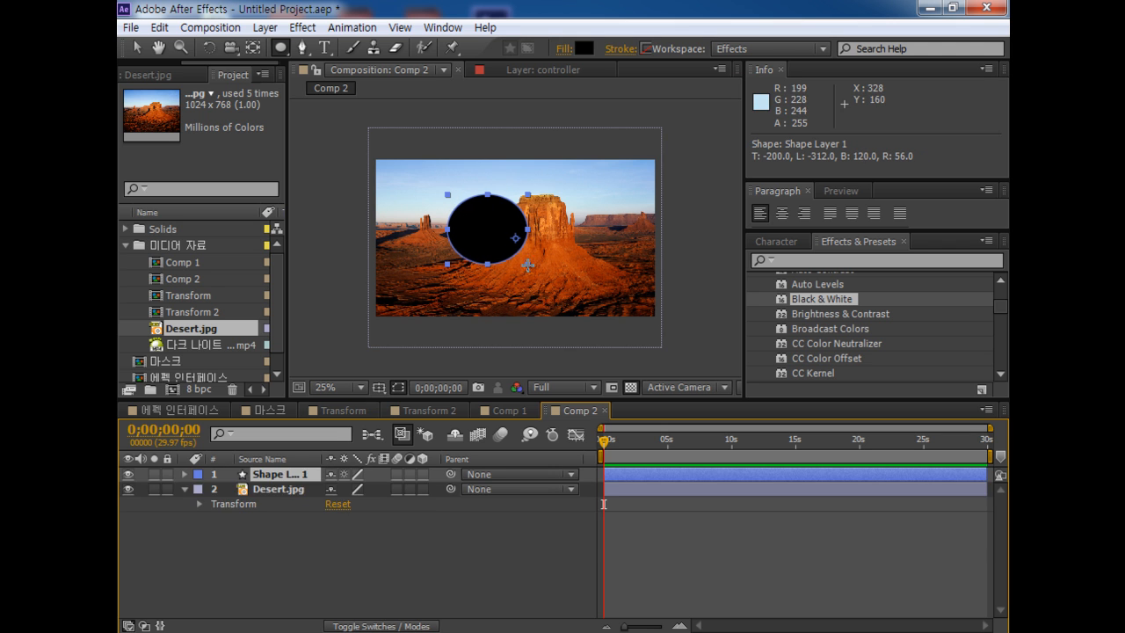
Move the ellipse shape to the right side of the butte and widen the Source Name column
click(136, 47)
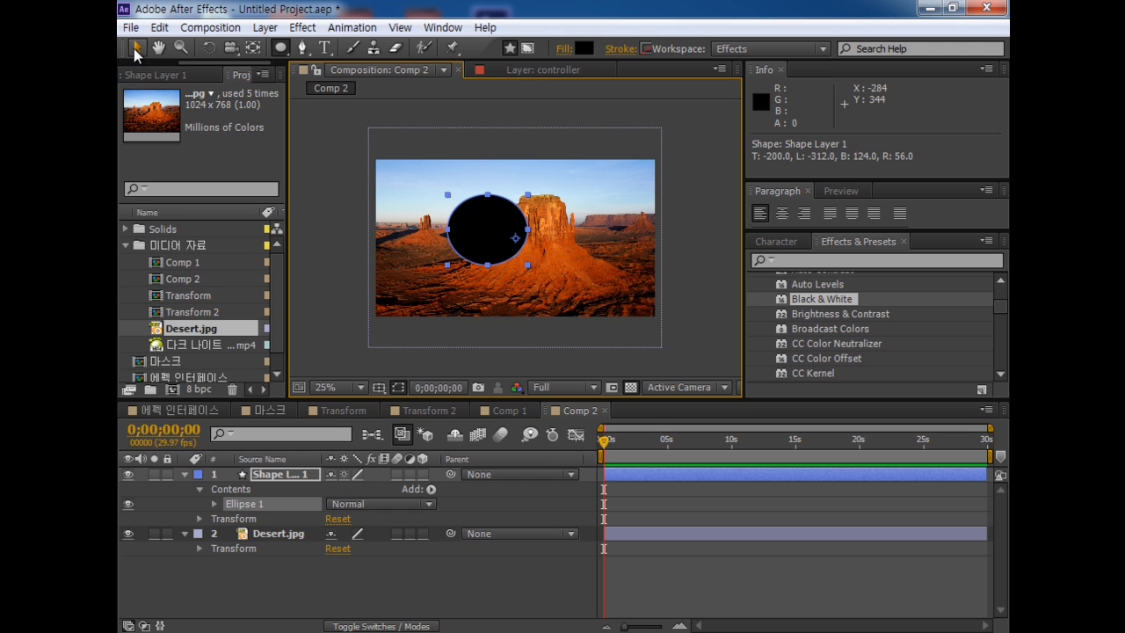
drag(518, 244, 599, 236)
click(289, 474)
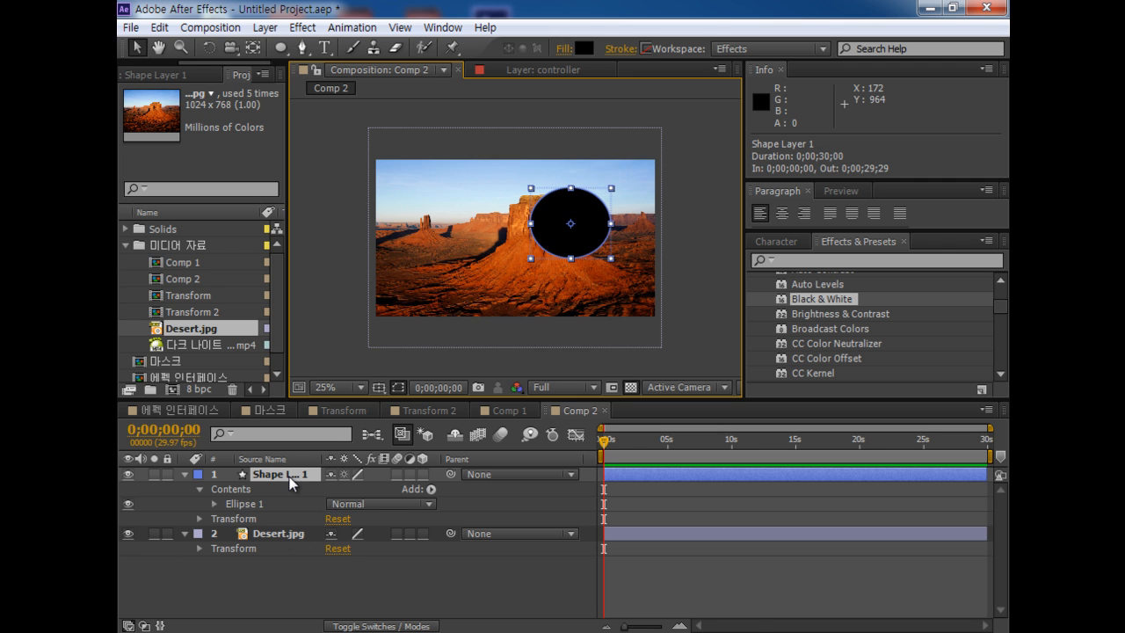
drag(322, 459, 391, 459)
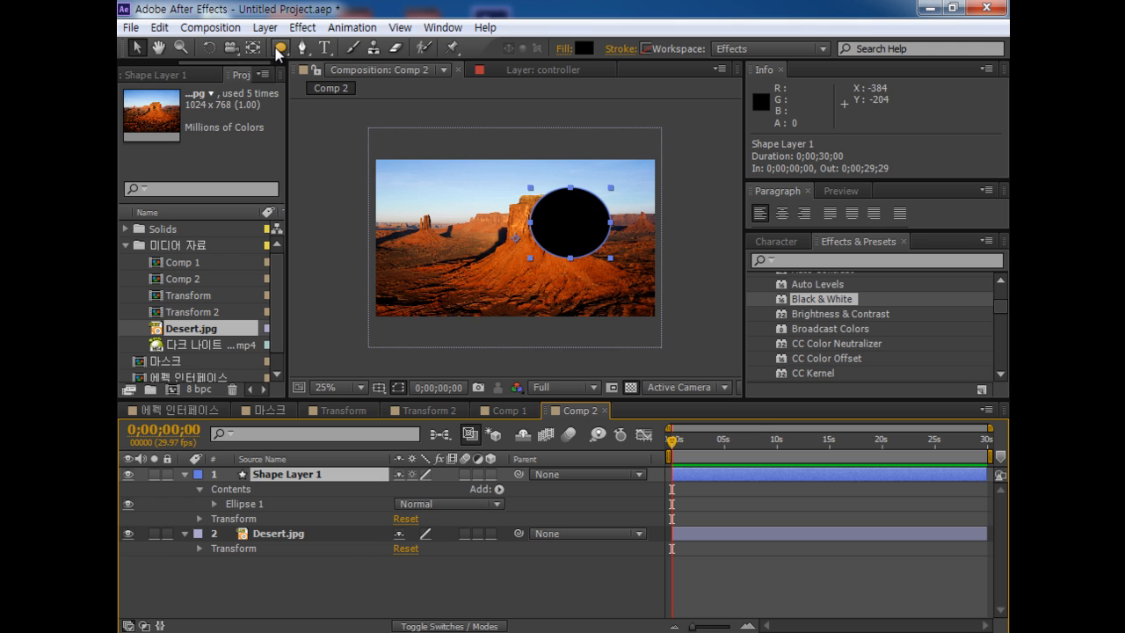
Draw a small black star as a separate shape layer in the sky at the image's upper left using the Star tool
click(326, 581)
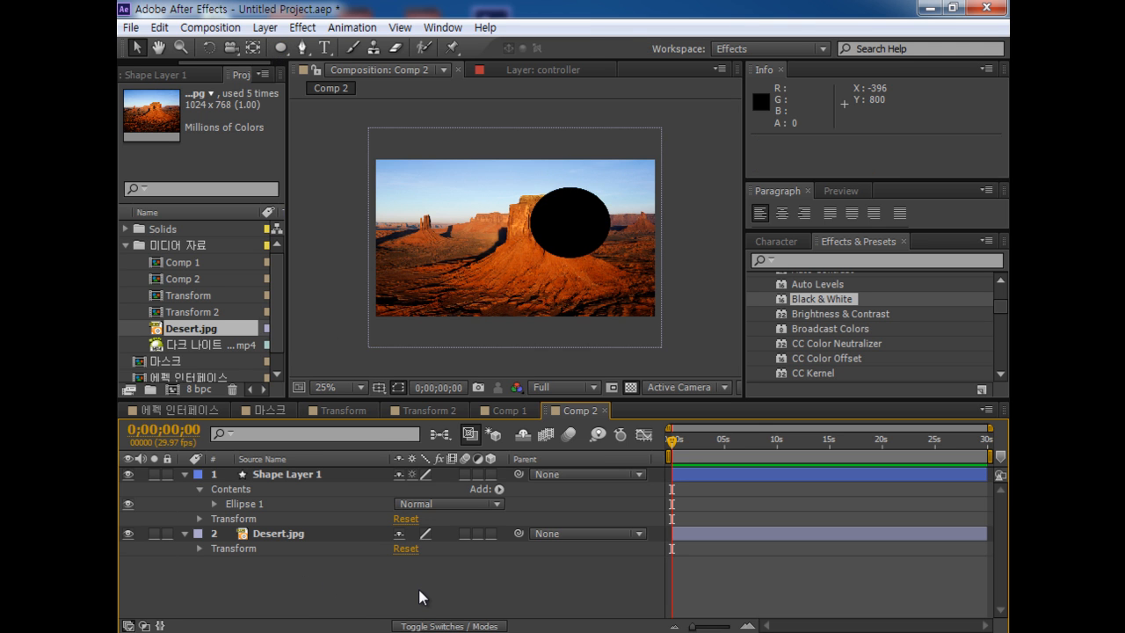
click(280, 48)
click(352, 124)
drag(415, 200, 413, 171)
drag(449, 227, 435, 214)
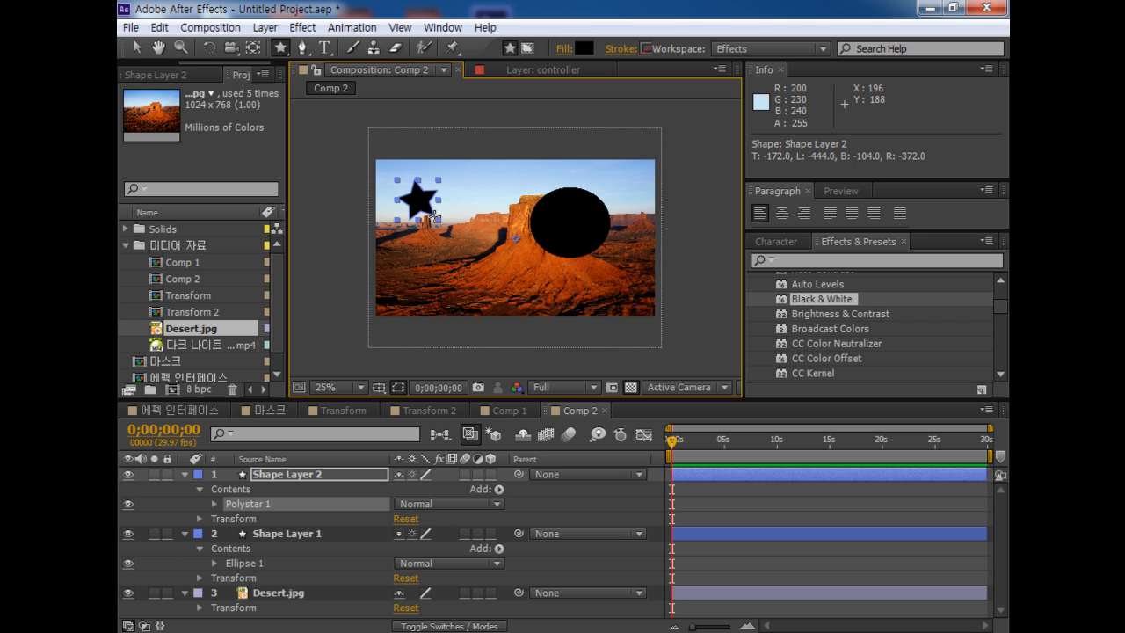
Hide both the star and ellipse shape layers and collapse their properties
click(127, 474)
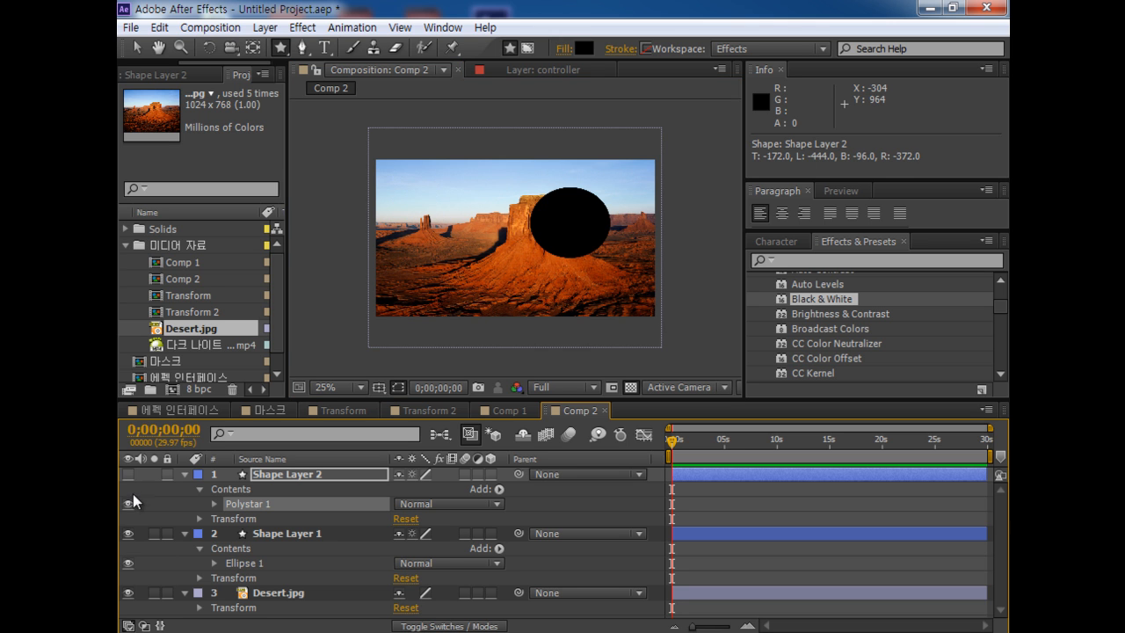
click(128, 533)
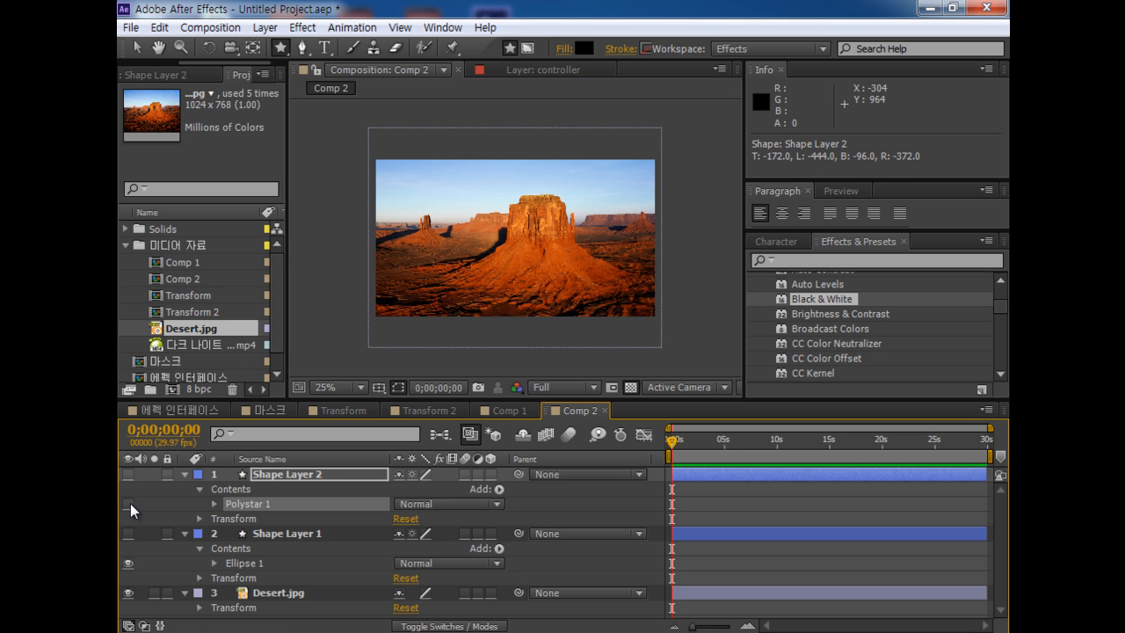
click(185, 474)
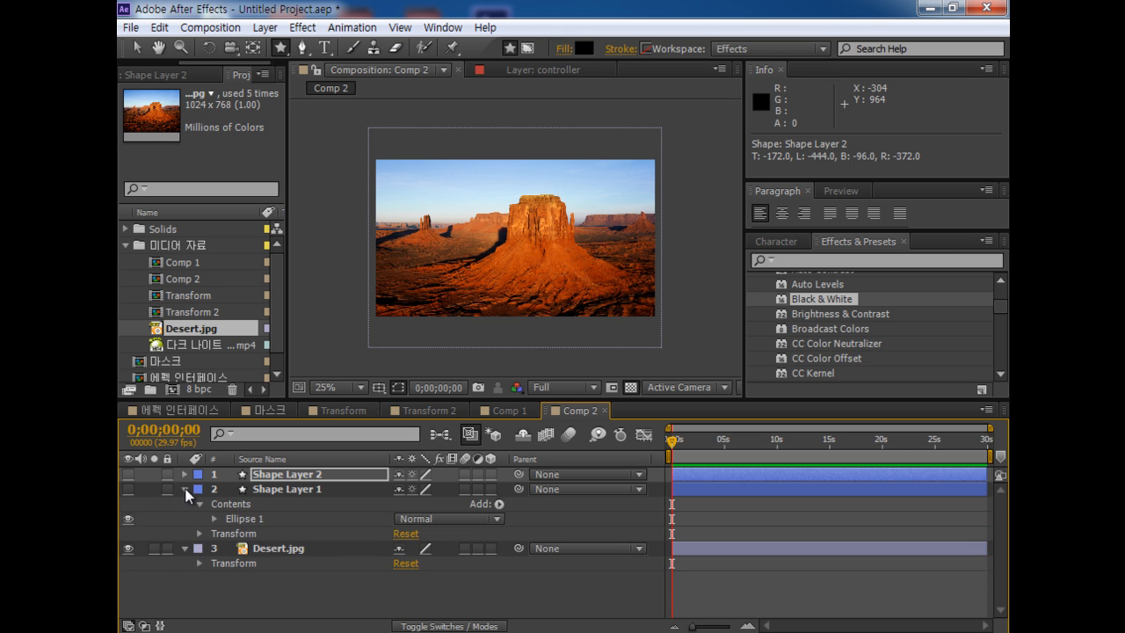
click(185, 489)
Draw a large star-shaped mask on the left half of Desert.jpg and shift its upper-left tip slightly outward
click(275, 504)
drag(452, 209, 425, 134)
click(136, 47)
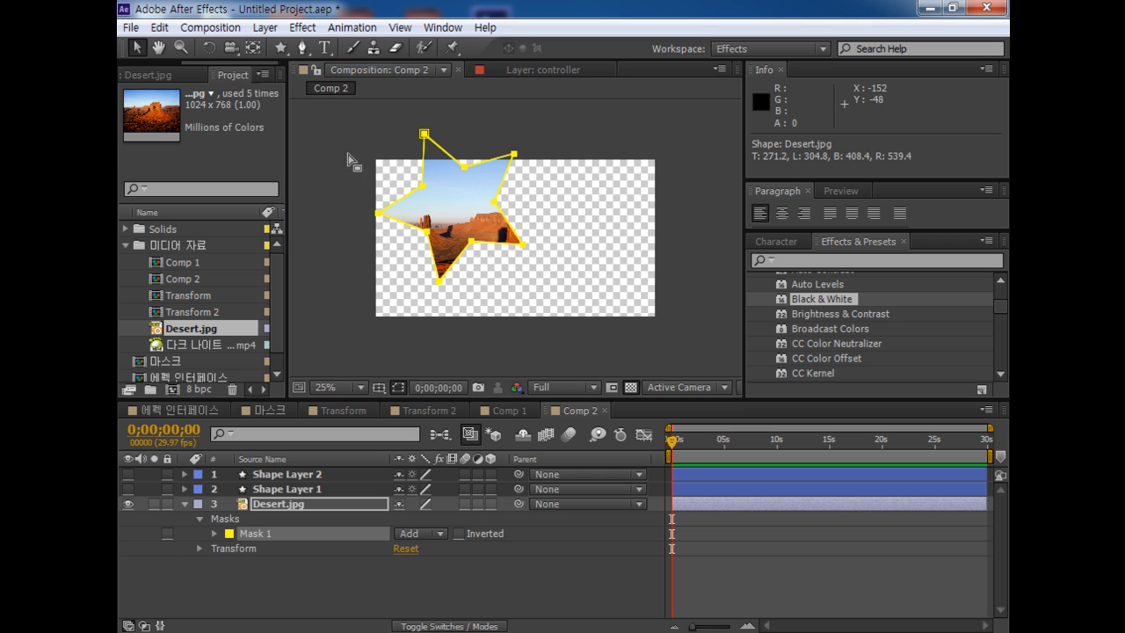
click(503, 251)
mouse_move(425, 135)
mouse_down()
mouse_move(451, 174)
mouse_move(414, 140)
mouse_up()
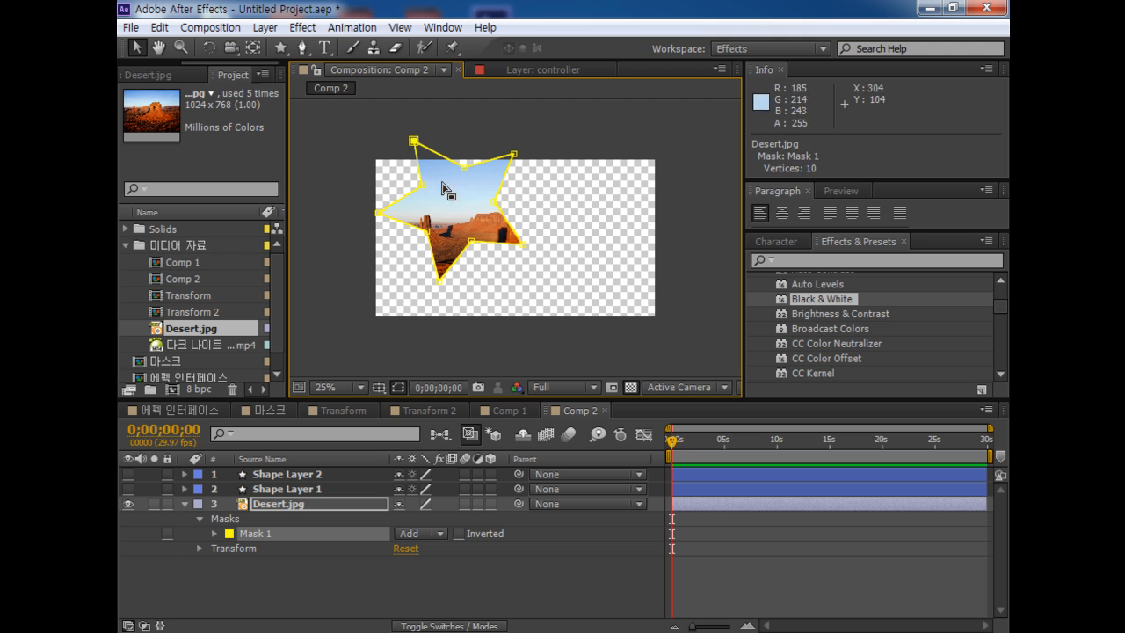
Move the whole star mask by about 158.5, 106.7 px toward the frame's center and deselect it
double_click(415, 142)
drag(448, 215, 495, 244)
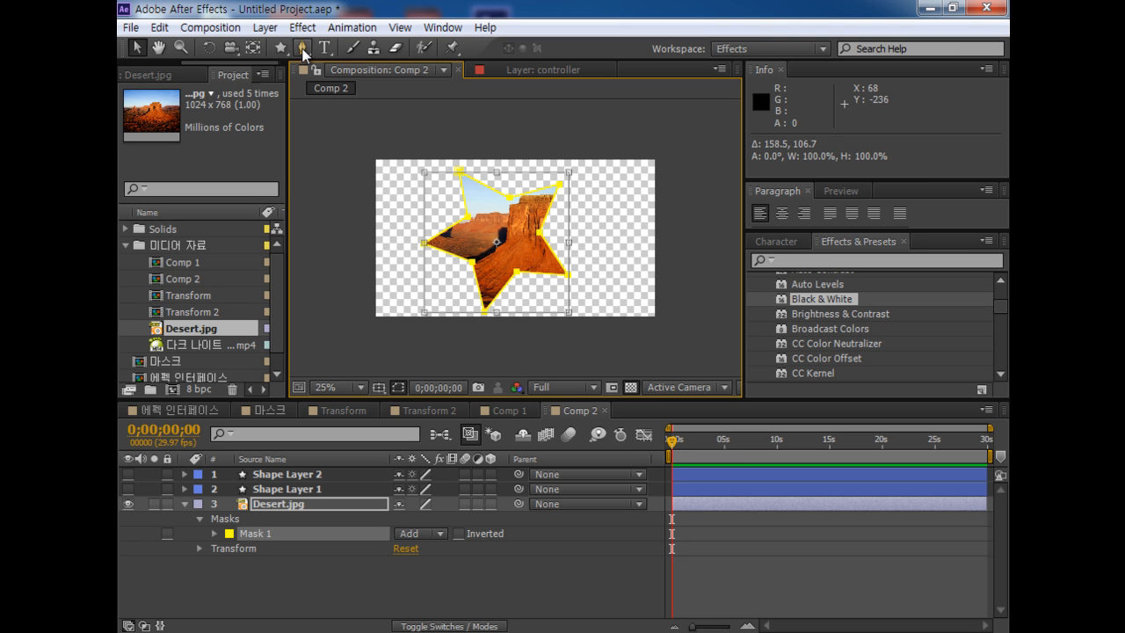
click(279, 607)
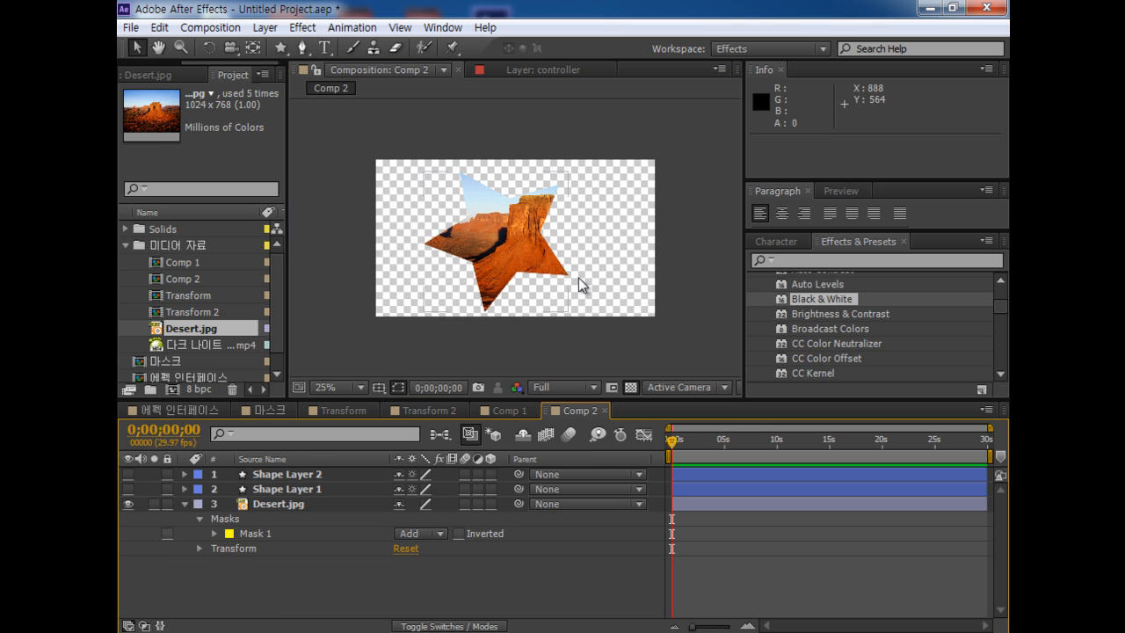
click(703, 306)
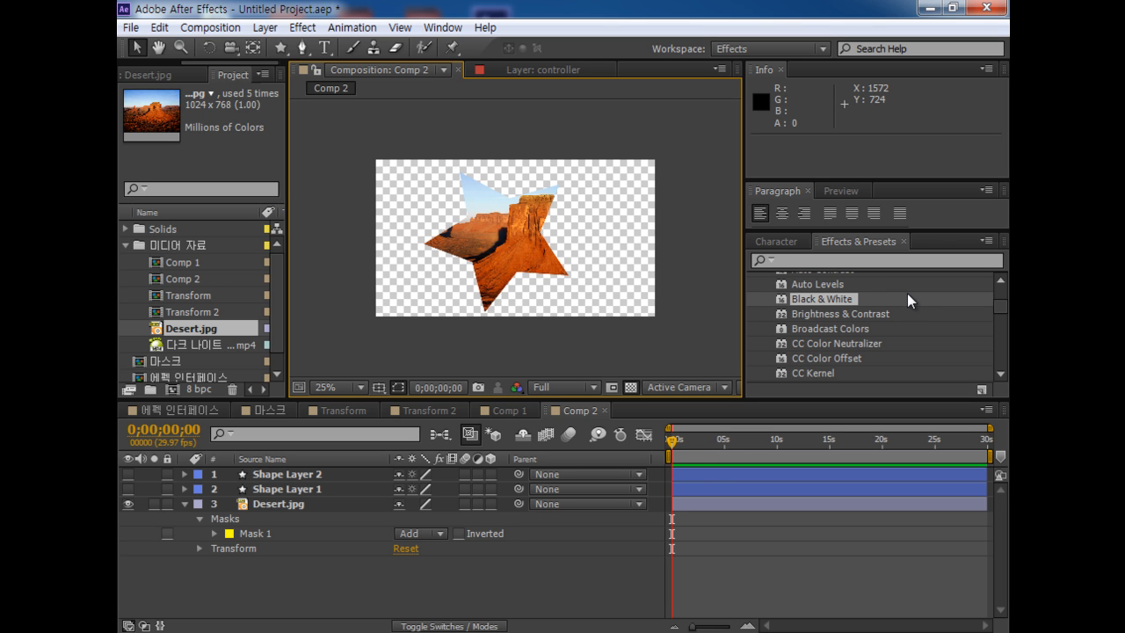
drag(683, 444, 667, 448)
right_click(396, 591)
mouse_move(489, 406)
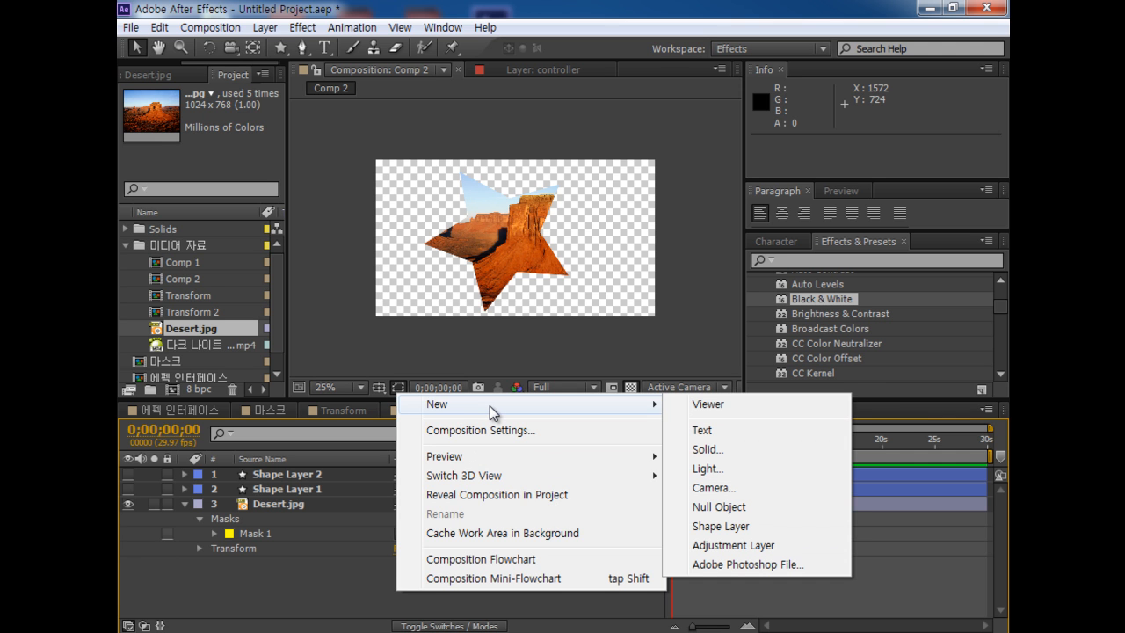
click(317, 586)
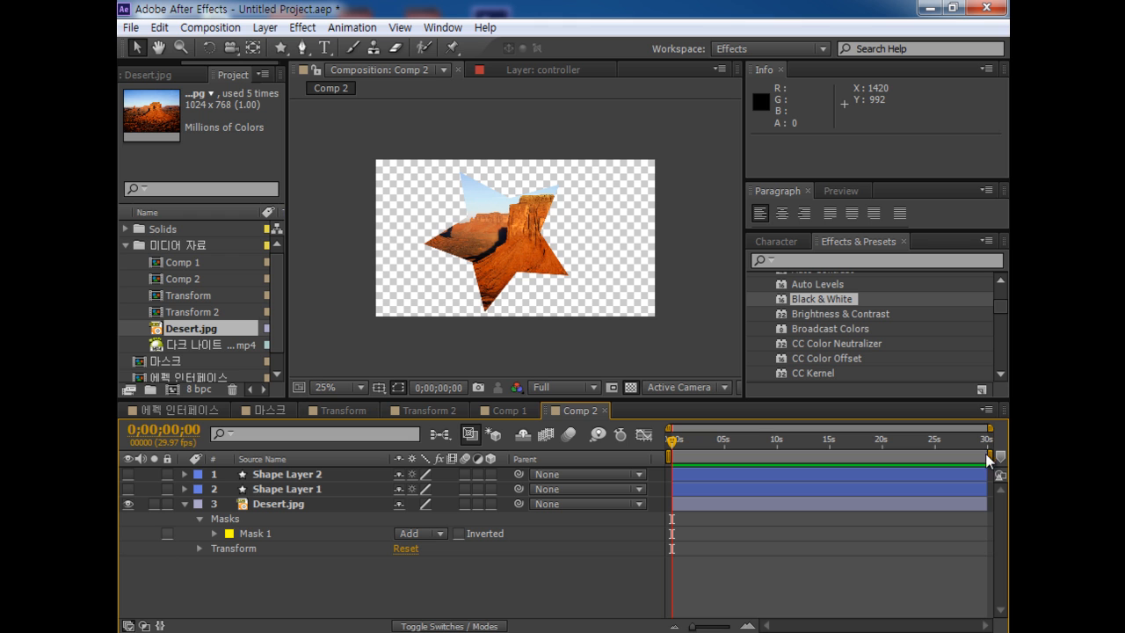
Trim the work area to start at 0;00;08;16 and scrub the current time to 0;00;18;19
mouse_move(990, 457)
mouse_down()
mouse_move(803, 472)
mouse_move(955, 463)
mouse_move(840, 458)
mouse_move(911, 443)
mouse_move(857, 457)
mouse_move(923, 457)
mouse_move(770, 456)
mouse_move(795, 449)
mouse_move(762, 441)
mouse_move(990, 451)
mouse_up()
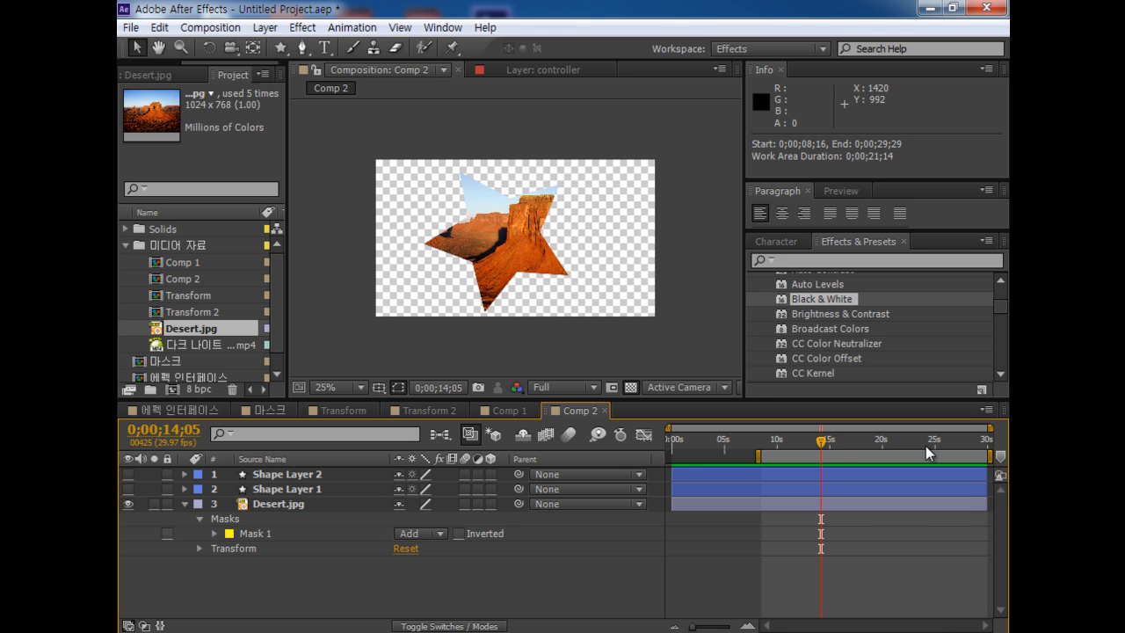
drag(822, 438, 867, 443)
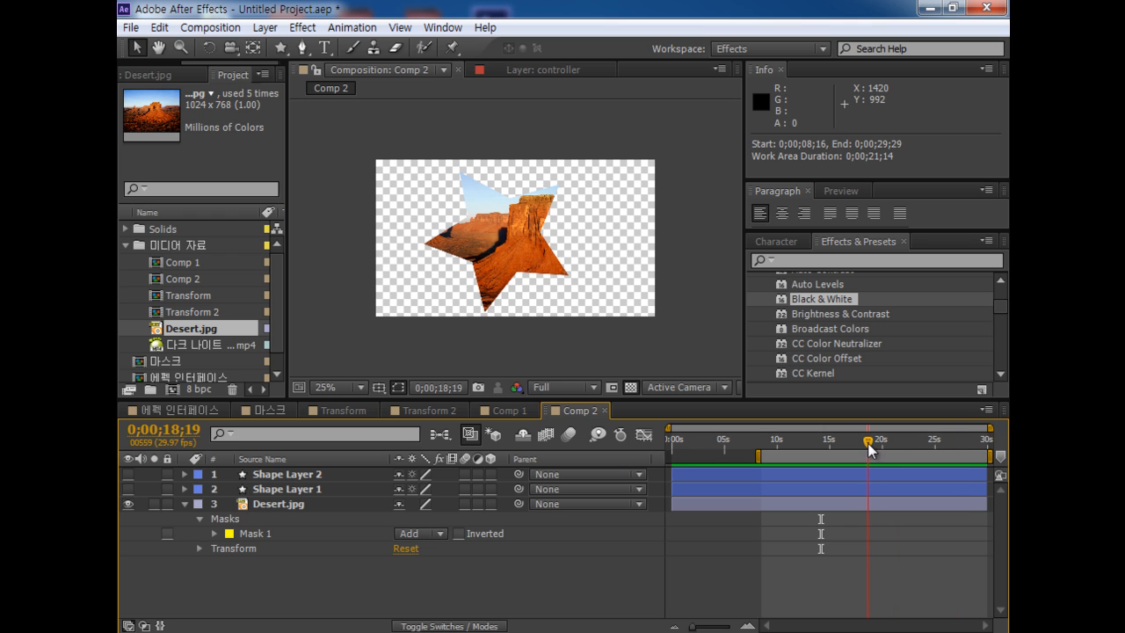
Collapse the Desert.jpg properties and delete both shape layers from Comp 2
click(183, 504)
click(288, 488)
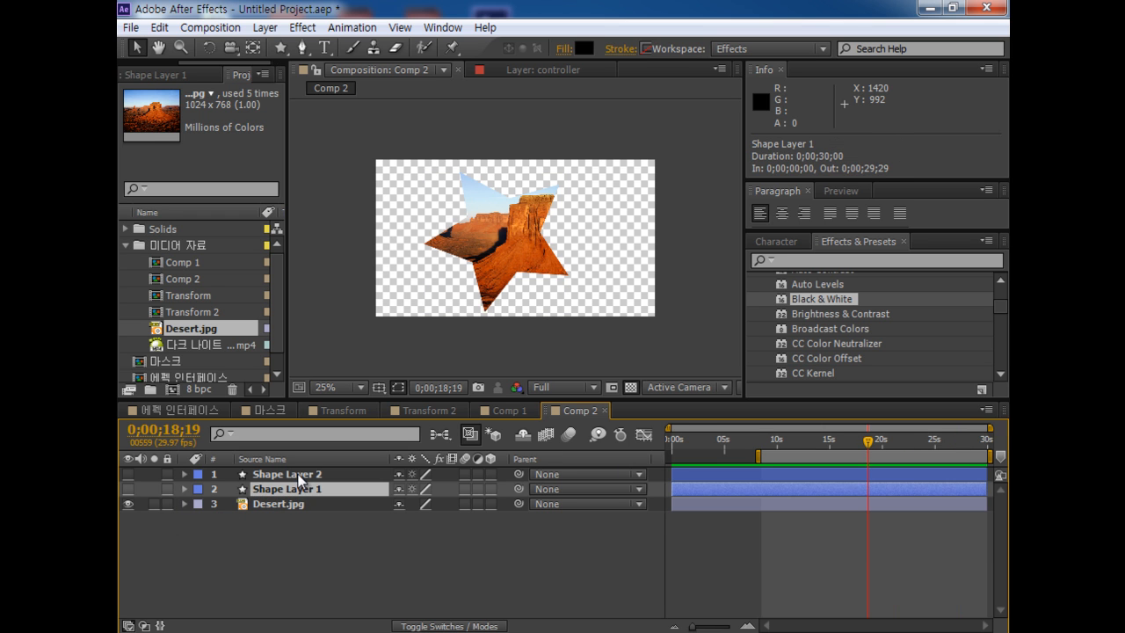
shift+click(302, 475)
key(Delete)
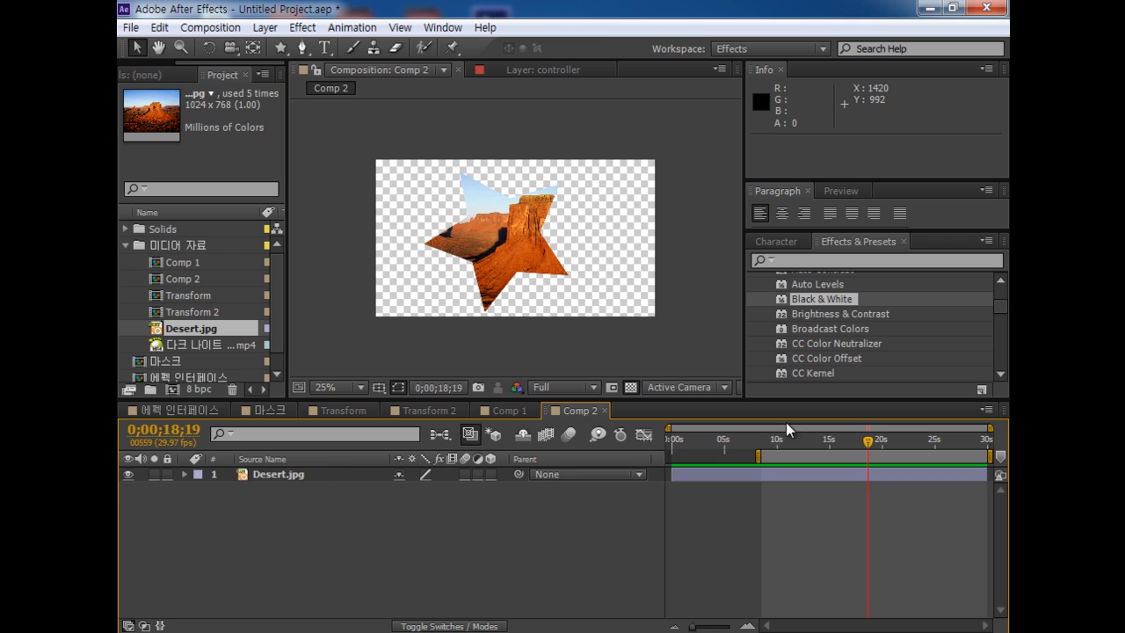
Extend the work area to the full 30-second composition and return the current time to 0;00;00;00
drag(764, 455, 598, 472)
drag(900, 455, 989, 456)
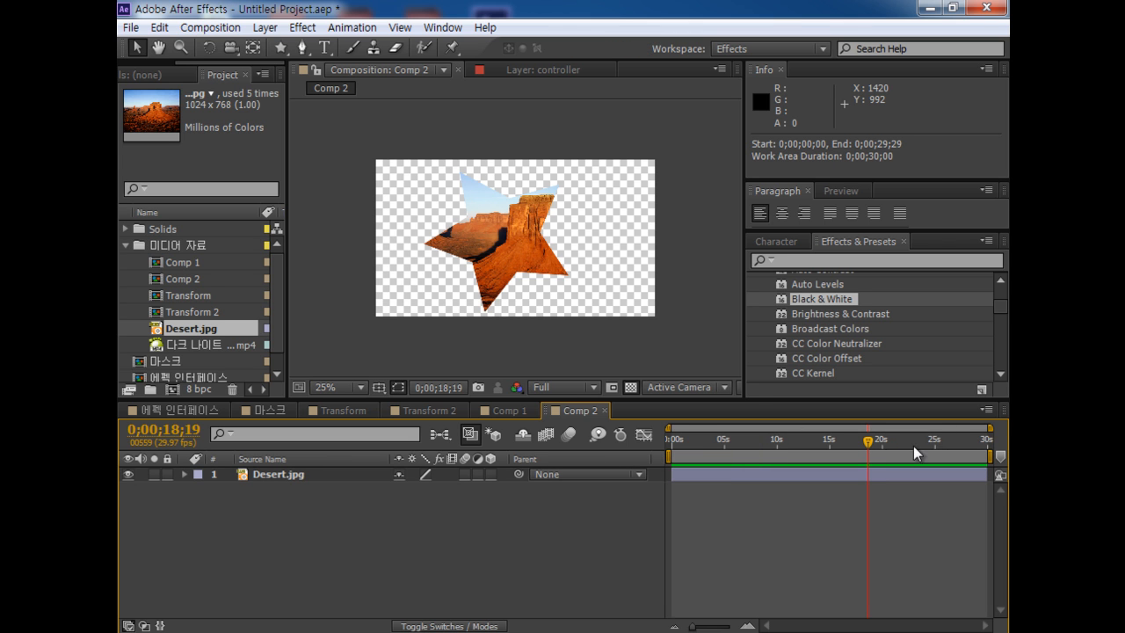
drag(870, 442, 670, 452)
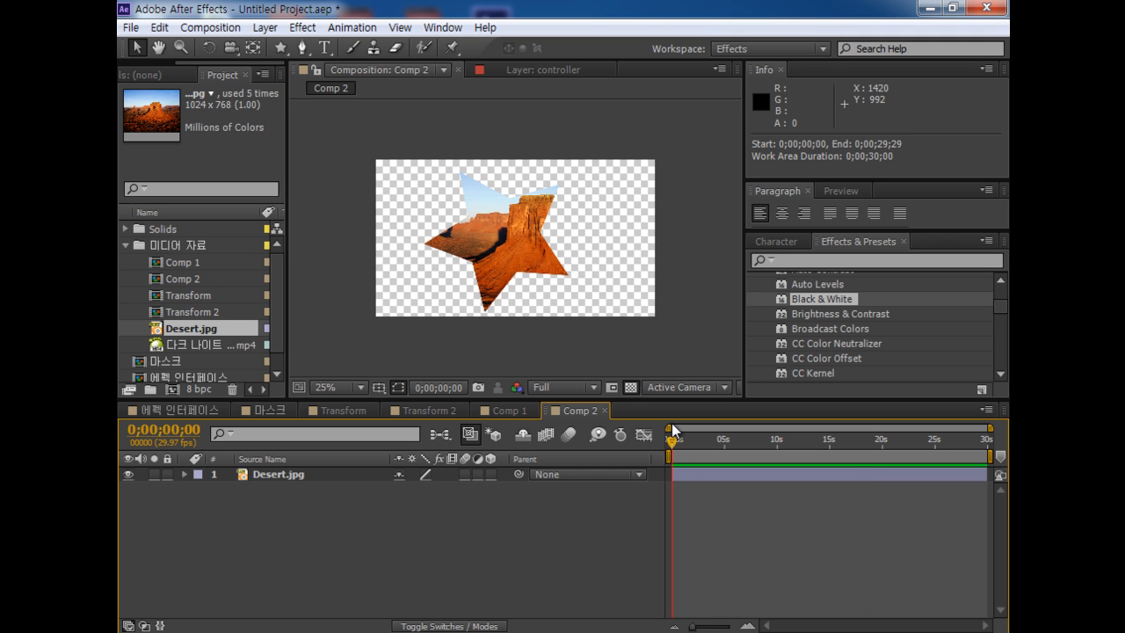
Delete the star mask from the Desert.jpg layer
click(184, 474)
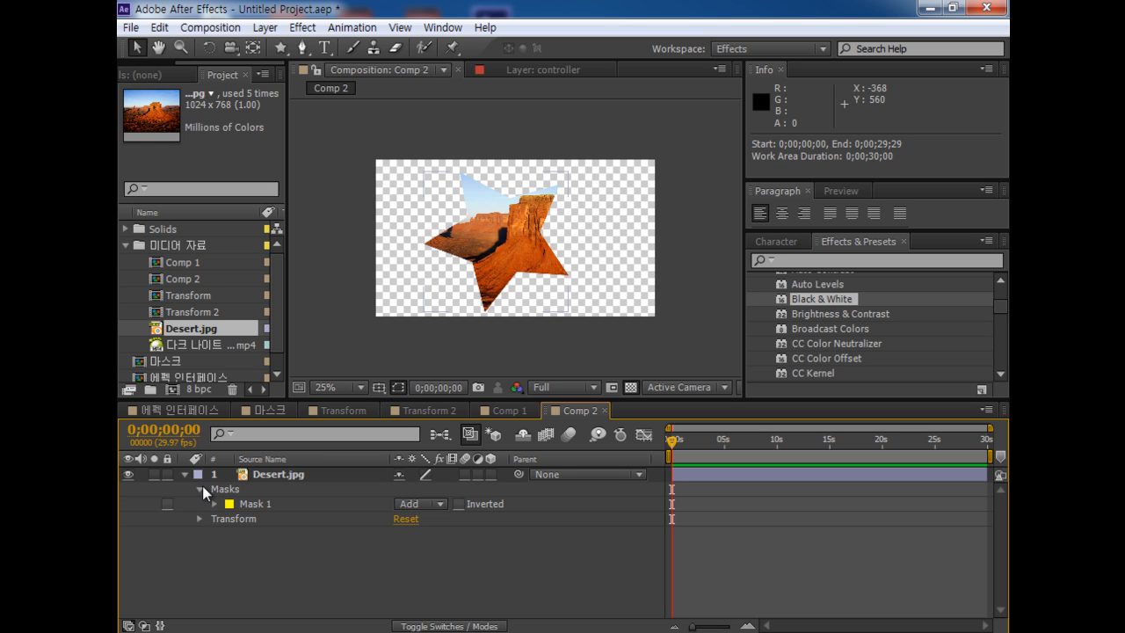
click(201, 486)
click(224, 492)
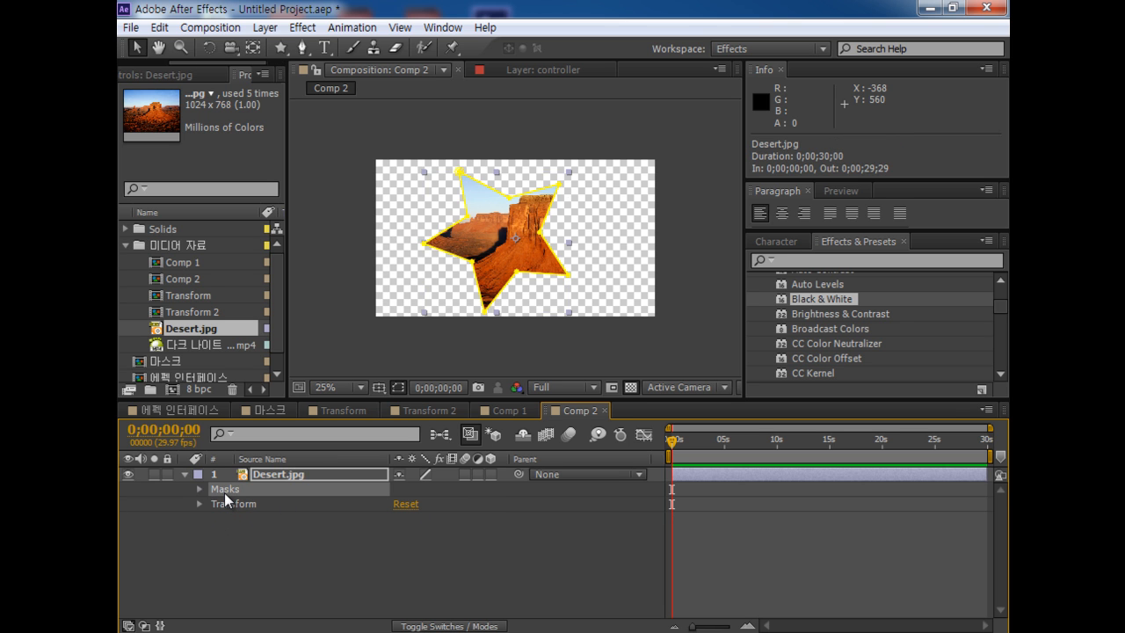
key(Delete)
Reveal Desert.jpg's Transform properties and set a starting Position keyframe at 0;00;00;00
click(227, 489)
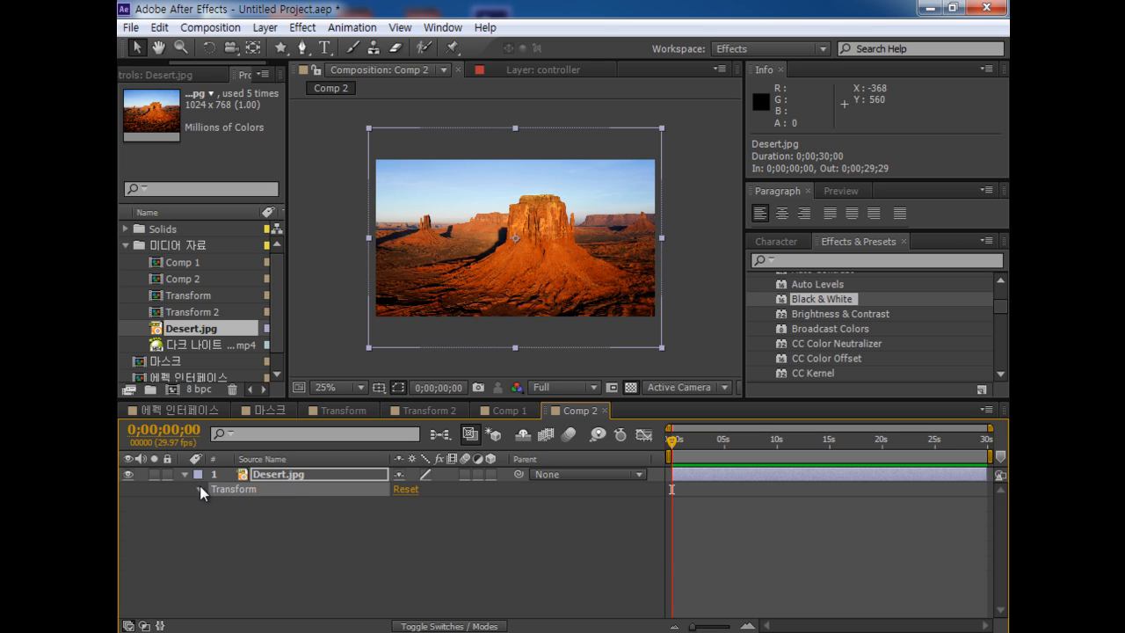
click(199, 487)
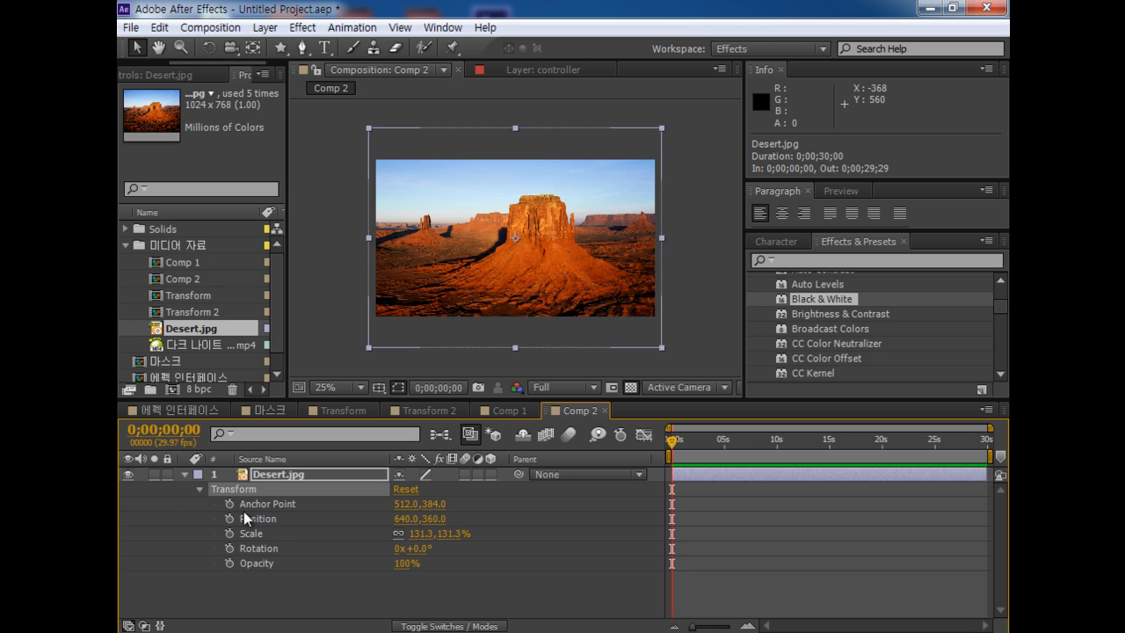
click(228, 503)
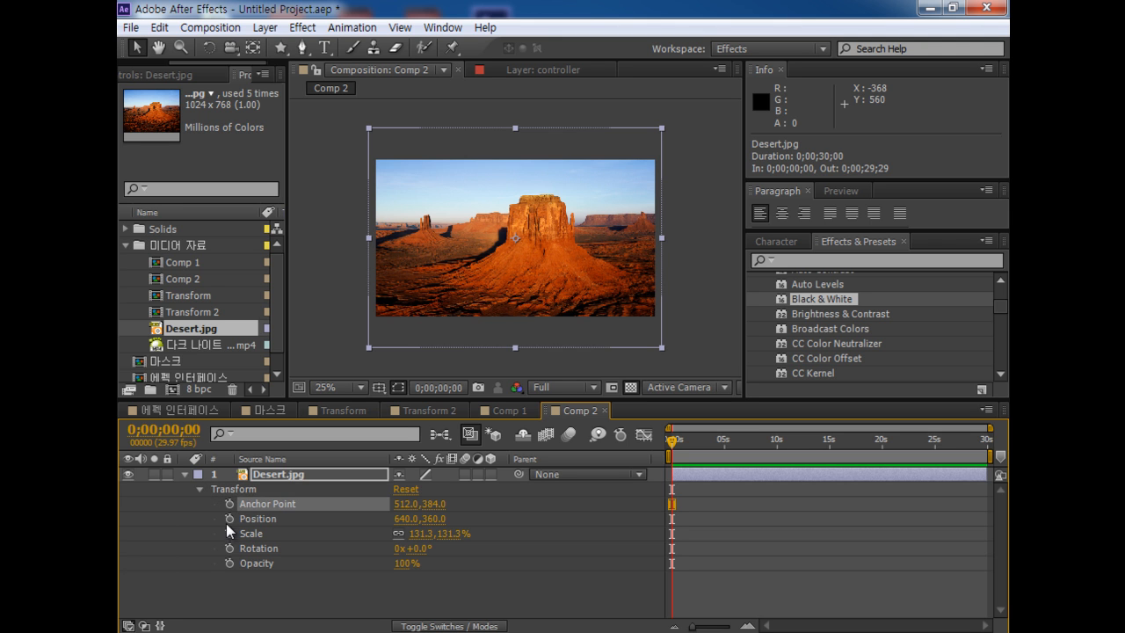
click(229, 518)
Keyframe Desert.jpg's position at about 1424, 176 at 0;00;01;22 and about 920, 532 at 0;00;06;21, and return to the start
drag(673, 445, 691, 449)
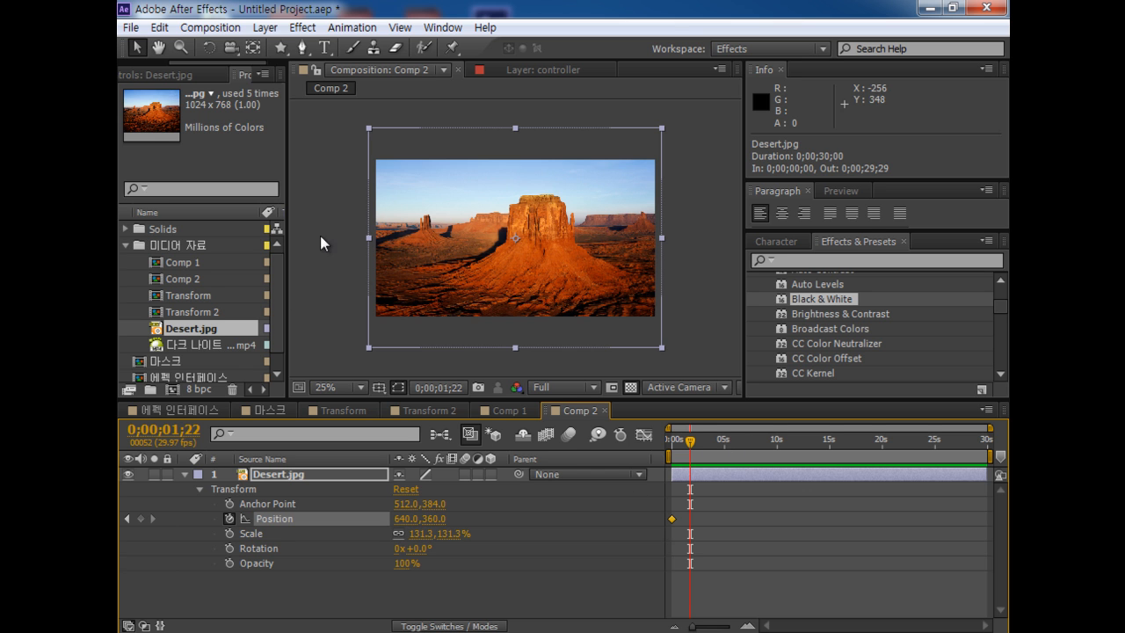
drag(489, 275, 662, 233)
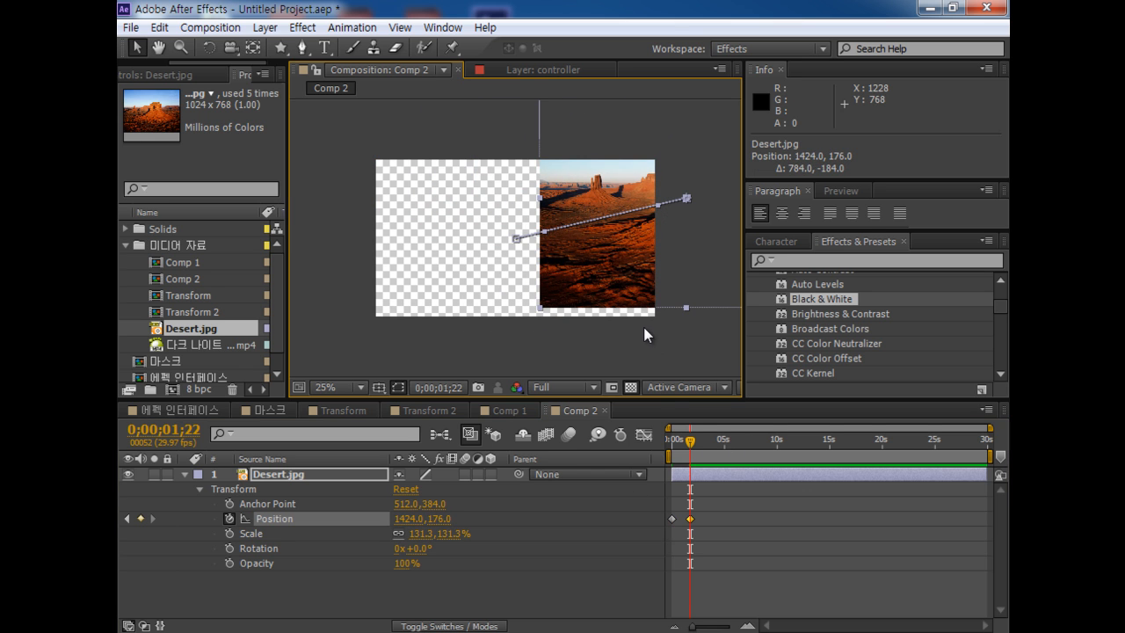
drag(699, 434, 743, 443)
drag(669, 263, 558, 341)
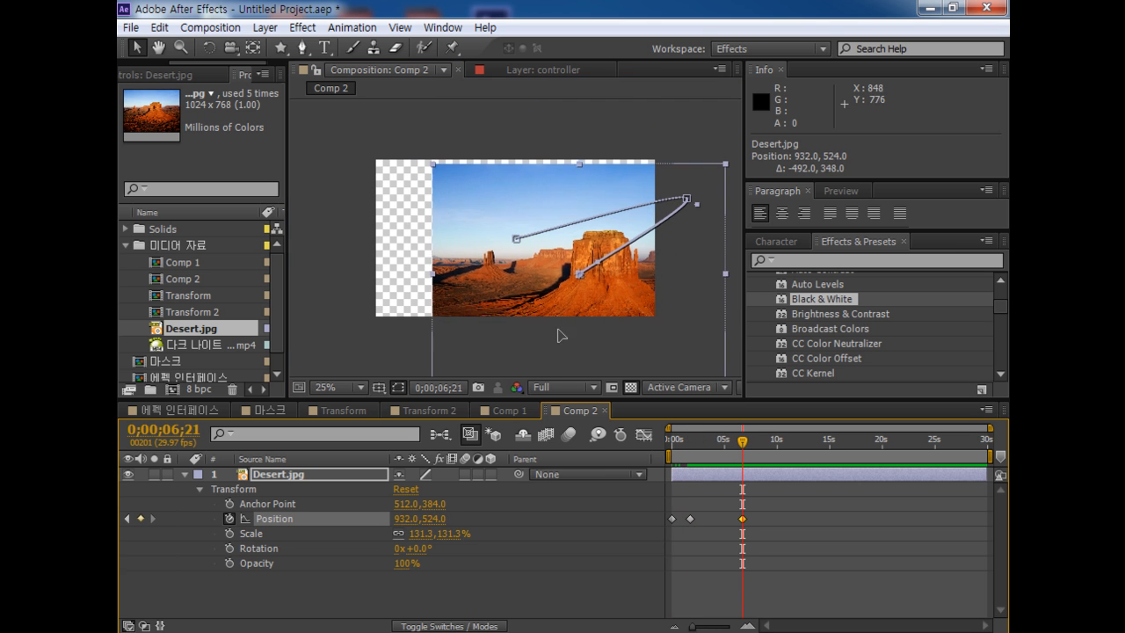
drag(721, 446, 616, 473)
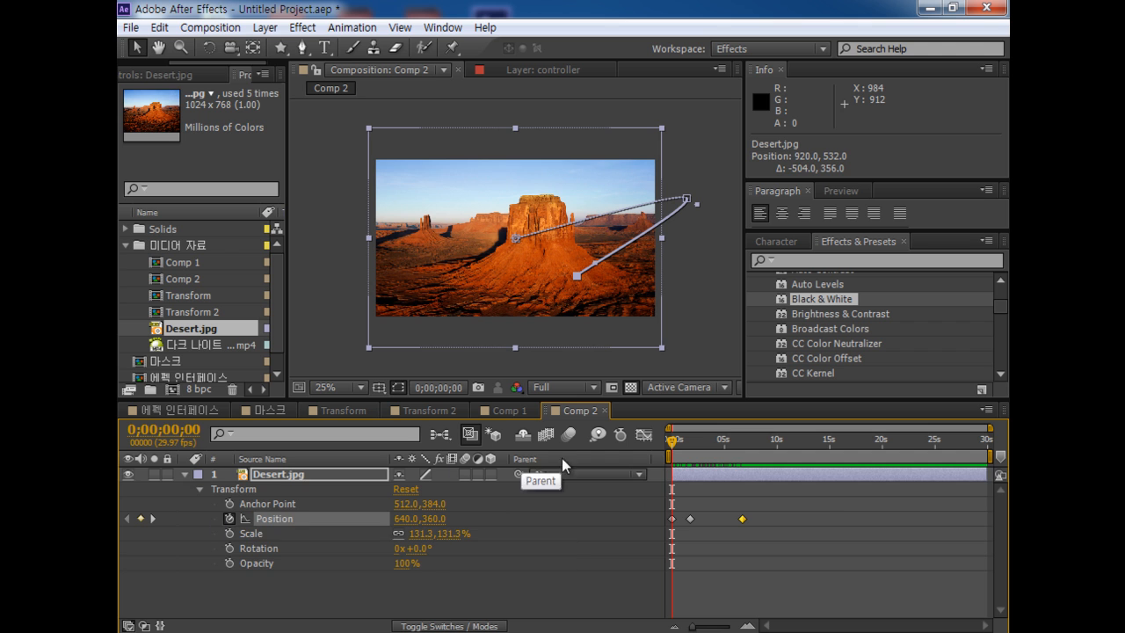
Delete all Position keyframes of Desert.jpg and undo the accidental clearing of the layer
drag(820, 508, 633, 550)
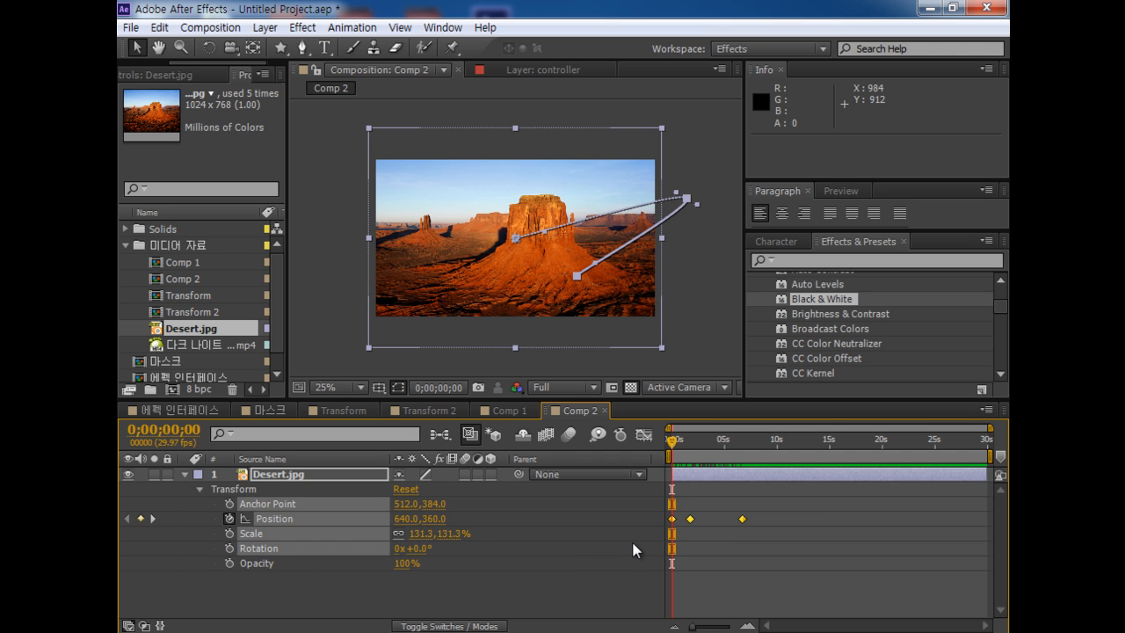
key(Delete)
key(ctrl+z)
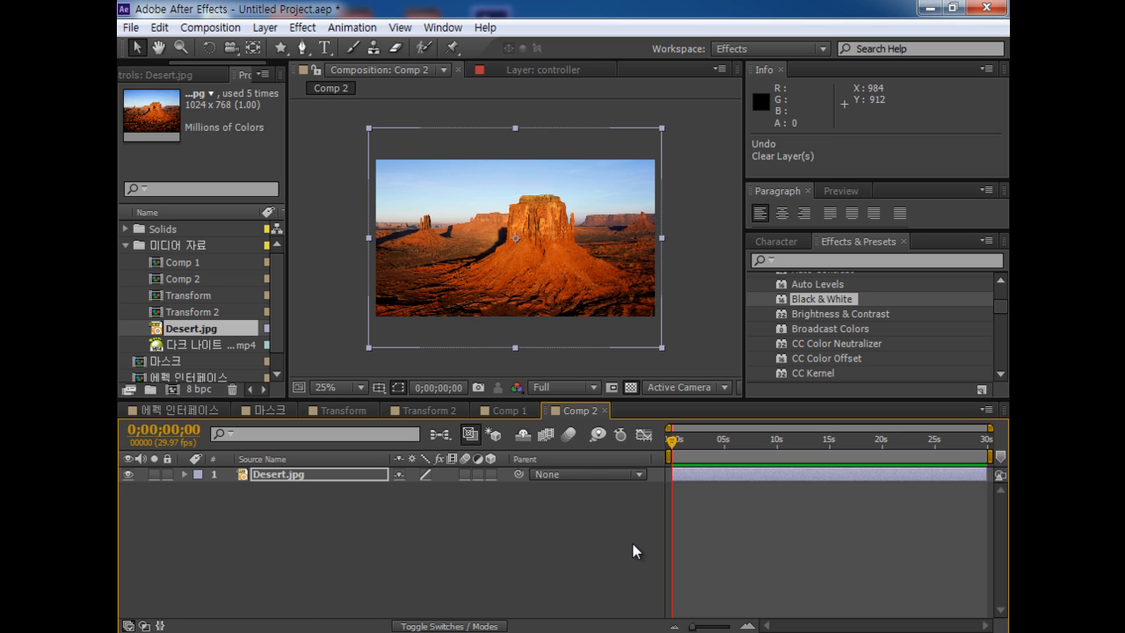
click(638, 630)
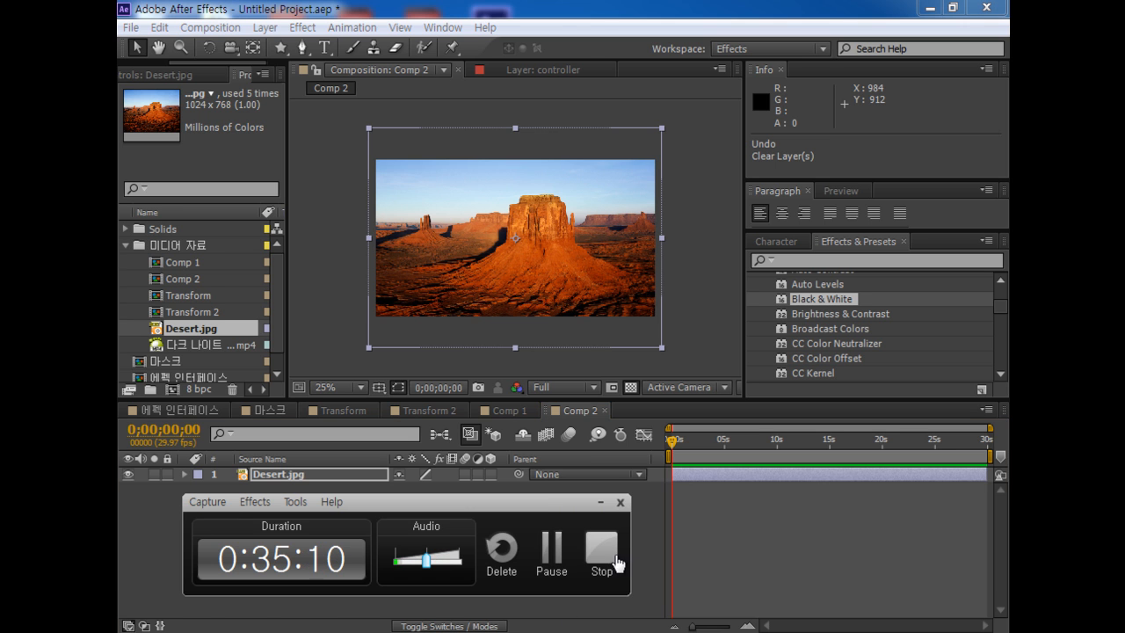